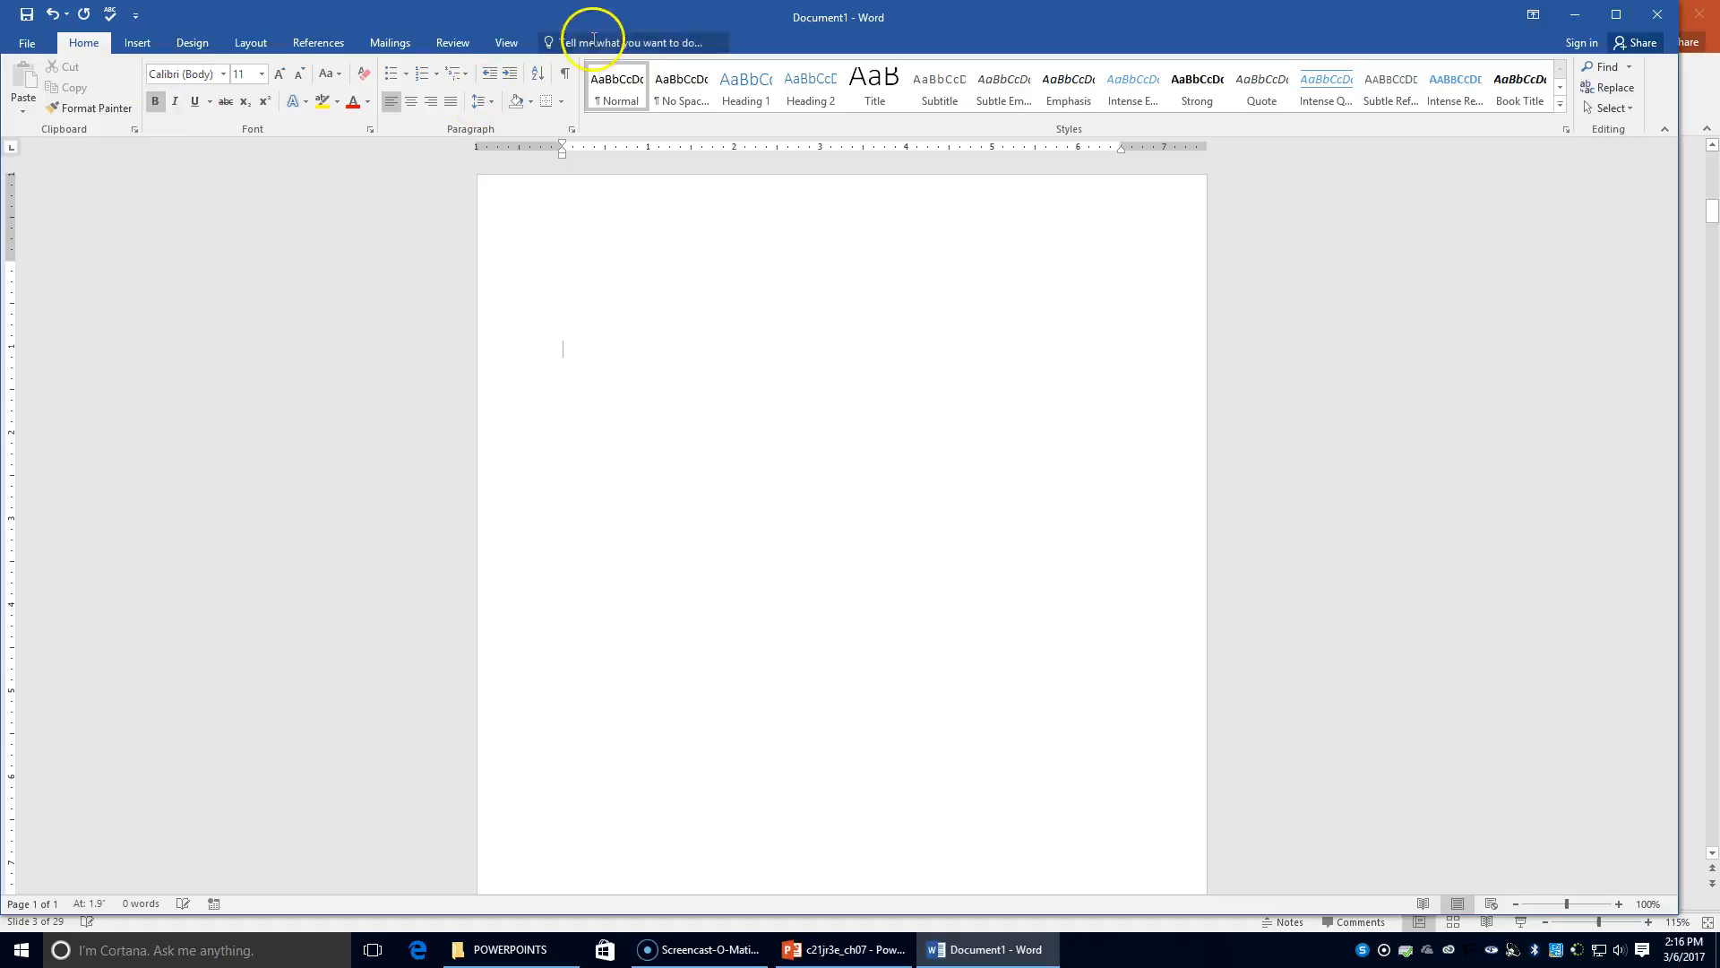
# Type FUNDRAISING RESULTS FOR ROOM 202 as a centred first line, then switch bold off
pyautogui.click(414, 103)
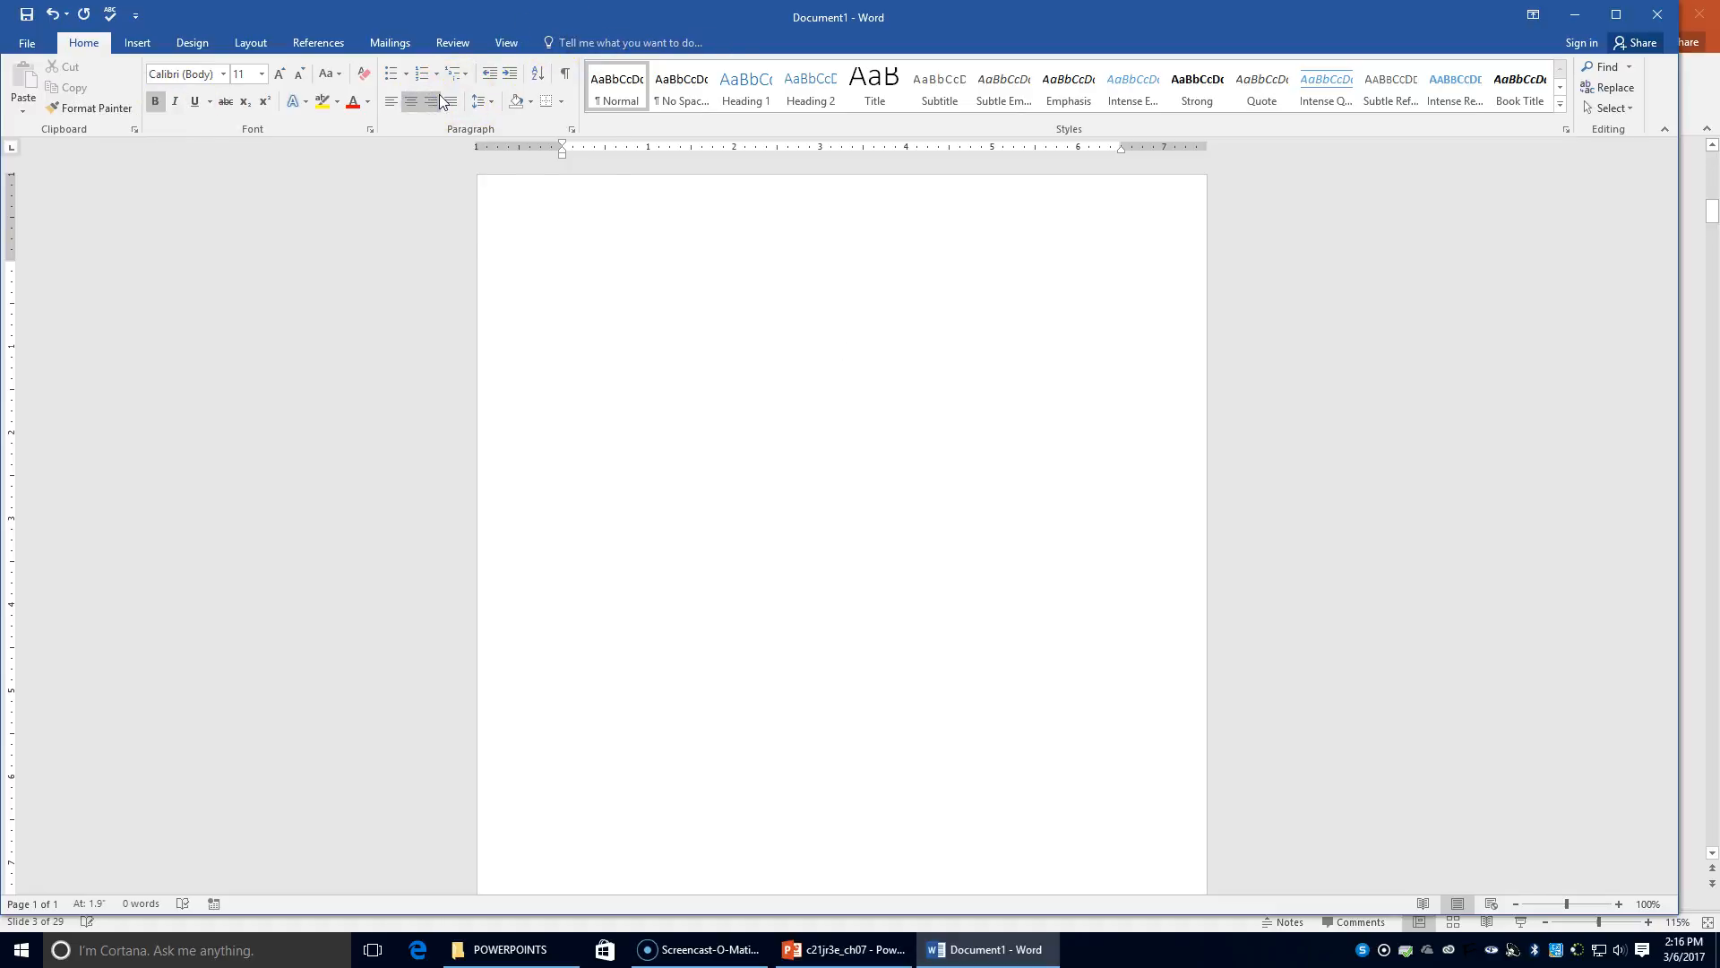
pyautogui.write('FUNDRAISING RESULTS FOR ROOM ')
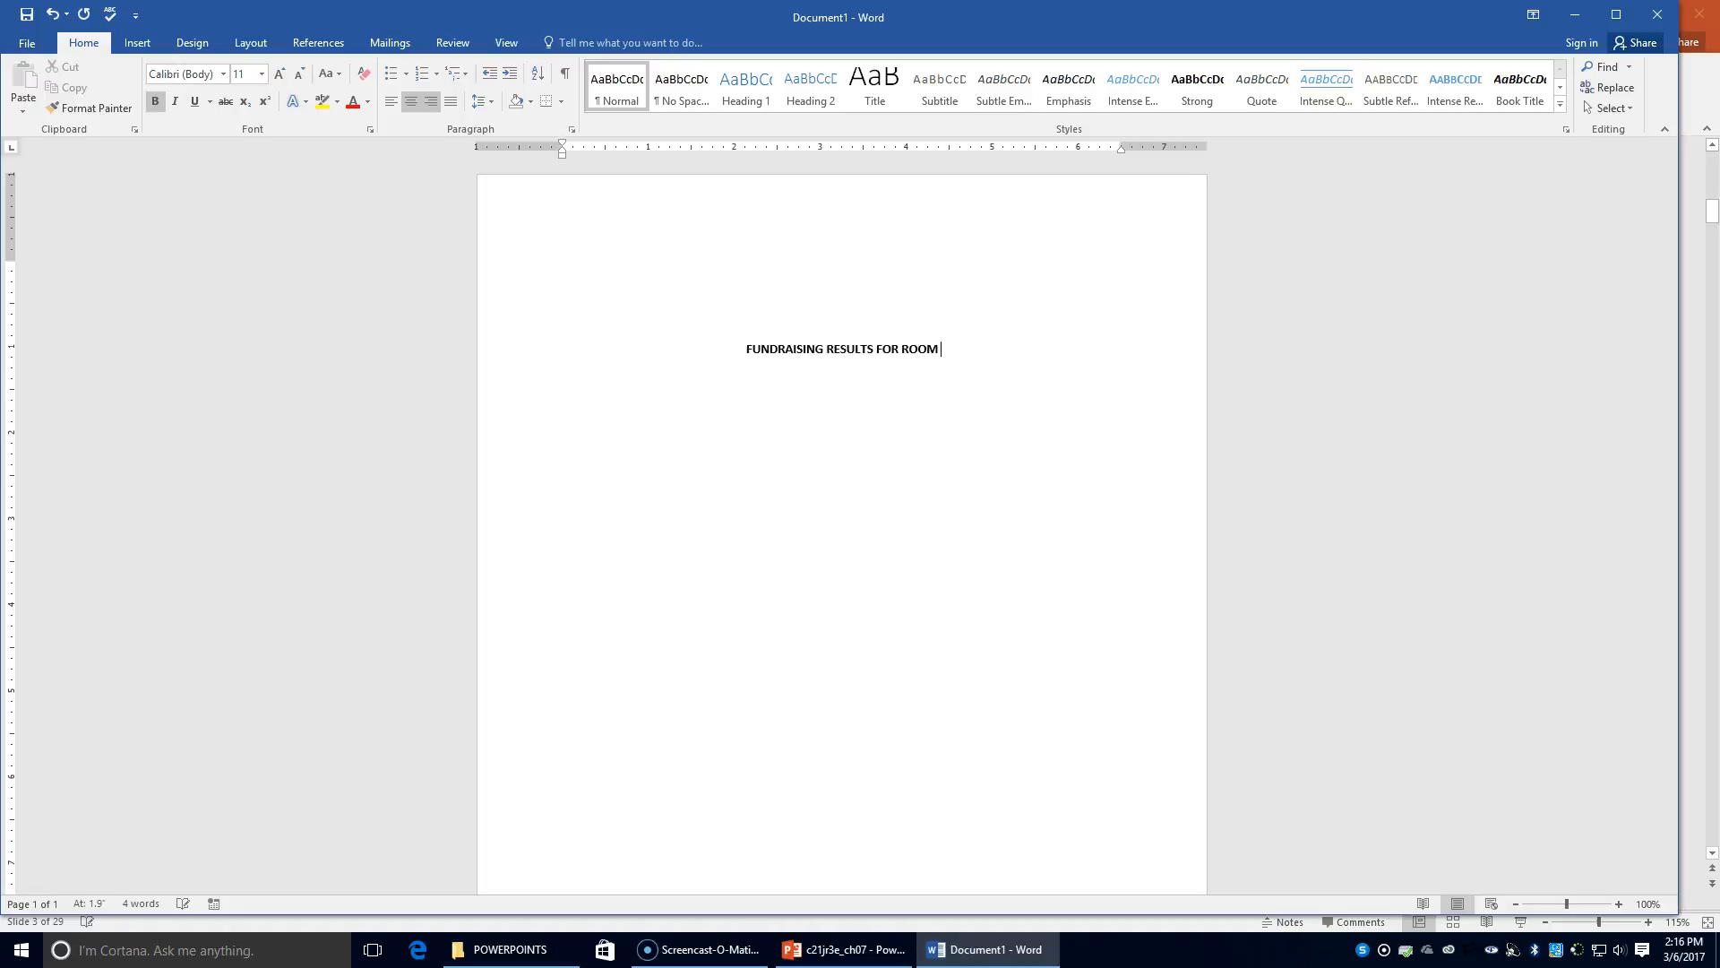
pyautogui.write('202')
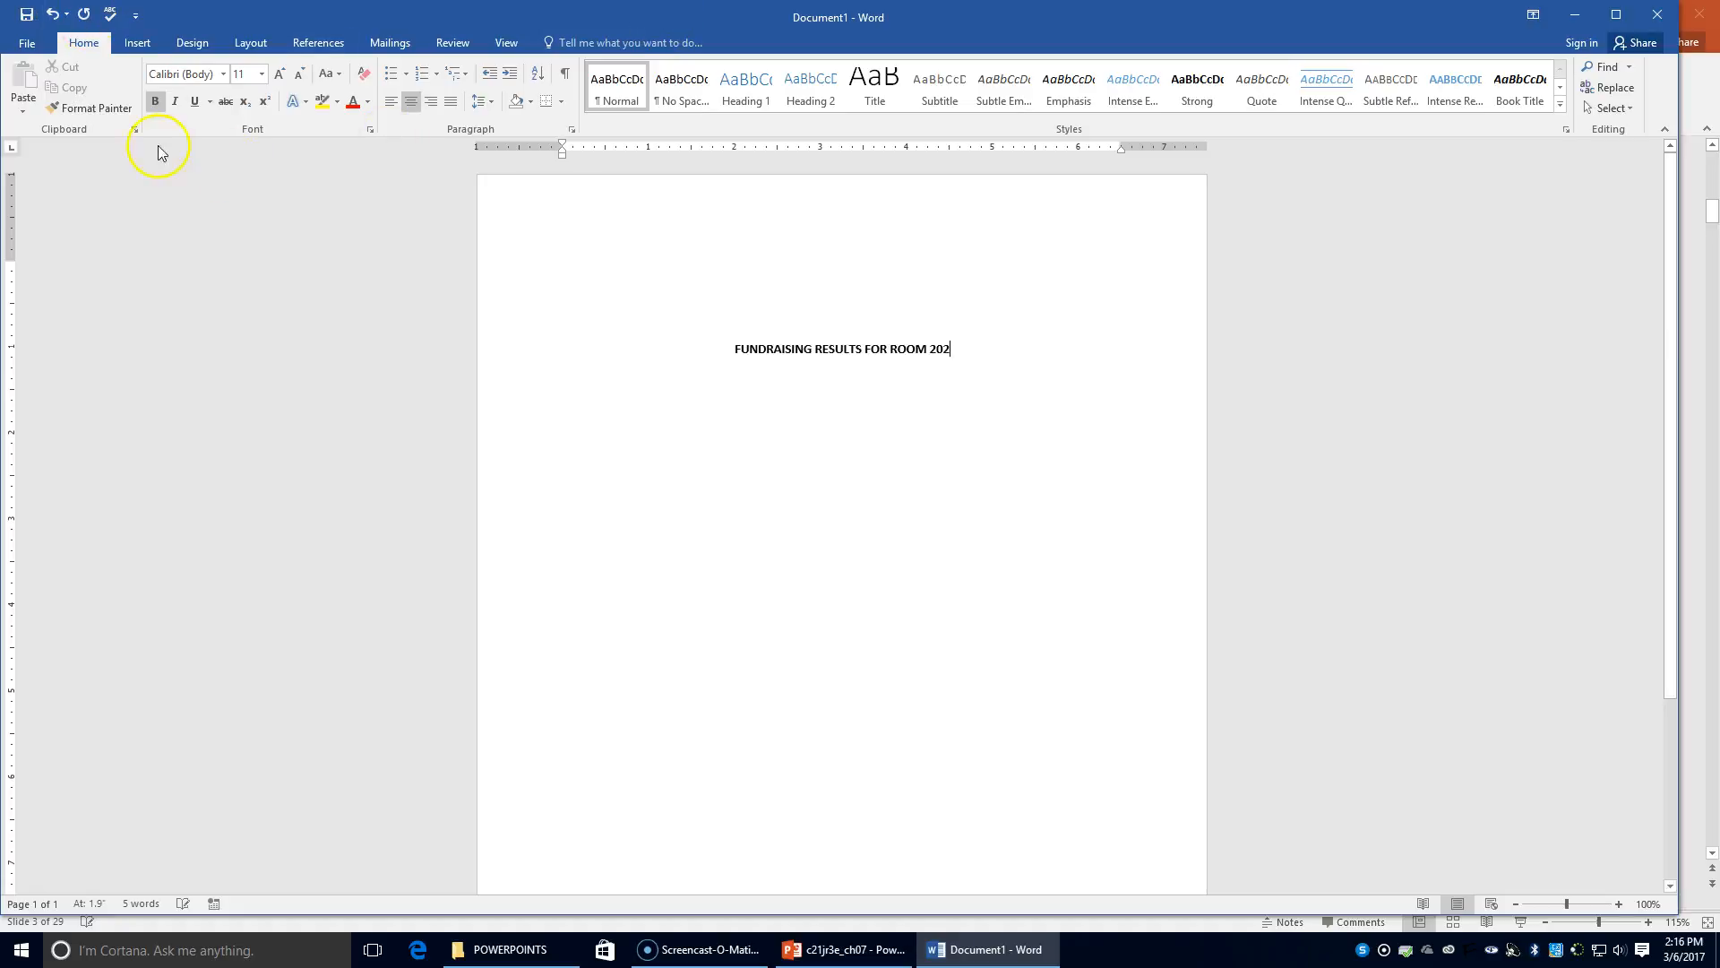
pyautogui.click(159, 99)
pyautogui.click(412, 102)
pyautogui.click(412, 101)
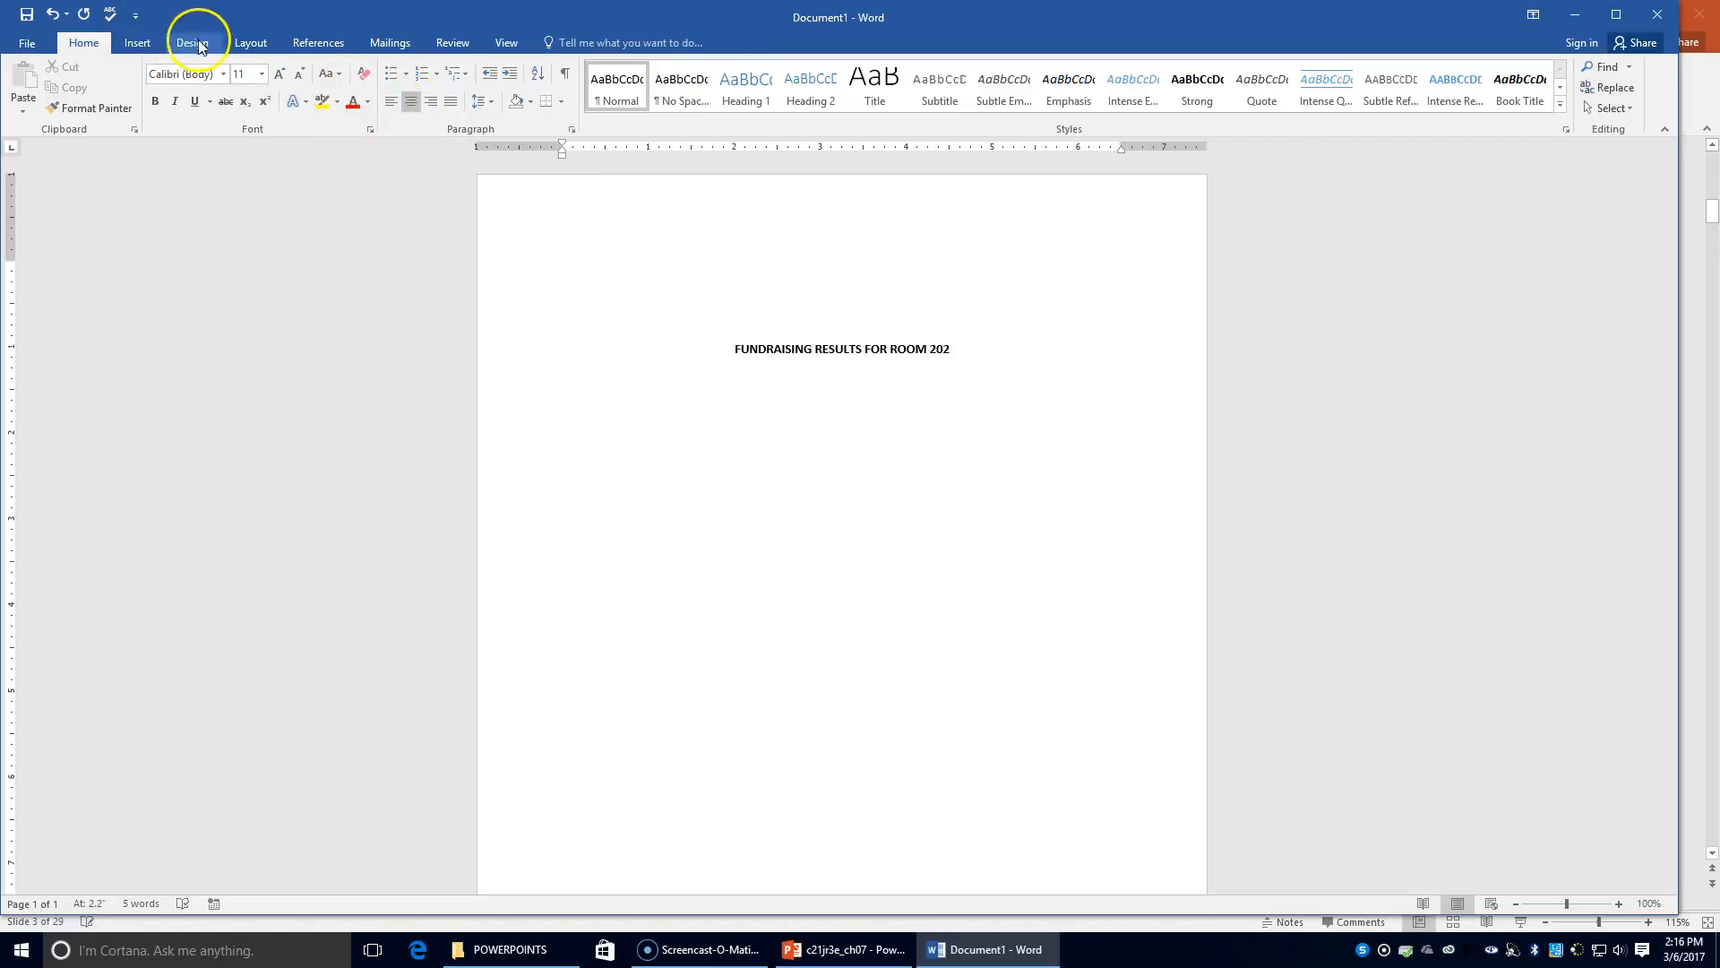
pyautogui.click(137, 43)
# Insert a 4-column by 5-row table below the heading
pyautogui.click(134, 115)
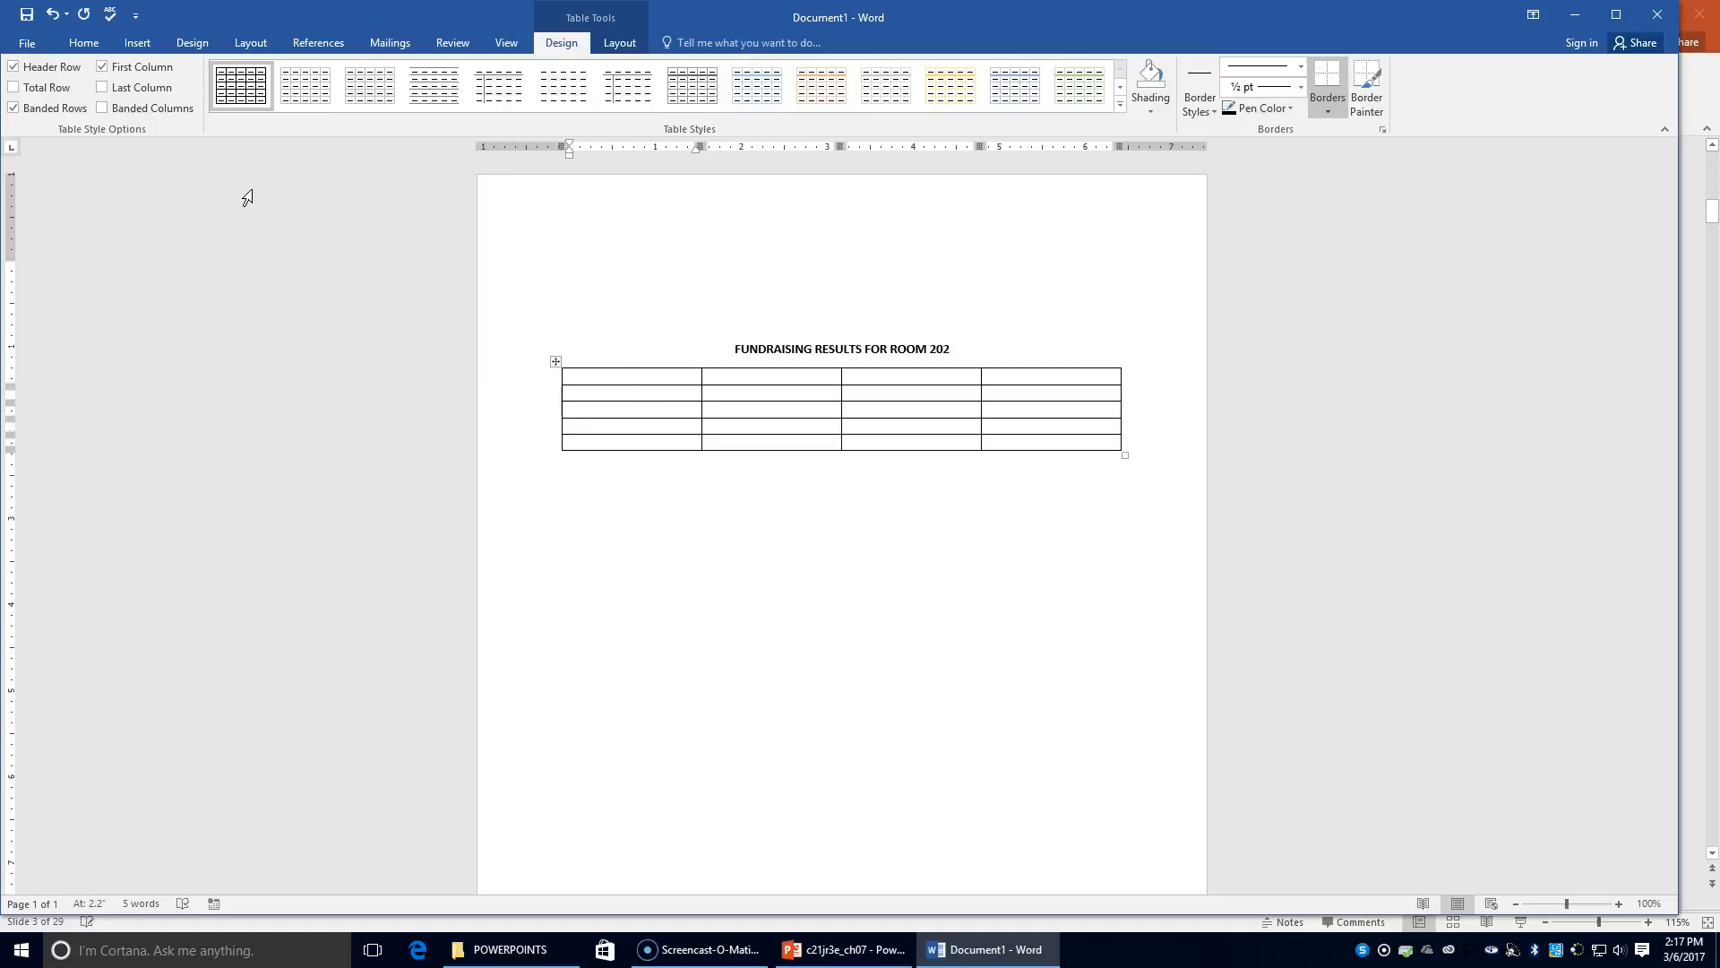
# Turn bold on and type Name and Amount in the first two header cells
pyautogui.click(83, 42)
pyautogui.click(159, 102)
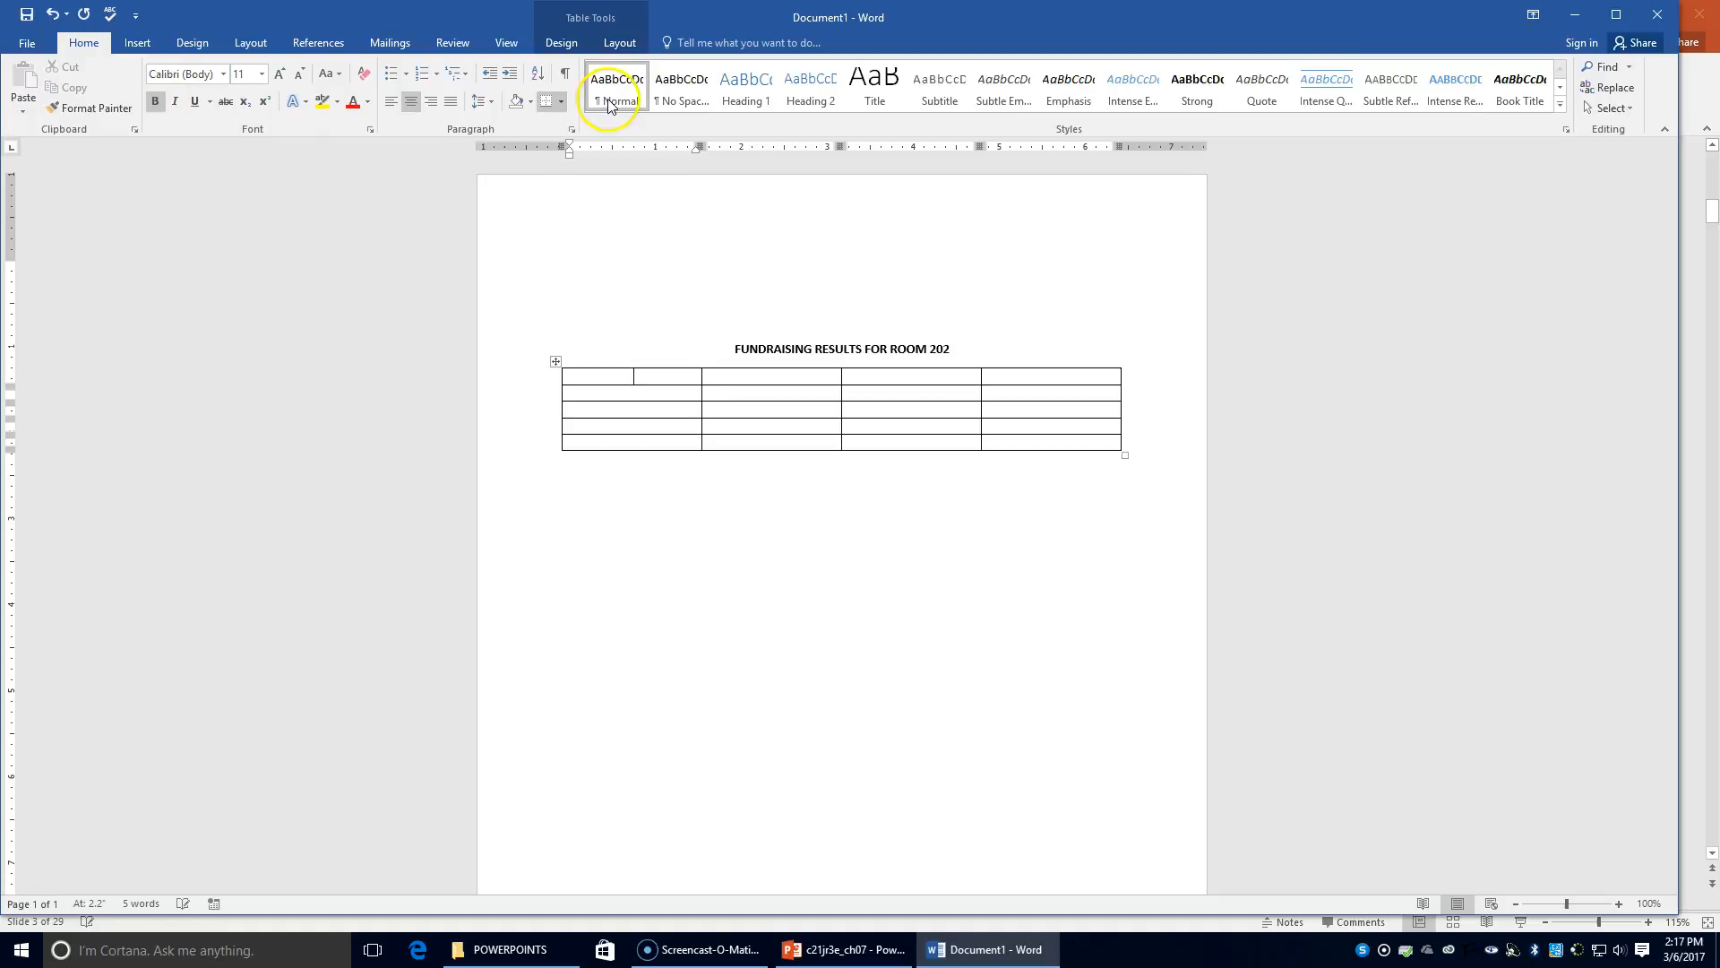
pyautogui.write('name')
pyautogui.press('BackSpace')
pyautogui.press('BackSpace')
pyautogui.press('BackSpace')
pyautogui.press('BackSpace')
pyautogui.write('Name')
pyautogui.press('Tab')
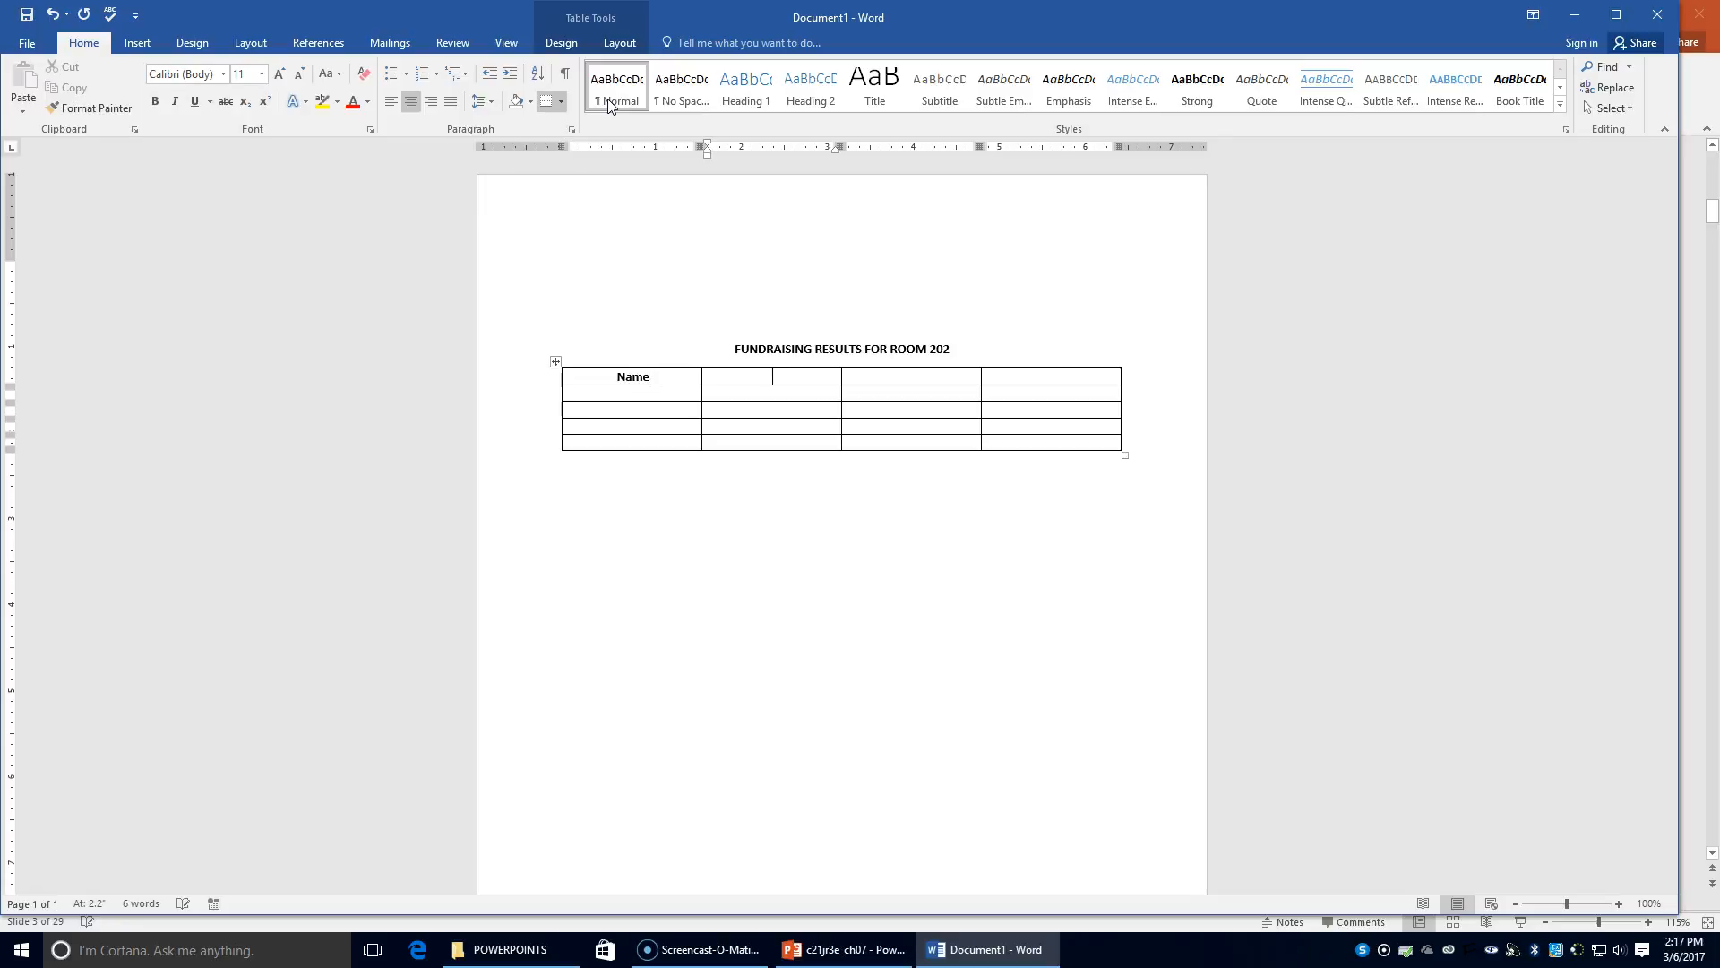
pyautogui.write('Amount')
pyautogui.press('Tab')
# Make the whole header row of the table bold
pyautogui.moveTo(596, 376); pyautogui.dragTo(1045, 372)
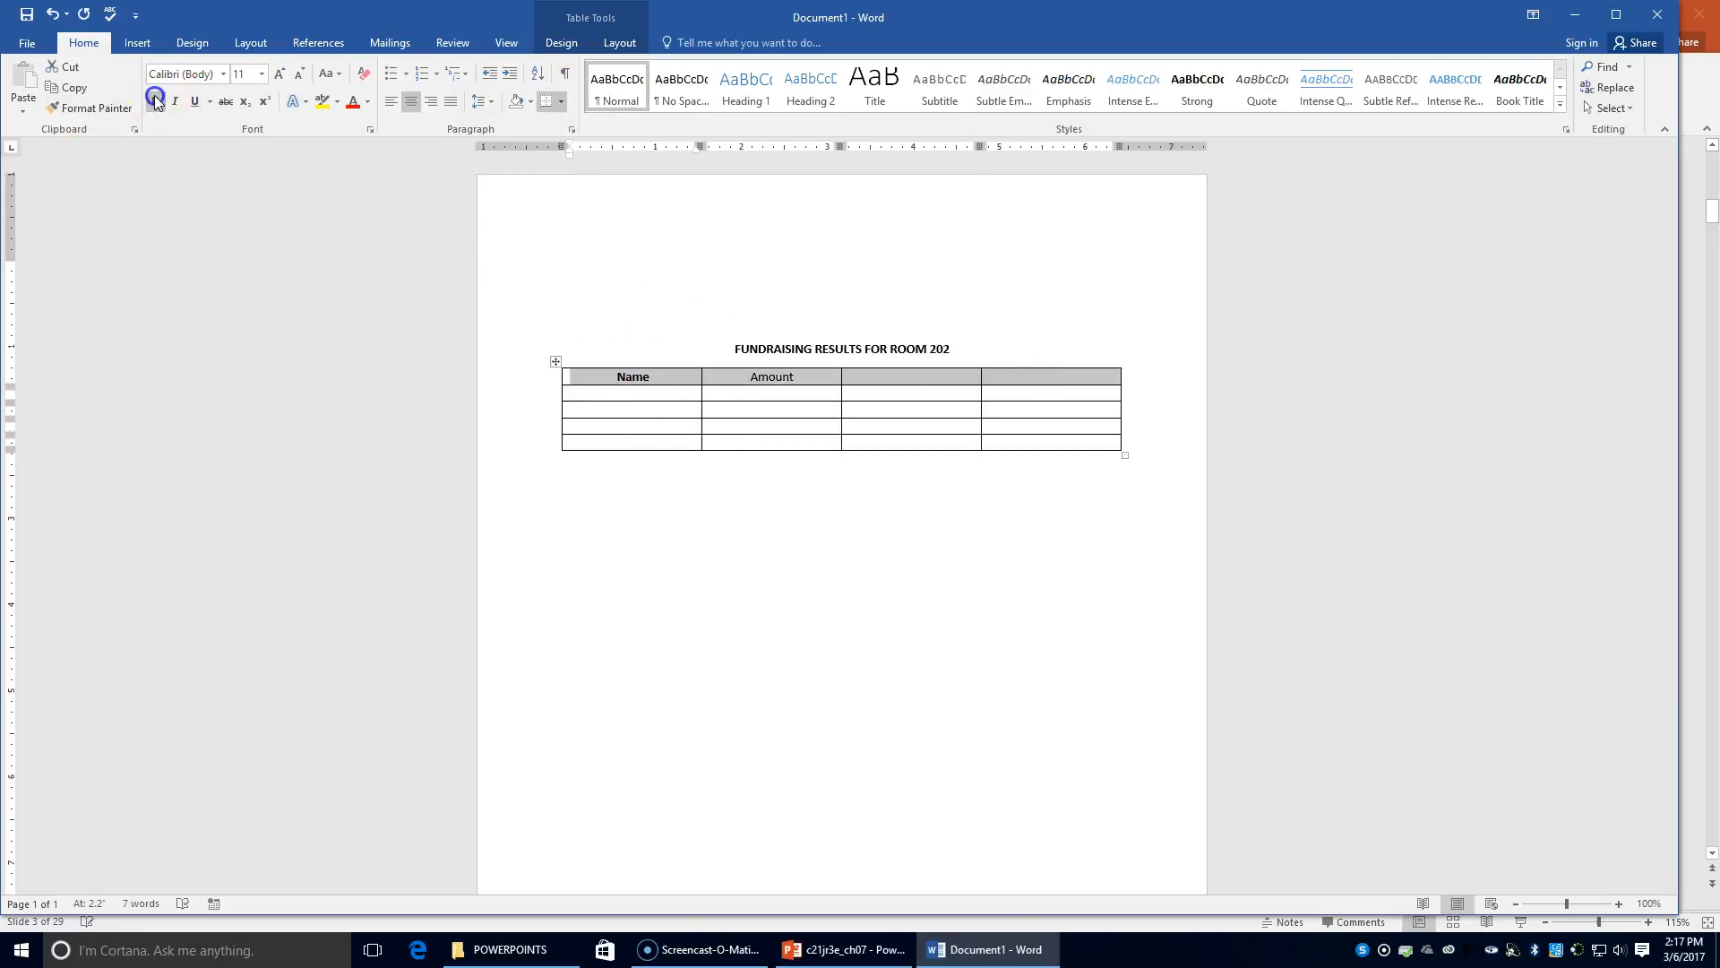
pyautogui.click(797, 377)
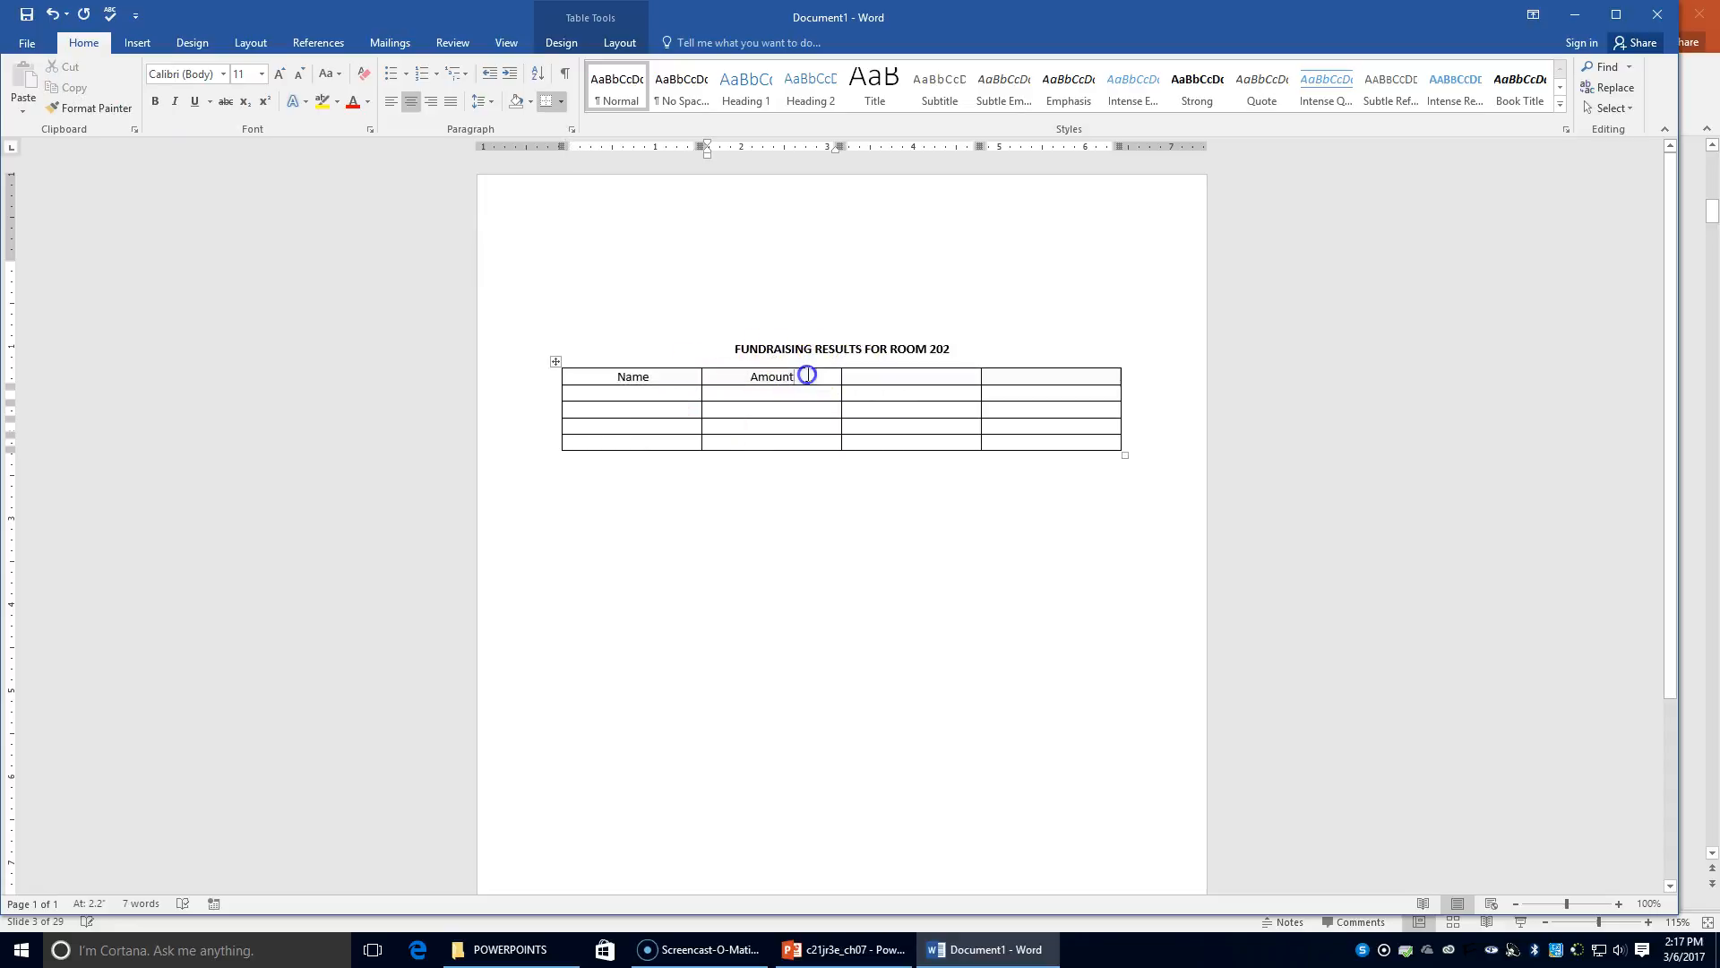
pyautogui.moveTo(588, 382); pyautogui.dragTo(1075, 379)
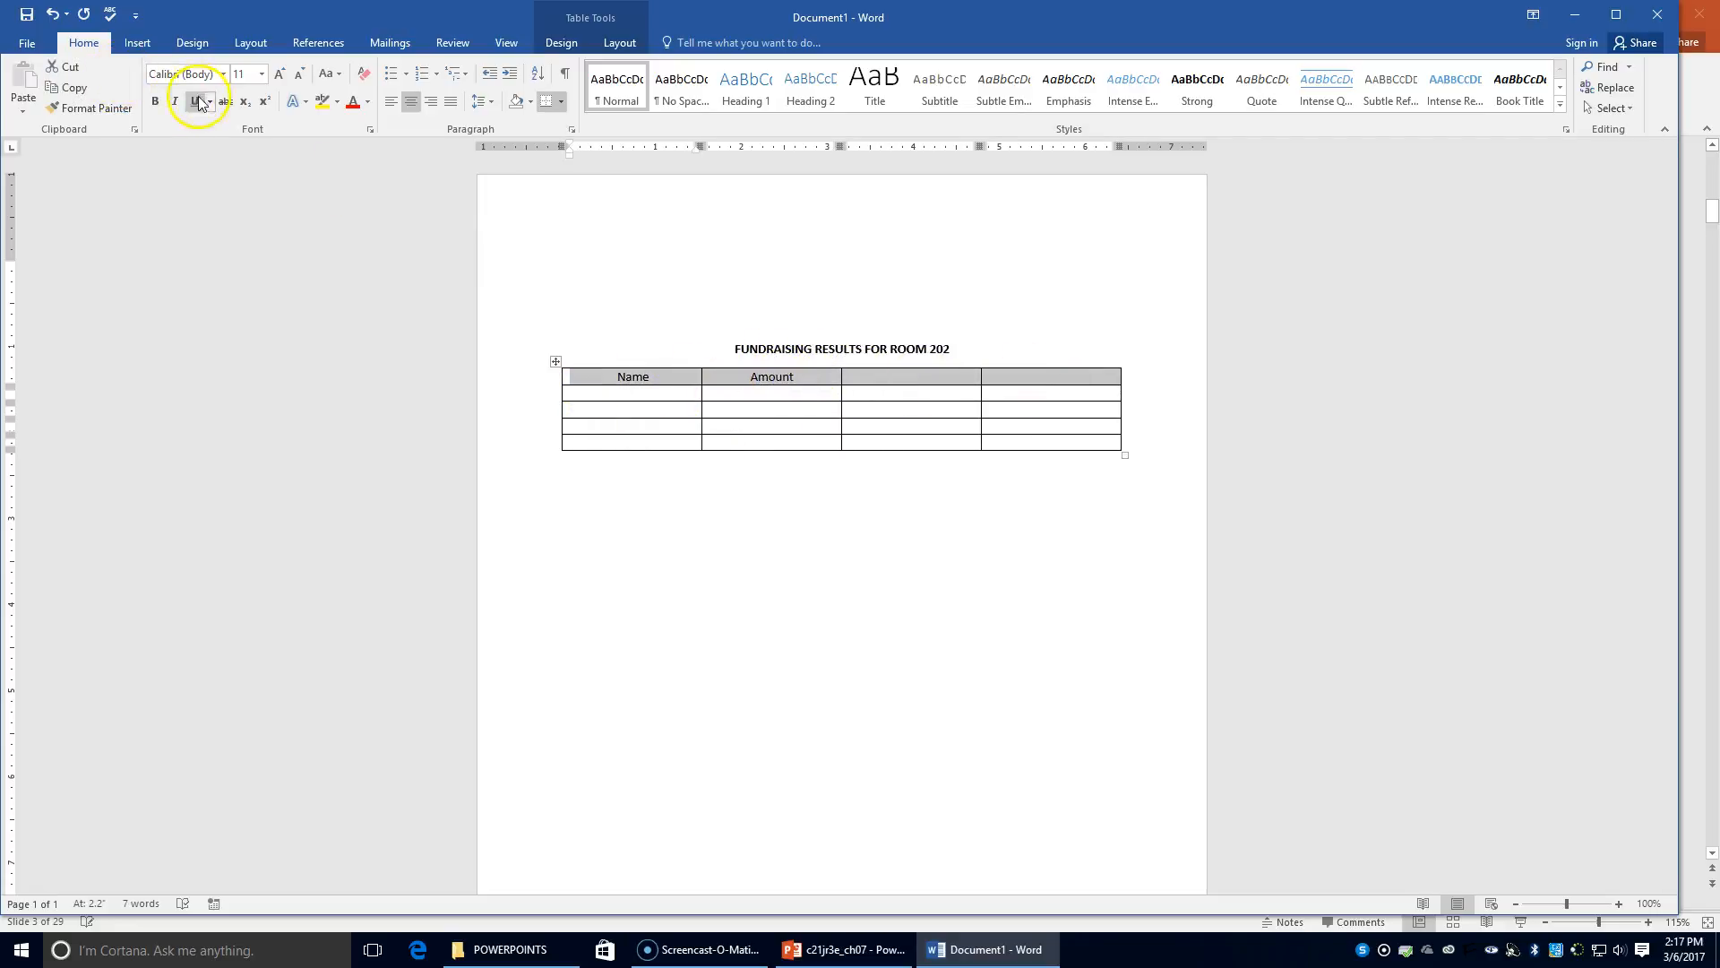
pyautogui.click(155, 101)
# Type Name and Amount in the third and fourth header cells
pyautogui.click(896, 374)
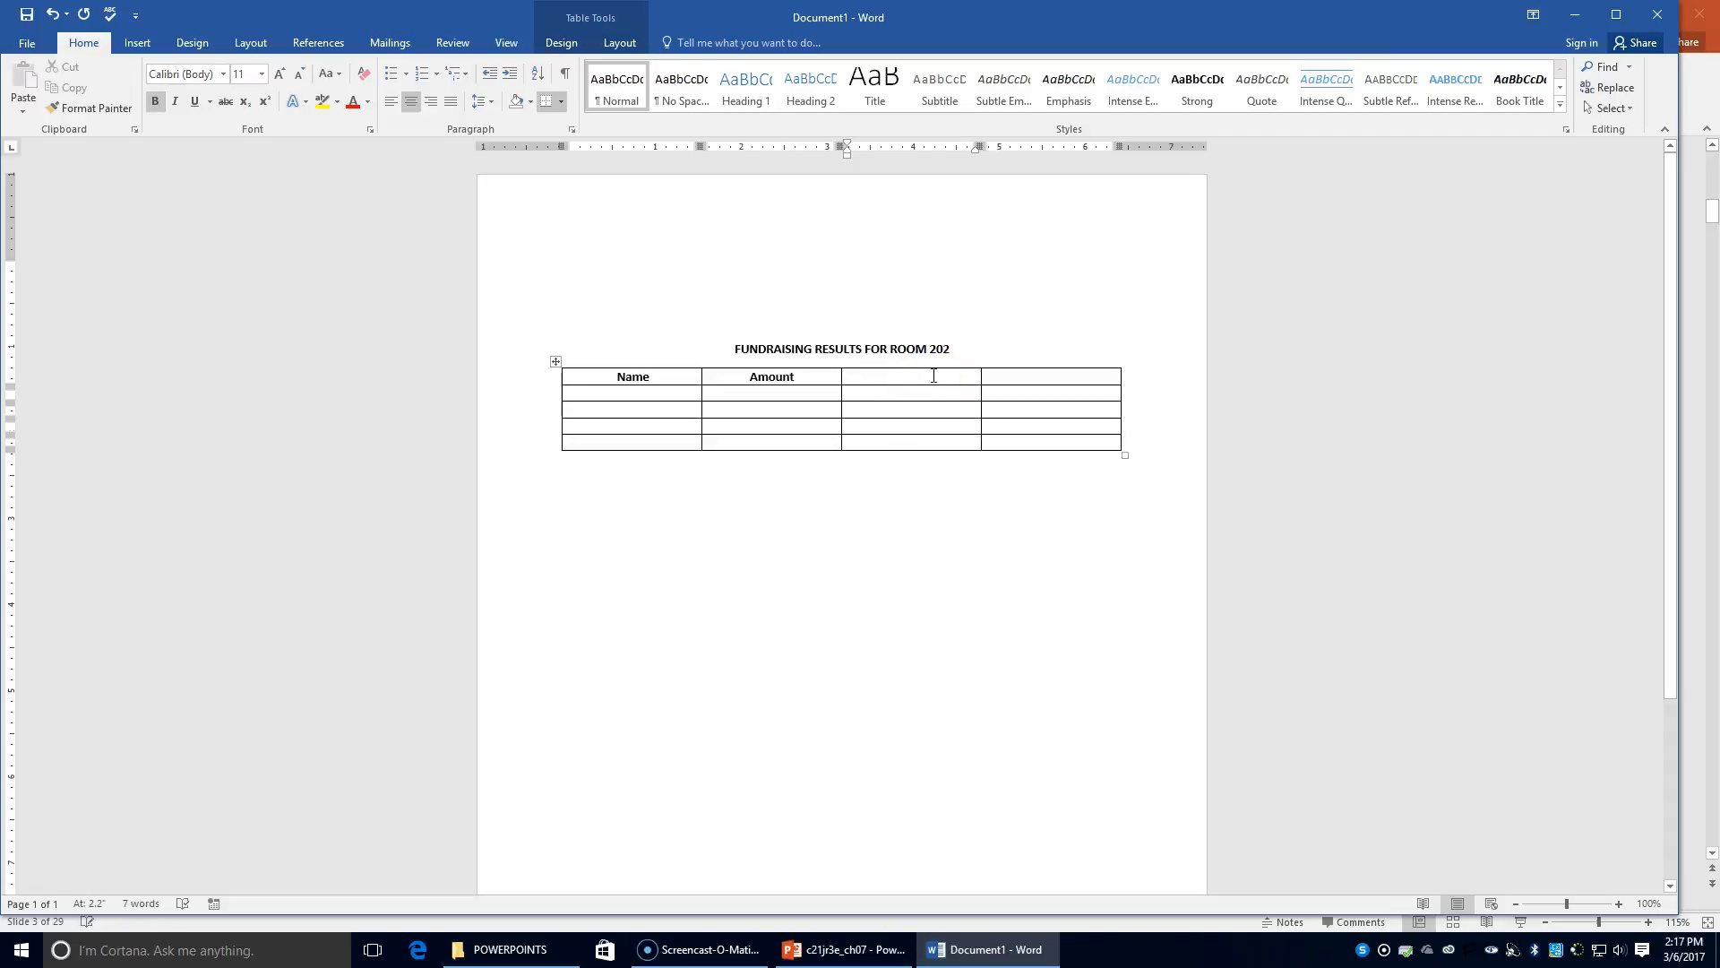
pyautogui.write('Base')
pyautogui.press('BackSpace')
pyautogui.press('BackSpace')
pyautogui.press('BackSpace')
pyautogui.press('BackSpace')
pyautogui.write('Name')
pyautogui.press('Tab')
pyautogui.write('Amount')
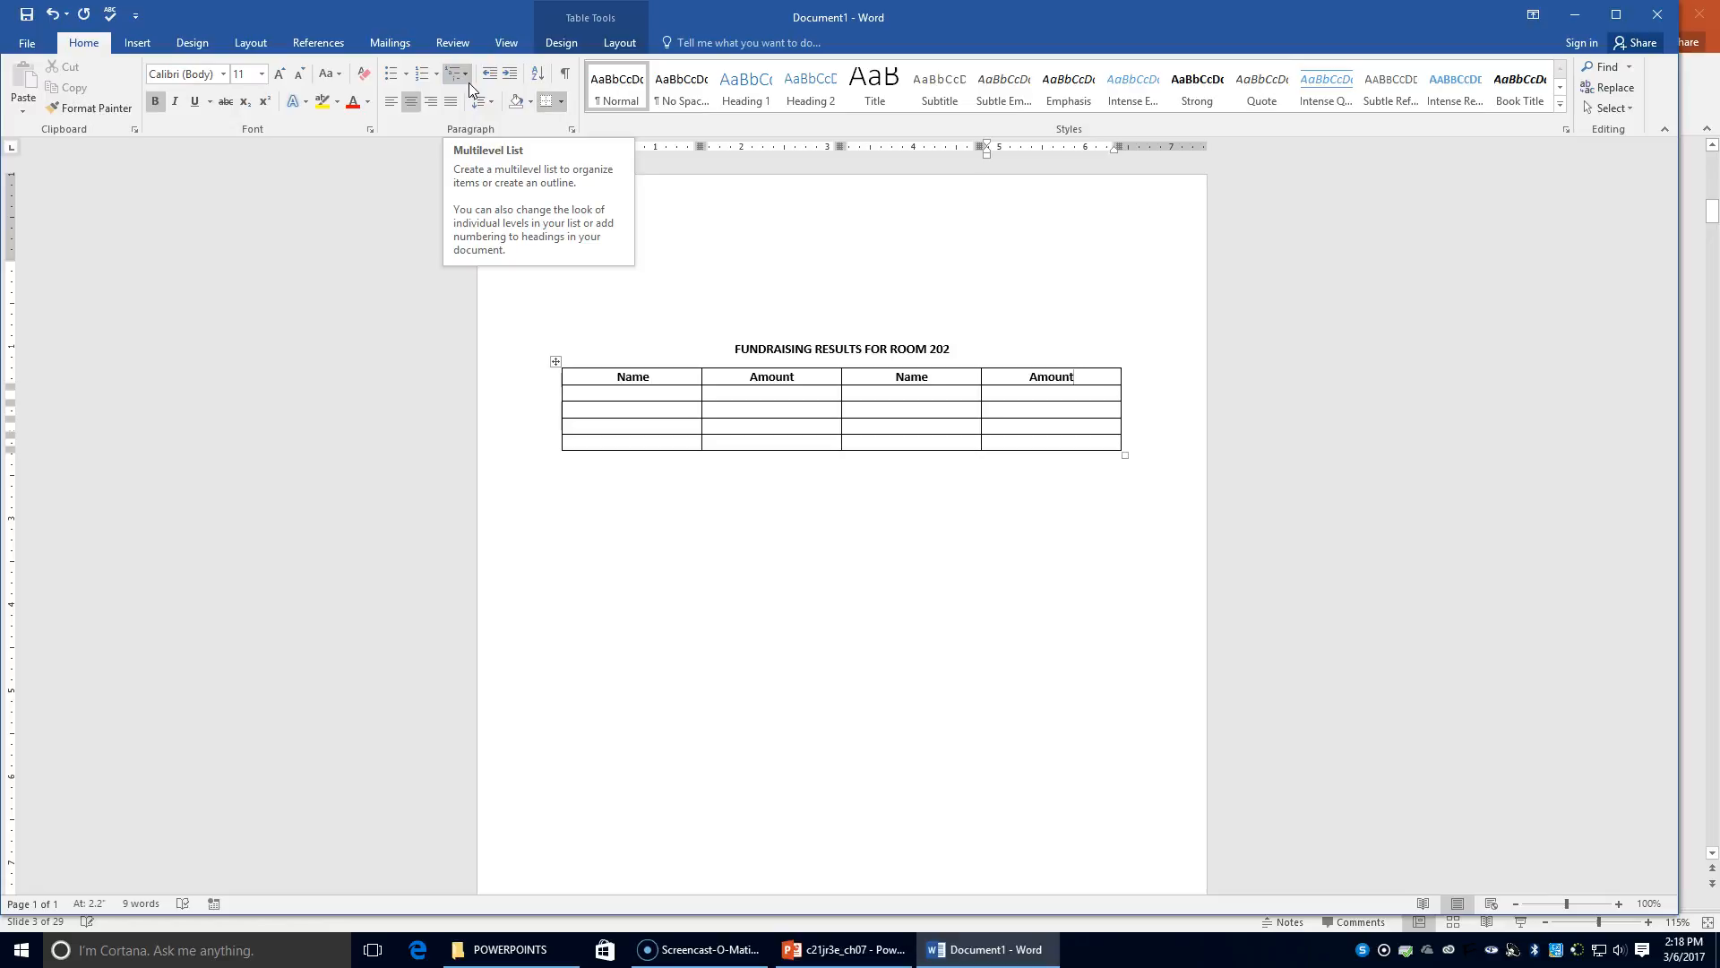
pyautogui.click(596, 395)
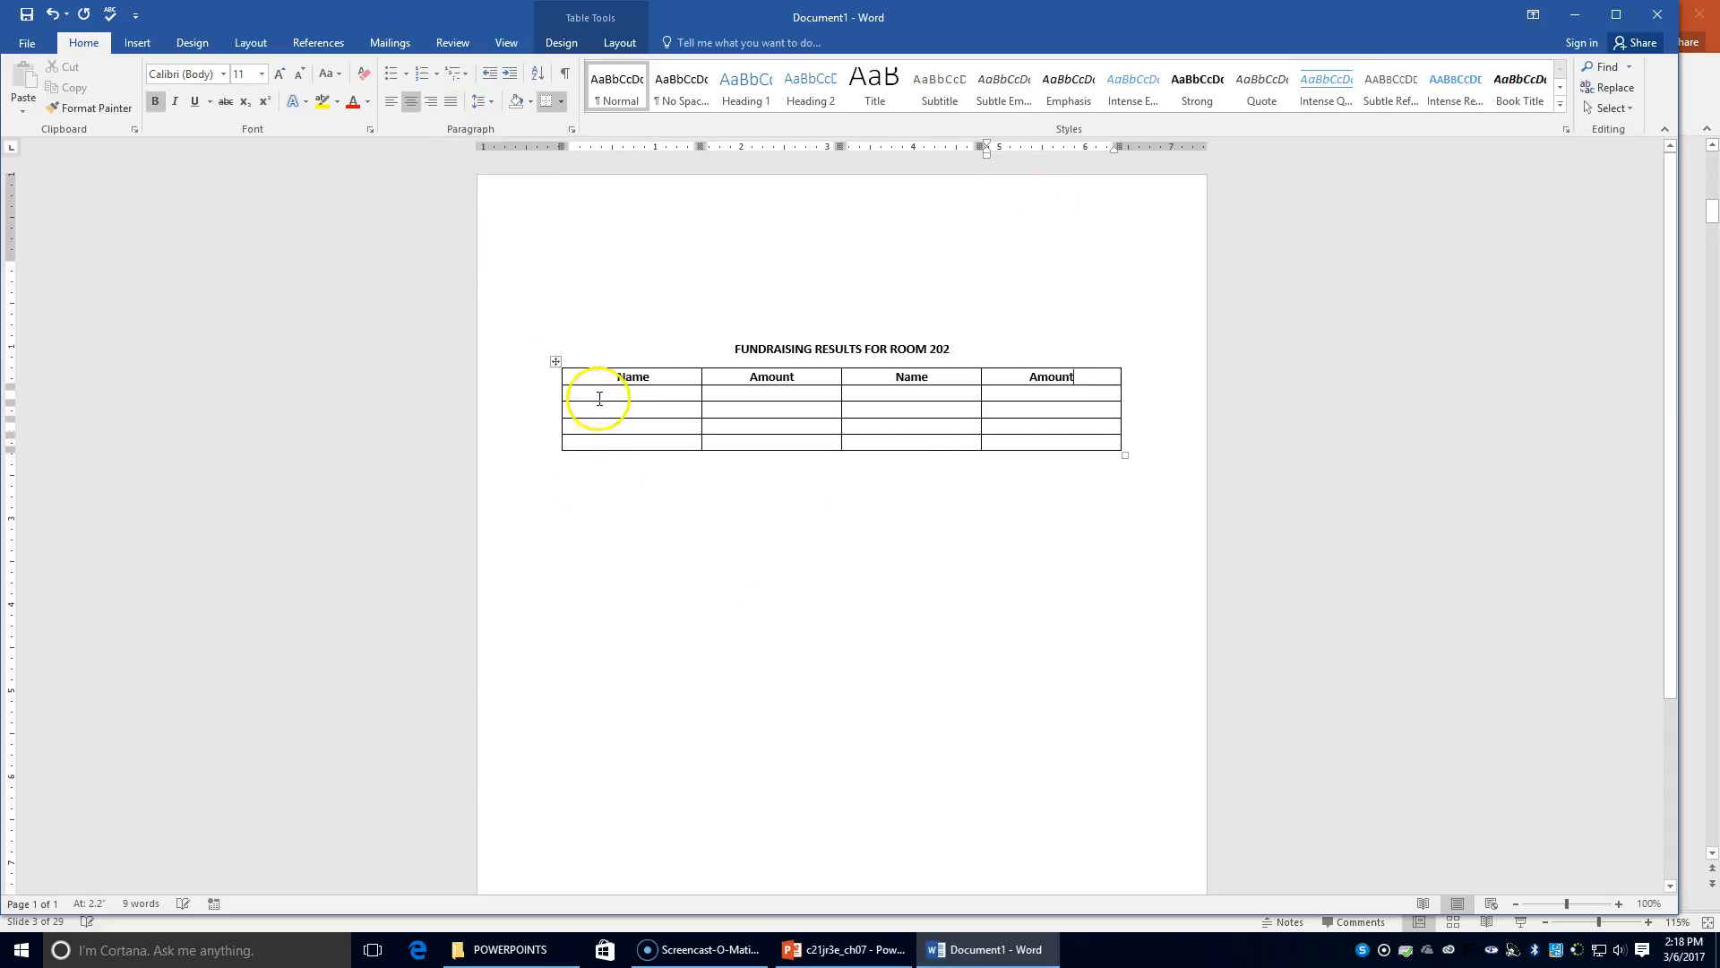
# Left-align the data cells and fill the first row with two student names, $128.23 and $93.66
pyautogui.click(397, 107)
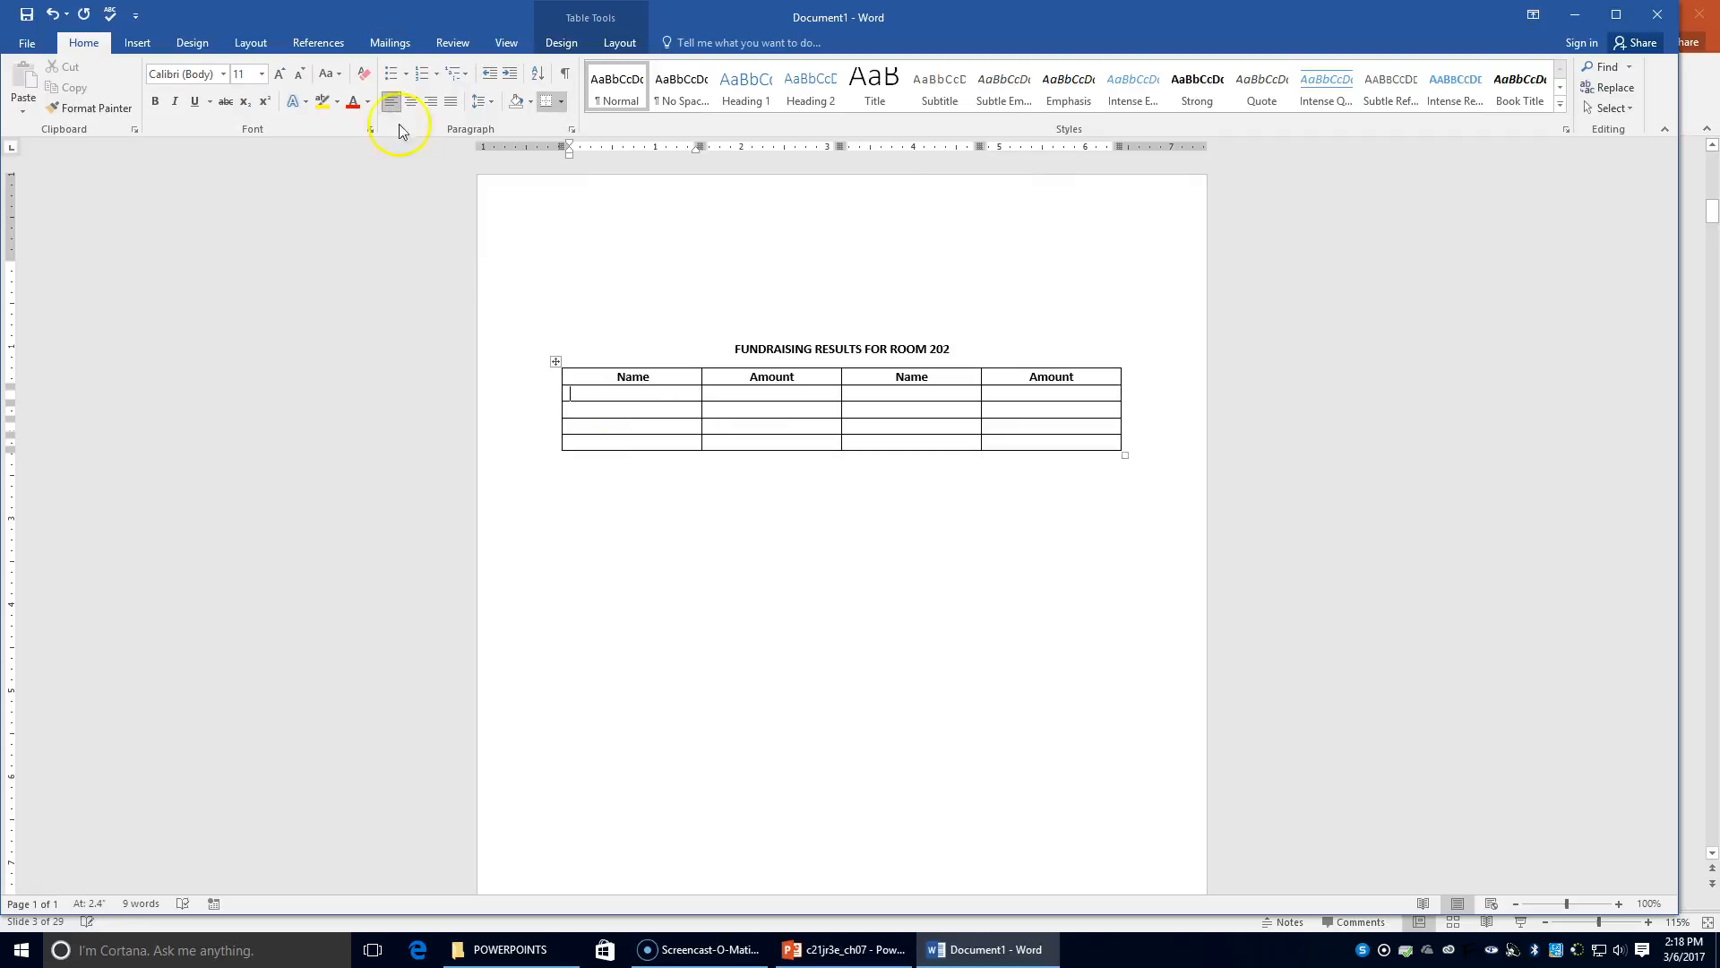
pyautogui.moveTo(570, 393)
pyautogui.mouseDown()
pyautogui.moveTo(914, 392)
pyautogui.moveTo(1048, 418)
pyautogui.moveTo(1057, 441)
pyautogui.mouseUp()
pyautogui.click(589, 393)
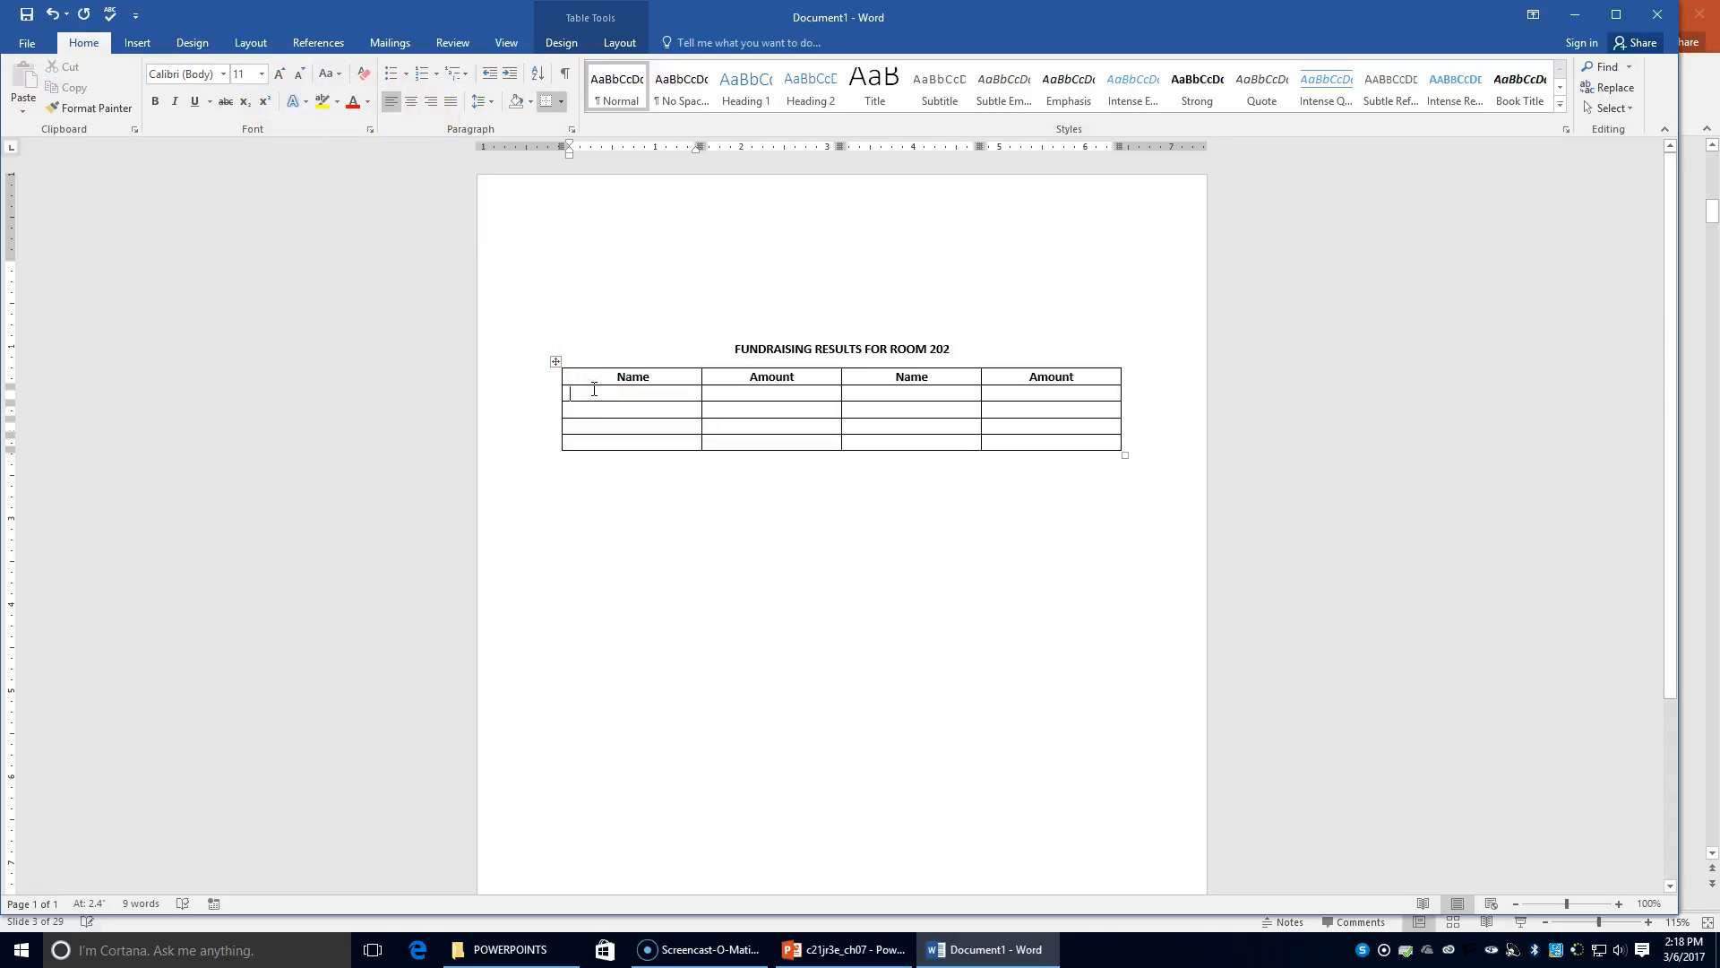
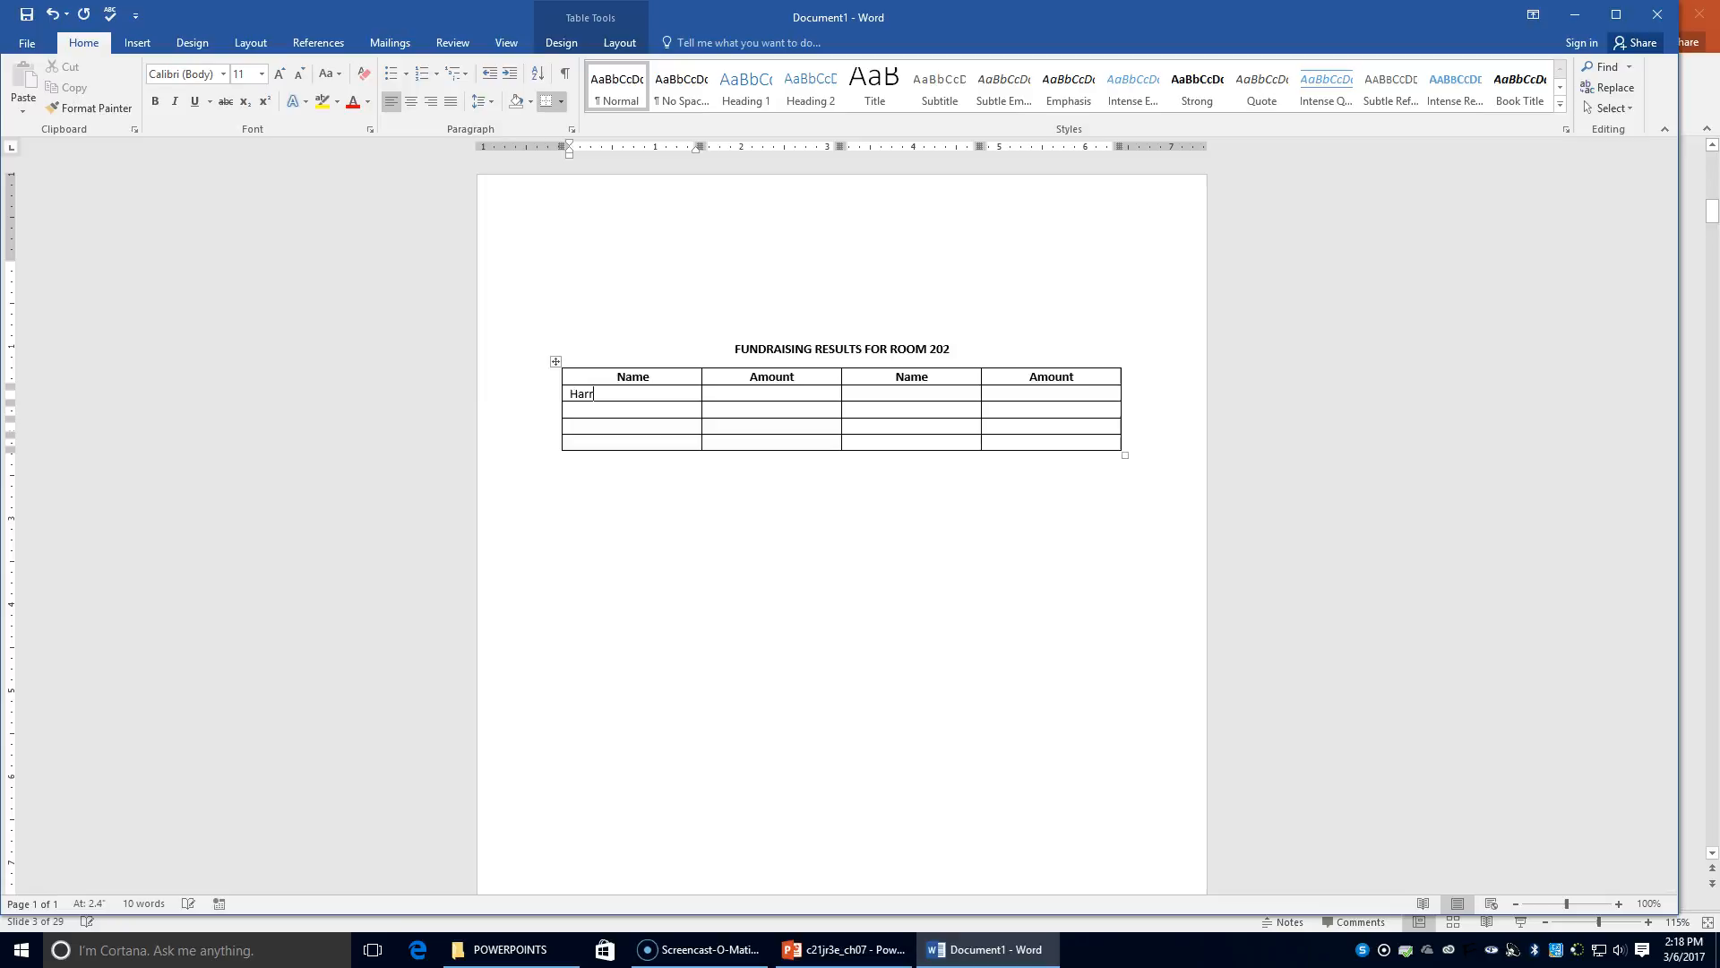
pyautogui.press('Tab')
pyautogui.write('$128.23')
pyautogui.press('Tab')
pyautogui.press('Tab')
pyautogui.write('$93.66')
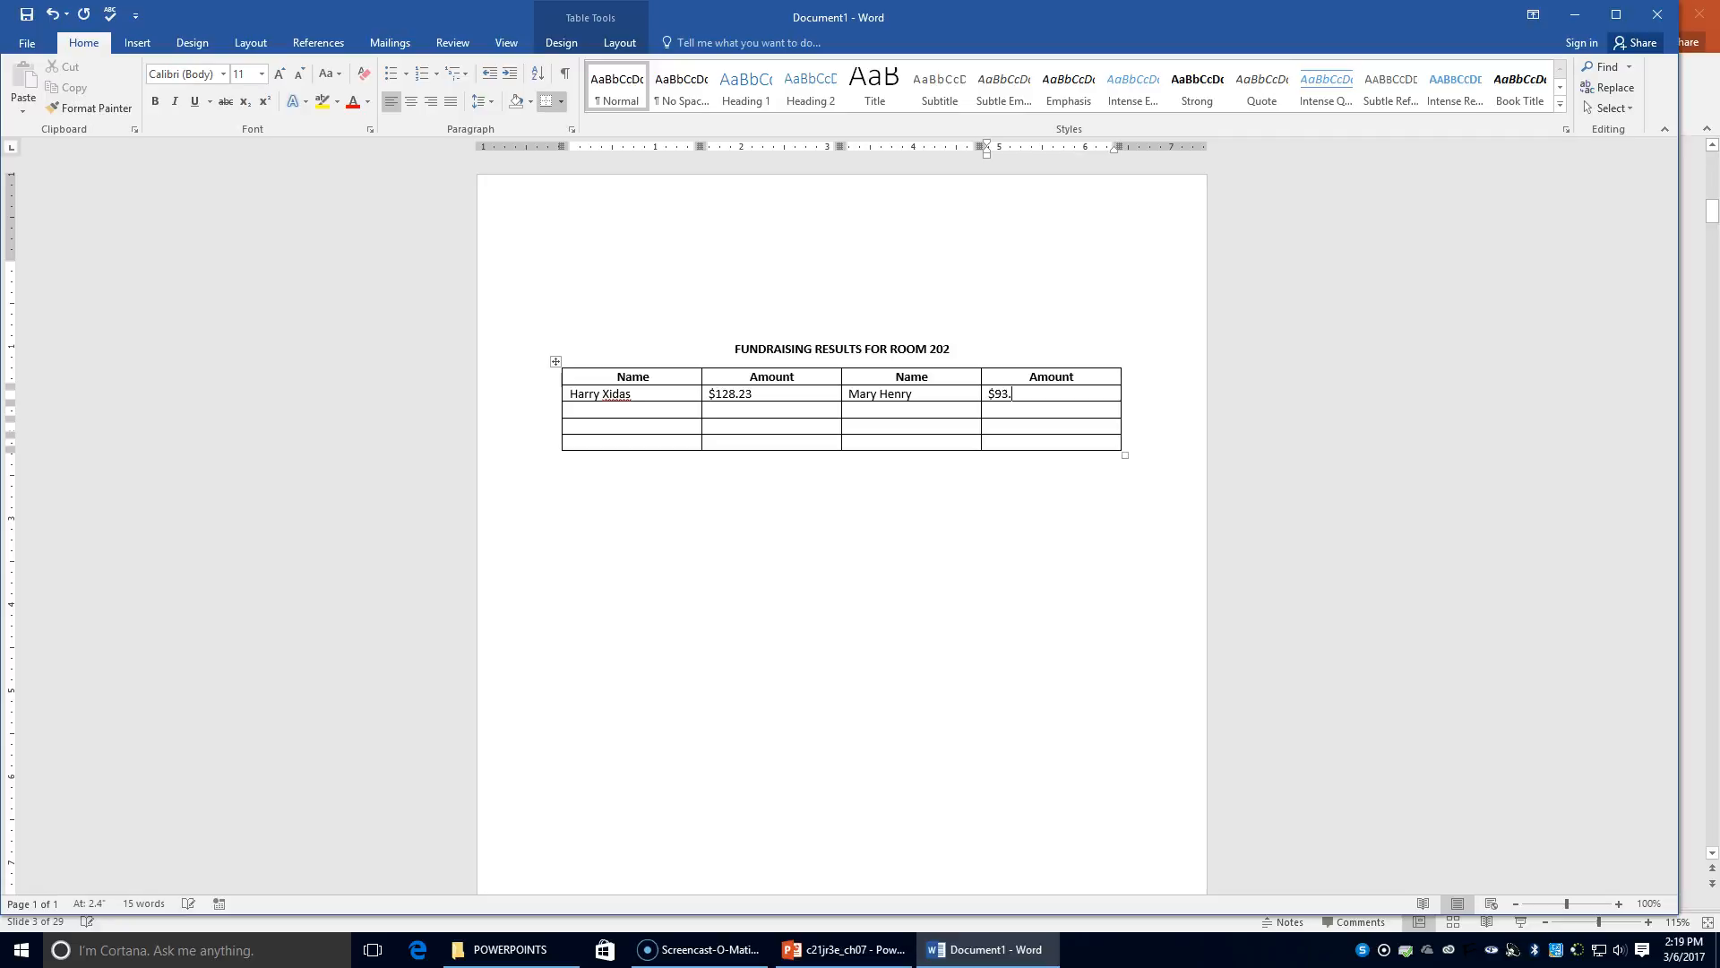
# Fill the second data row with two student names and amounts $14.56 and 91.42
pyautogui.press('Tab')
pyautogui.press('Tab')
pyautogui.write('$')
pyautogui.write('14')
pyautogui.press('BackSpace')
pyautogui.write('14.56')
pyautogui.press('Tab')
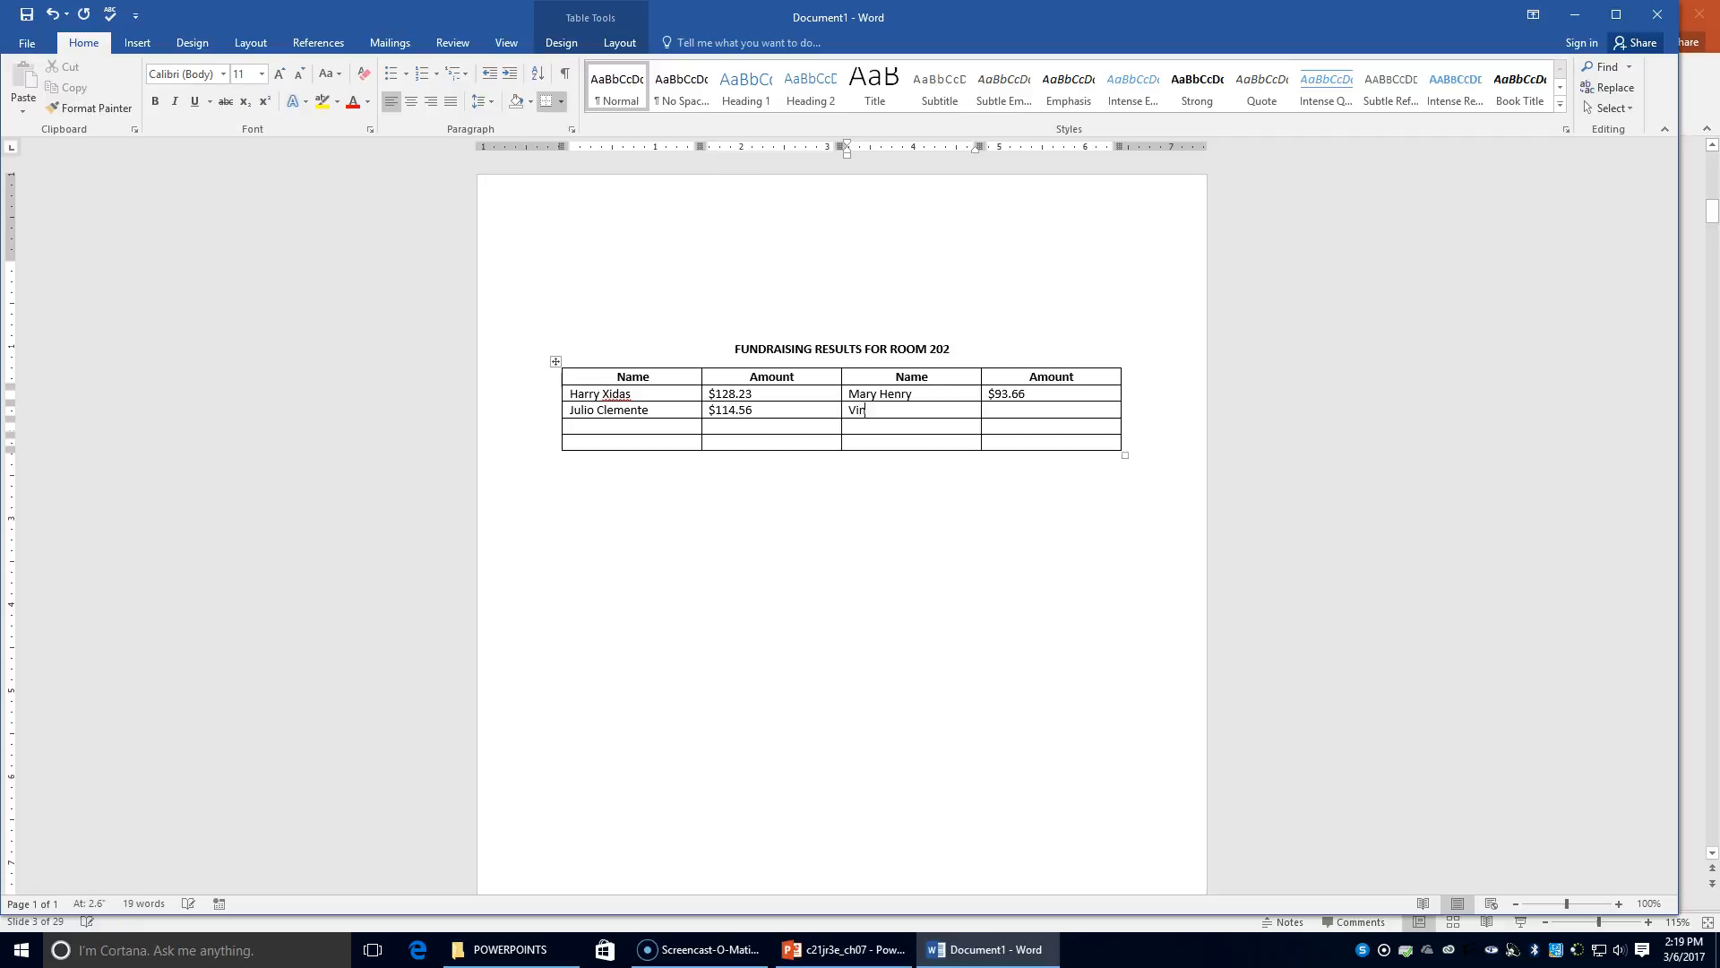
pyautogui.press('Tab')
pyautogui.write('91.42')
# Fill the third data row with two student names and amounts $106.09 and $89.77
pyautogui.press('Tab')
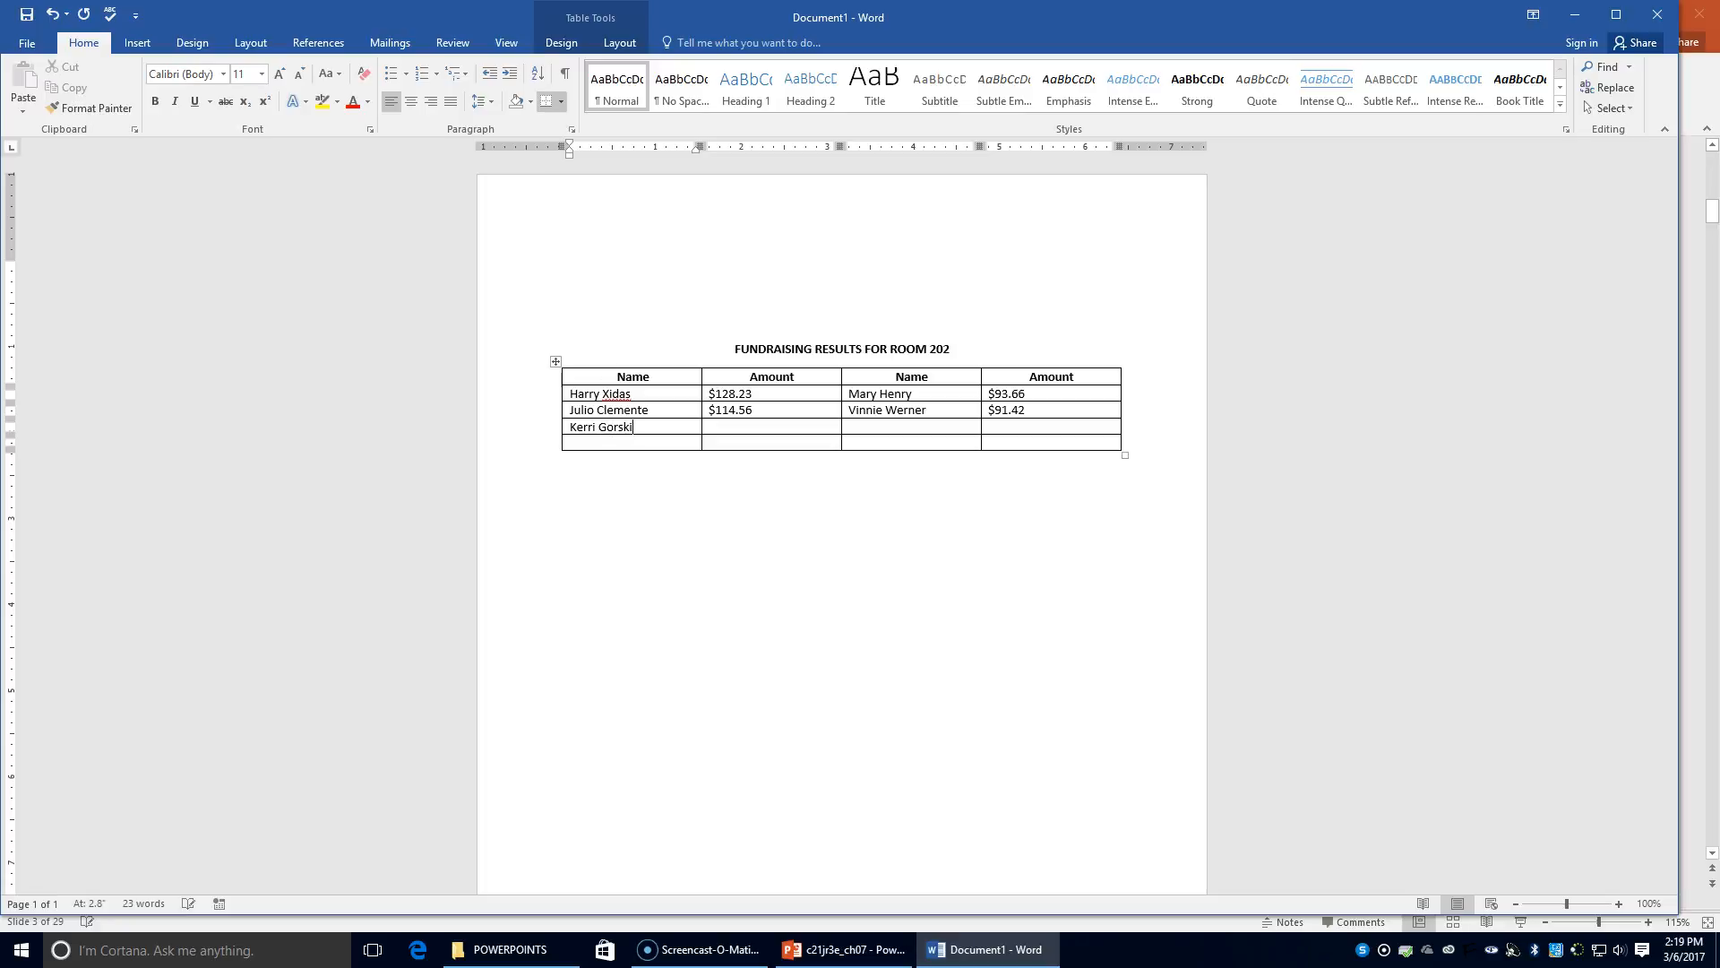
pyautogui.press('Tab')
pyautogui.write('$106.09')
pyautogui.press('Tab')
pyautogui.write('M')
pyautogui.press('BackSpace')
pyautogui.press('Tab')
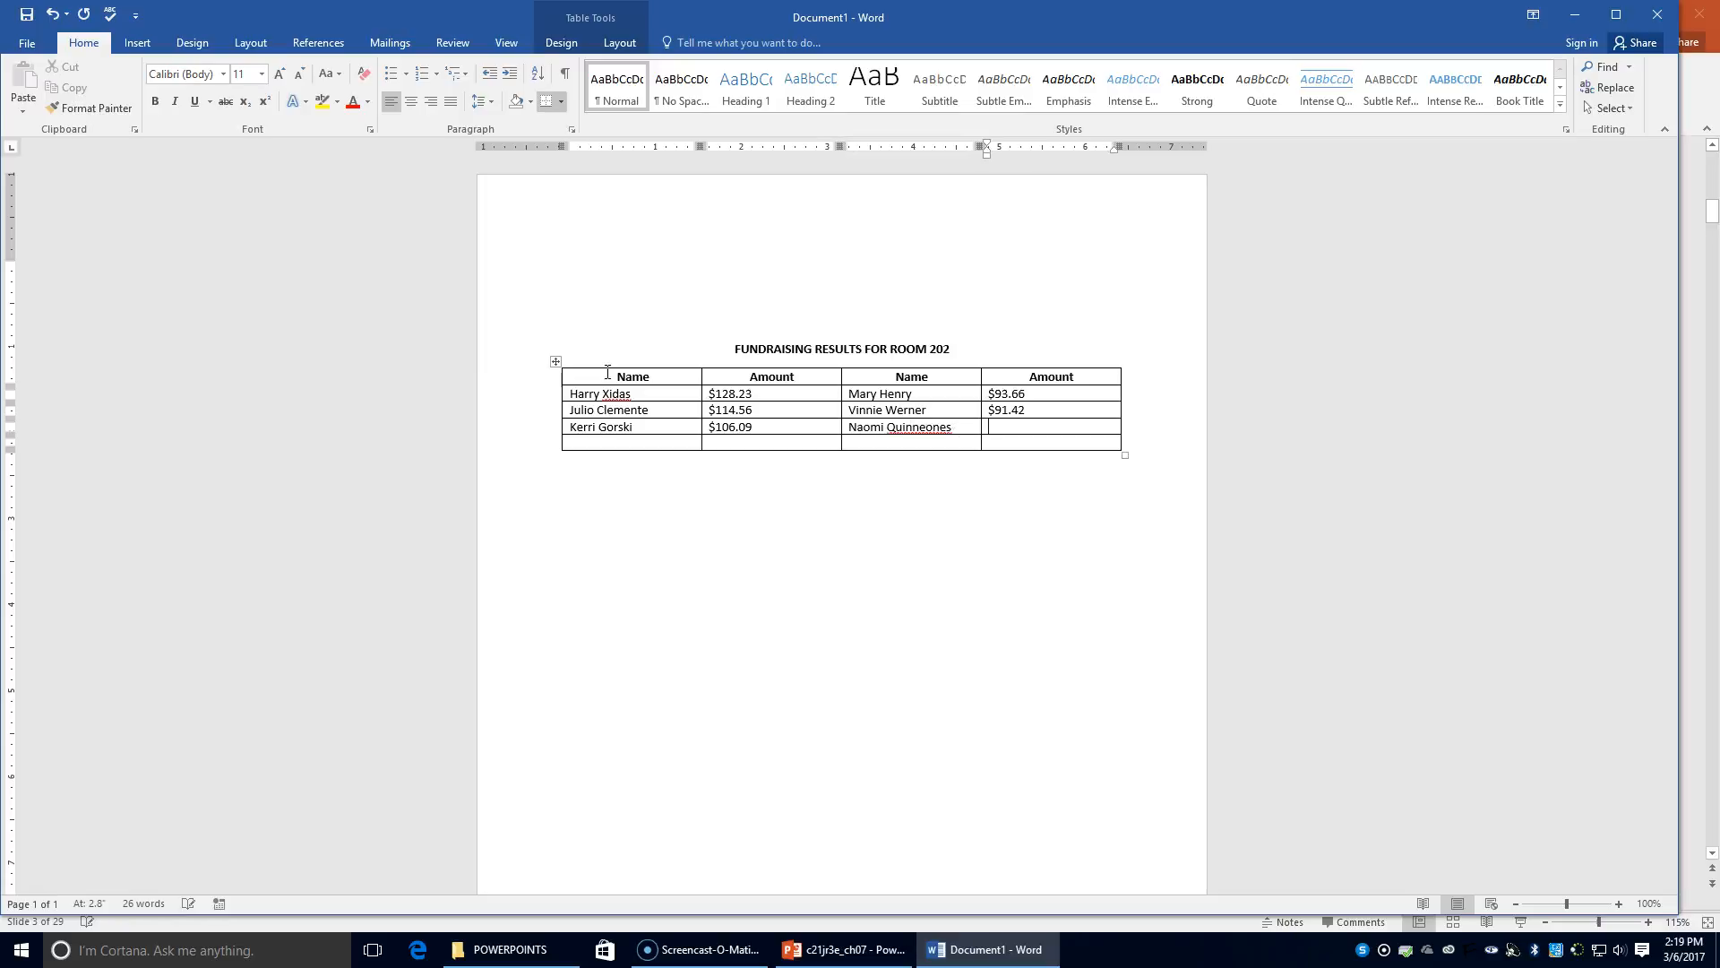
pyautogui.write('$89.77')
# Fill the last data row with two student names and amounts $95.25 and $82.50
pyautogui.press('Tab')
pyautogui.write(':ar')
pyautogui.press('BackSpace')
pyautogui.press('BackSpace')
pyautogui.press('BackSpace')
pyautogui.press('Tab')
pyautogui.write('$95')
pyautogui.write('.25')
pyautogui.press('Tab')
pyautogui.write('Ne')
pyautogui.press('BackSpace')
pyautogui.press('BackSpace')
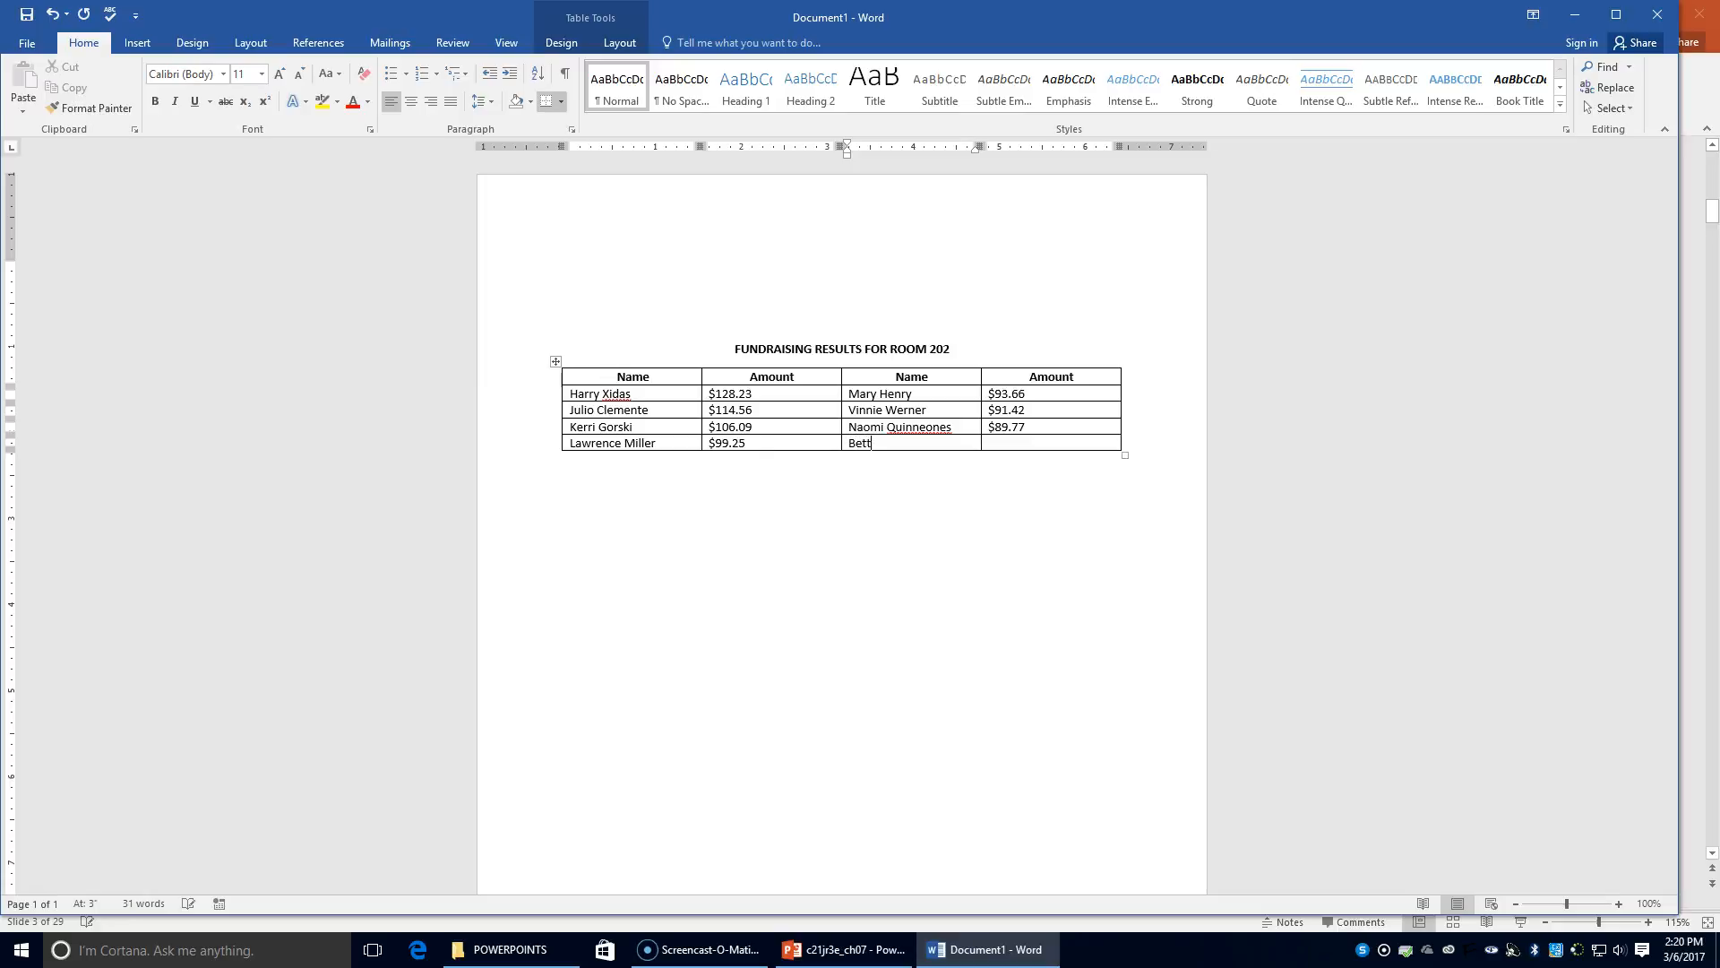
pyautogui.press('Tab')
pyautogui.write('$82.50')
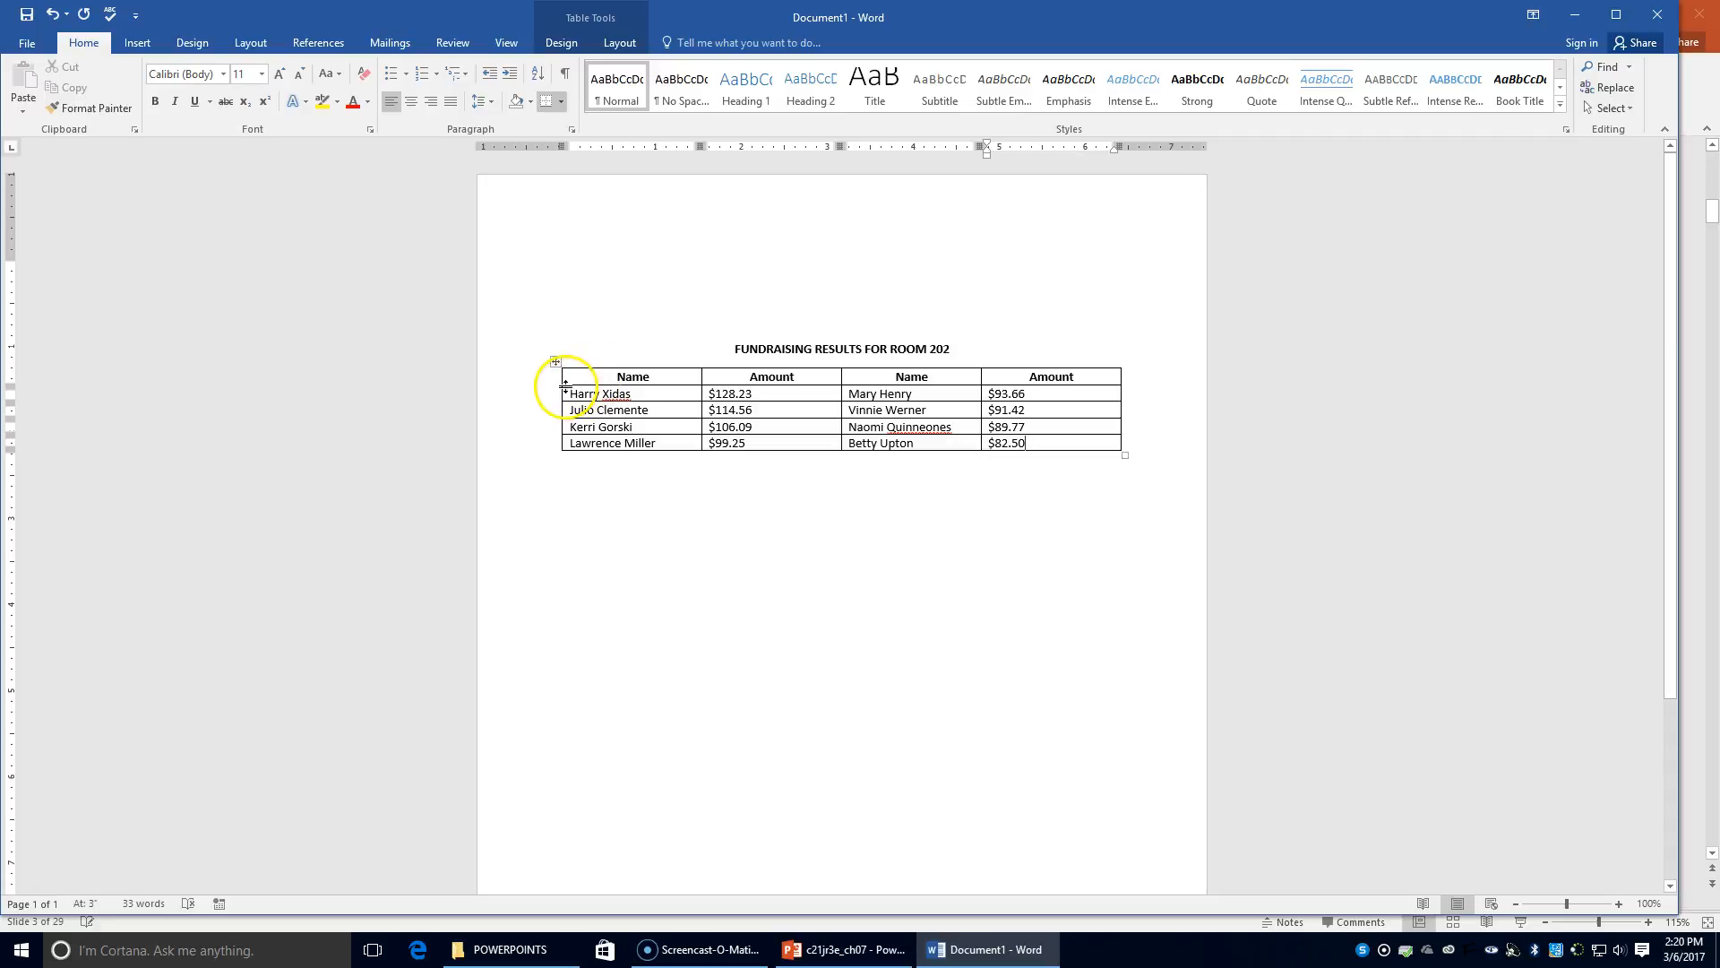
# Delete the extra letter from the third-row surname and add it to the dictionary
pyautogui.click(926, 426)
pyautogui.press('BackSpace')
pyautogui.click(1033, 437)
pyautogui.rightClick(907, 427)
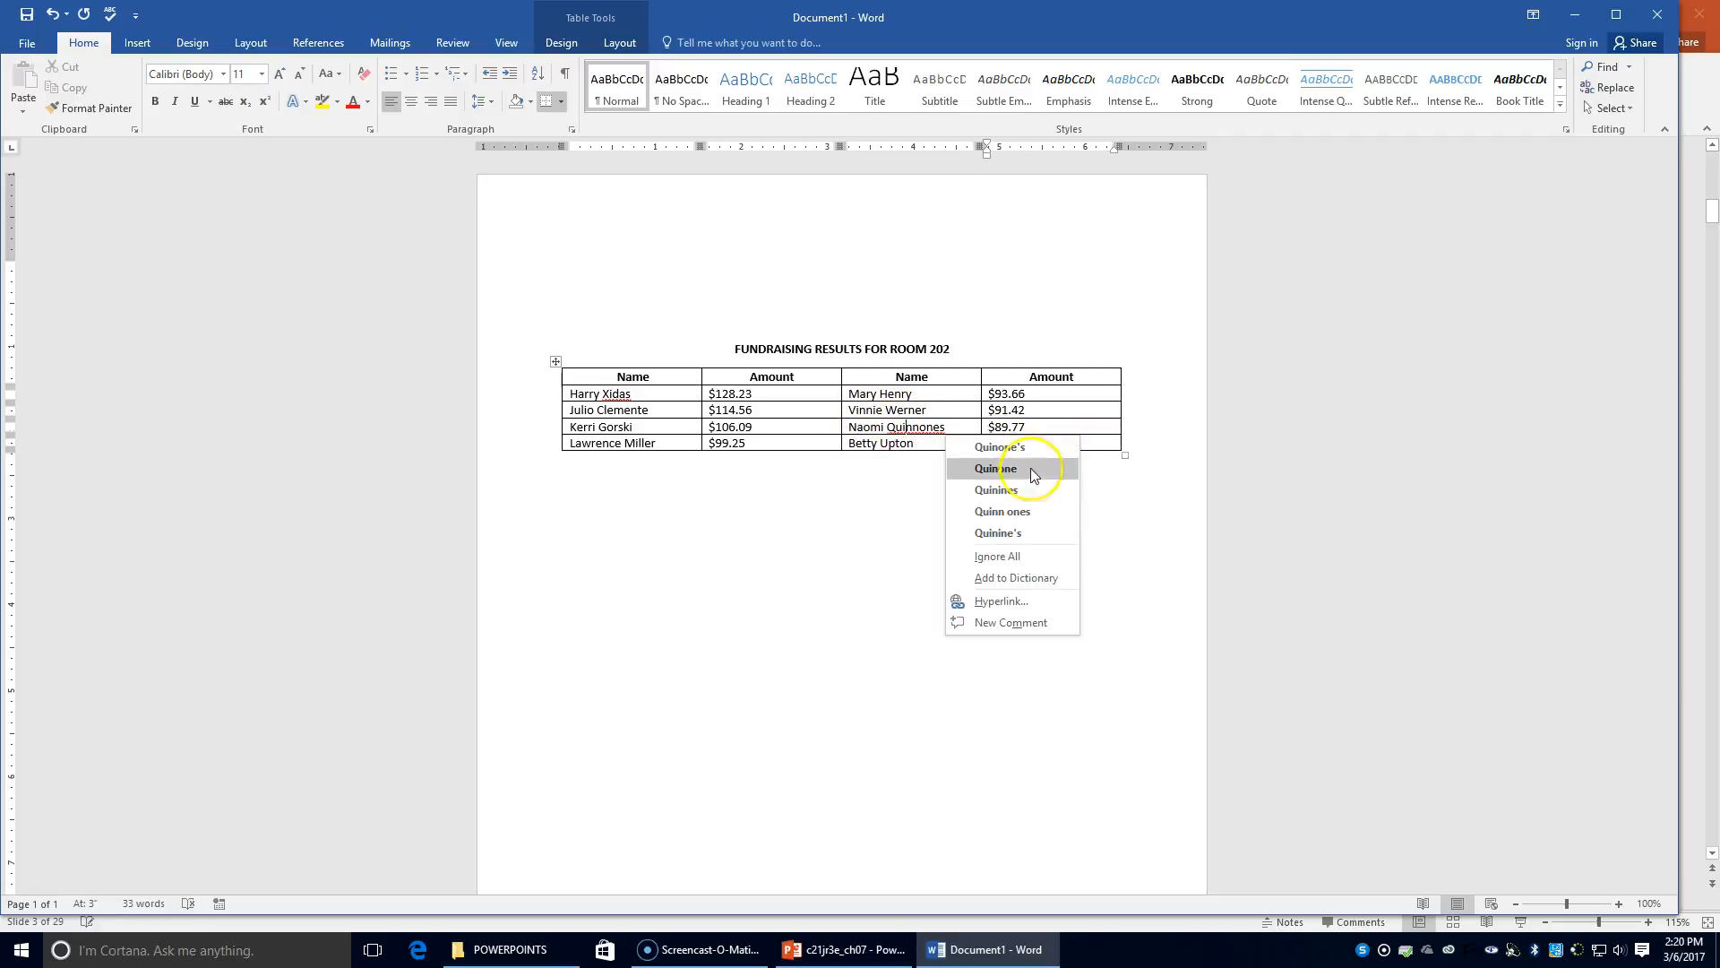
pyautogui.click(1041, 579)
pyautogui.click(1035, 441)
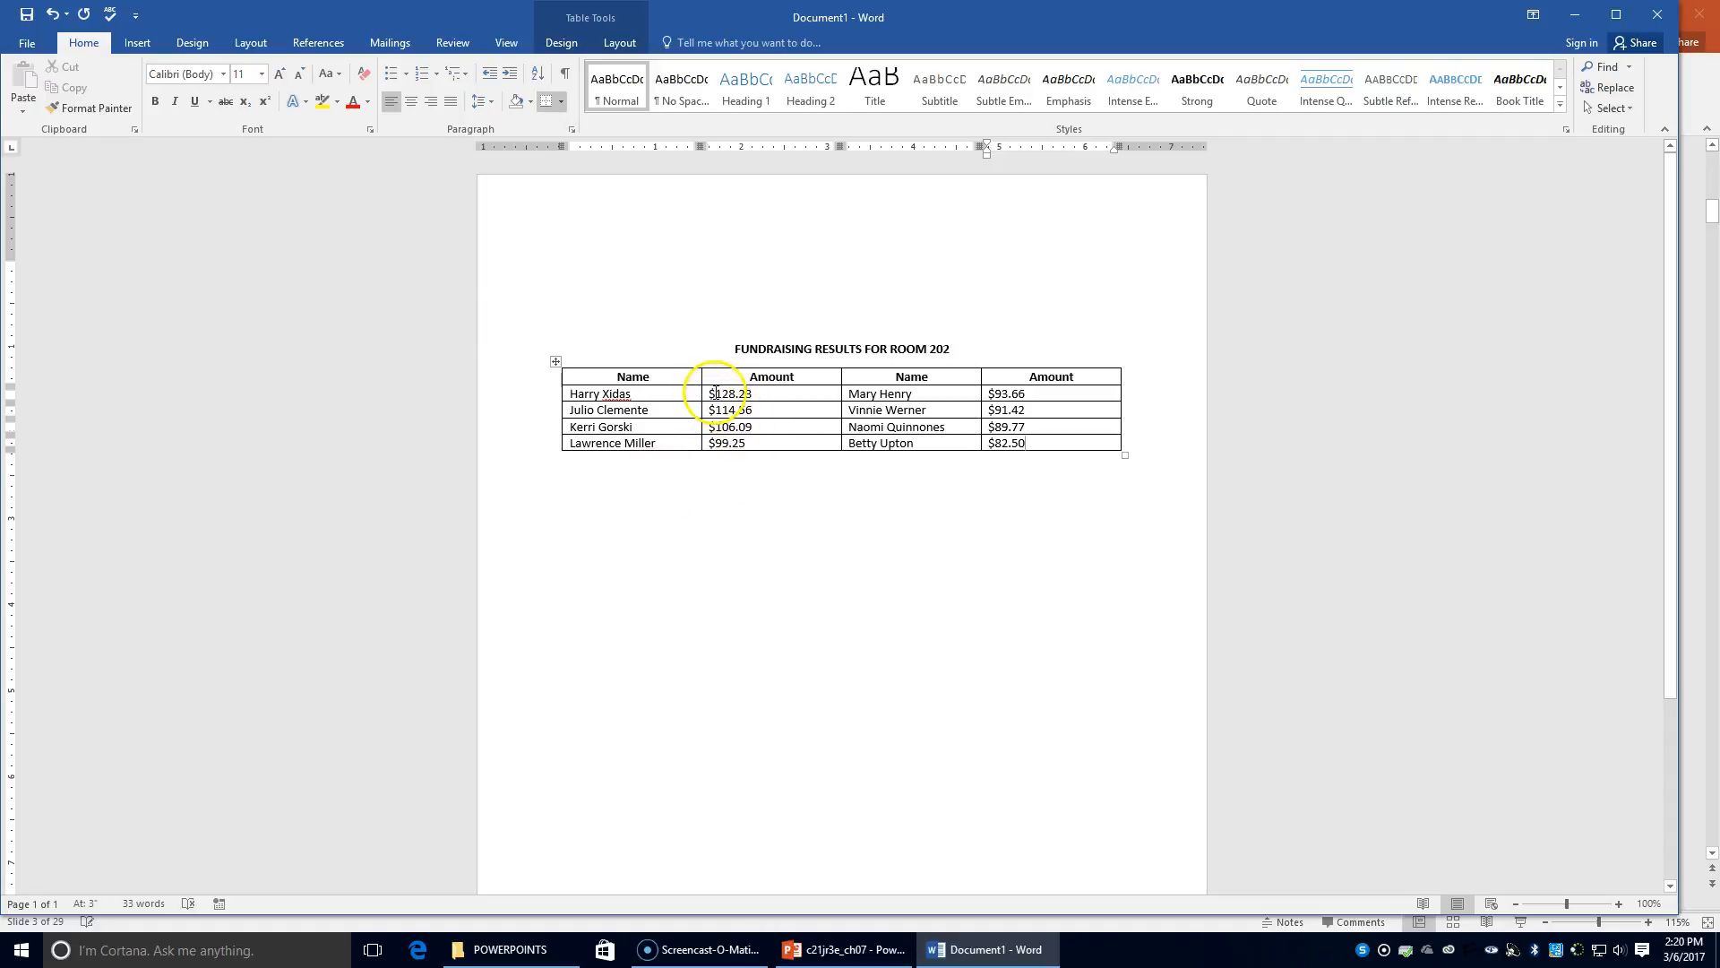
# Right-align the four dollar amounts in the second and fourth table columns
pyautogui.moveTo(709, 393); pyautogui.dragTo(771, 442)
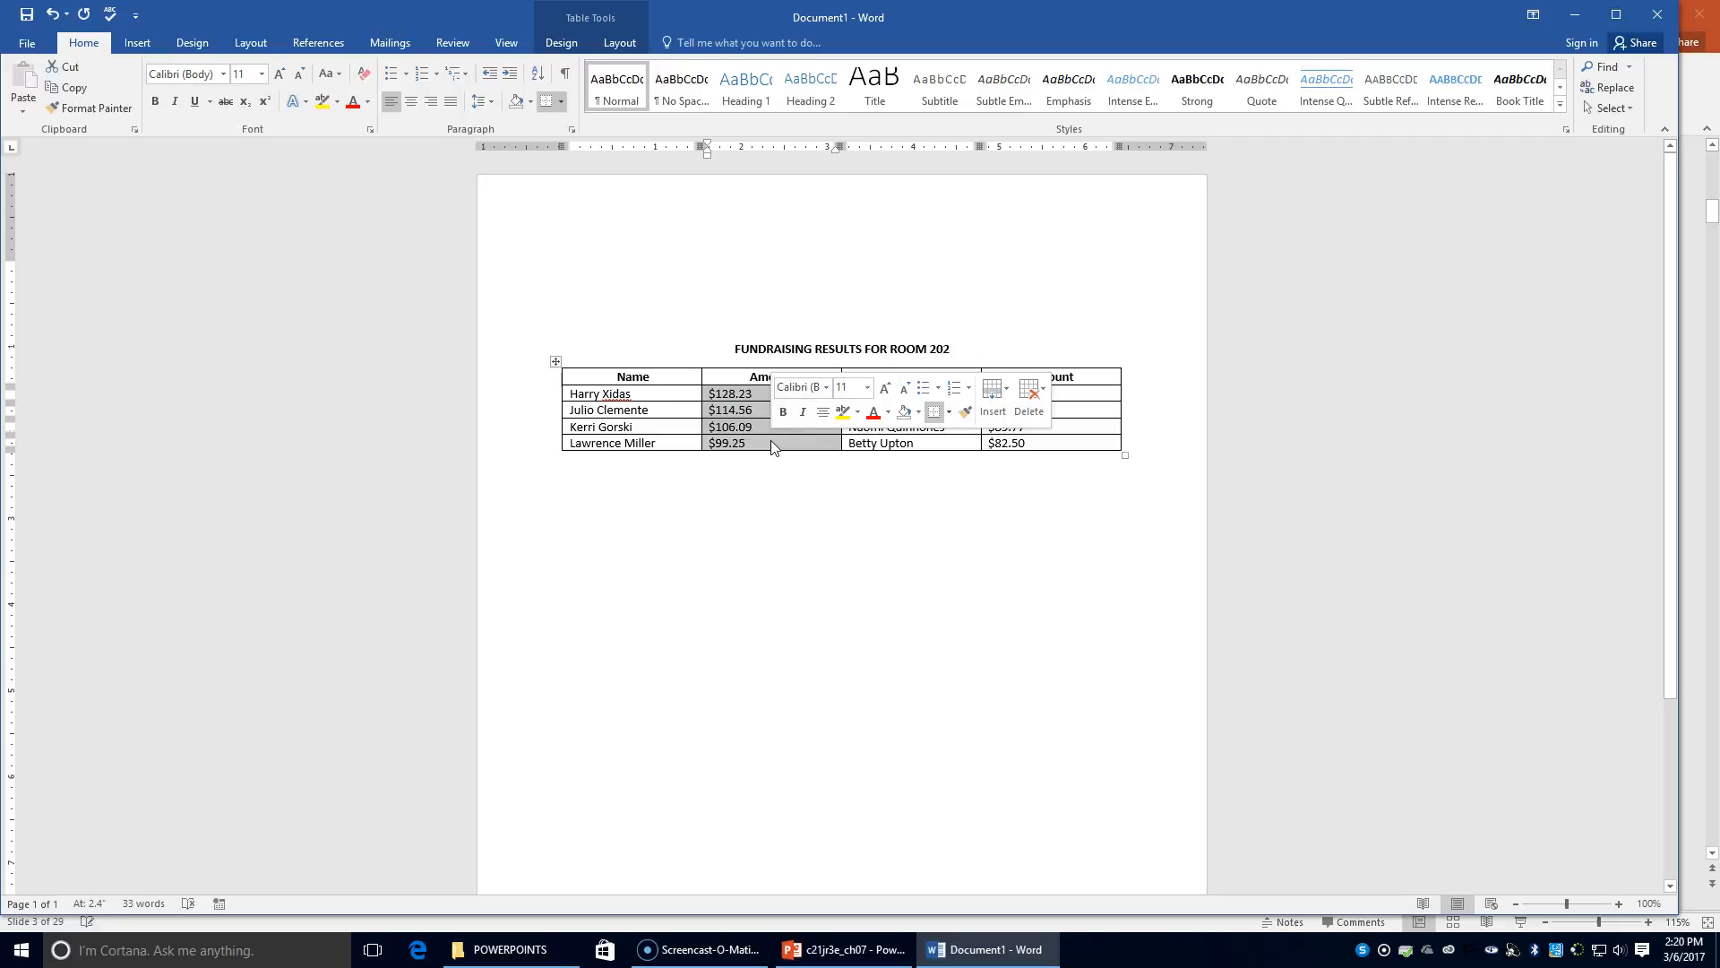
pyautogui.click(429, 107)
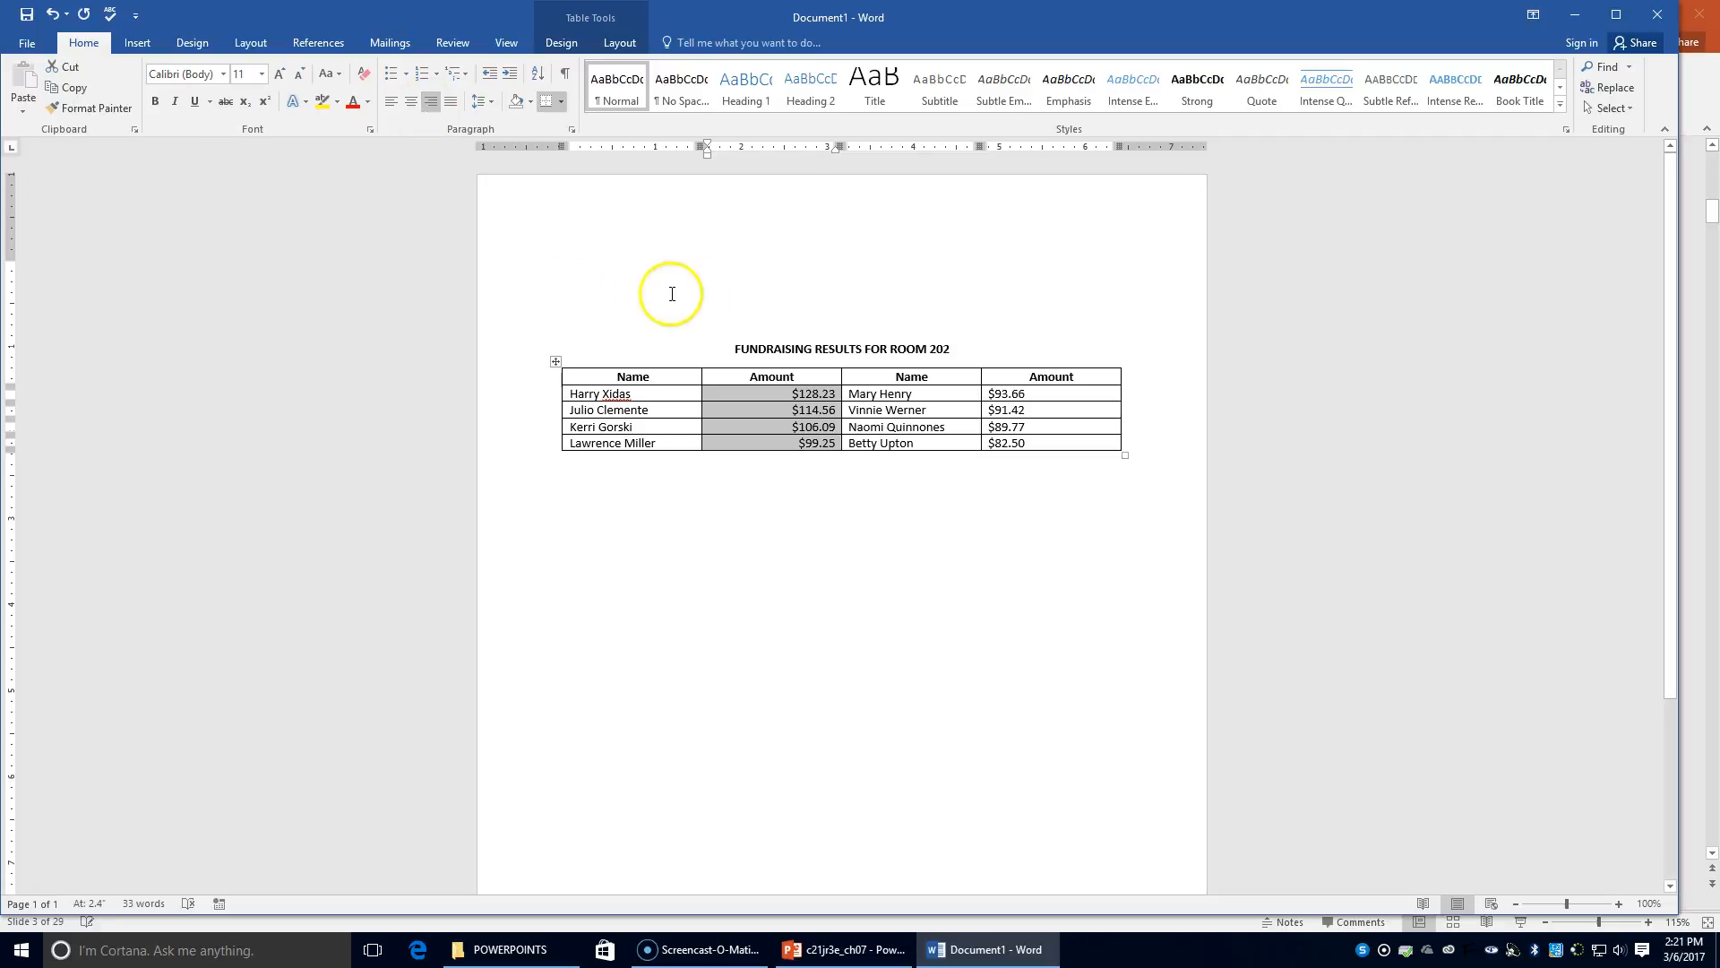
pyautogui.moveTo(994, 394); pyautogui.dragTo(1057, 443)
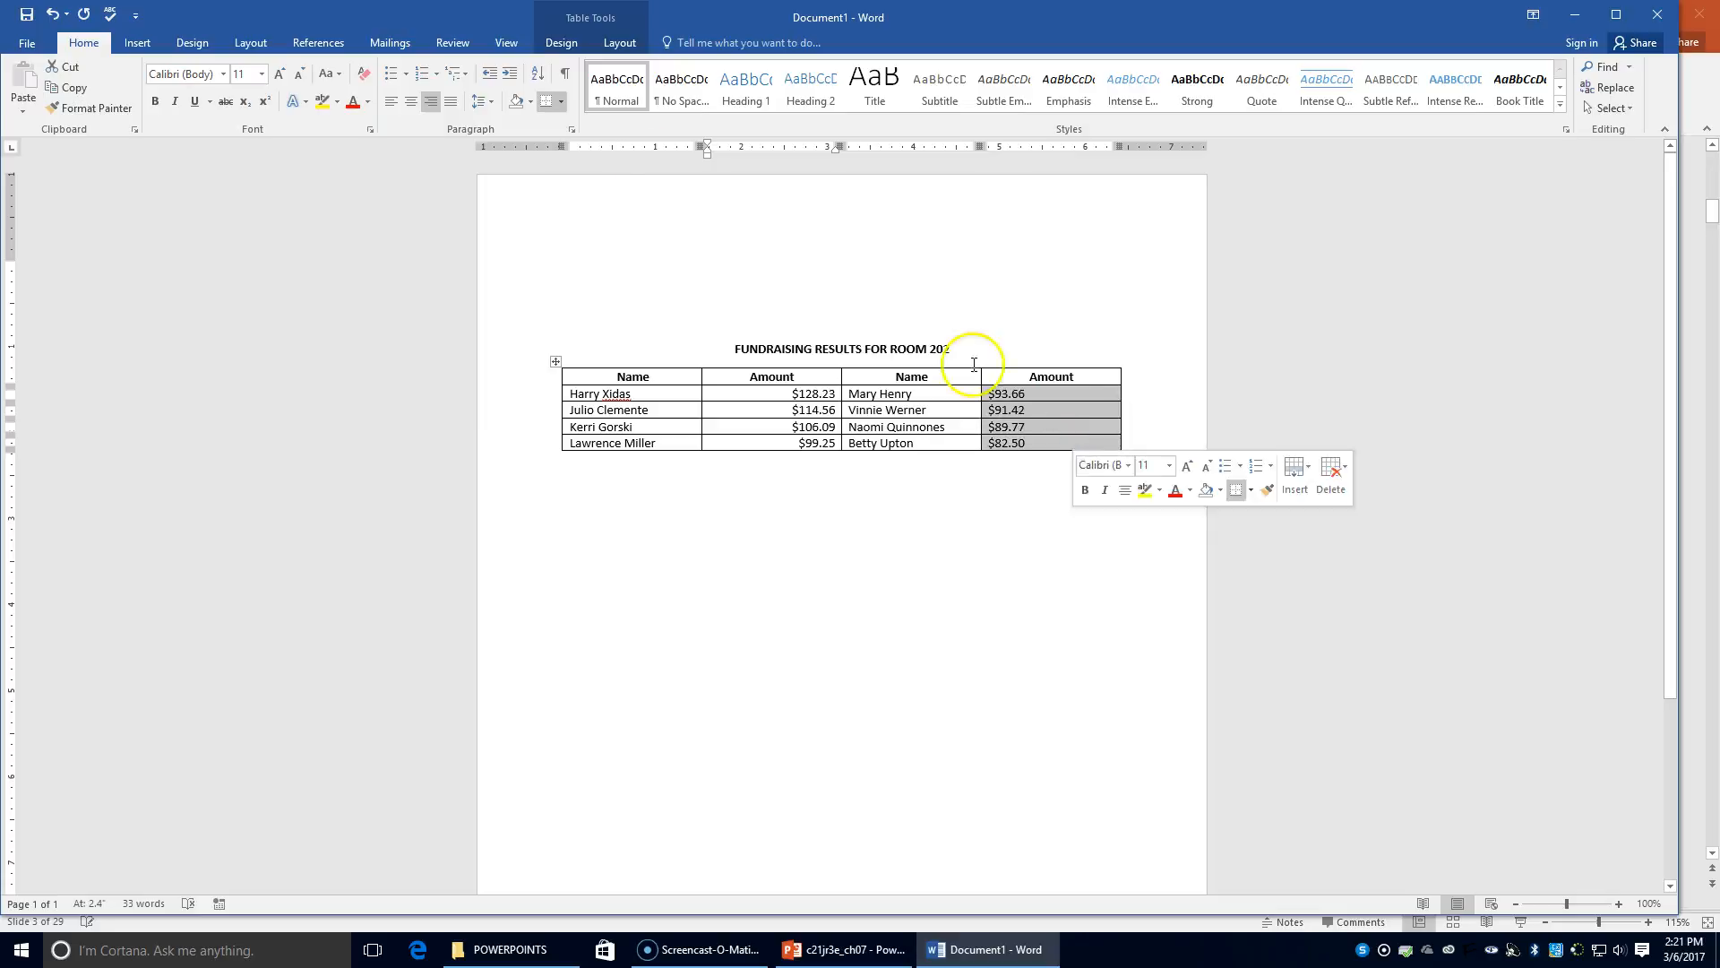
pyautogui.click(429, 108)
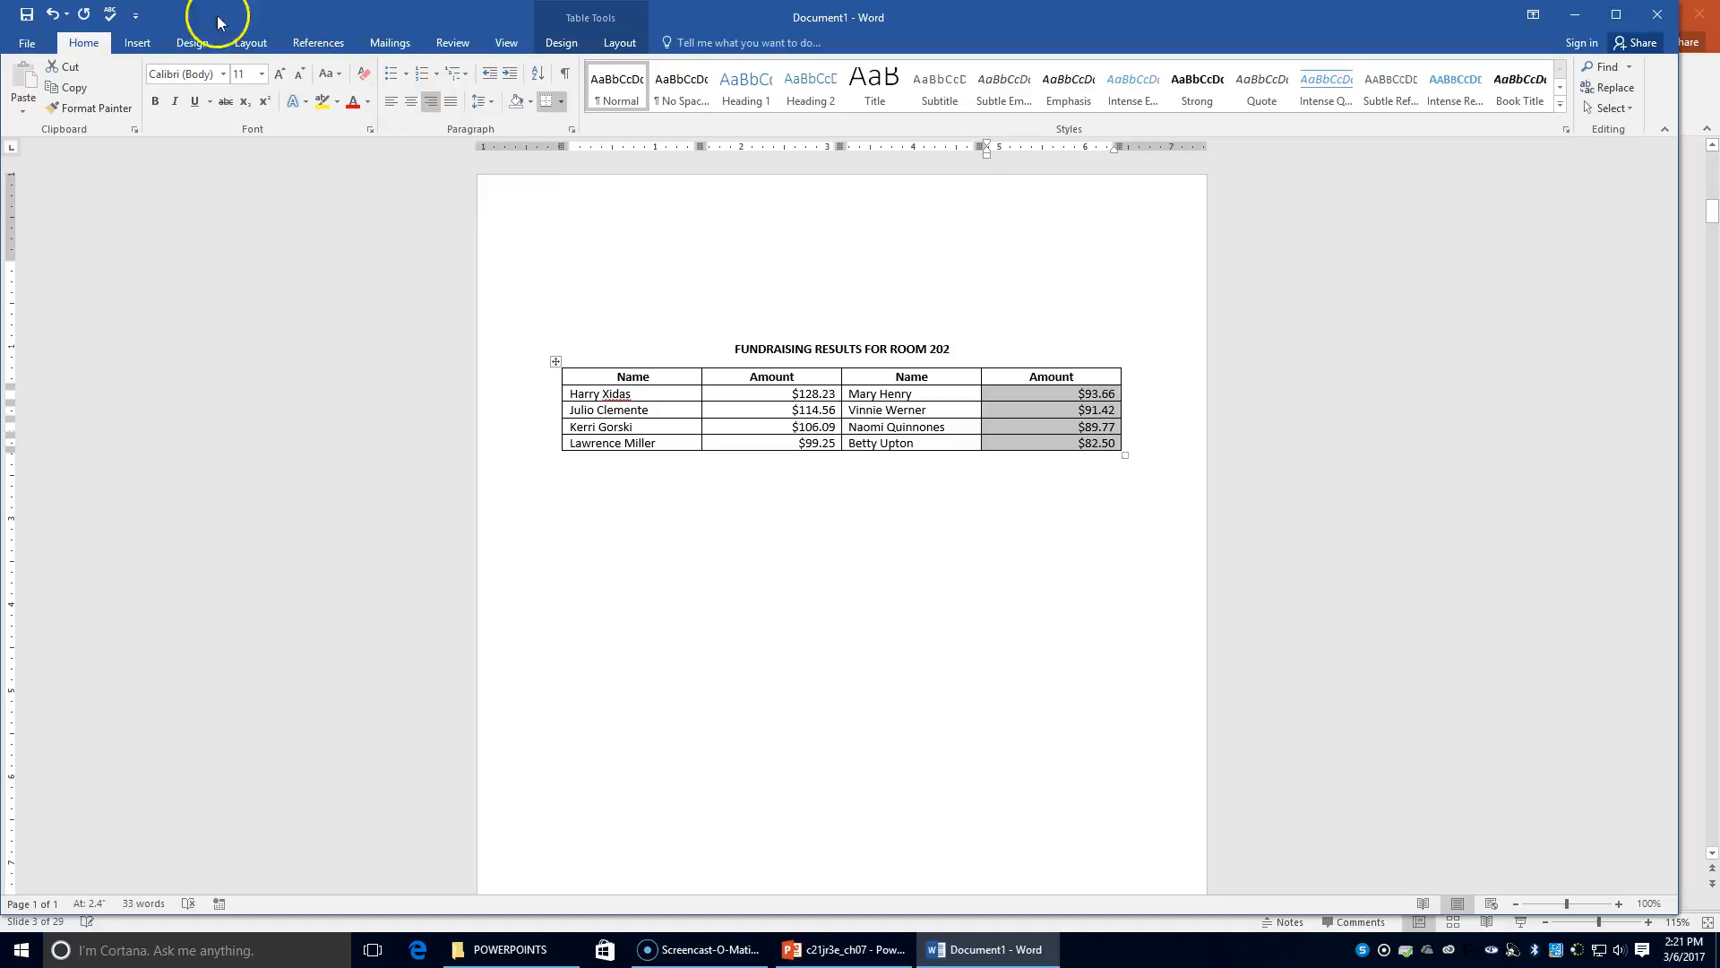
# Through Save As, create a new Chapter 7 folder inside KEYBOARDING8
pyautogui.click(27, 42)
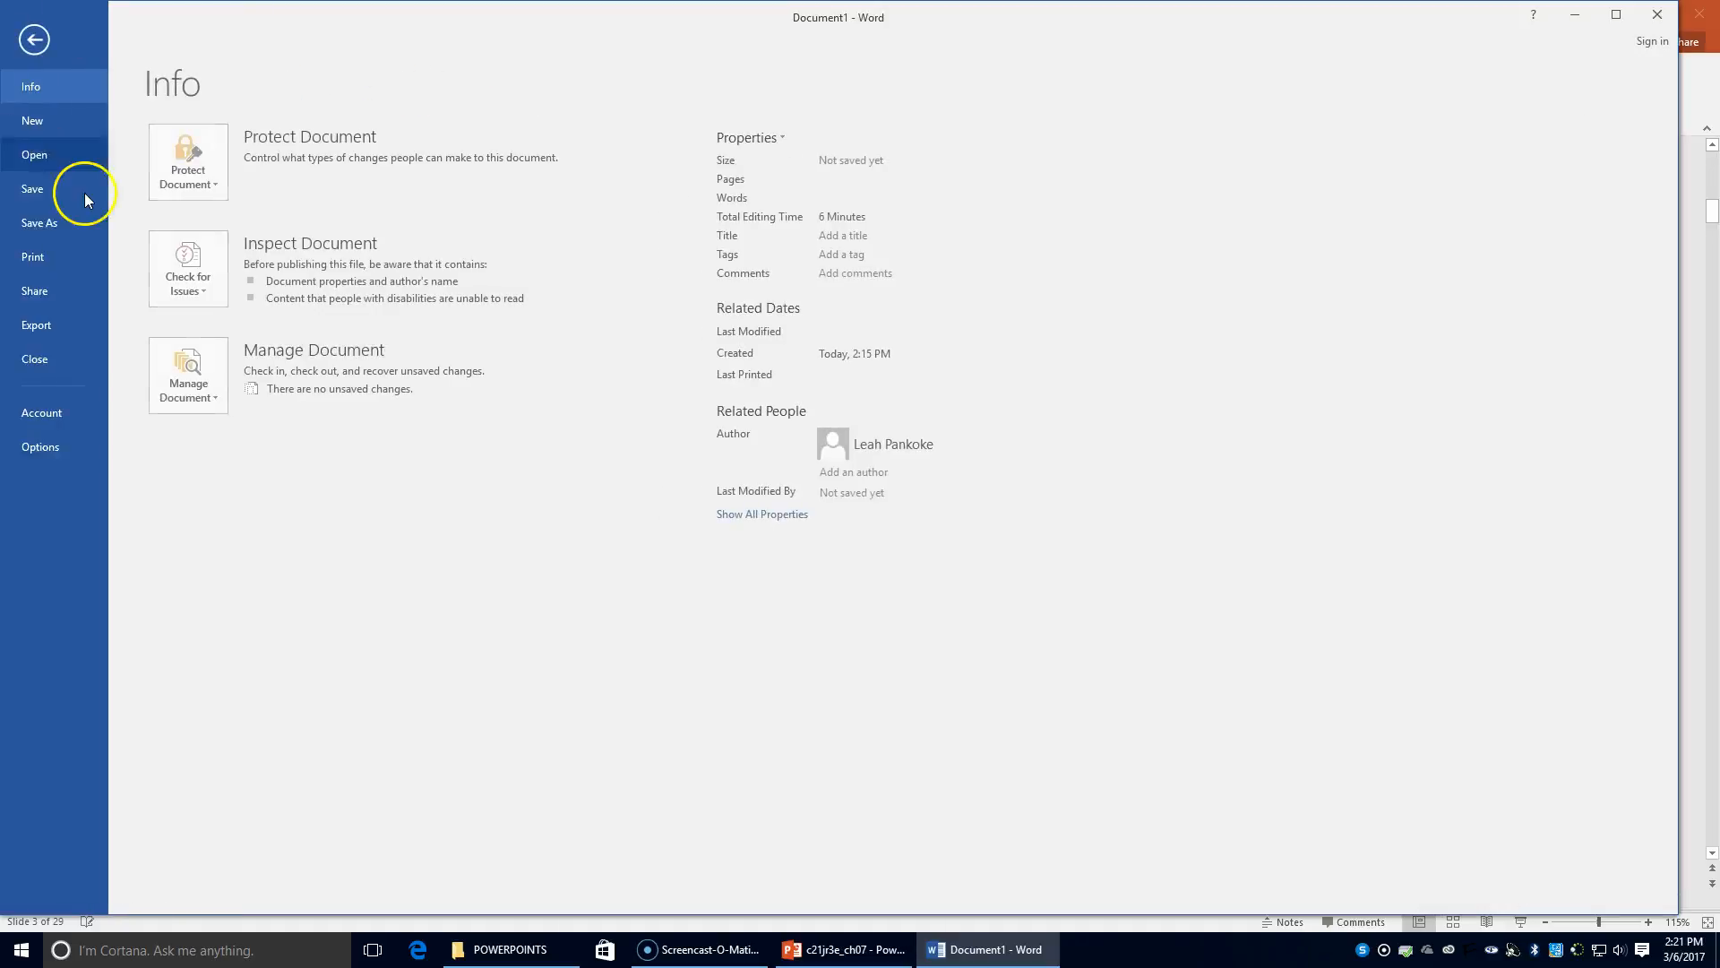
pyautogui.click(69, 233)
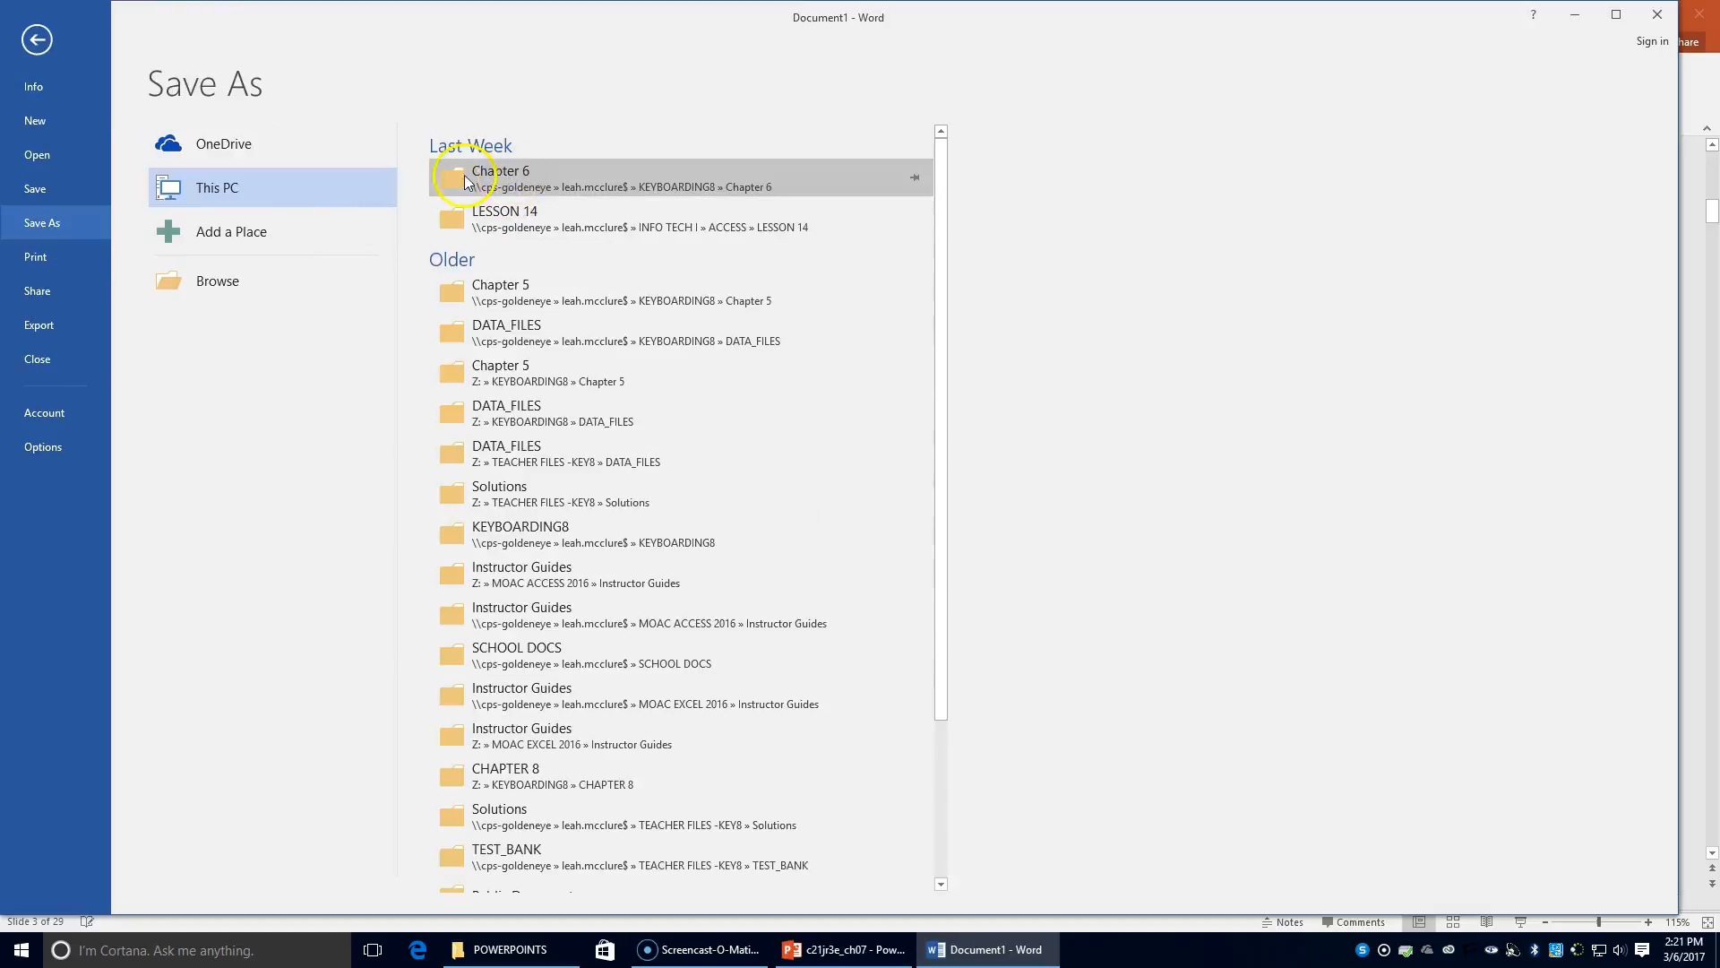
pyautogui.click(197, 281)
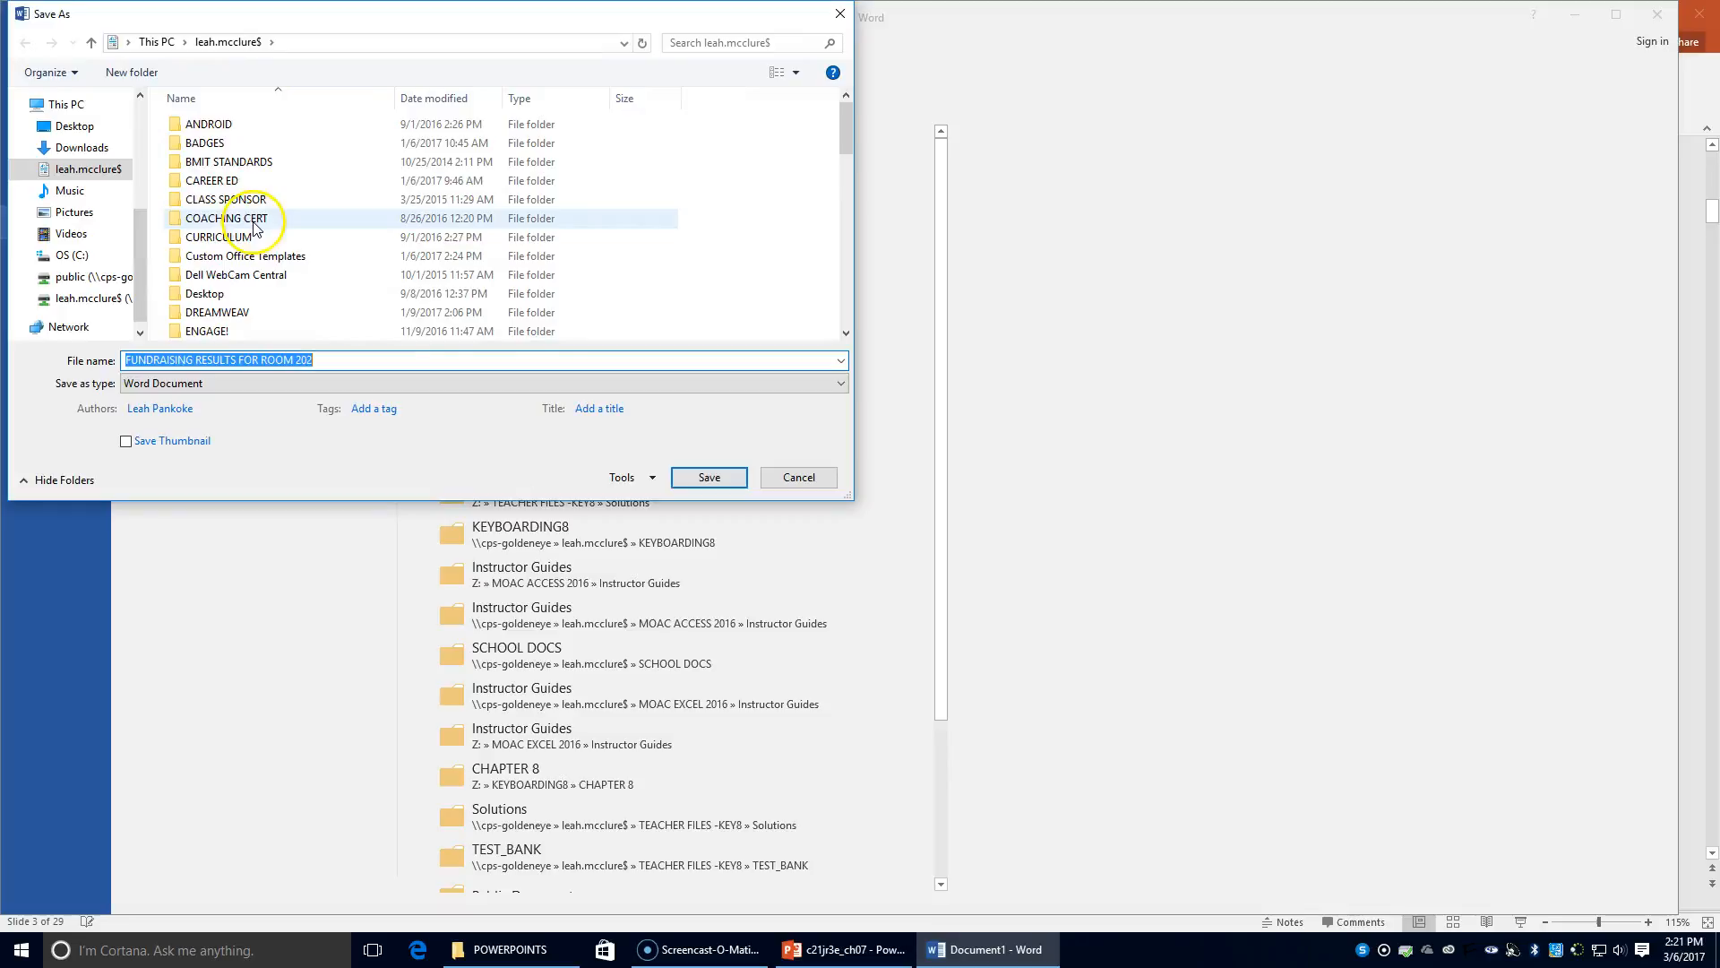
pyautogui.scroll(-3, 277, 224)
pyautogui.doubleClick(229, 292)
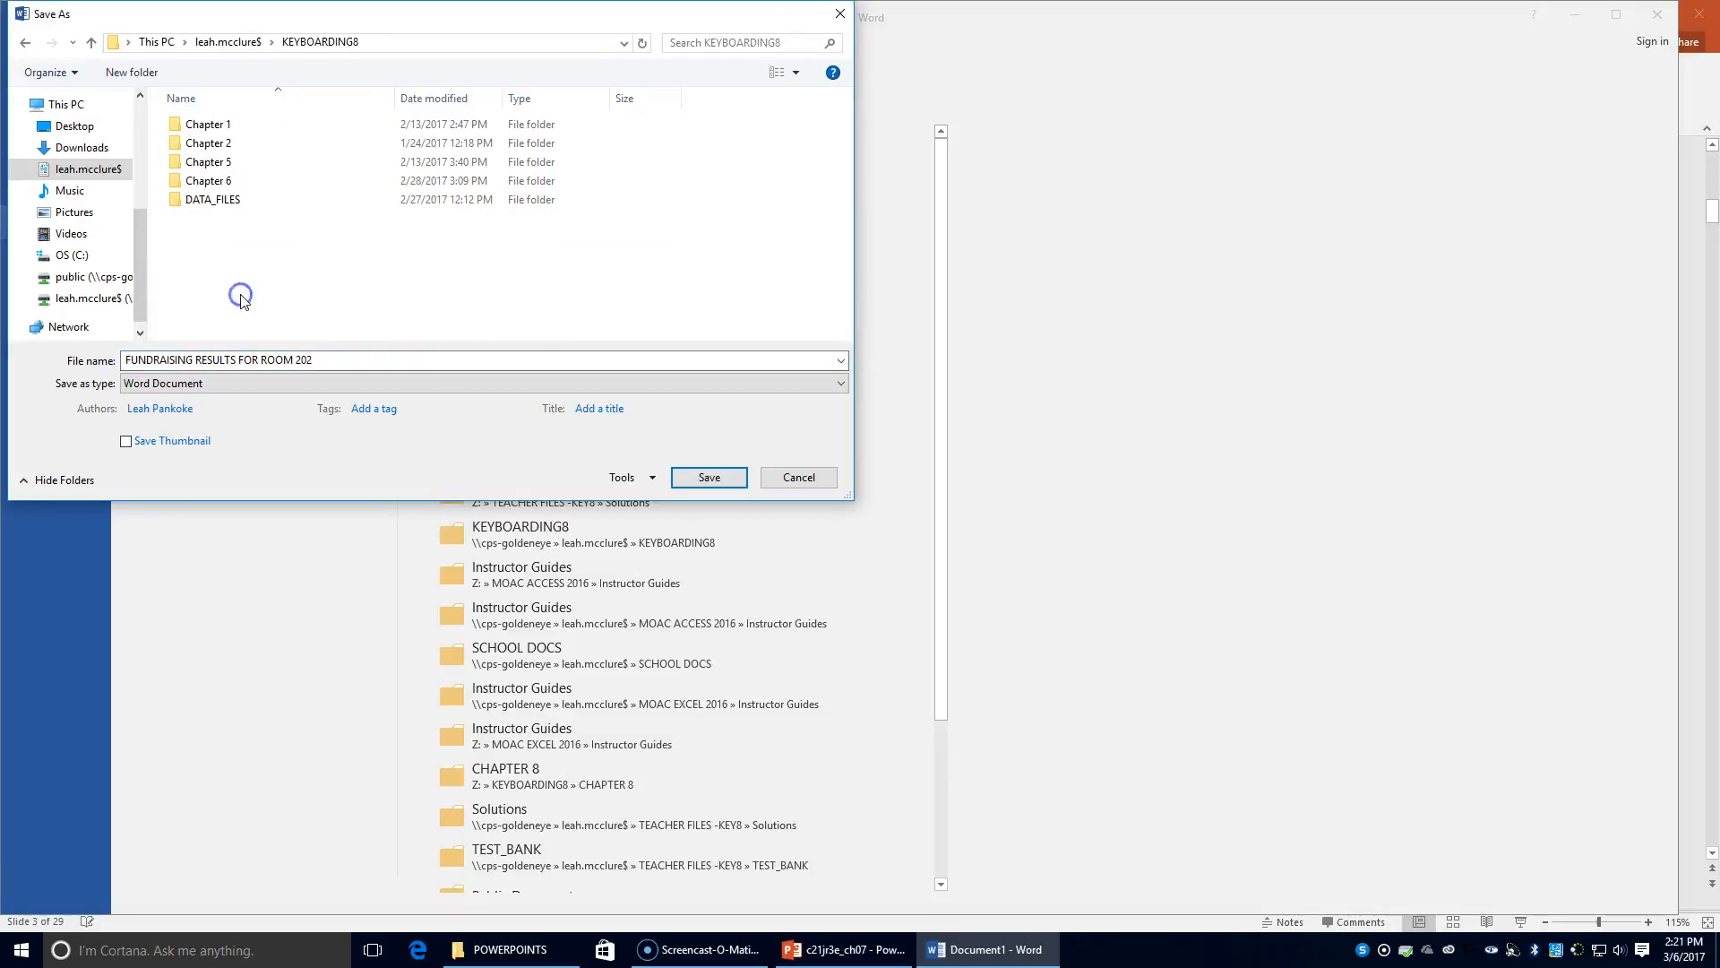
pyautogui.click(132, 71)
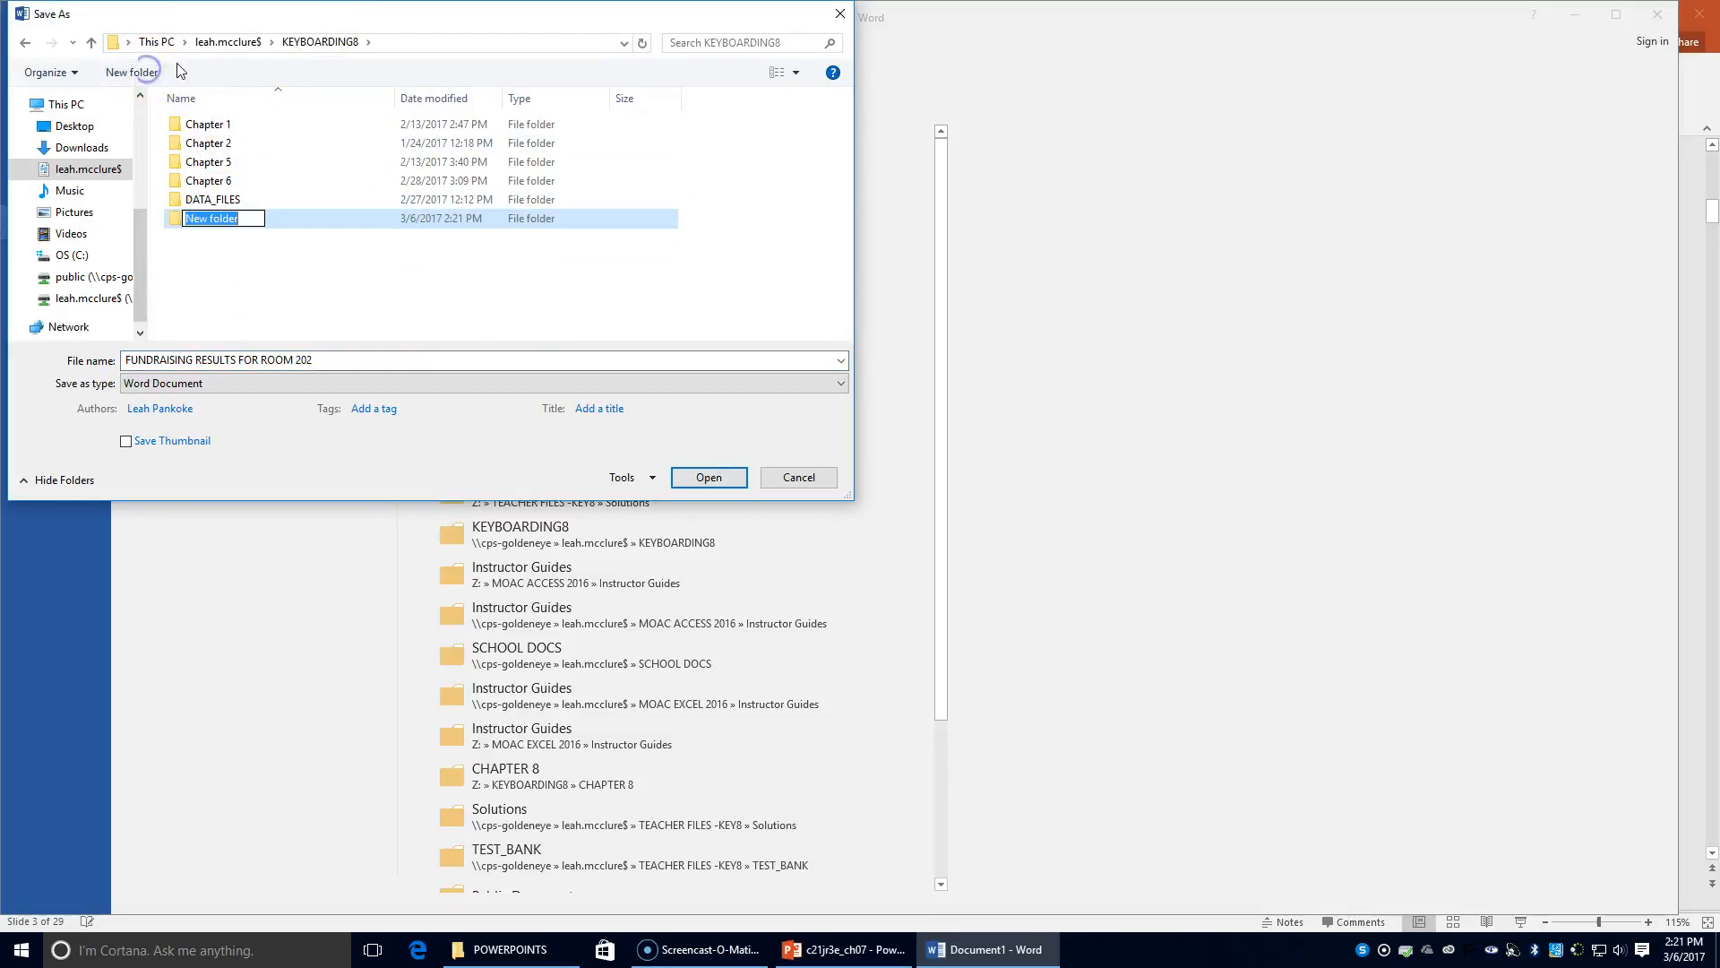
pyautogui.write('Chapter')
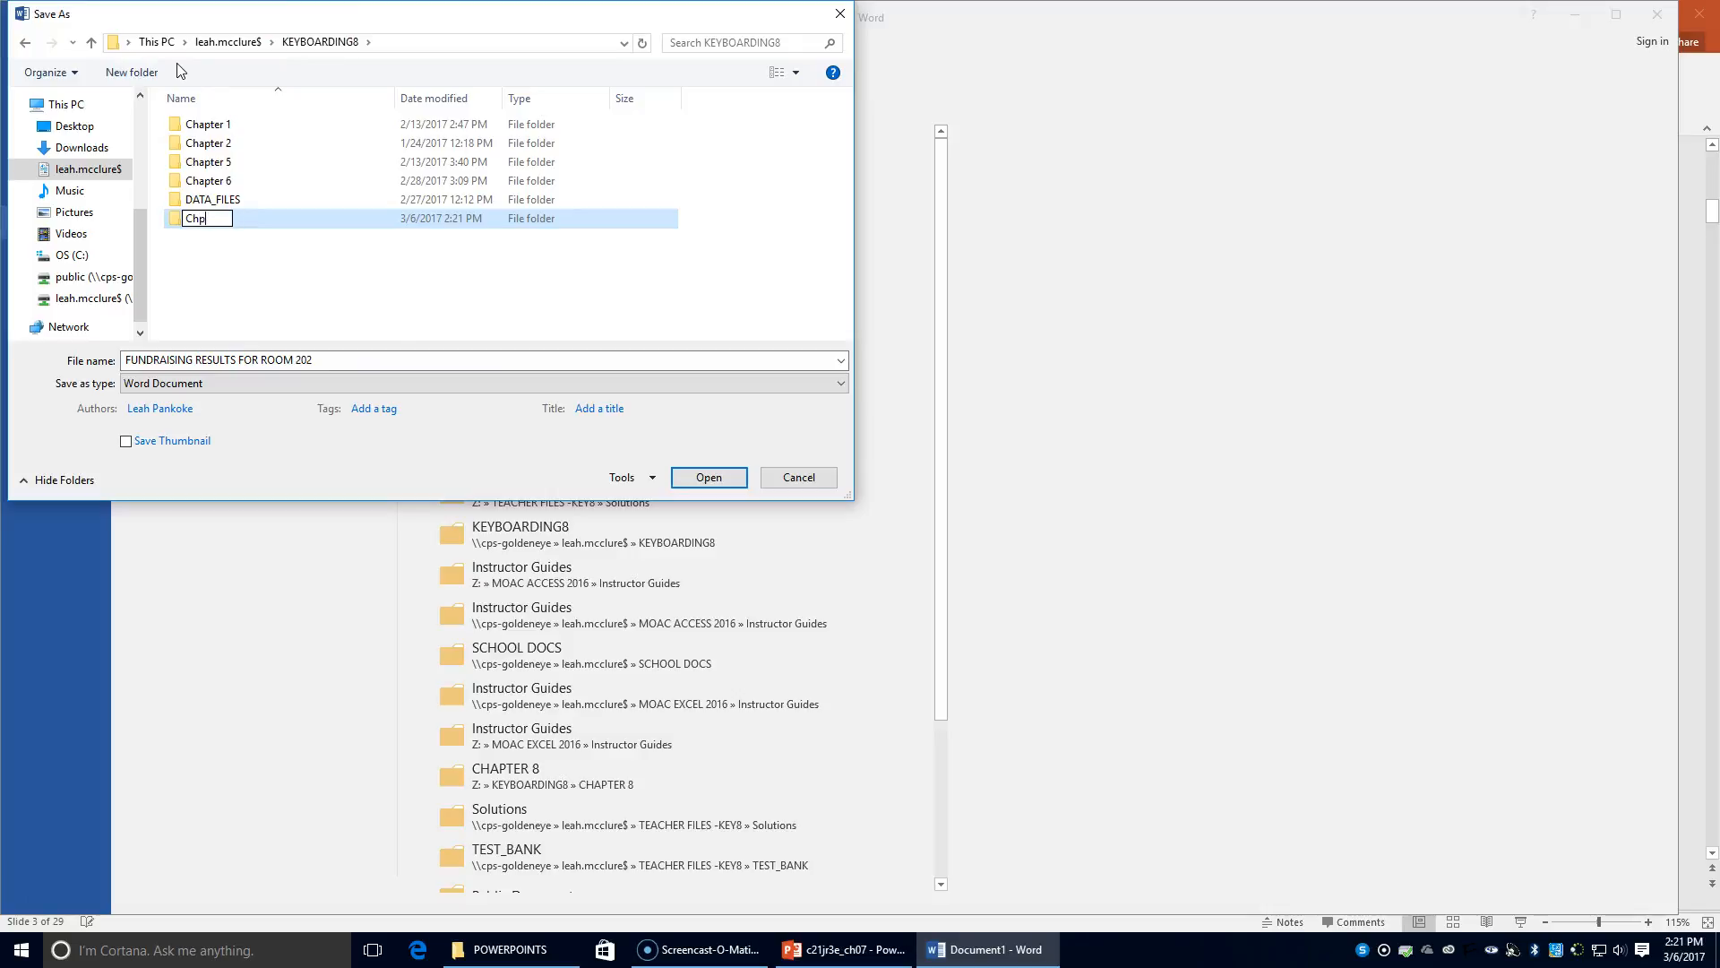
pyautogui.write(' 7')
pyautogui.click(359, 368)
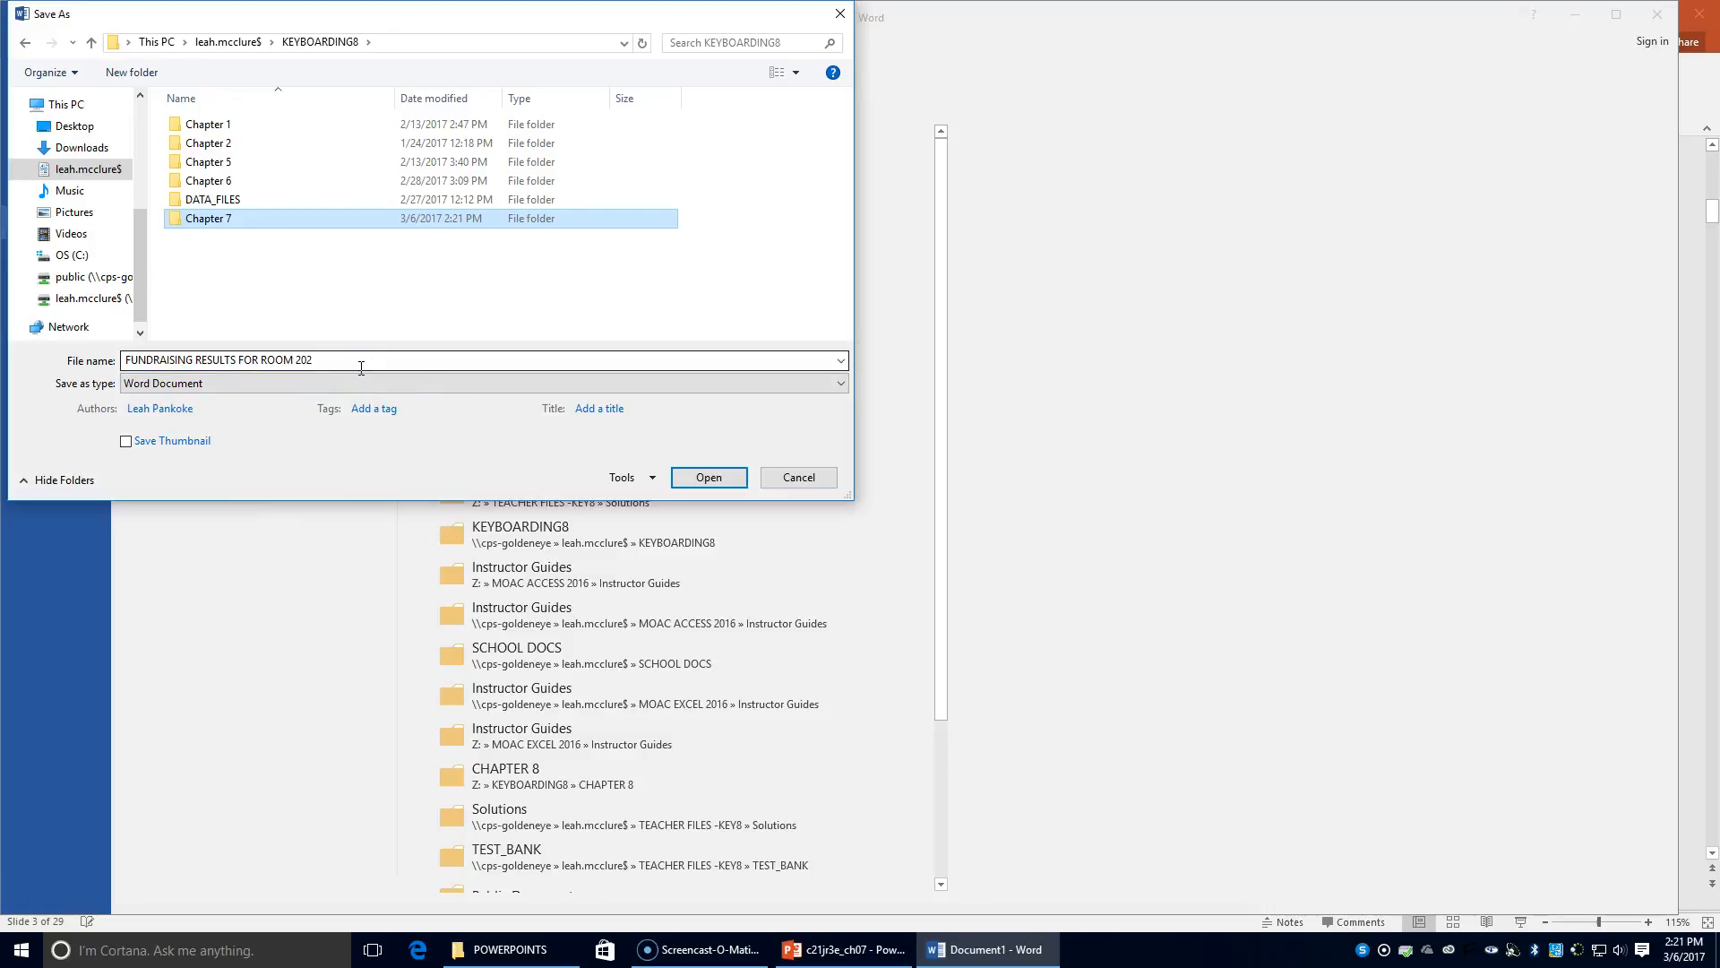
# Save the document under the file name 55a table
pyautogui.click(361, 368)
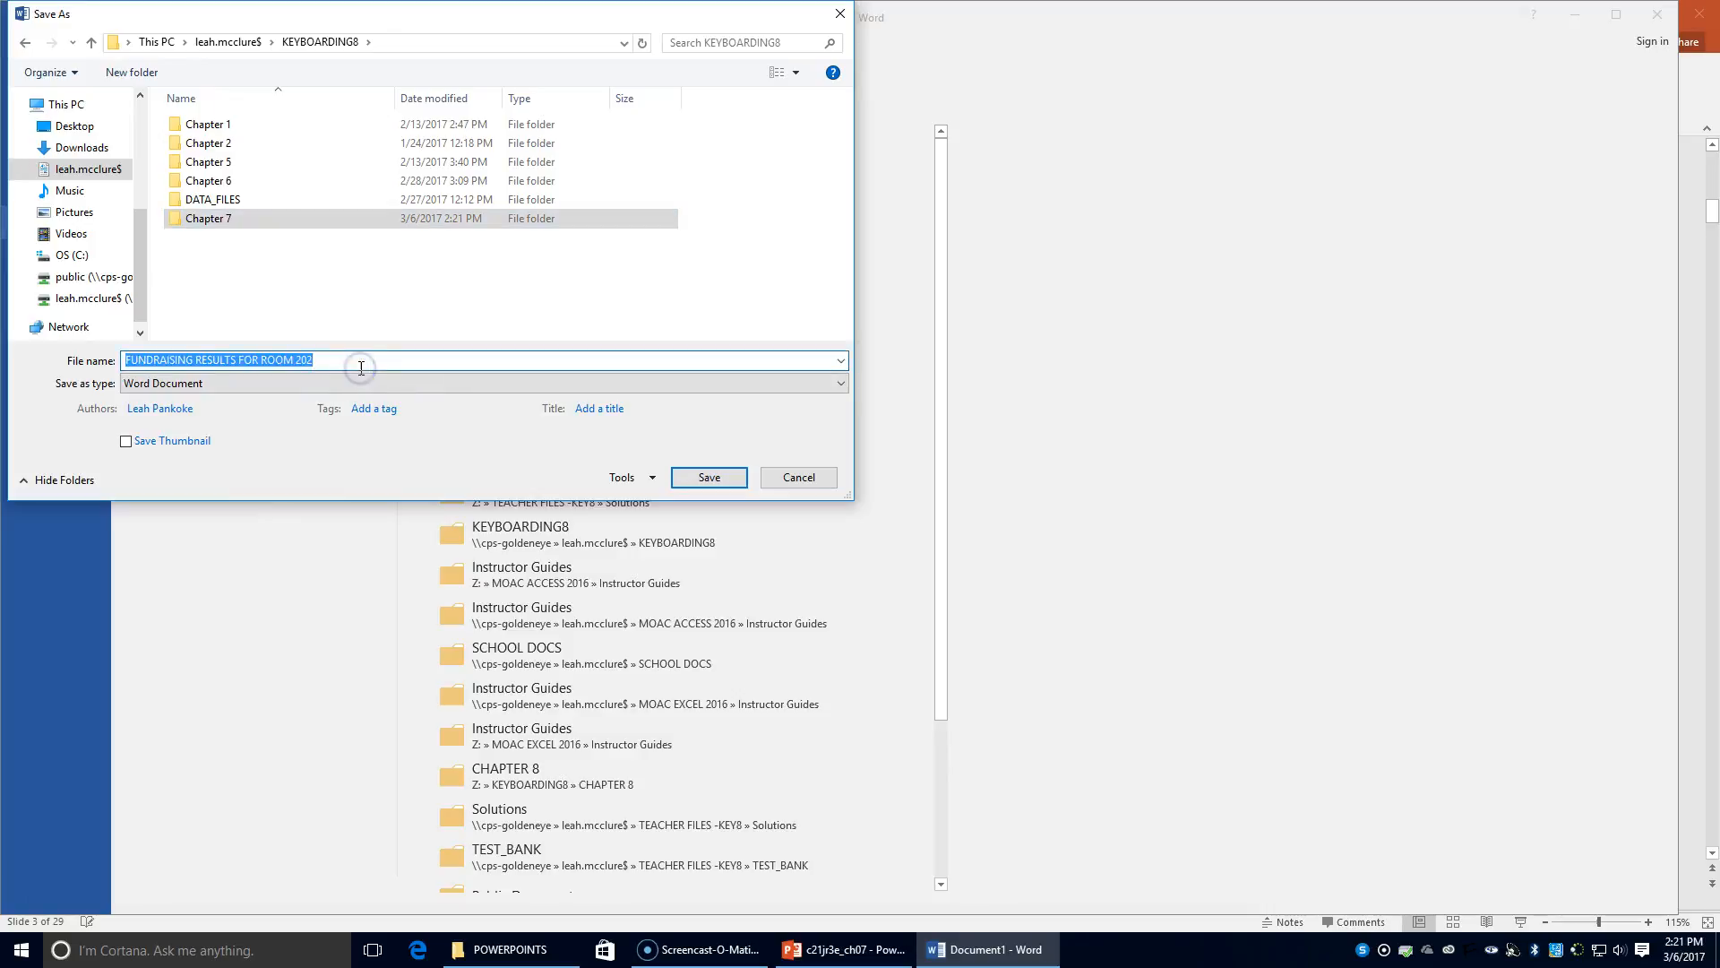
pyautogui.write('55a table1')
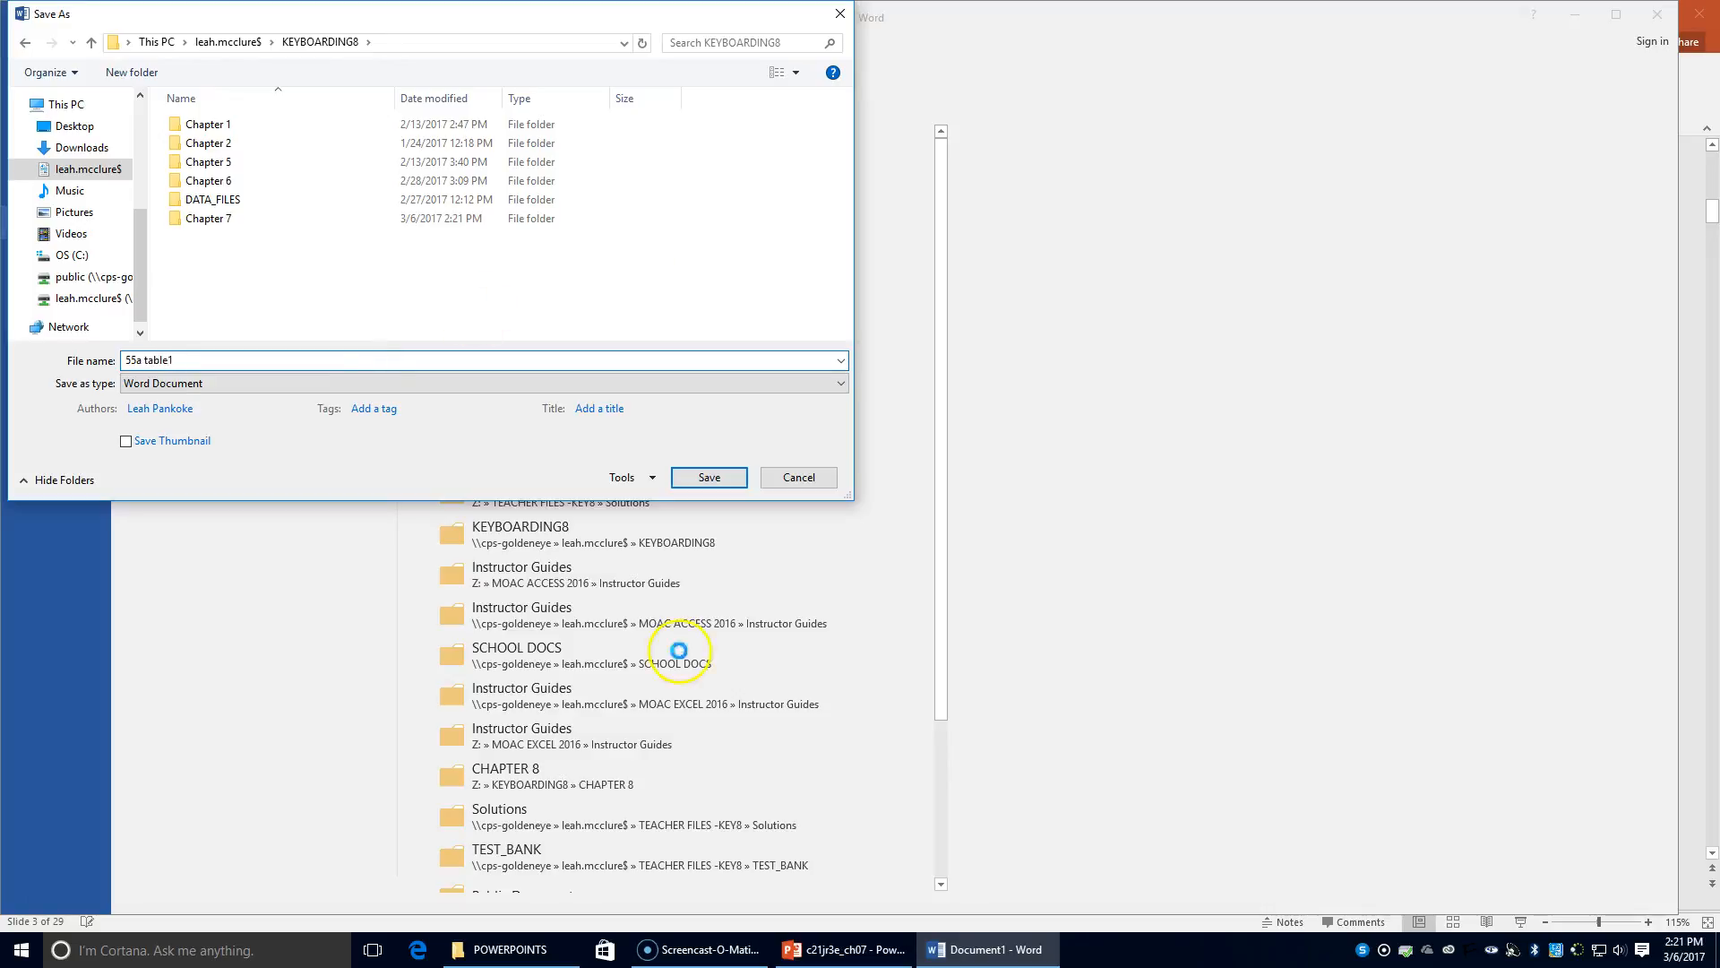
pyautogui.click(710, 477)
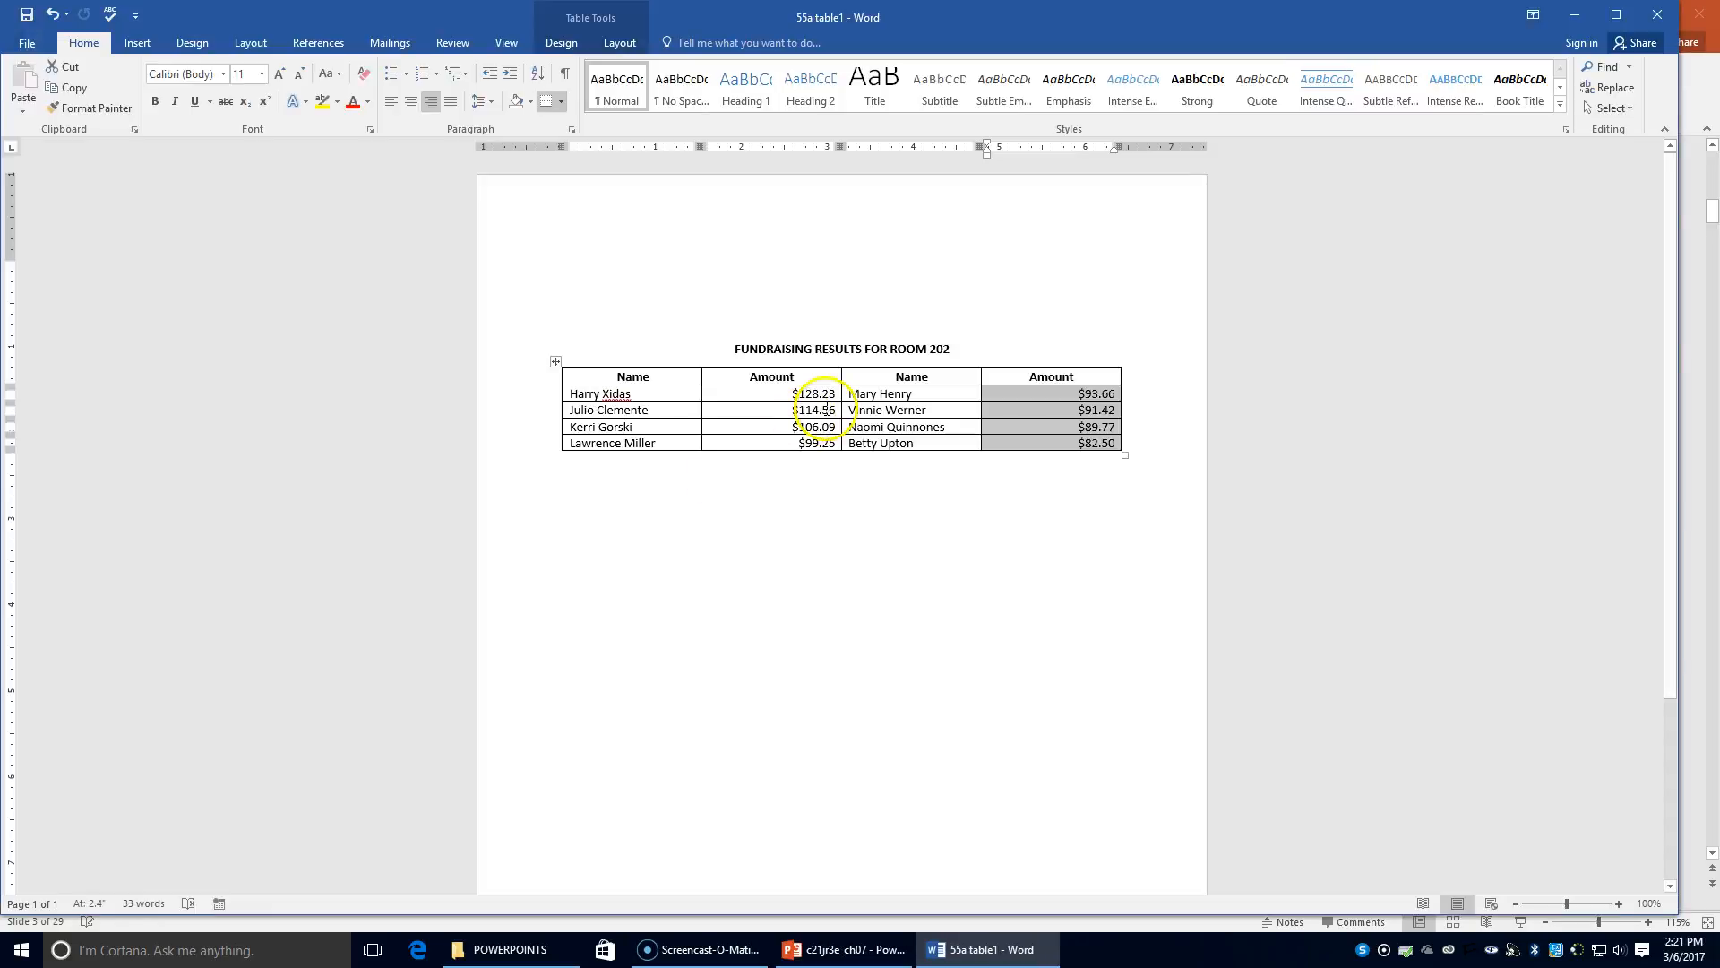
# Close the Word window to return to the PowerPoint presentation
pyautogui.click(1654, 18)
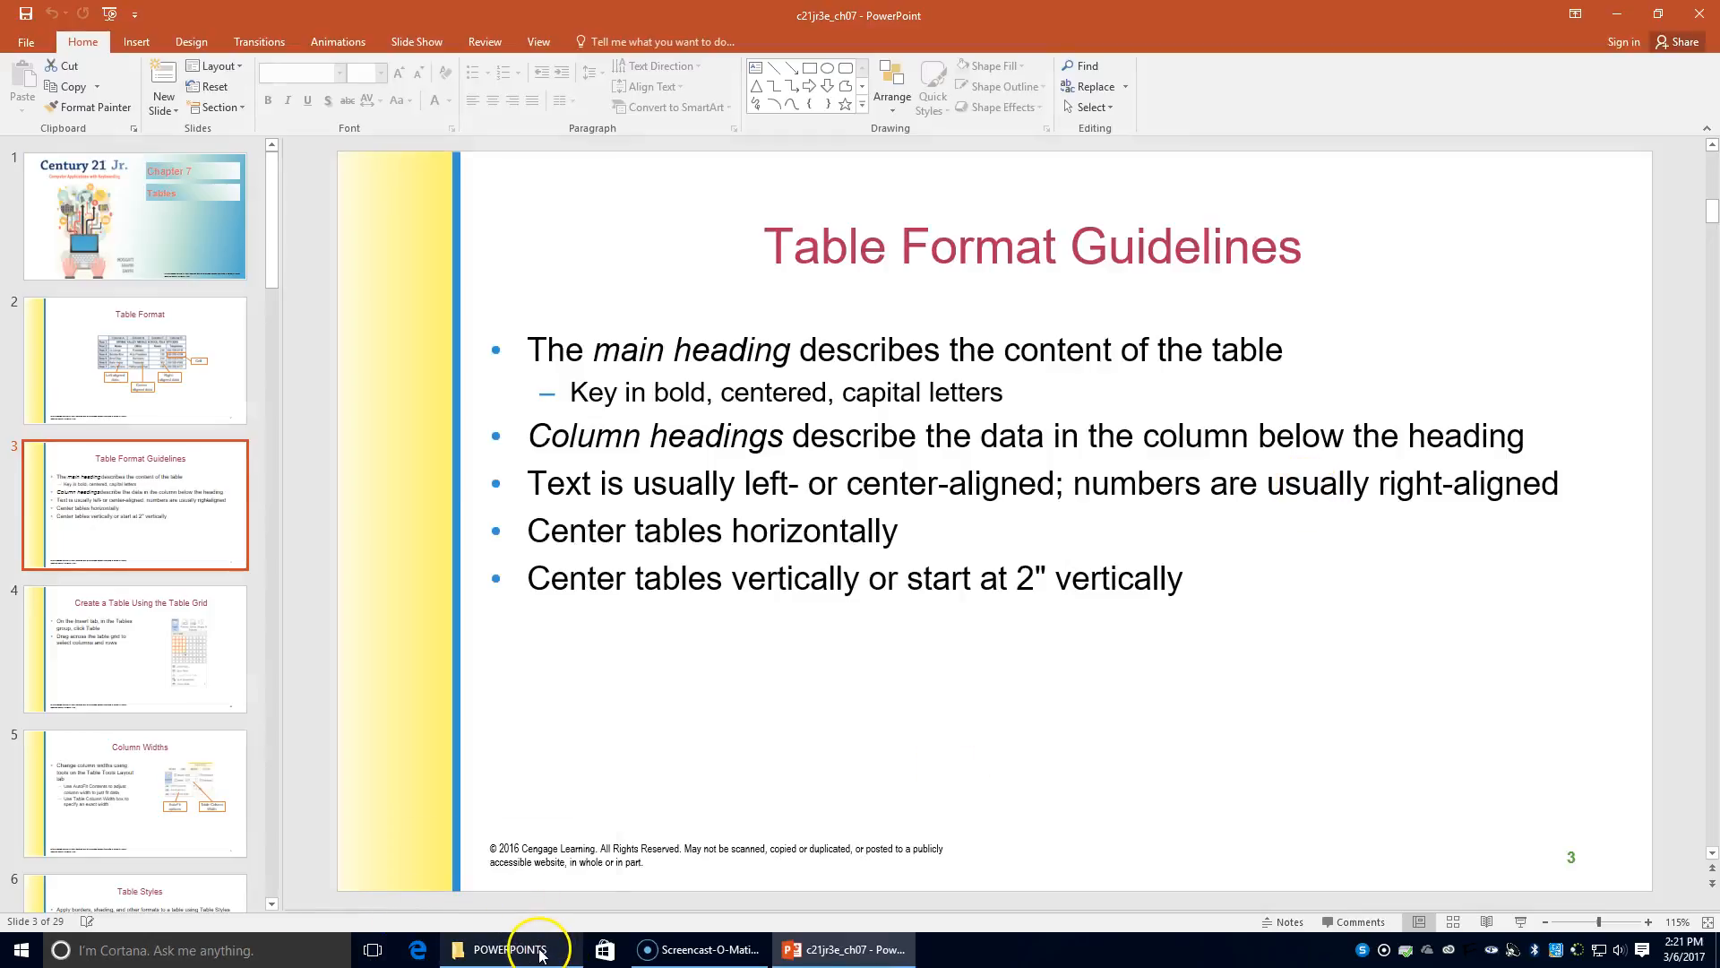
pyautogui.moveTo(542, 950)
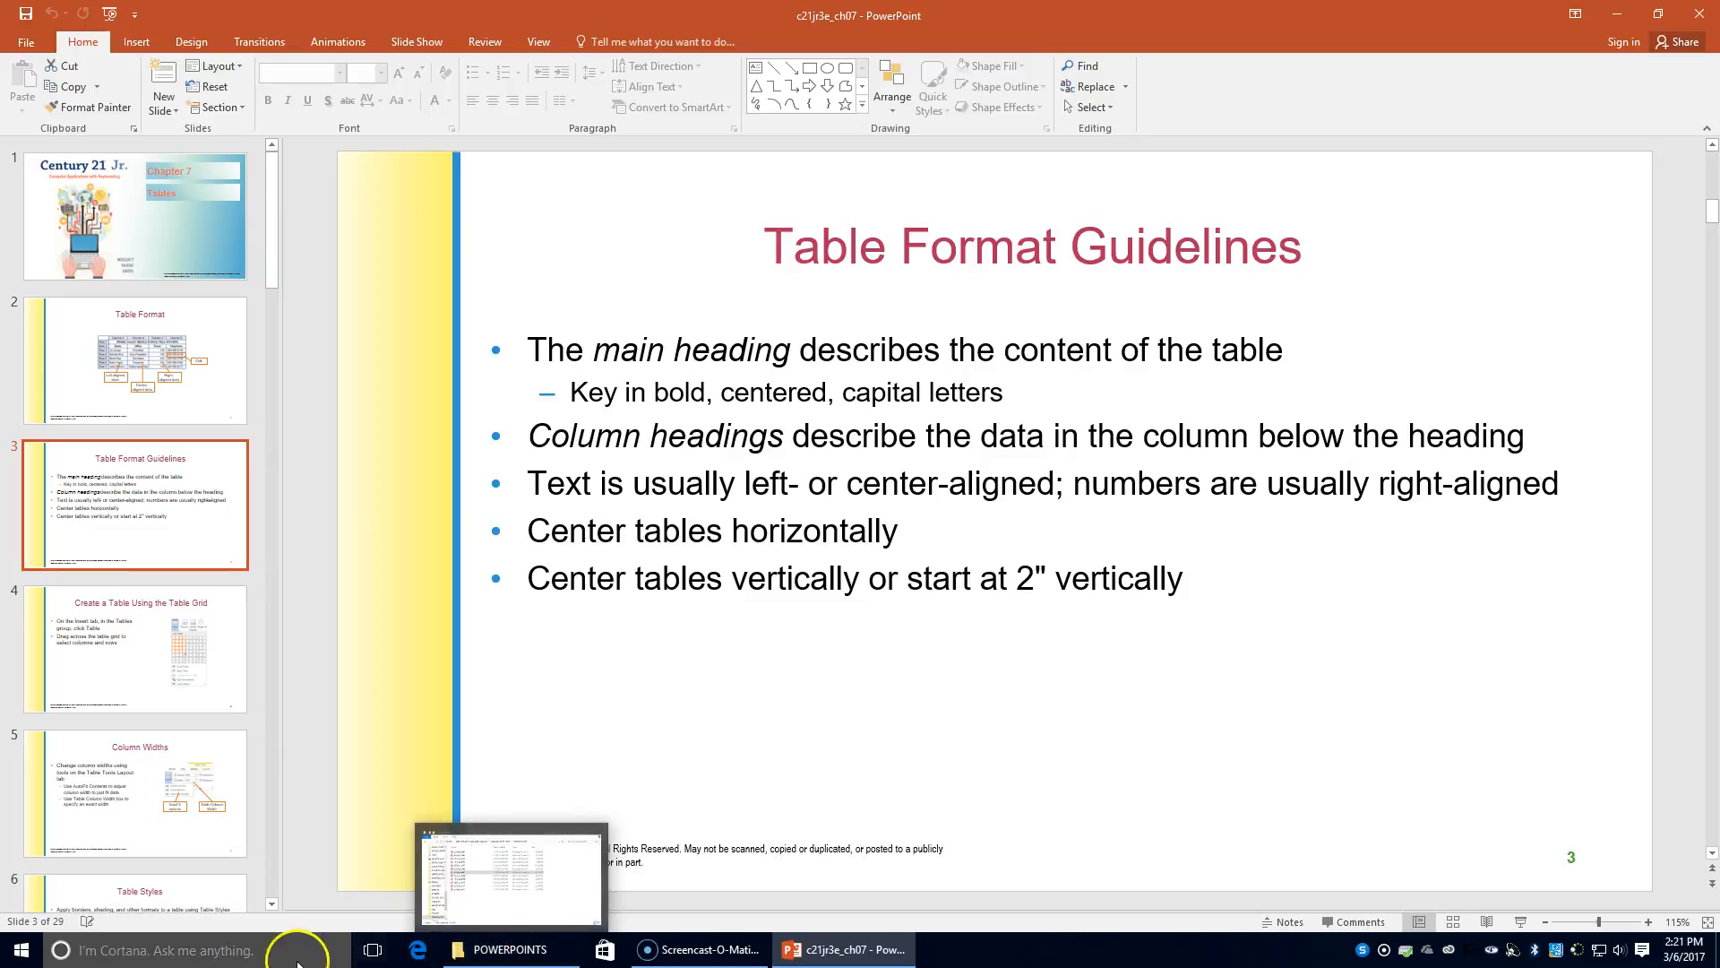
pyautogui.click(209, 951)
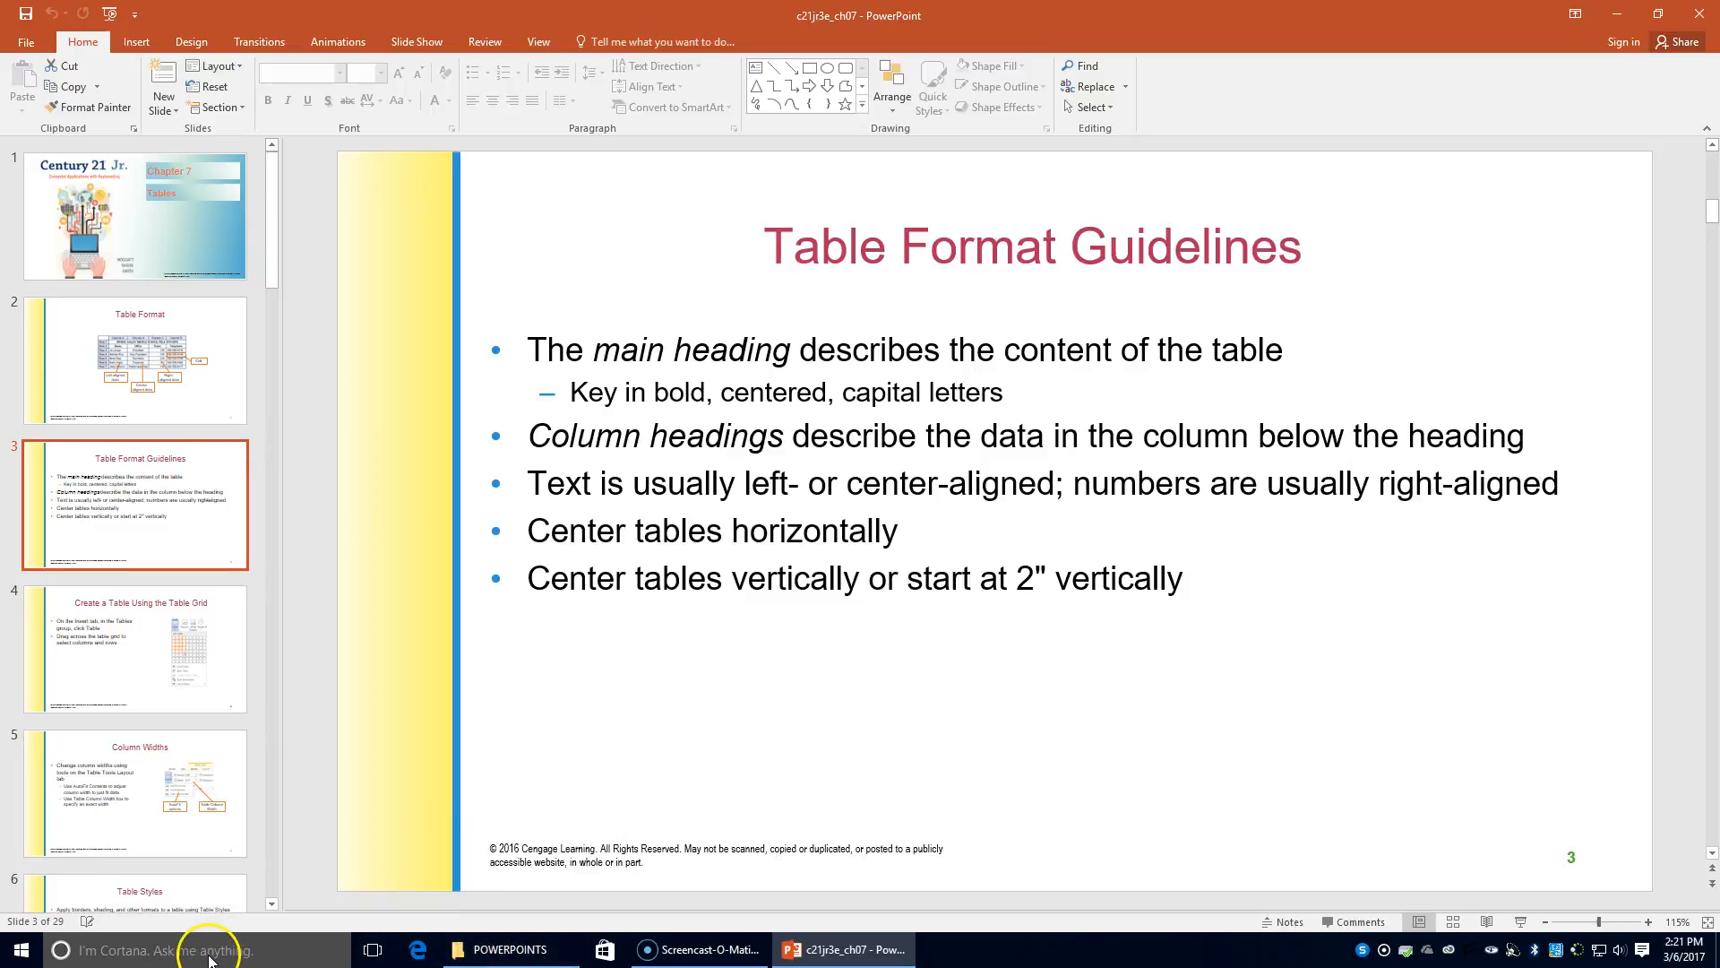
# Launch Word by searching for 'word' and start a blank document
pyautogui.write('word')
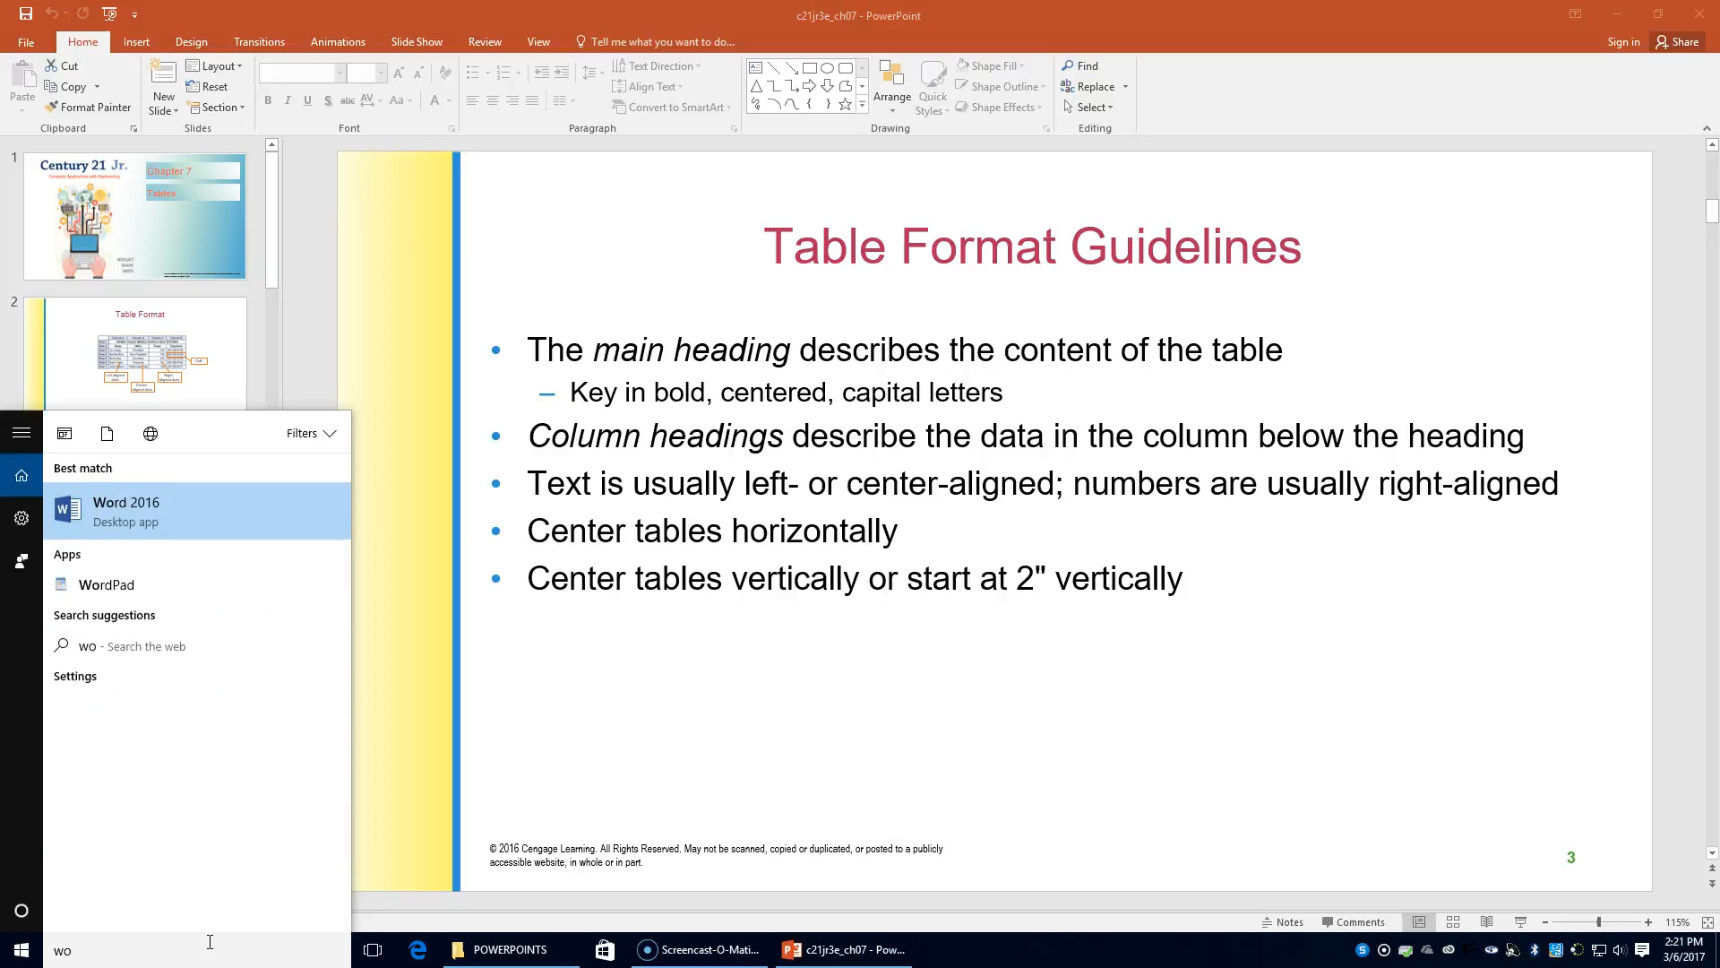
pyautogui.press('Return')
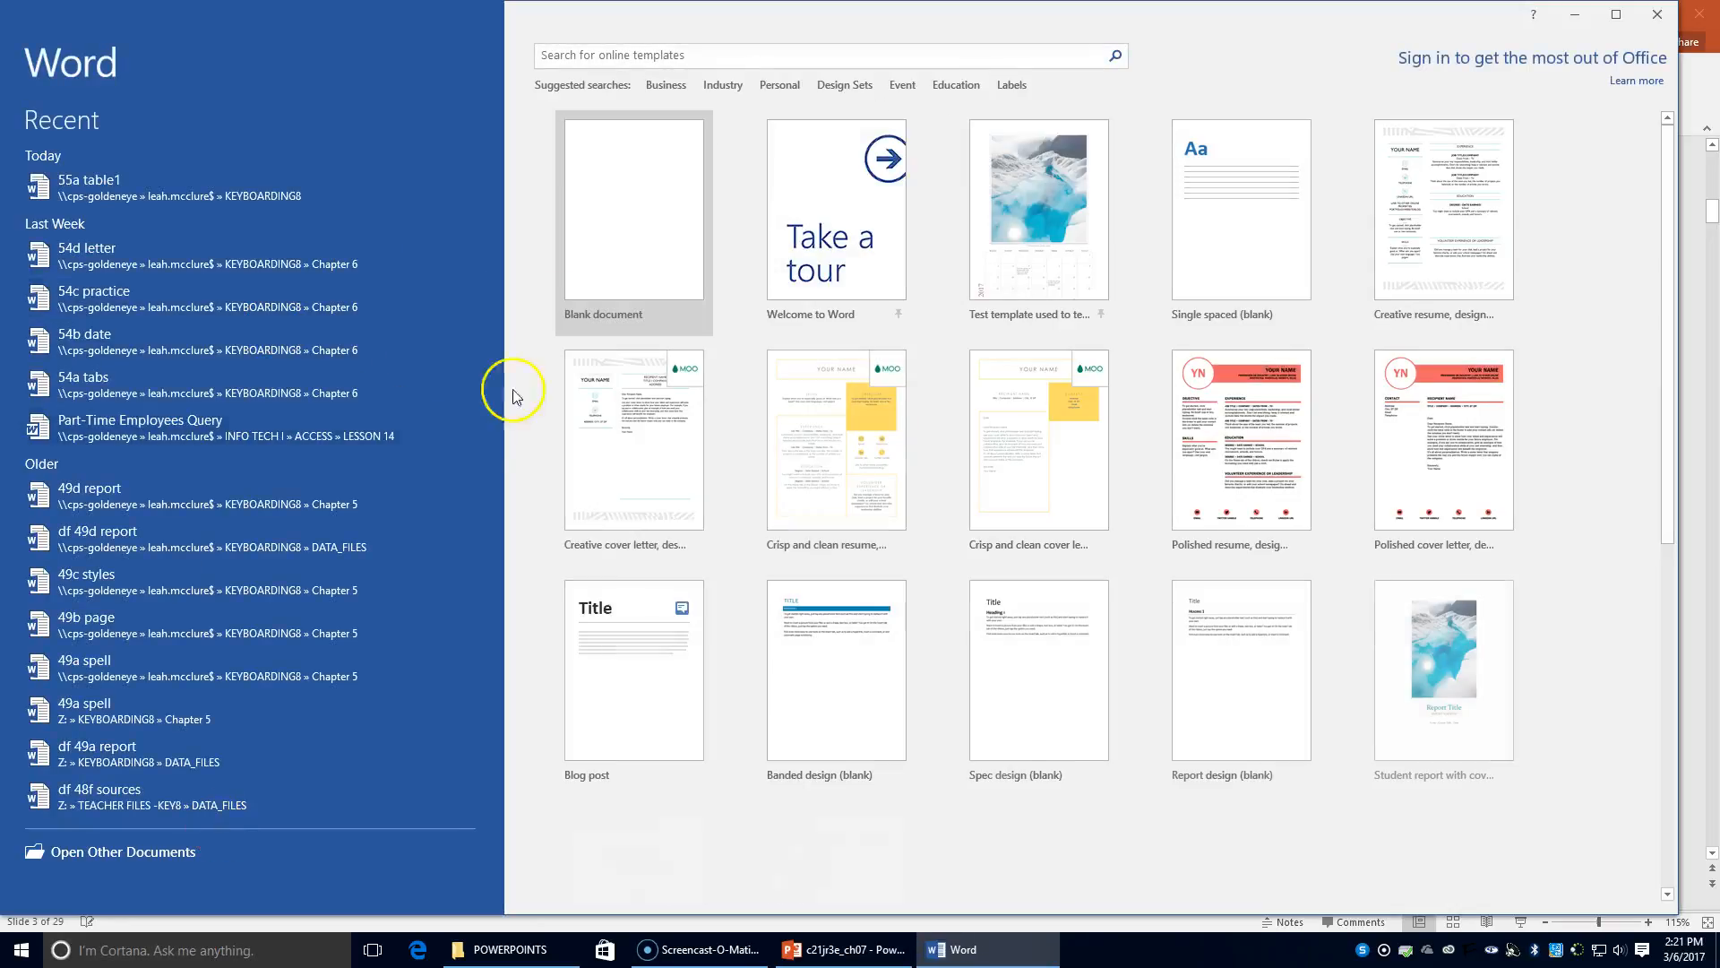
pyautogui.click(614, 185)
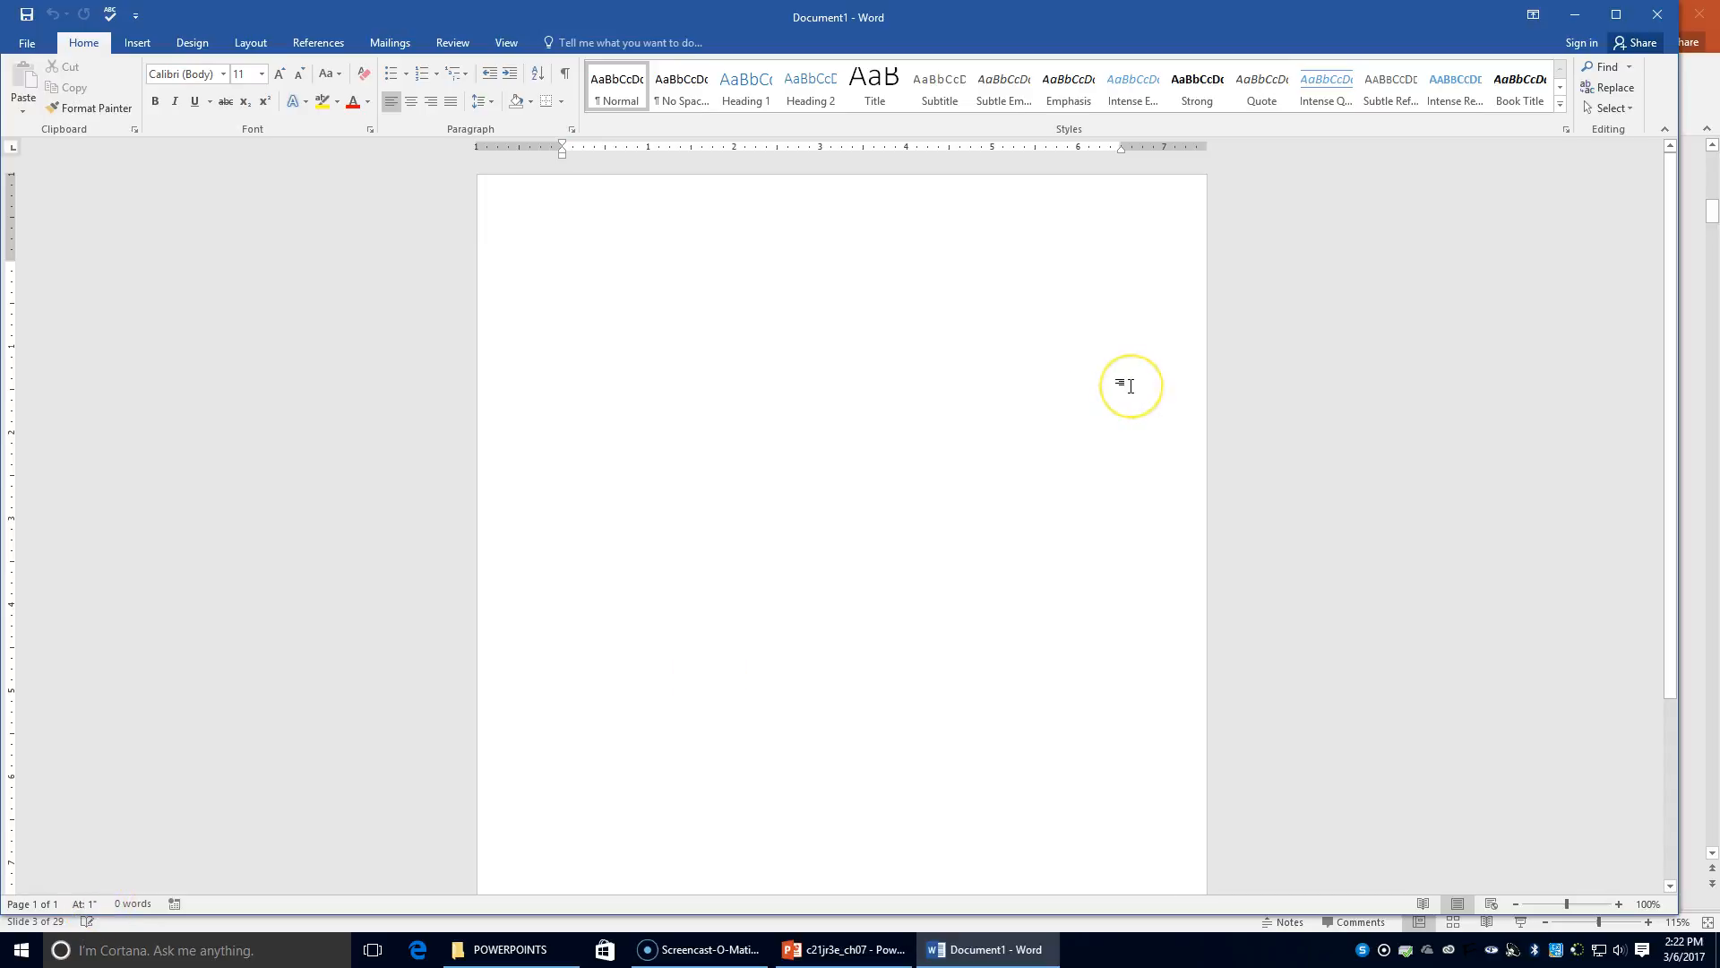
# Type SPRING VALLEY MIDDLE SCHOOL FBLA OFFICERS as a bold centred heading, followed by an empty line
pyautogui.press('Return')
pyautogui.press('Return')
pyautogui.click(157, 104)
pyautogui.click(412, 103)
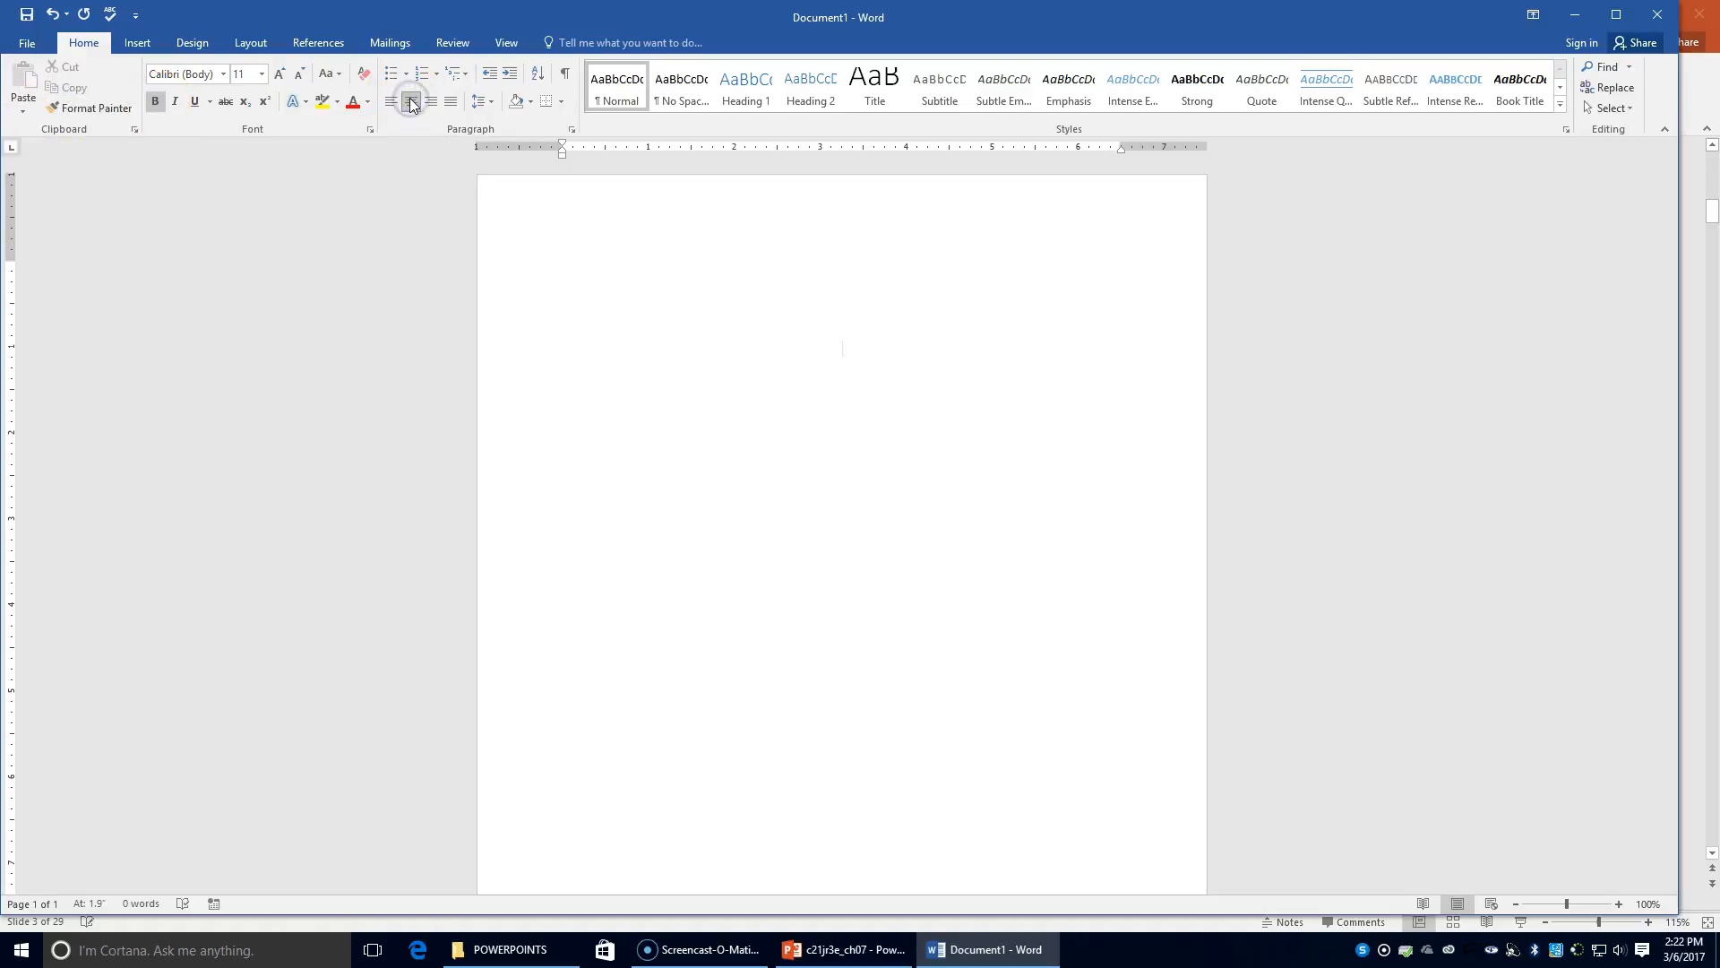
pyautogui.write('SPRING VALLEY MIDDLE SCHOOL FBLA OFFICERS')
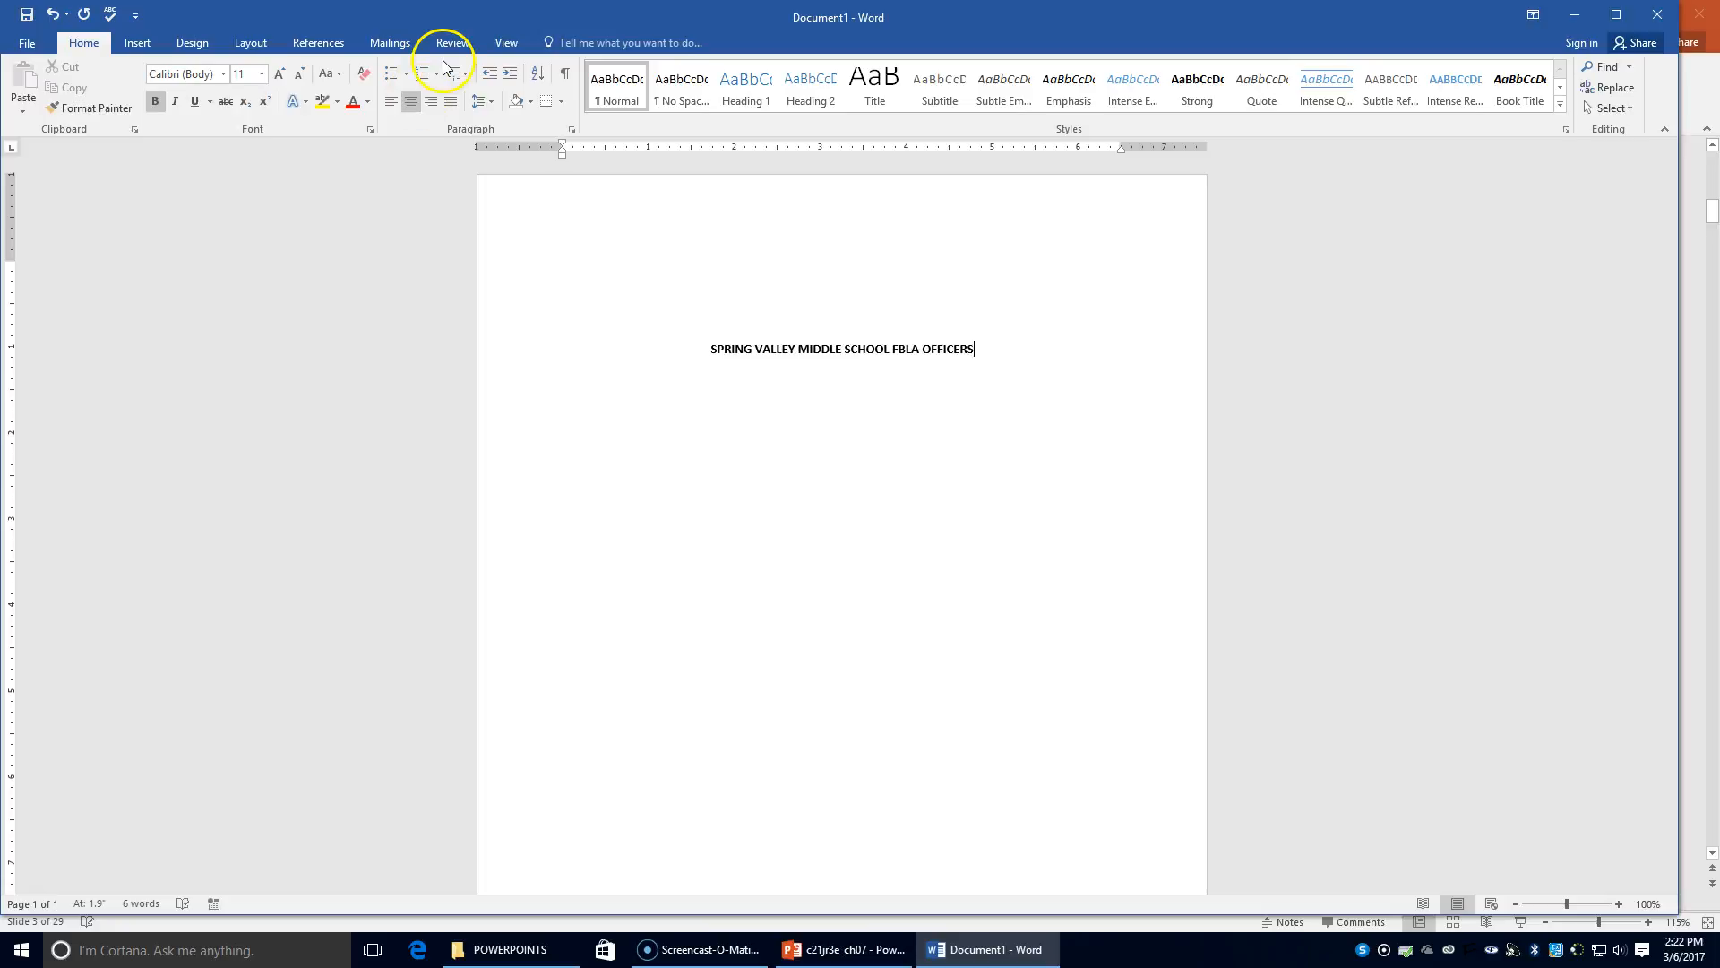
pyautogui.click(158, 101)
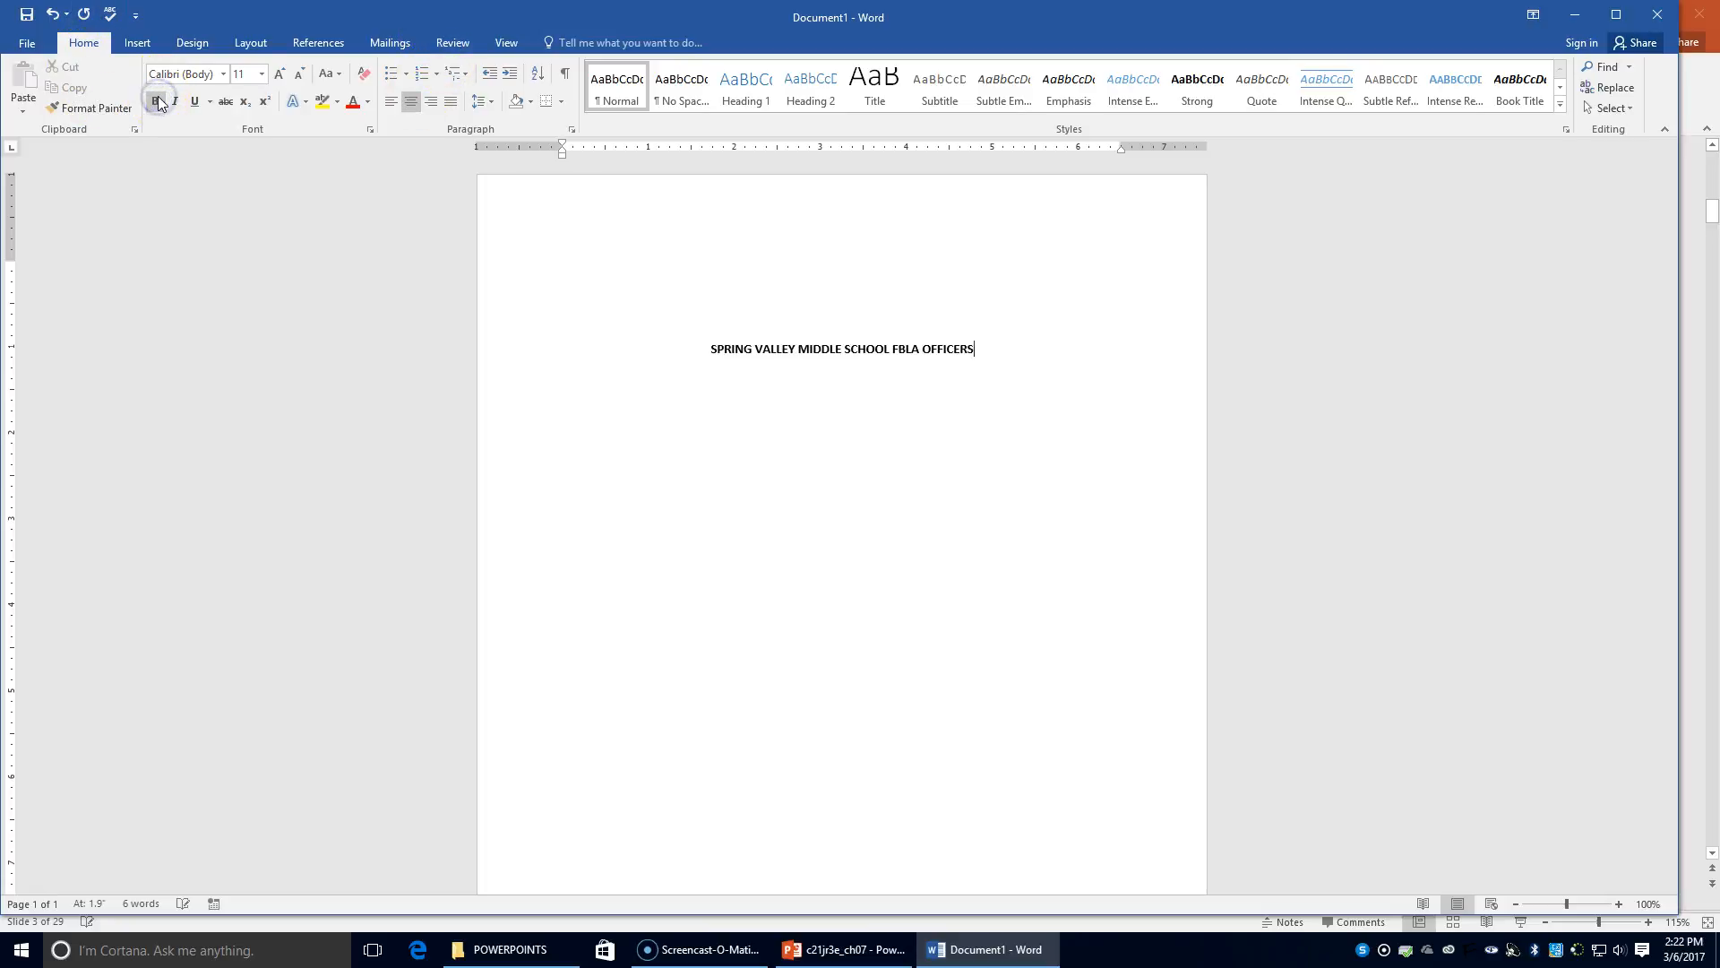
pyautogui.press('Return')
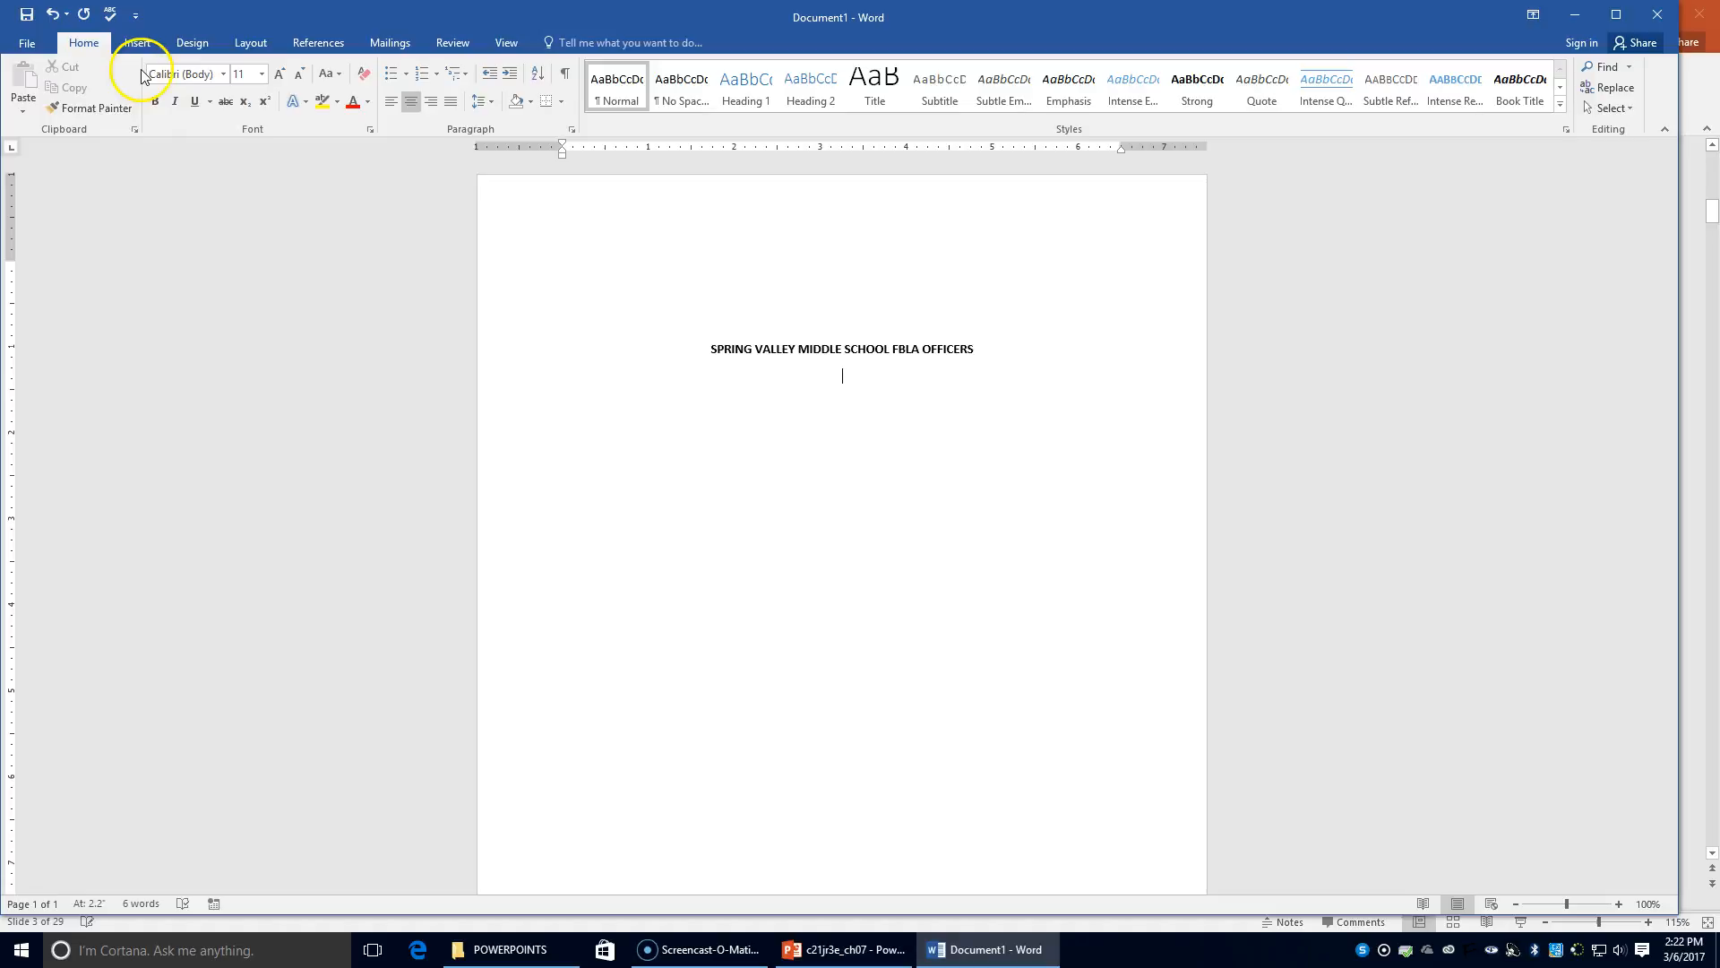
pyautogui.click(141, 42)
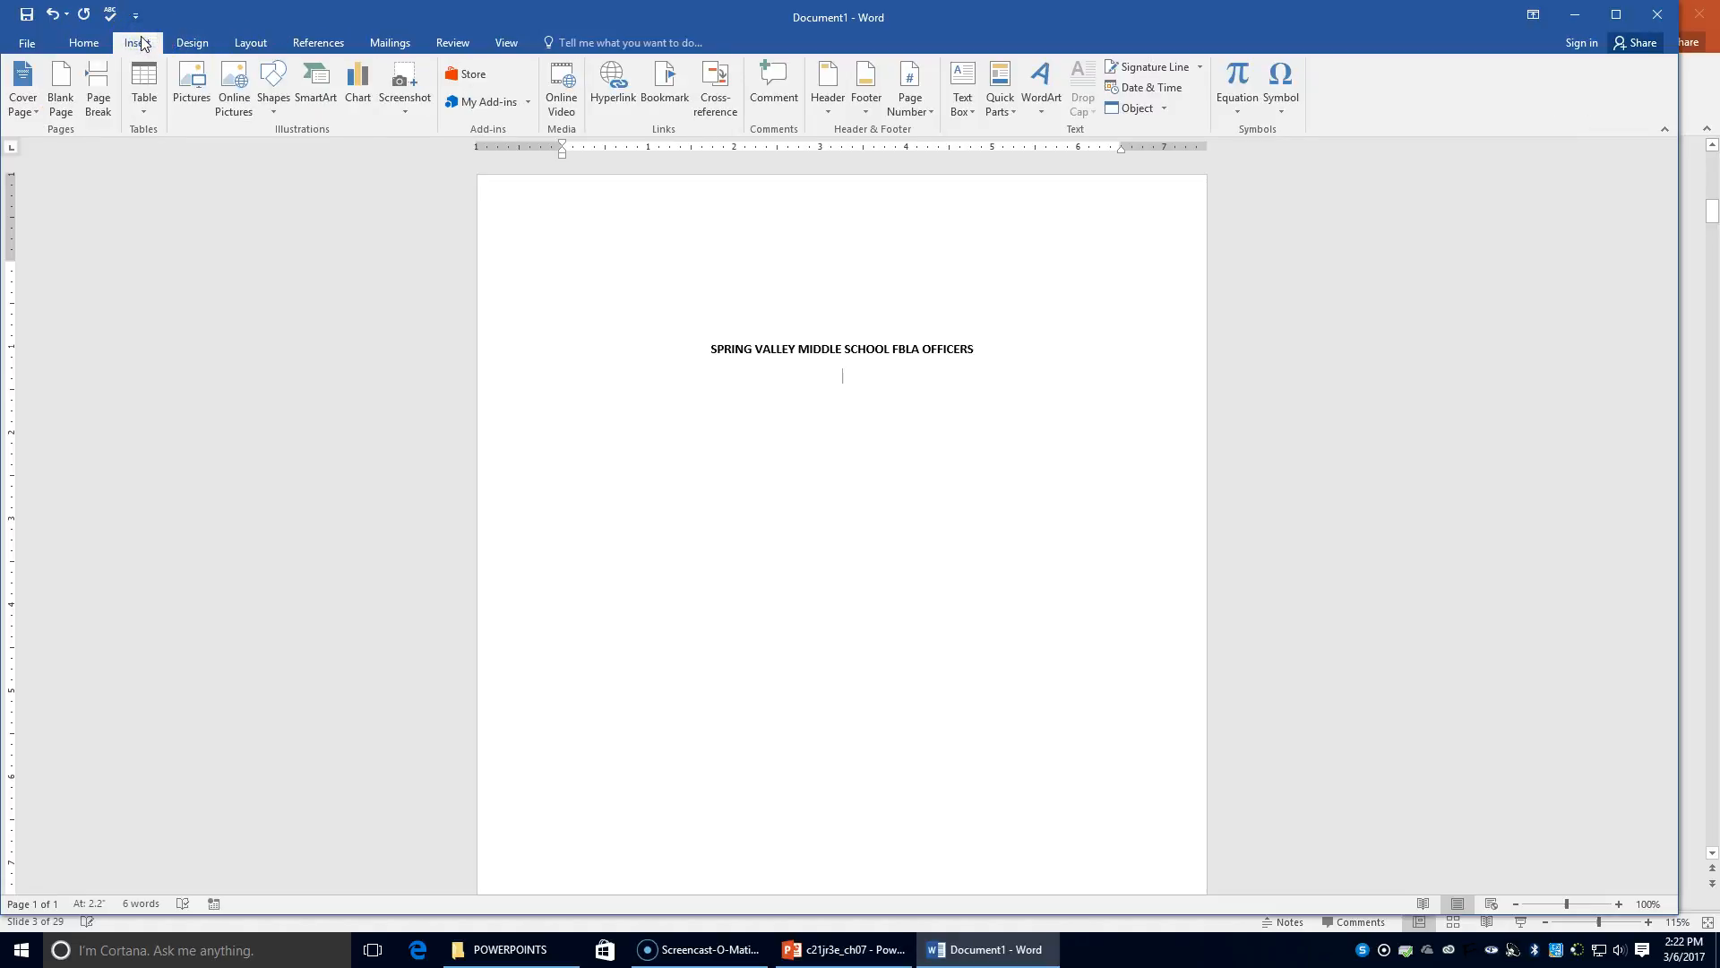
# Insert a 4-column table beneath the bold centered title
pyautogui.click(146, 97)
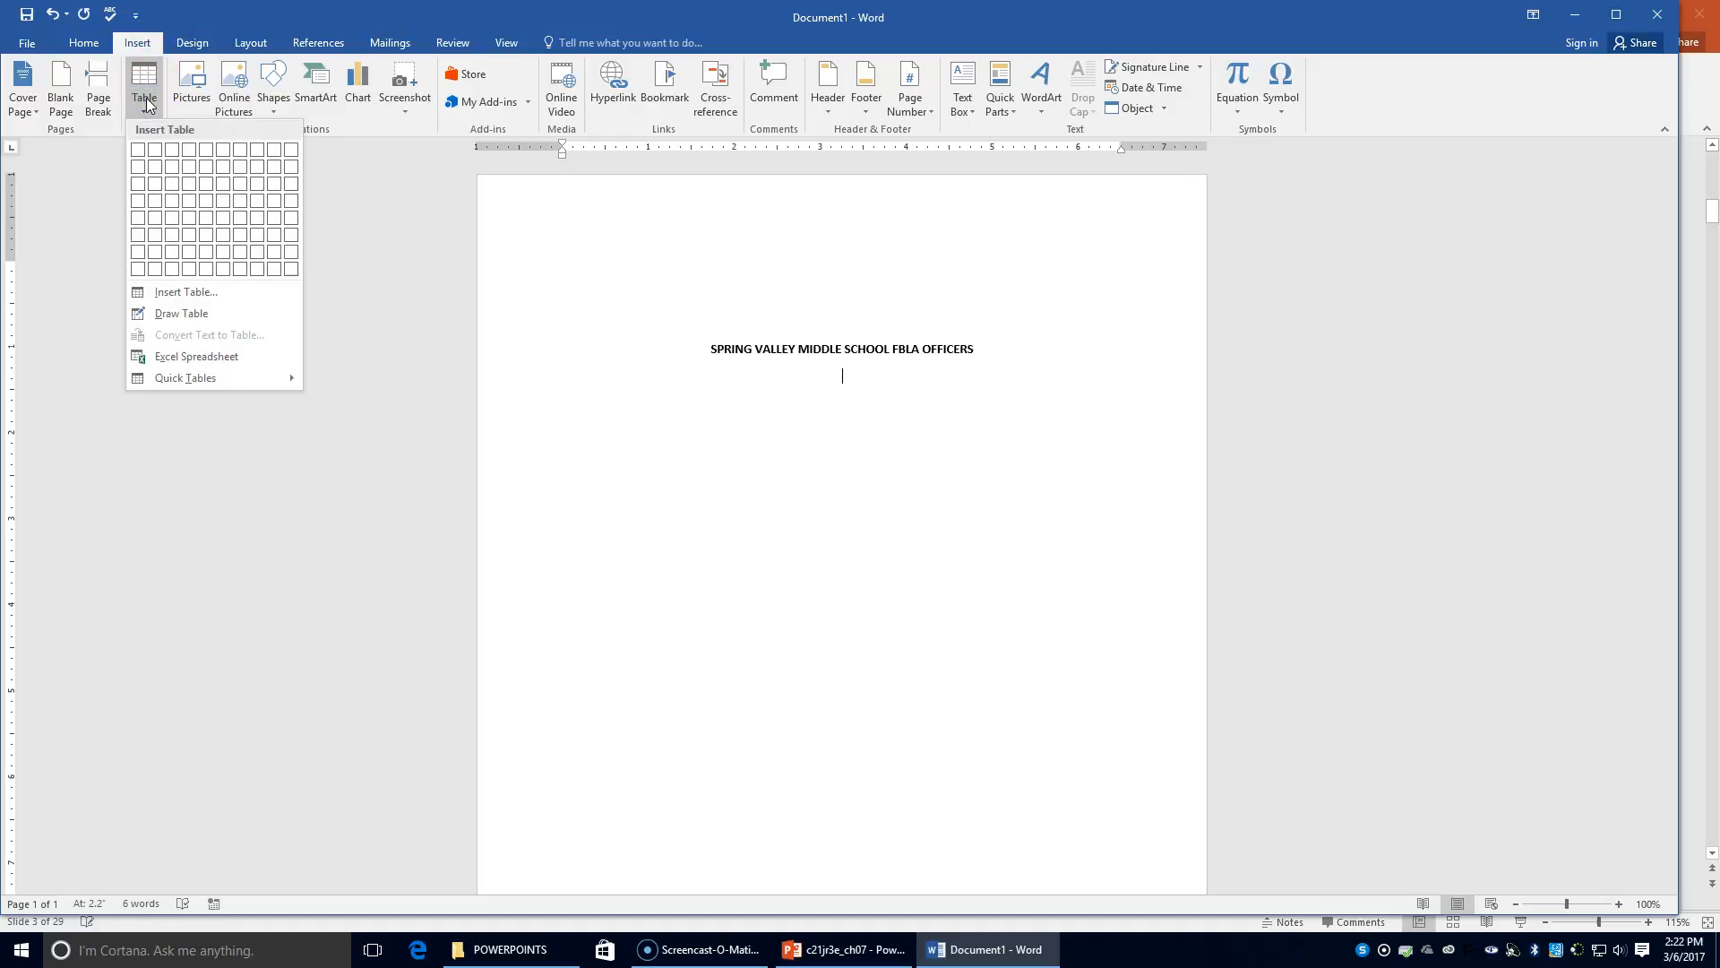
pyautogui.click(189, 235)
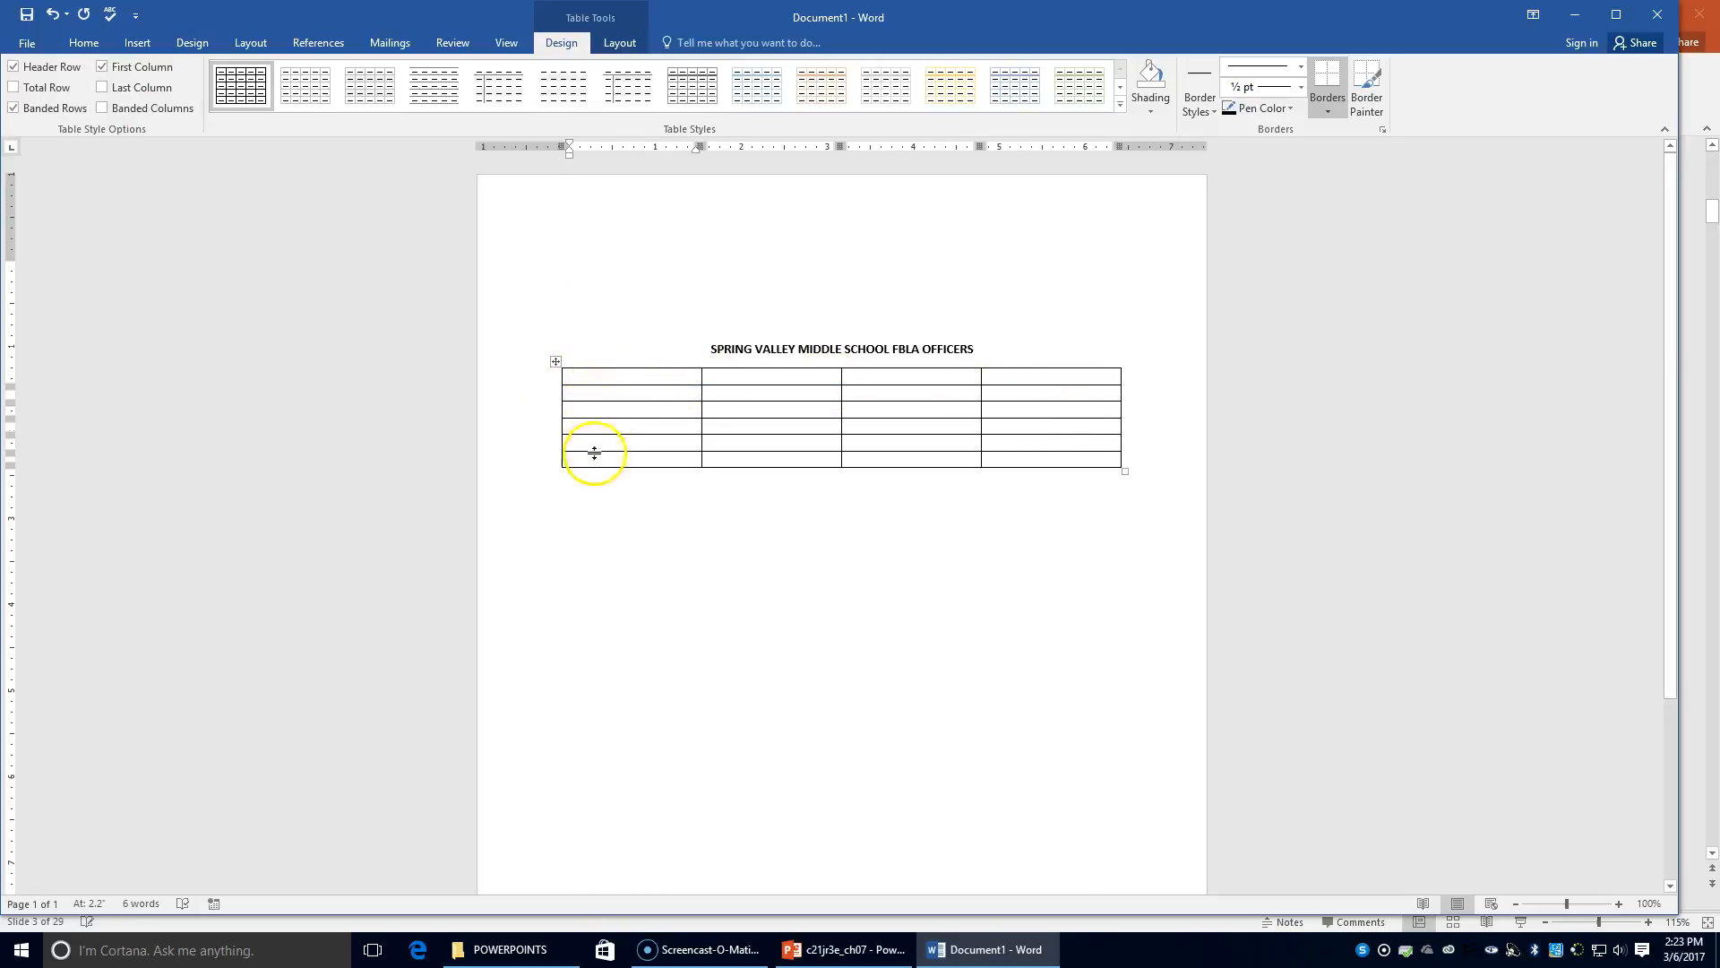
pyautogui.click(83, 42)
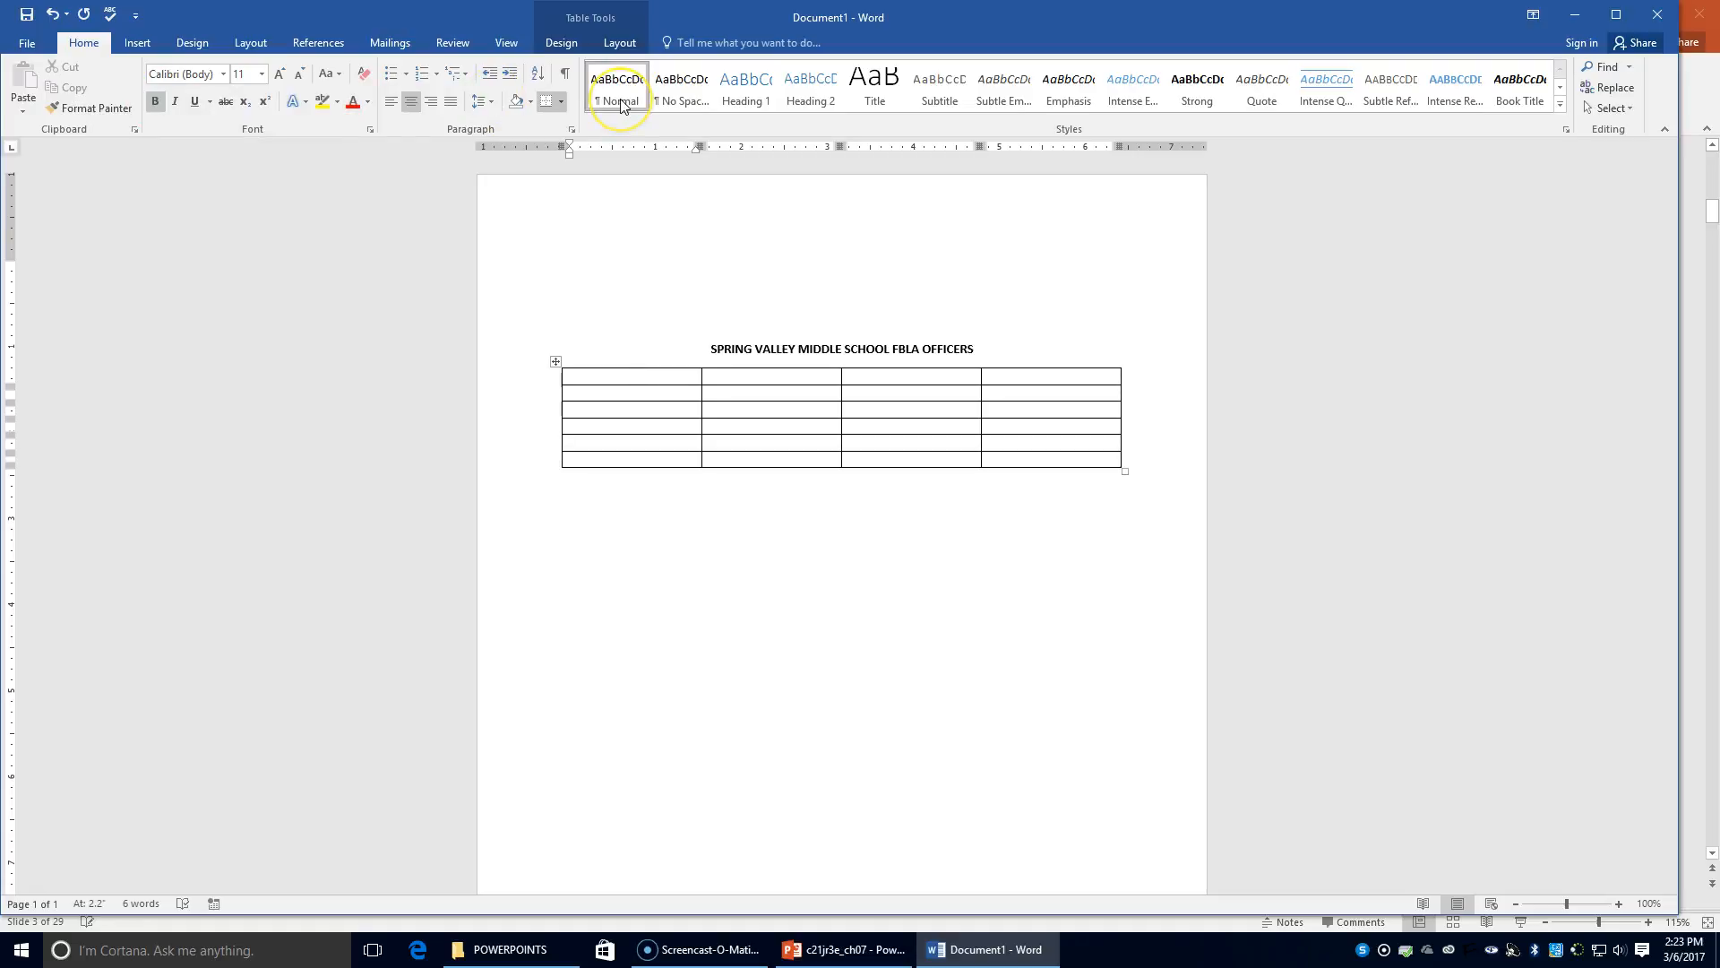
# Key 'Name' in the first header cell and make the header row bold
pyautogui.write('Name')
pyautogui.press('Tab')
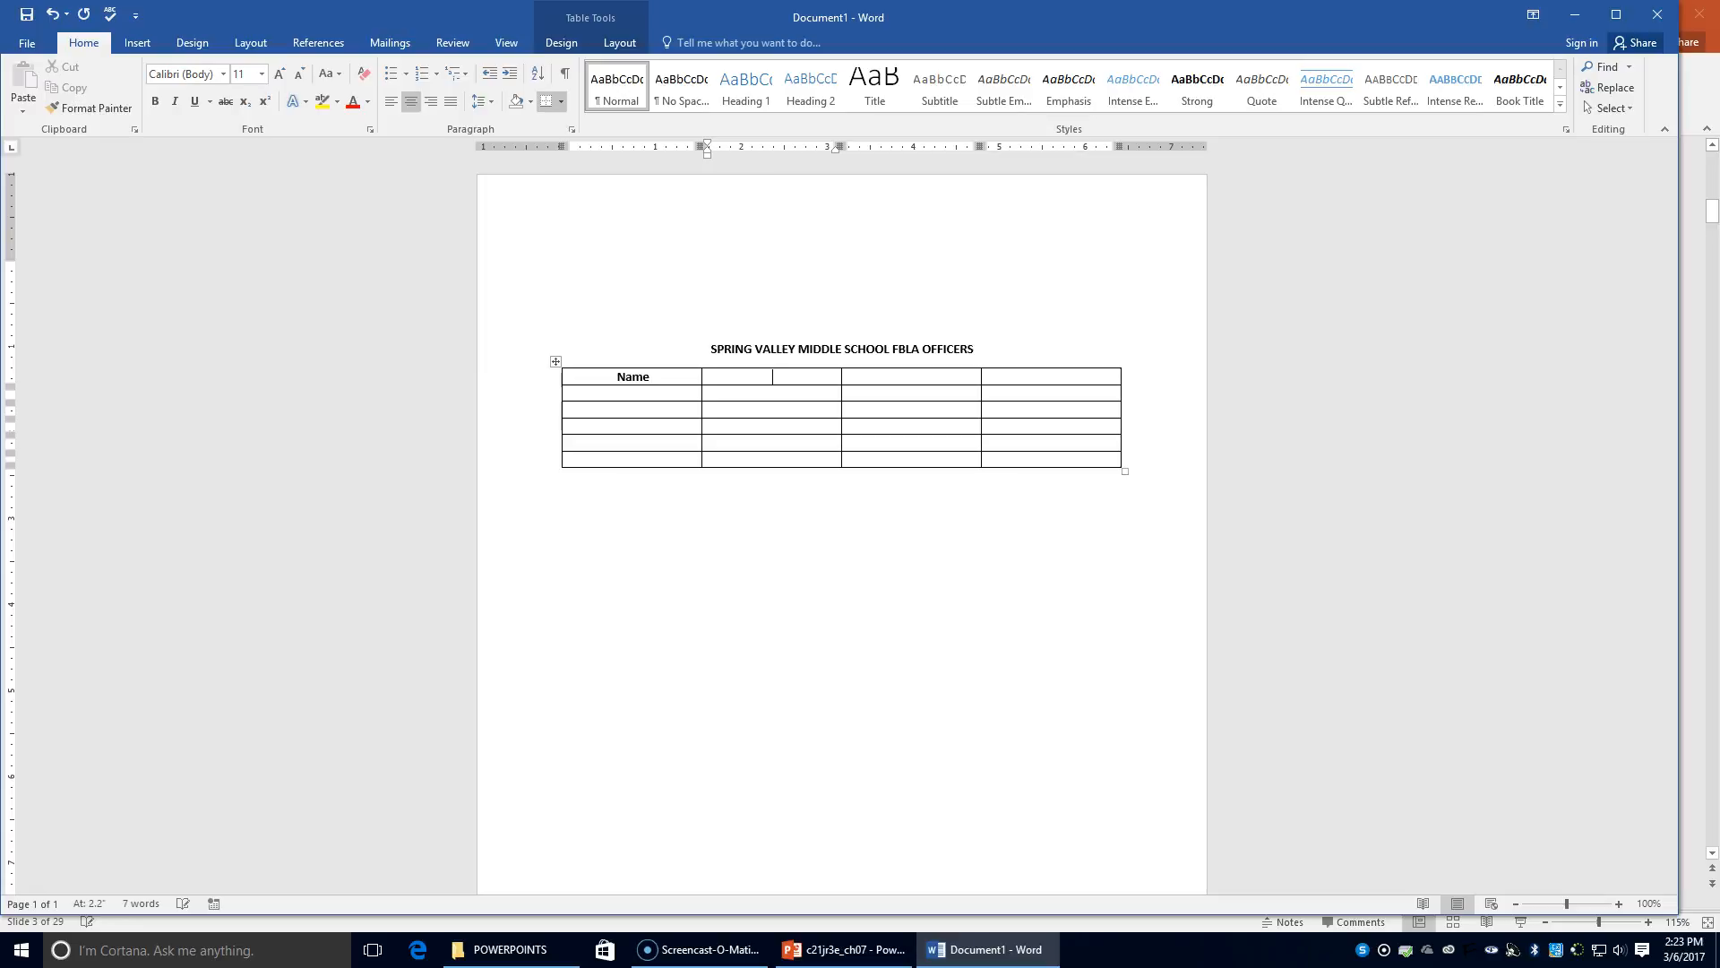
pyautogui.moveTo(603, 382); pyautogui.dragTo(1017, 377)
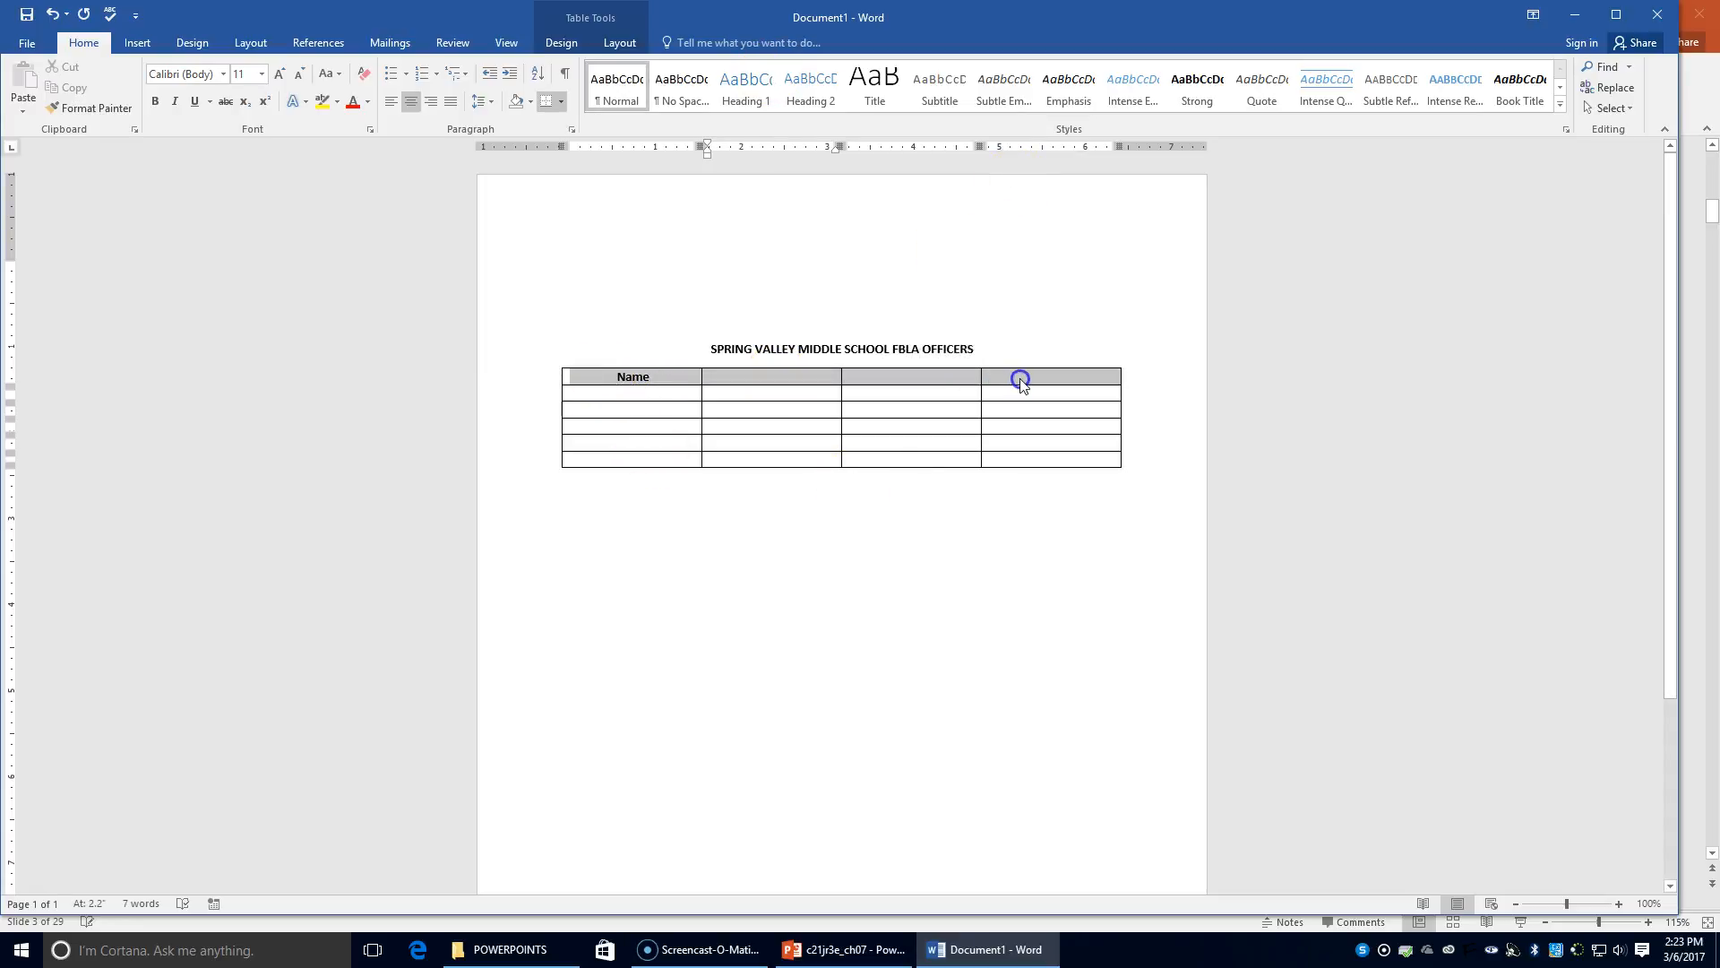
pyautogui.click(156, 106)
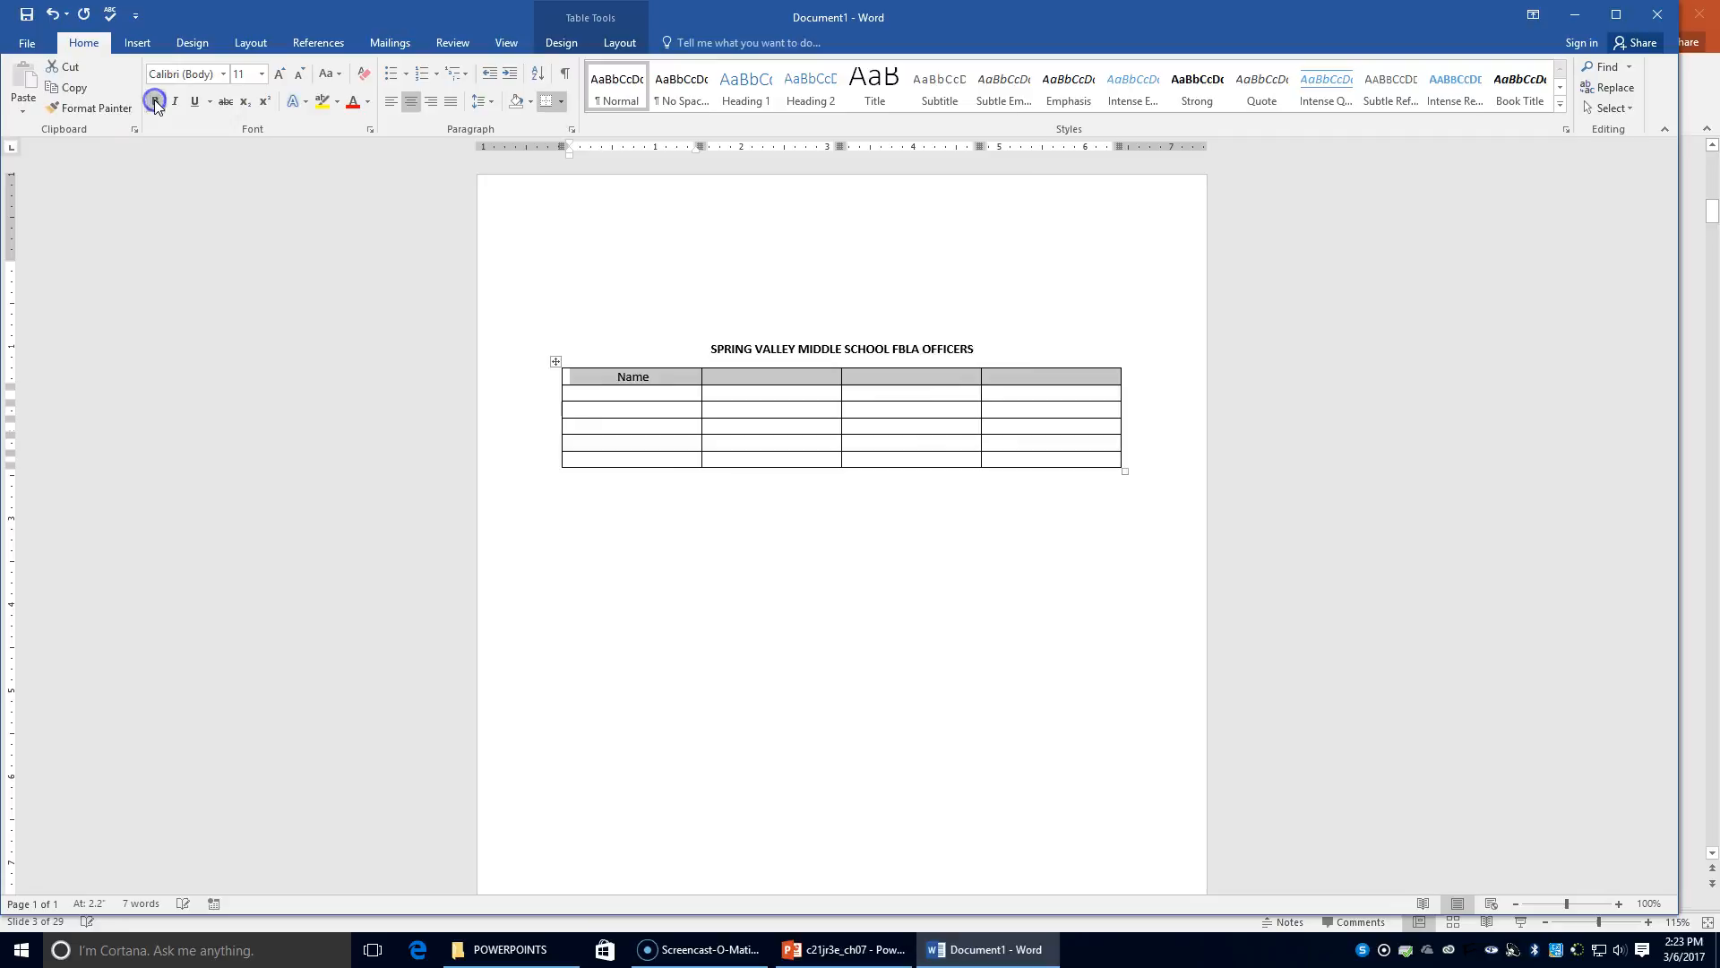
# Fill the remaining header cells with Office, Room and Telephone
pyautogui.click(771, 380)
pyautogui.write('off')
pyautogui.press('BackSpace')
pyautogui.press('BackSpace')
pyautogui.press('BackSpace')
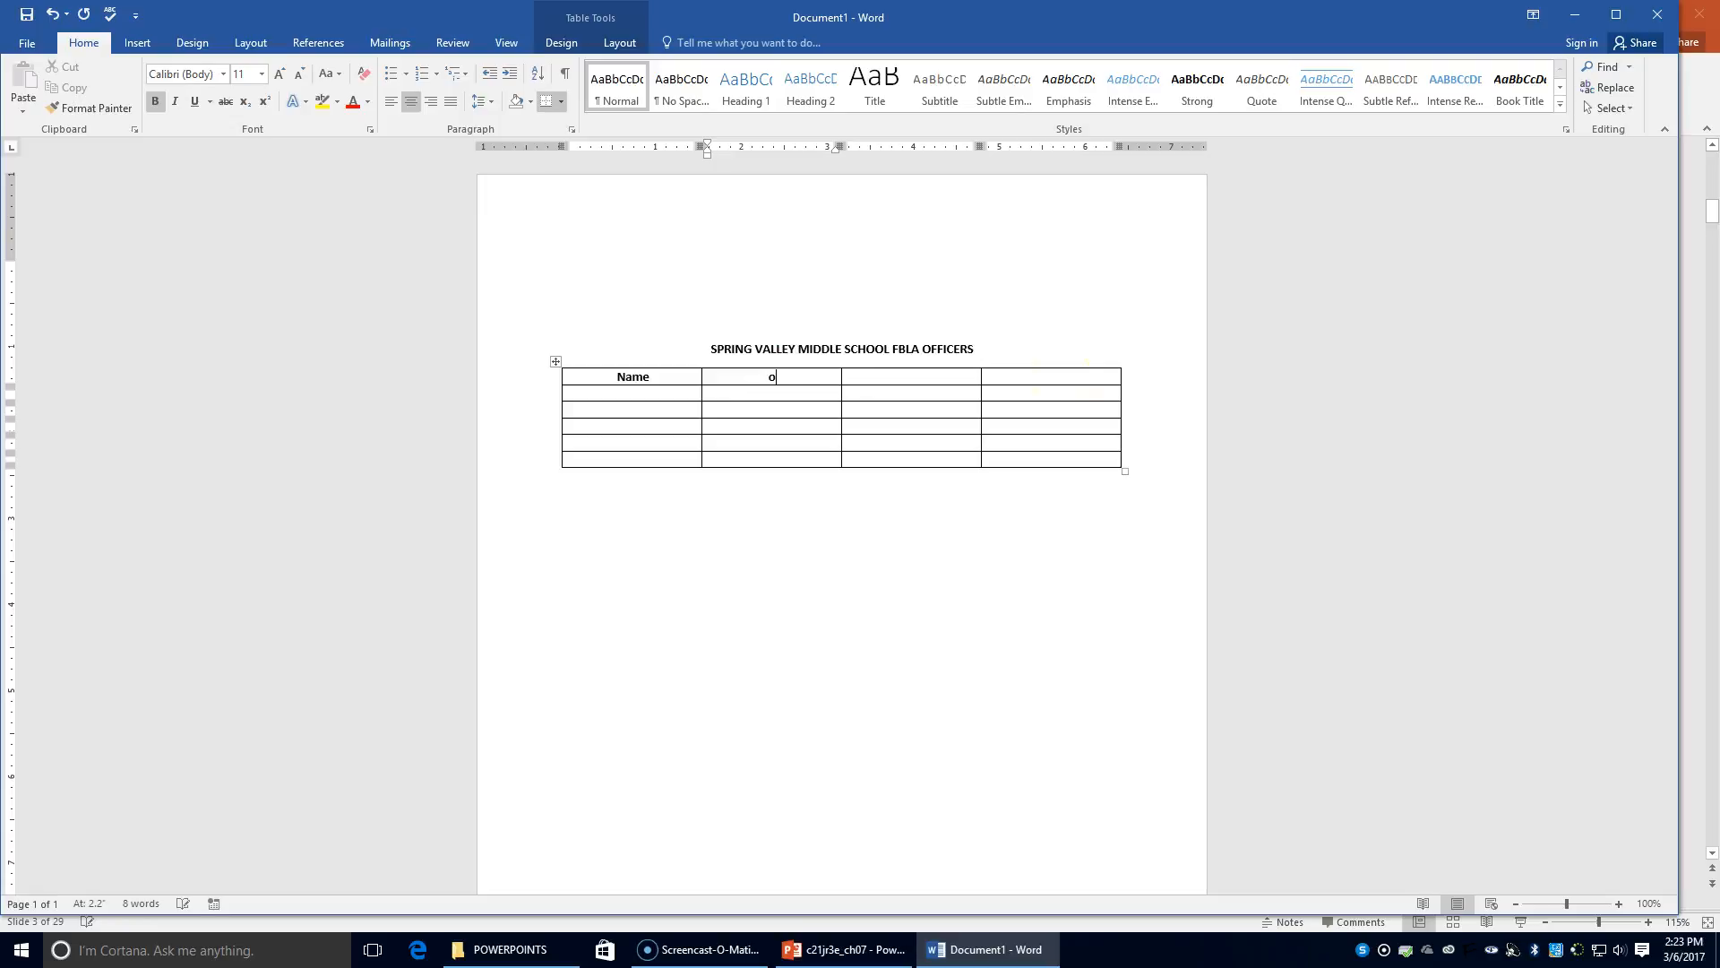
pyautogui.write('Office')
pyautogui.press('Tab')
pyautogui.write('Room')
pyautogui.press('Tab')
pyautogui.write('Telephone')
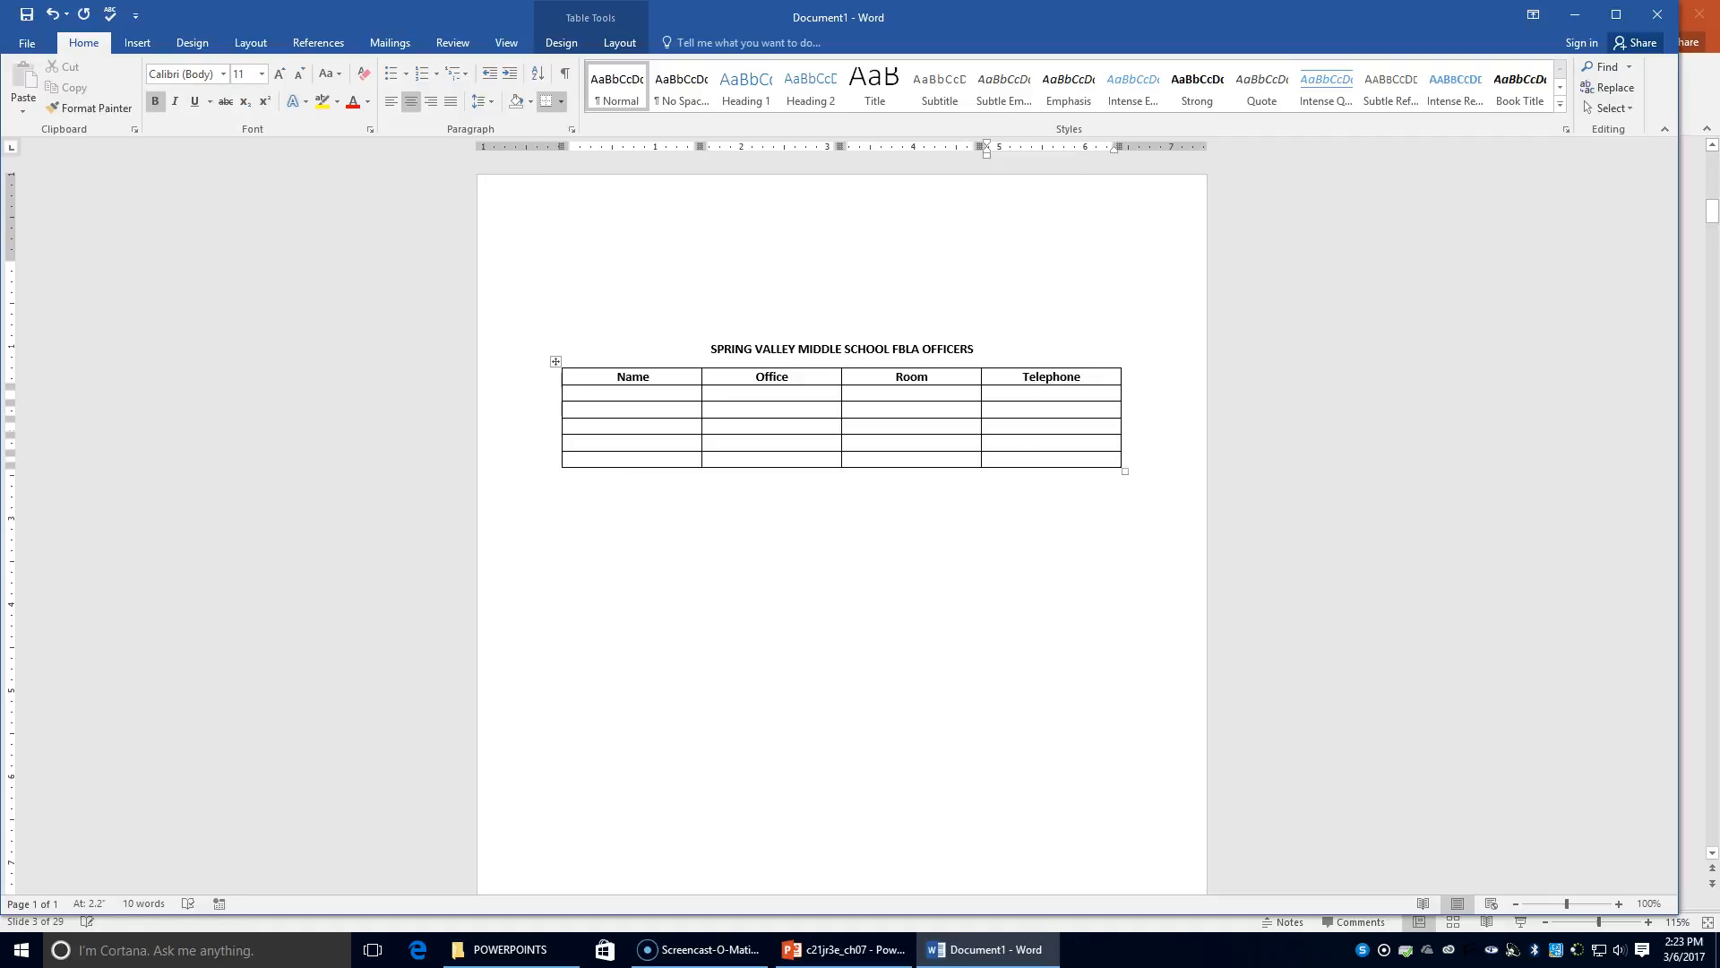
# Make the empty data rows plain, non-bold, left-aligned text
pyautogui.click(596, 392)
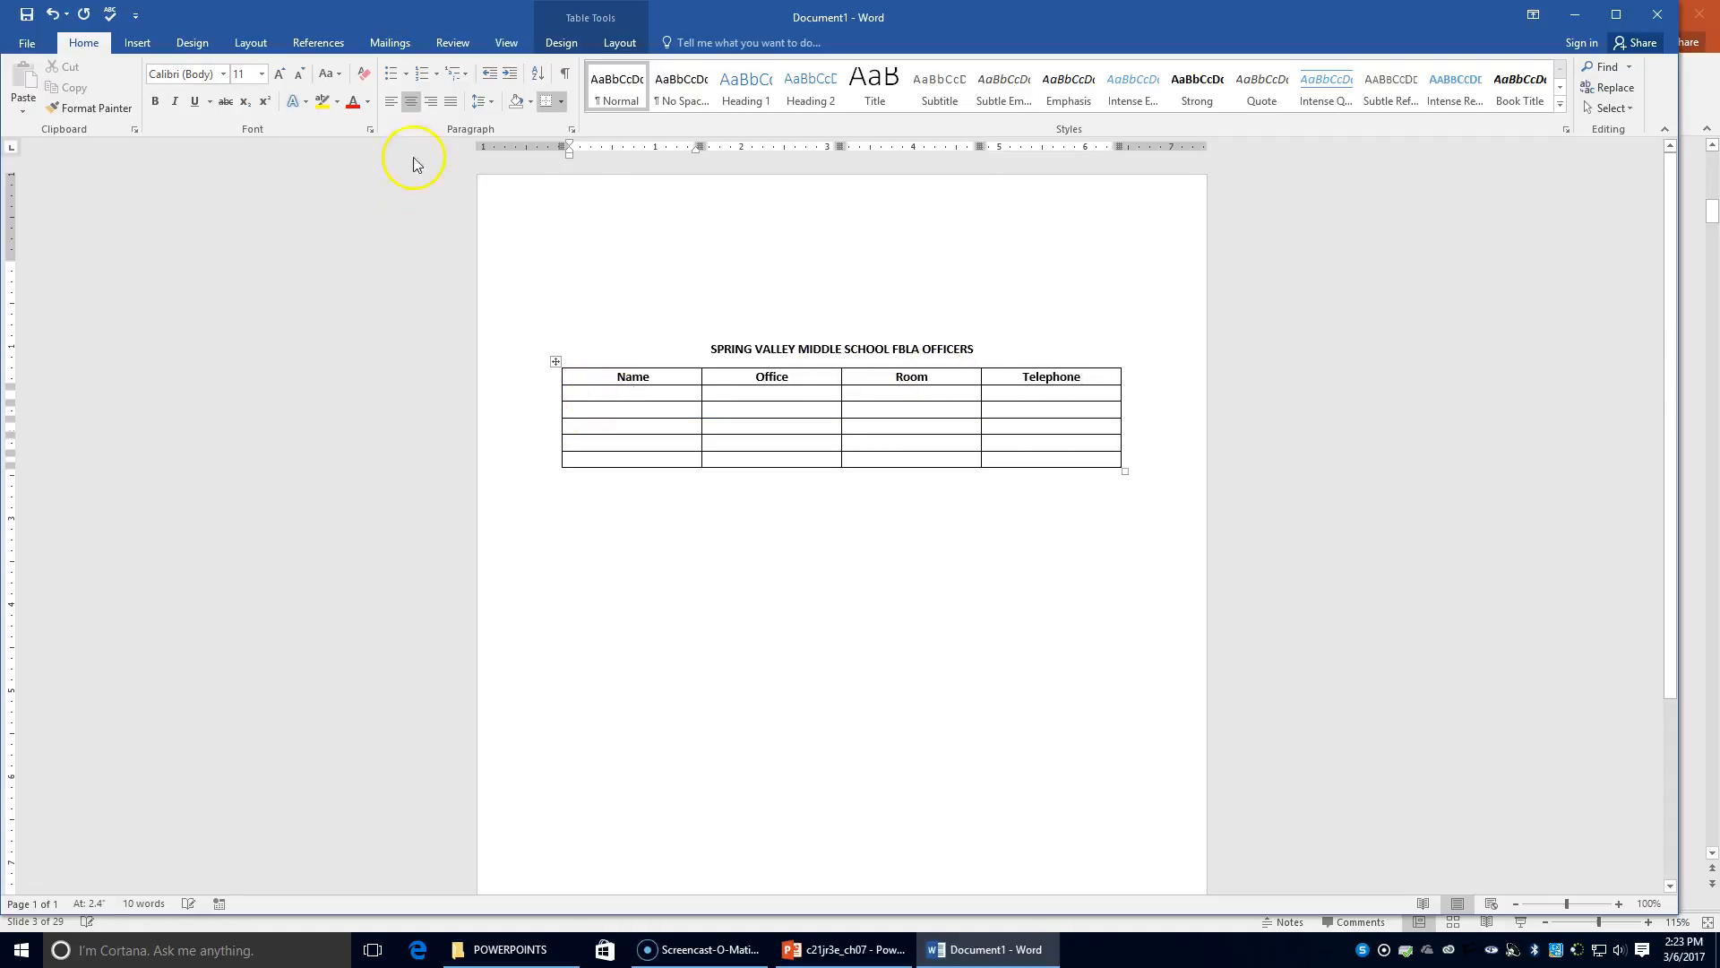
pyautogui.moveTo(600, 394); pyautogui.dragTo(990, 453)
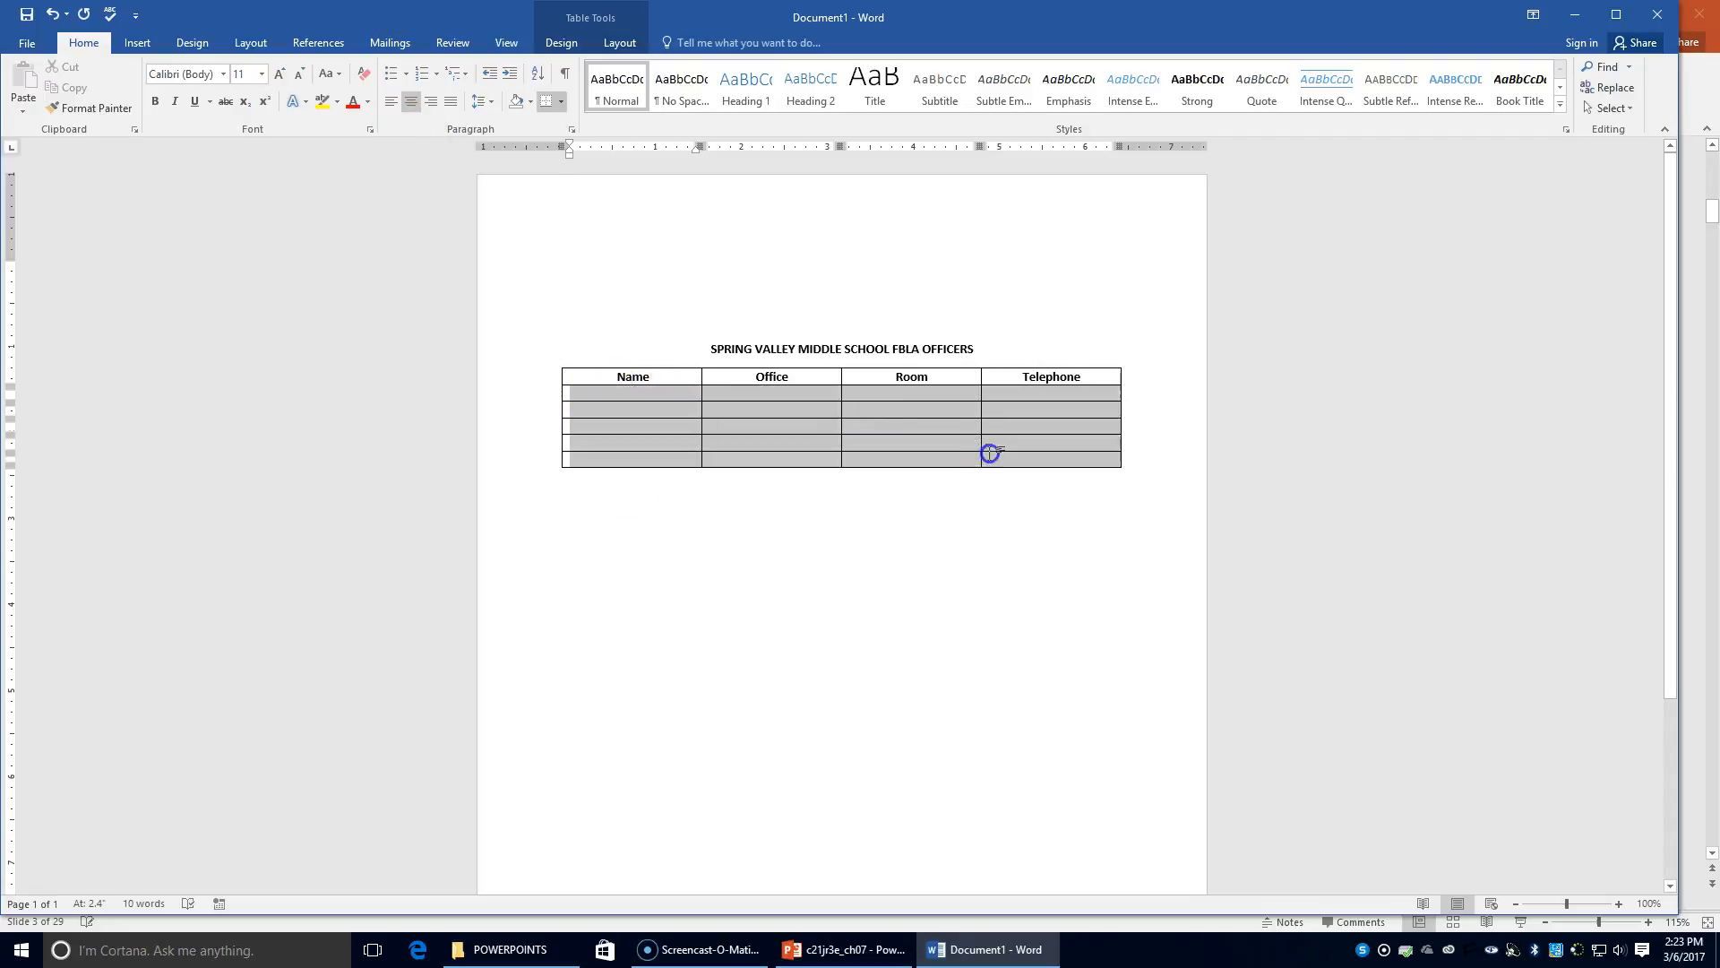
pyautogui.click(154, 103)
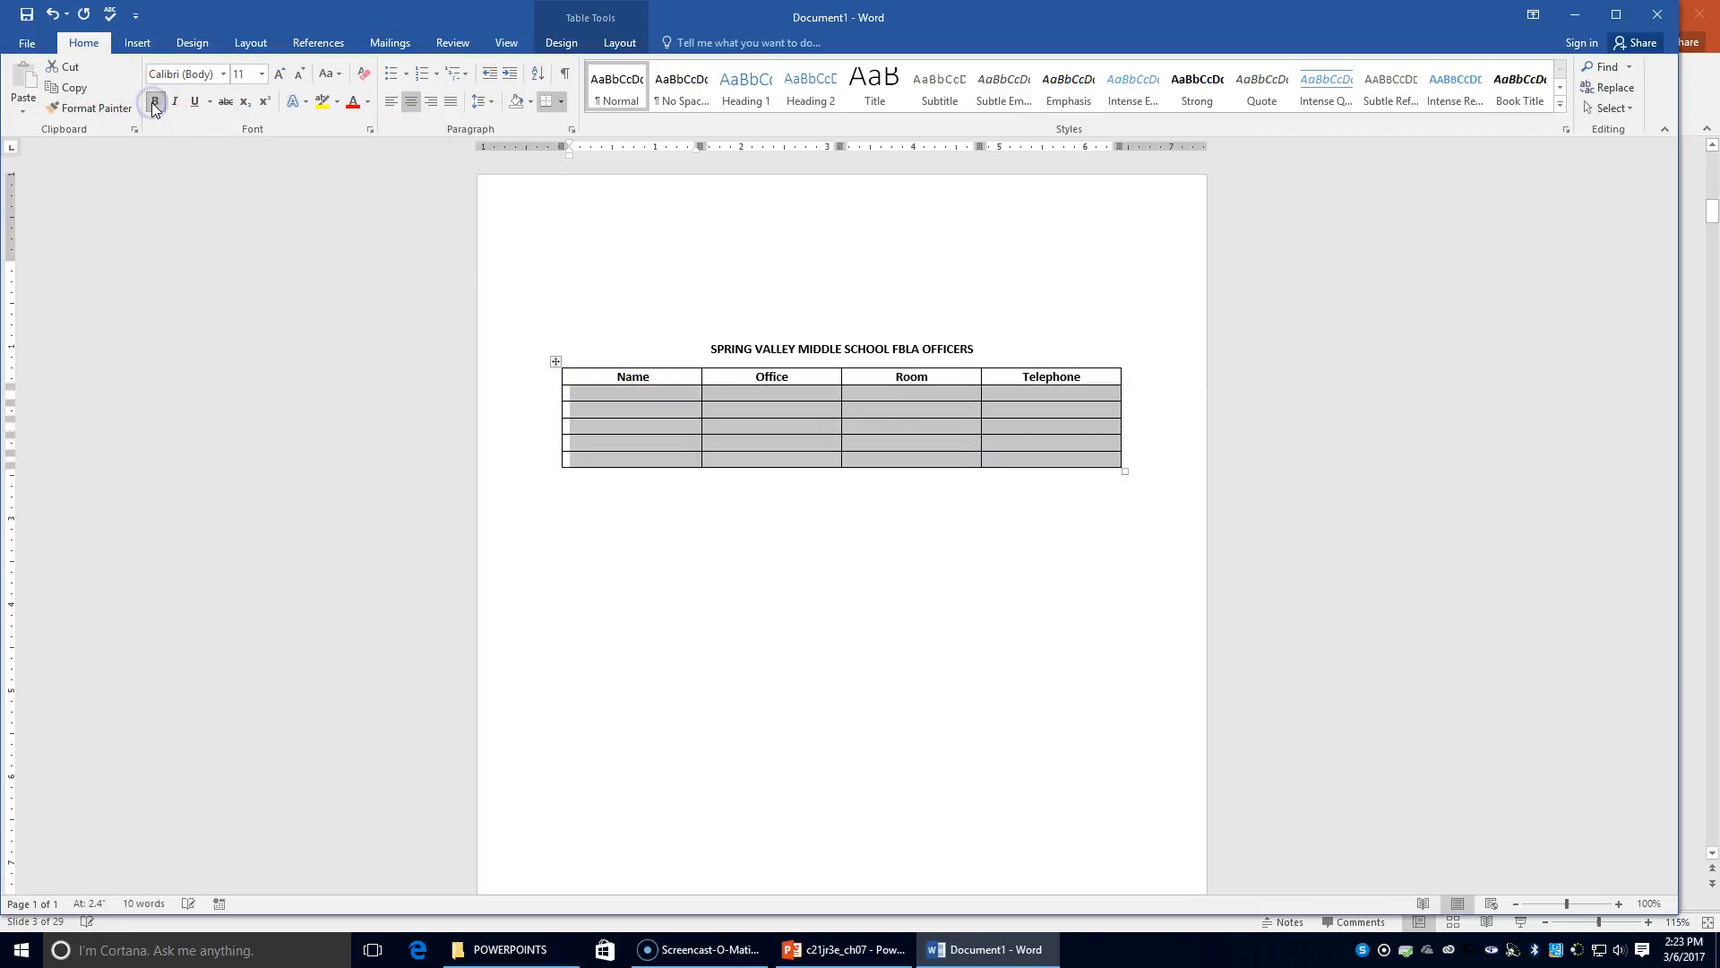
pyautogui.click(391, 102)
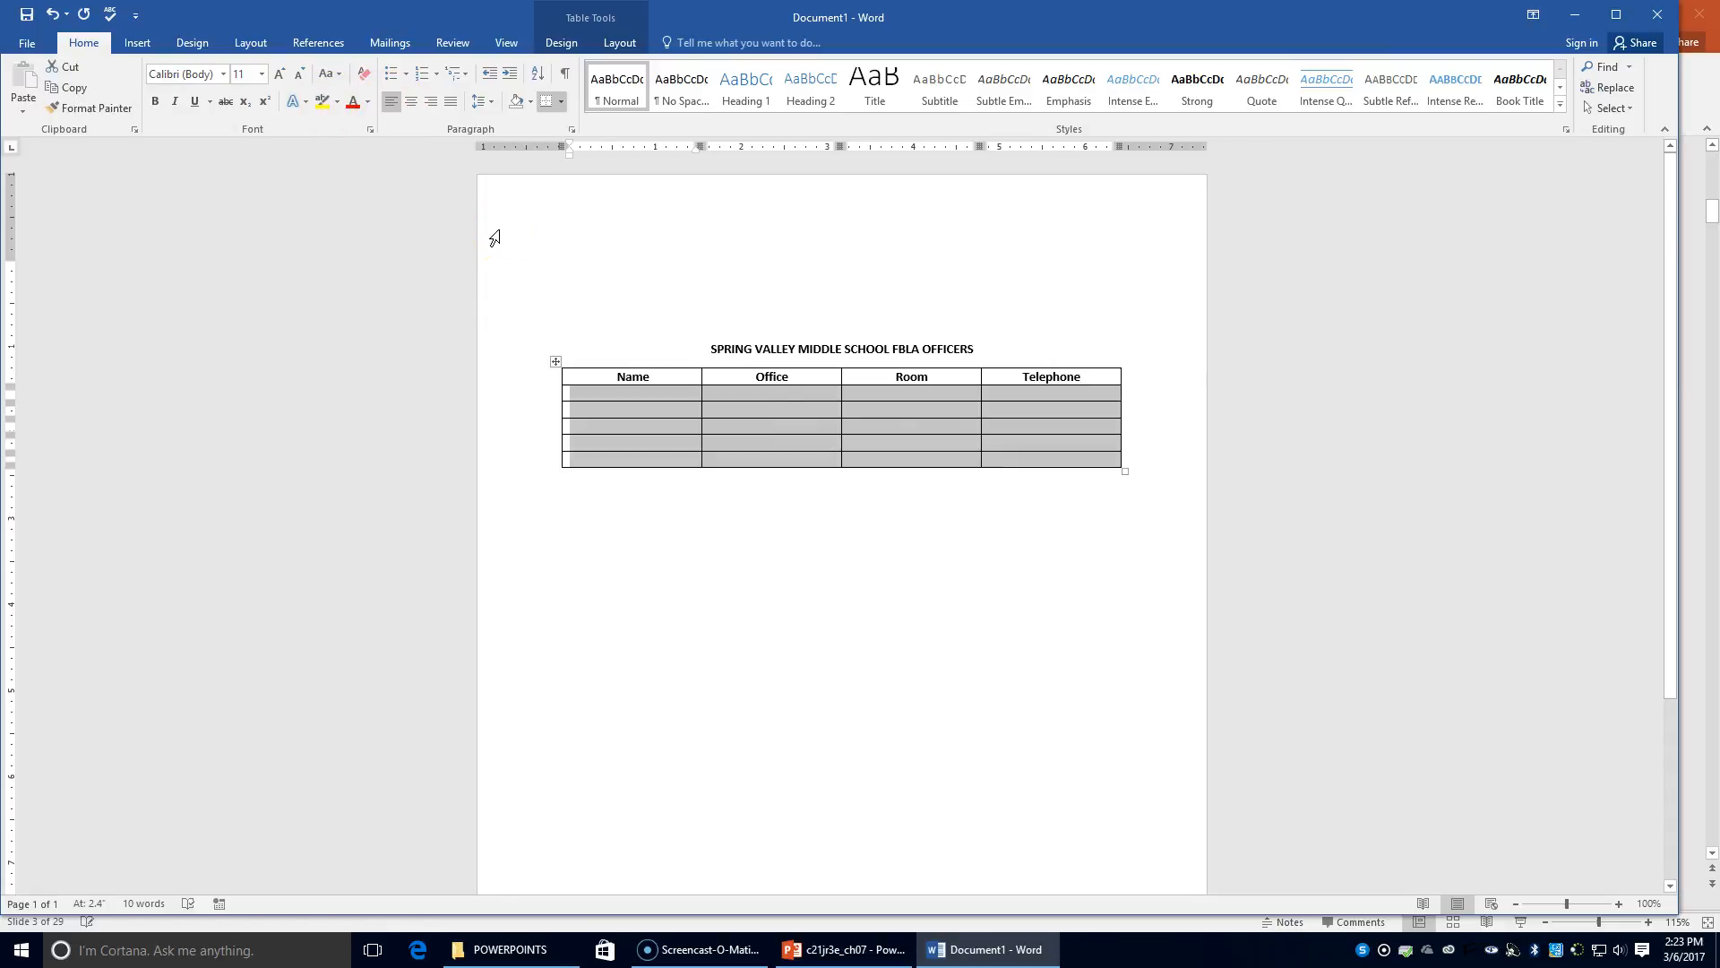
# Enter the first officer's name, President, room 218 and phone number, then begin the second officer's name
pyautogui.click(663, 398)
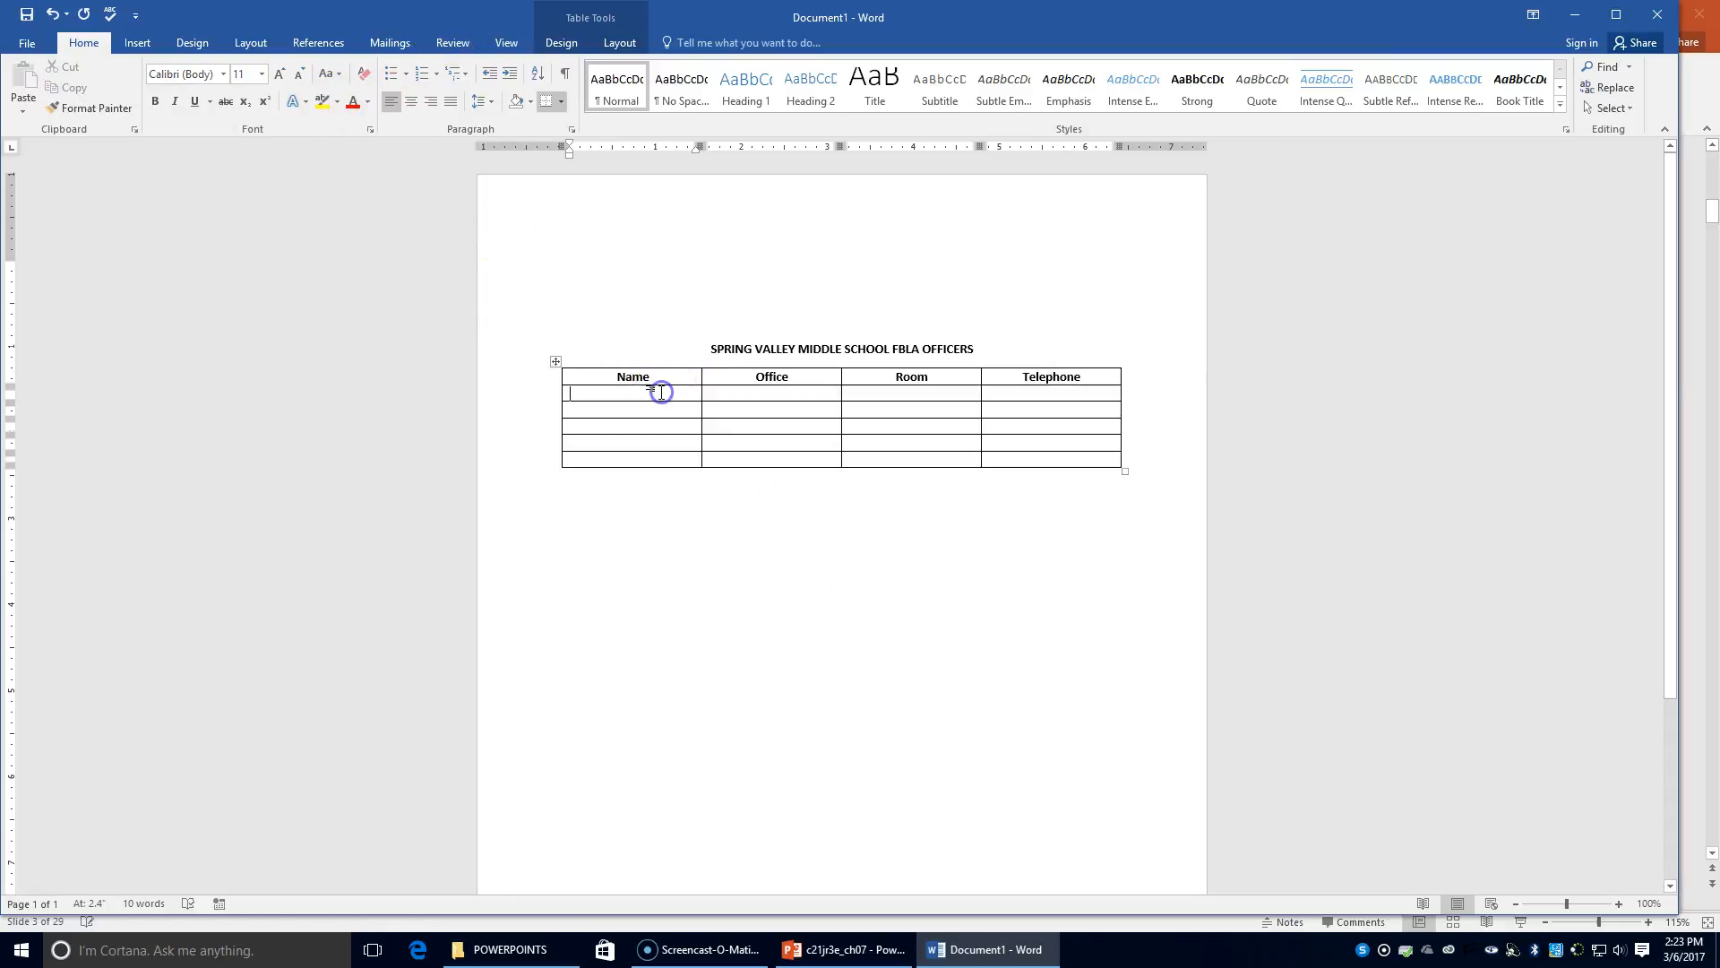
pyautogui.press('Tab')
pyautogui.write('pre')
pyautogui.press('BackSpace')
pyautogui.write('President')
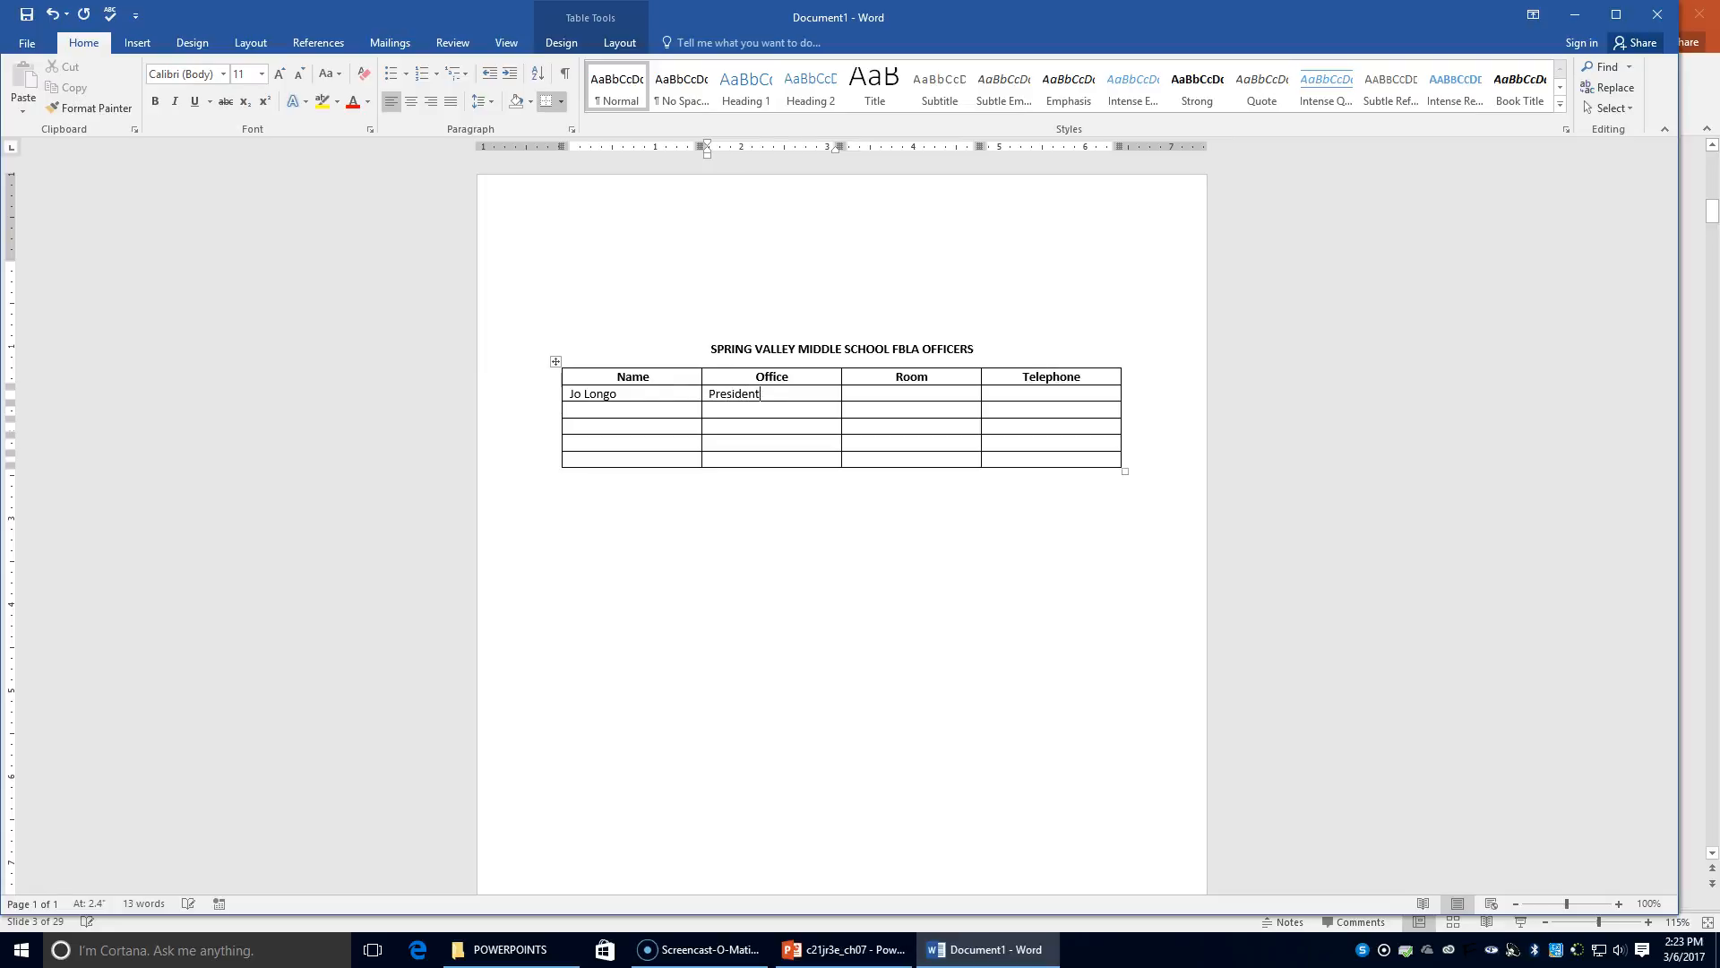
pyautogui.press('Tab')
pyautogui.write('219')
pyautogui.press('BackSpace')
pyautogui.write('8')
pyautogui.press('Tab')
pyautogui.write('330-555-0110')
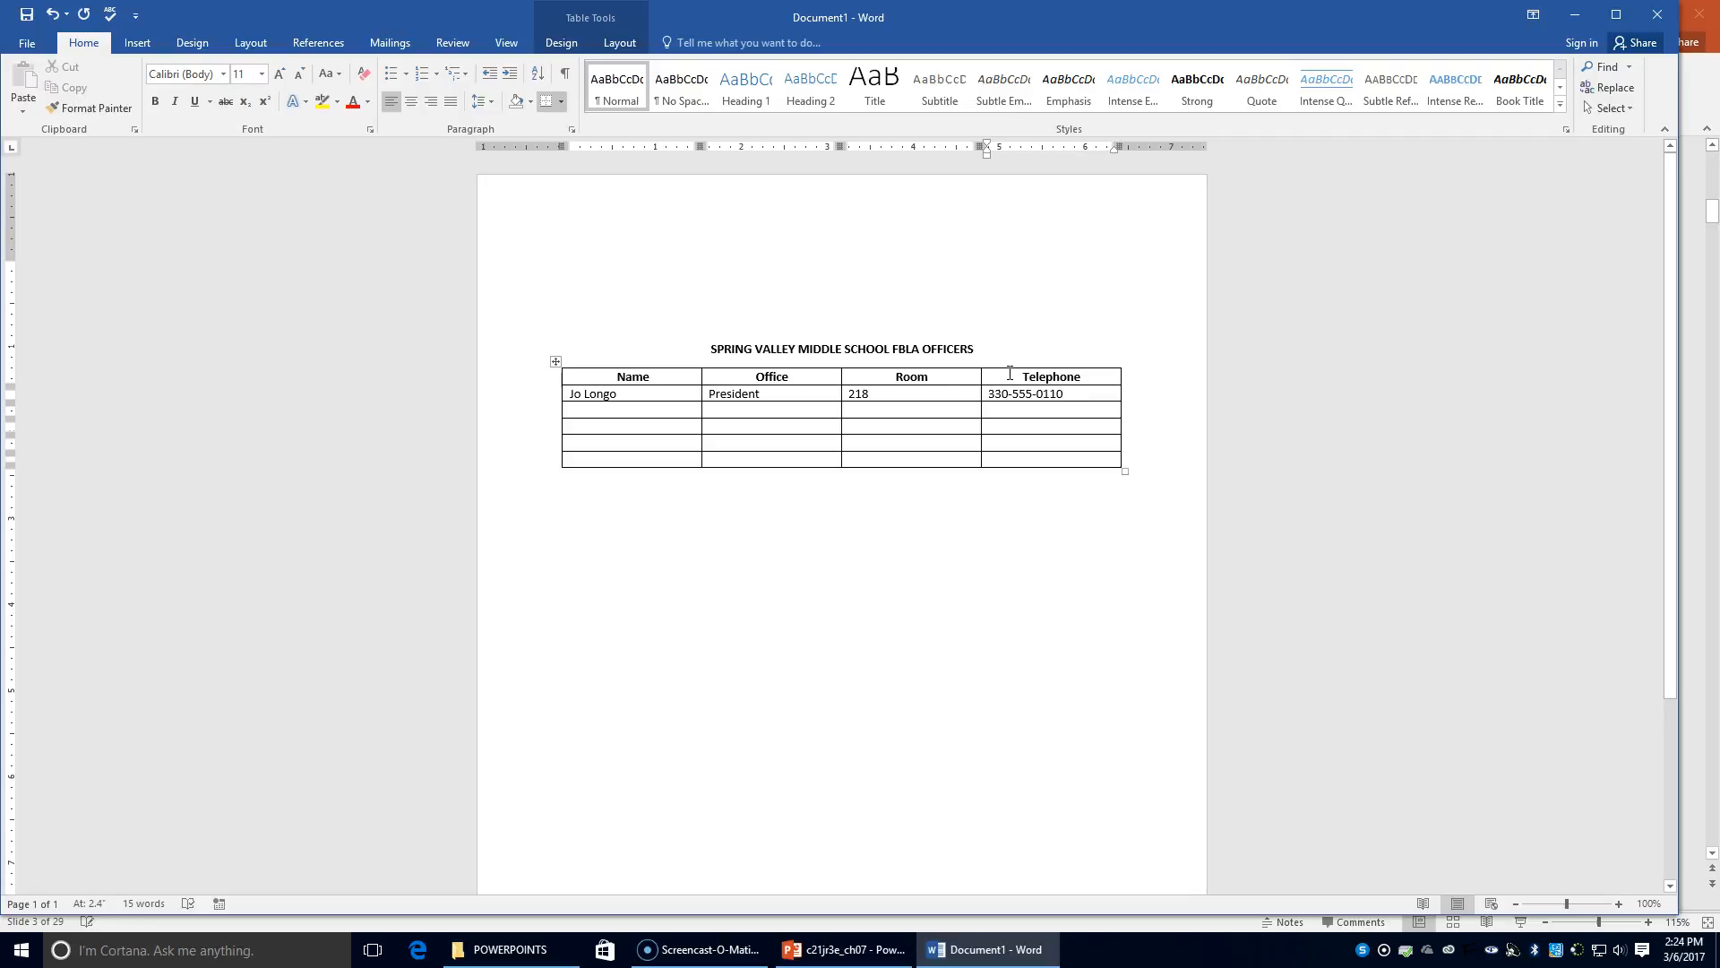
pyautogui.click(595, 409)
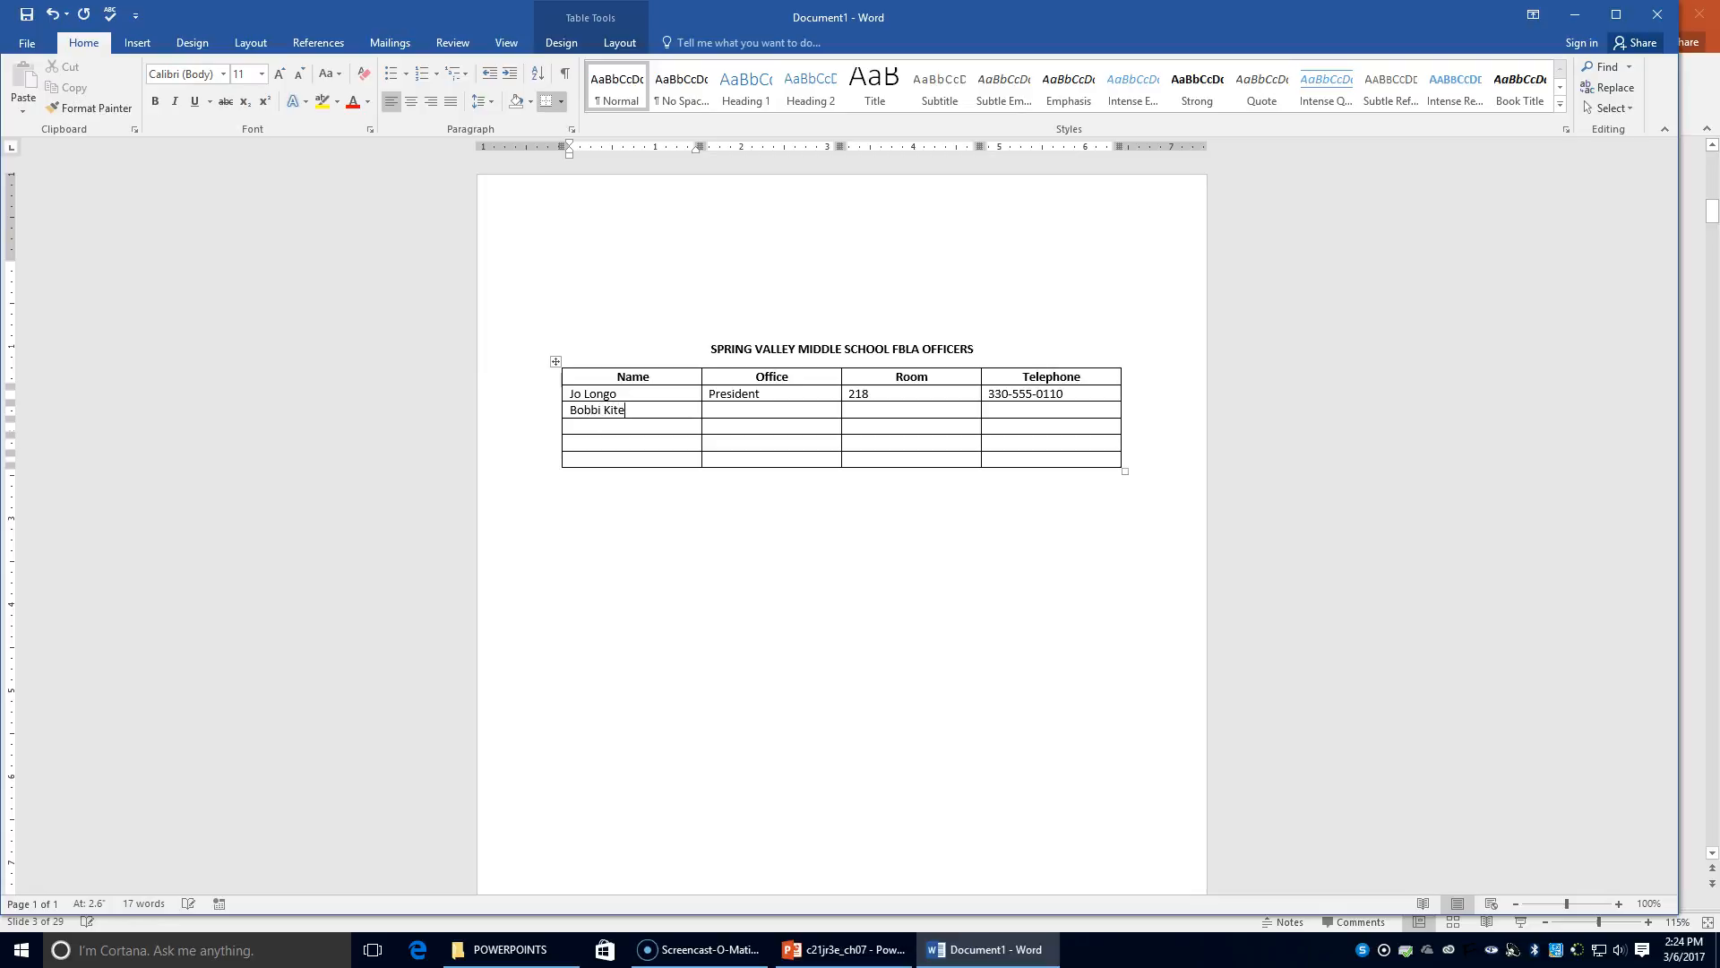
# Complete the second row with Vice President, room 119 and a phone number, correcting the 'Presdient' typo
pyautogui.press('Tab')
pyautogui.write('Vice Presdient')
pyautogui.press('Tab')
pyautogui.write('119')
pyautogui.press('Tab')
pyautogui.rightClick(778, 412)
pyautogui.click(798, 436)
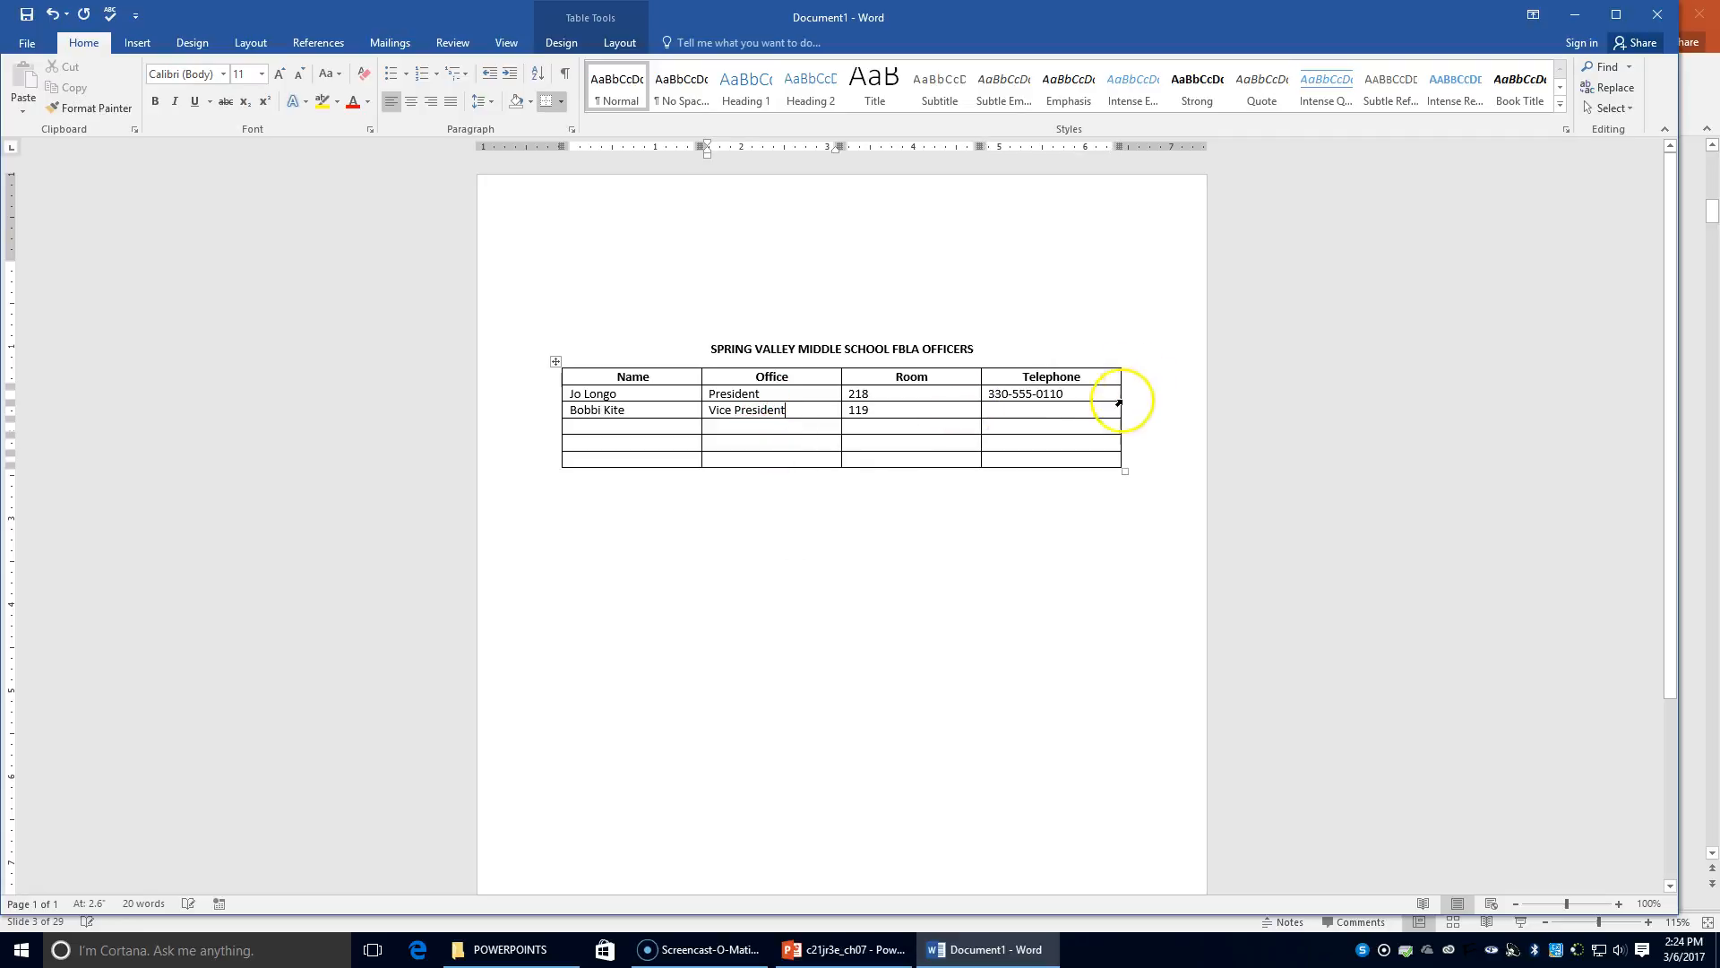
pyautogui.click(1057, 411)
pyautogui.write('330-555-0134')
# Add the third officer as Secretary in room 214 with a phone number
pyautogui.press('Tab')
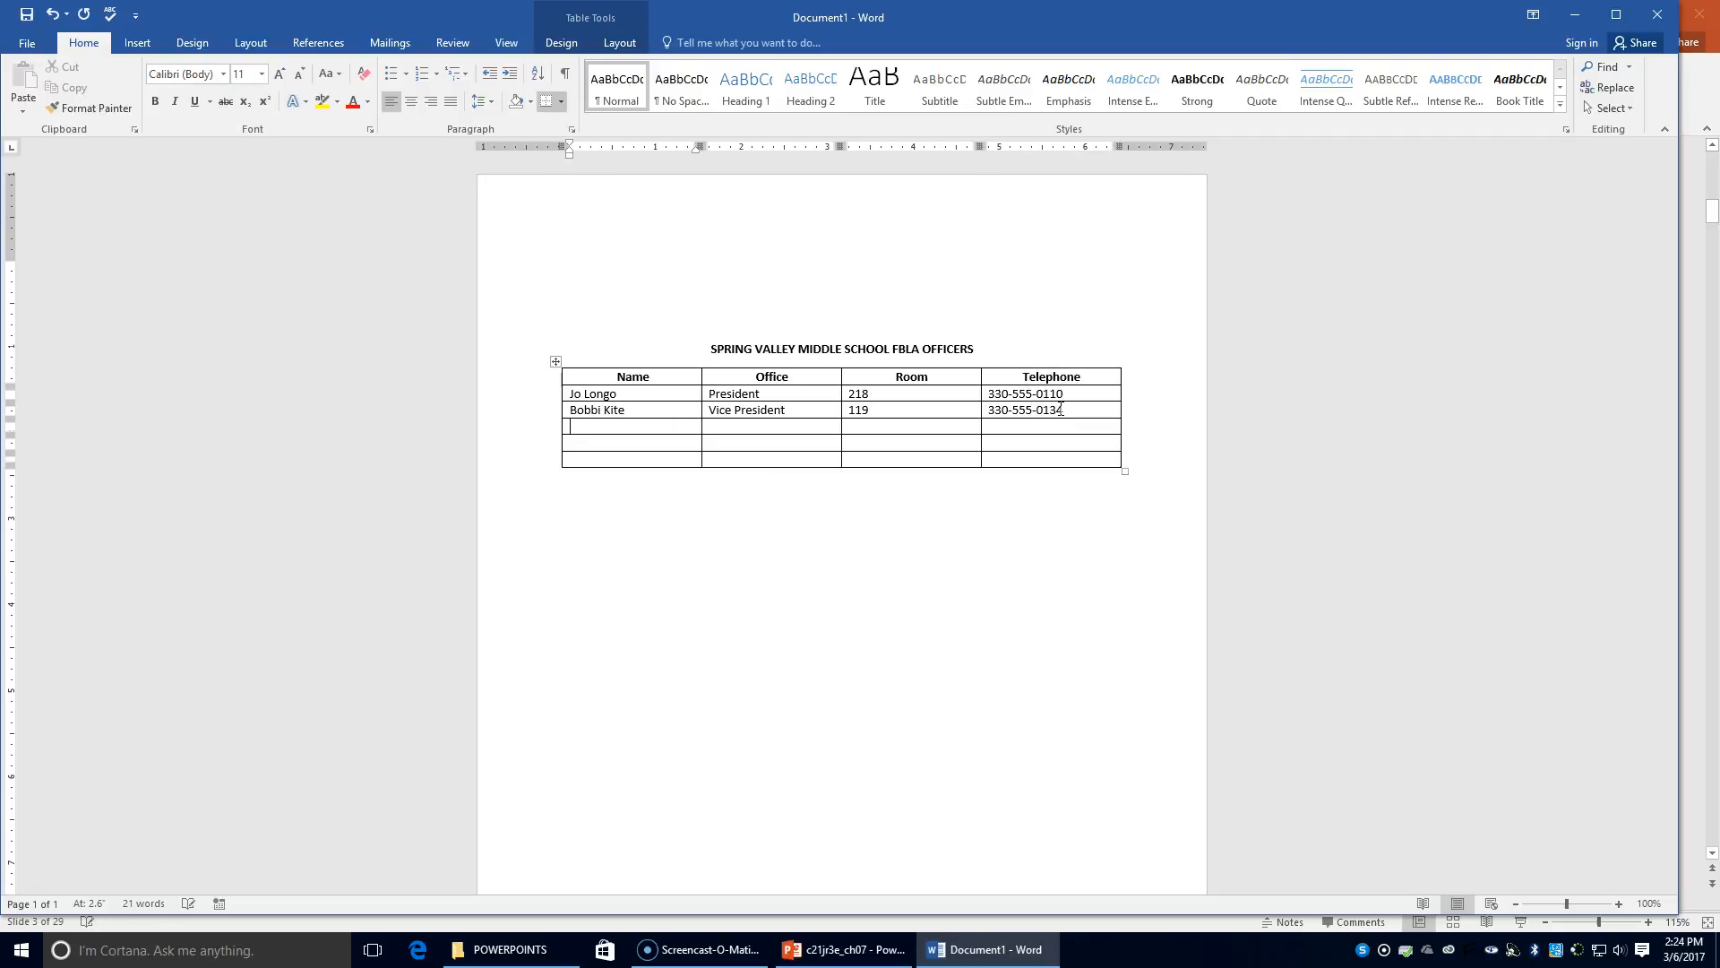
pyautogui.press('Tab')
pyautogui.write('Secretary')
pyautogui.press('Tab')
pyautogui.write('214')
pyautogui.press('Tab')
pyautogui.write('333')
pyautogui.press('BackSpace')
pyautogui.write('0')
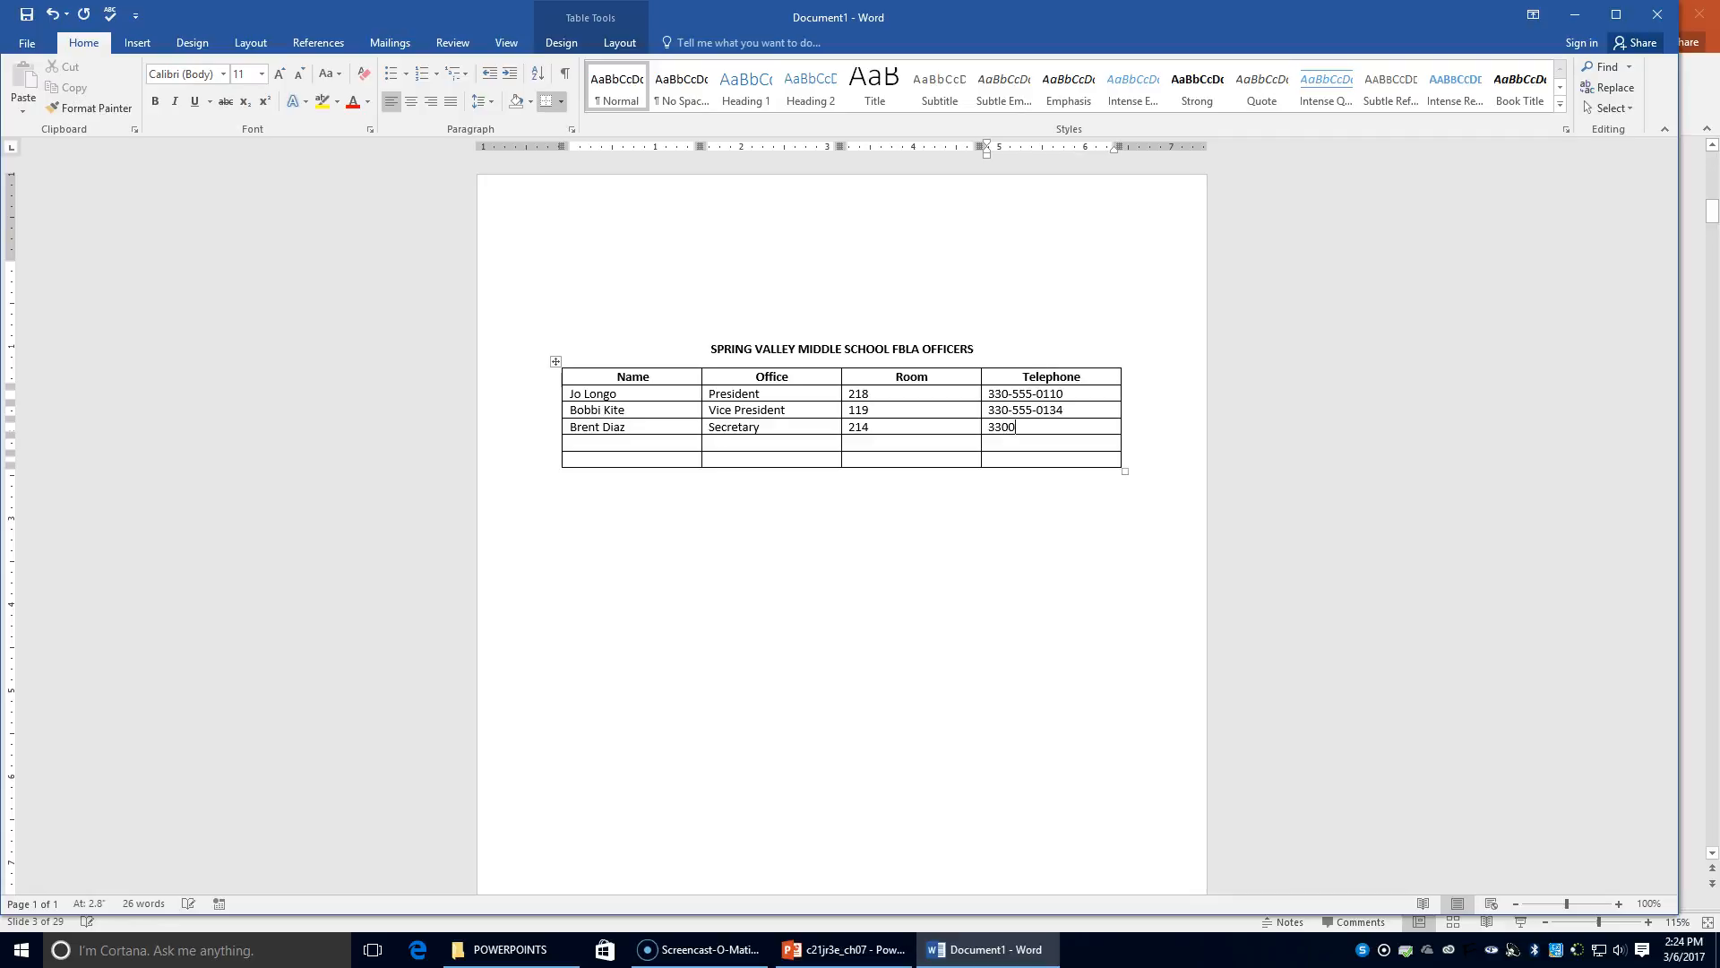
pyautogui.press('BackSpace')
pyautogui.write('-555-0159')
# Add the fourth officer as Treasurer in room 101 with a phone number
pyautogui.press('Tab')
pyautogui.press('Tab')
pyautogui.write('Tre')
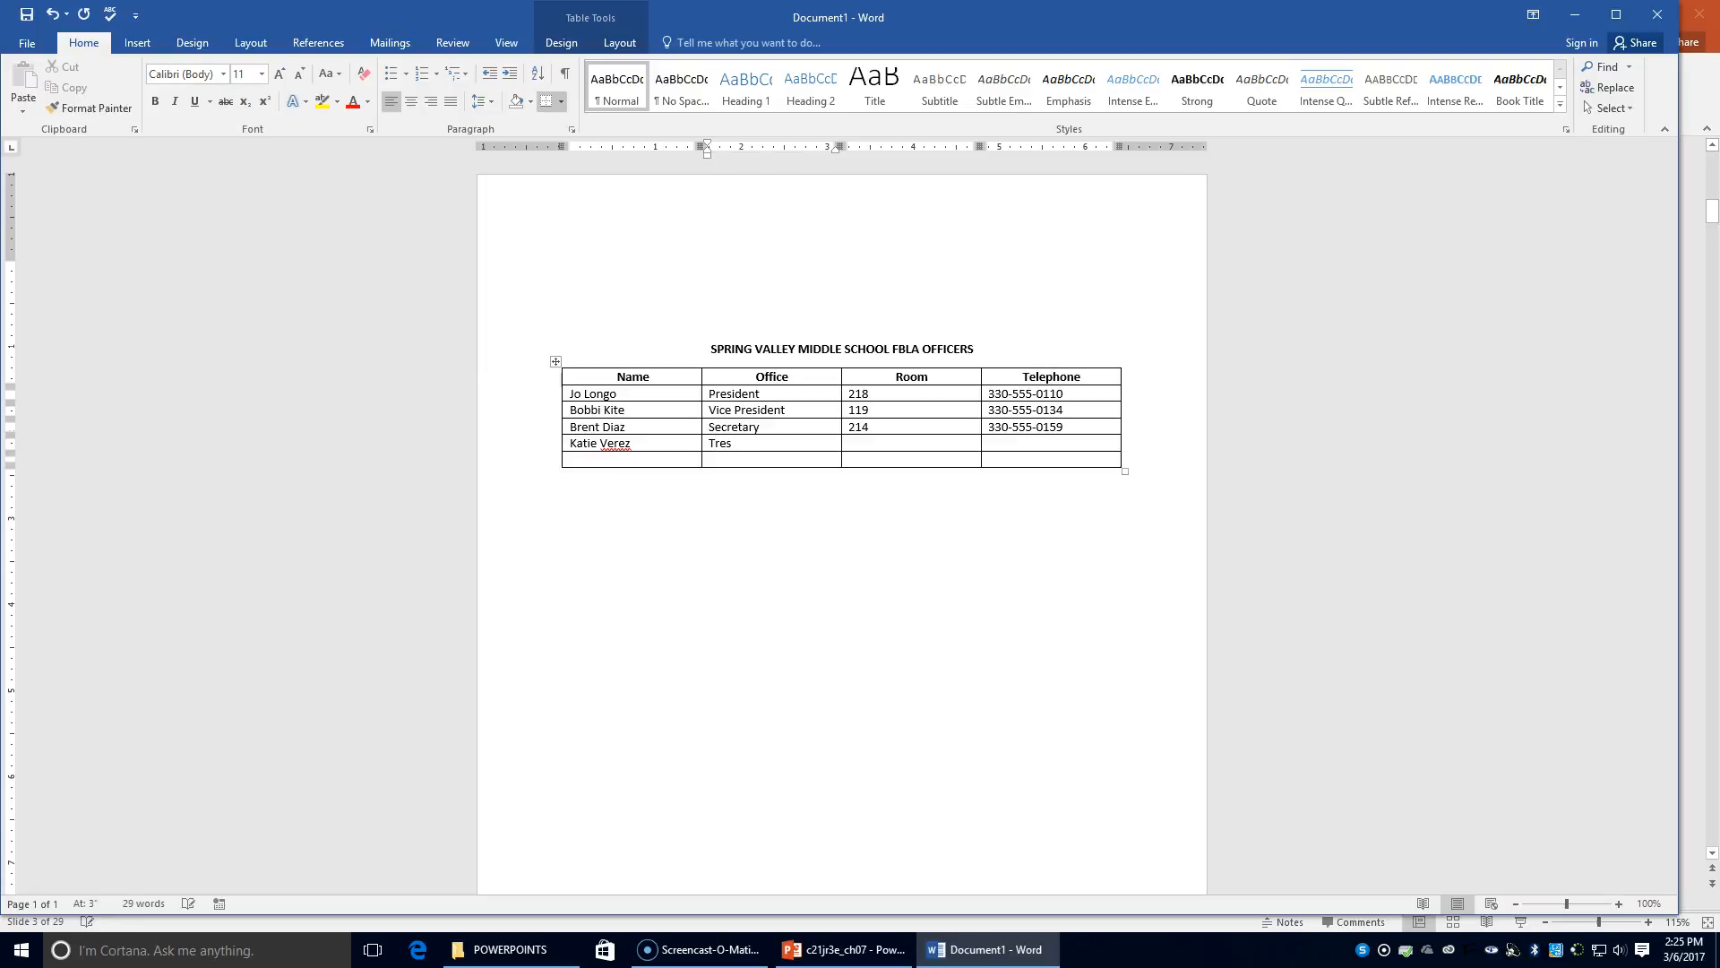
pyautogui.write('asure')
pyautogui.write('r')
pyautogui.press('Tab')
pyautogui.write('101')
pyautogui.press('Tab')
pyautogui.write('330-555-0162')
# Add the fifth officer as Parliamentarian in room 116 with a phone number
pyautogui.press('Tab')
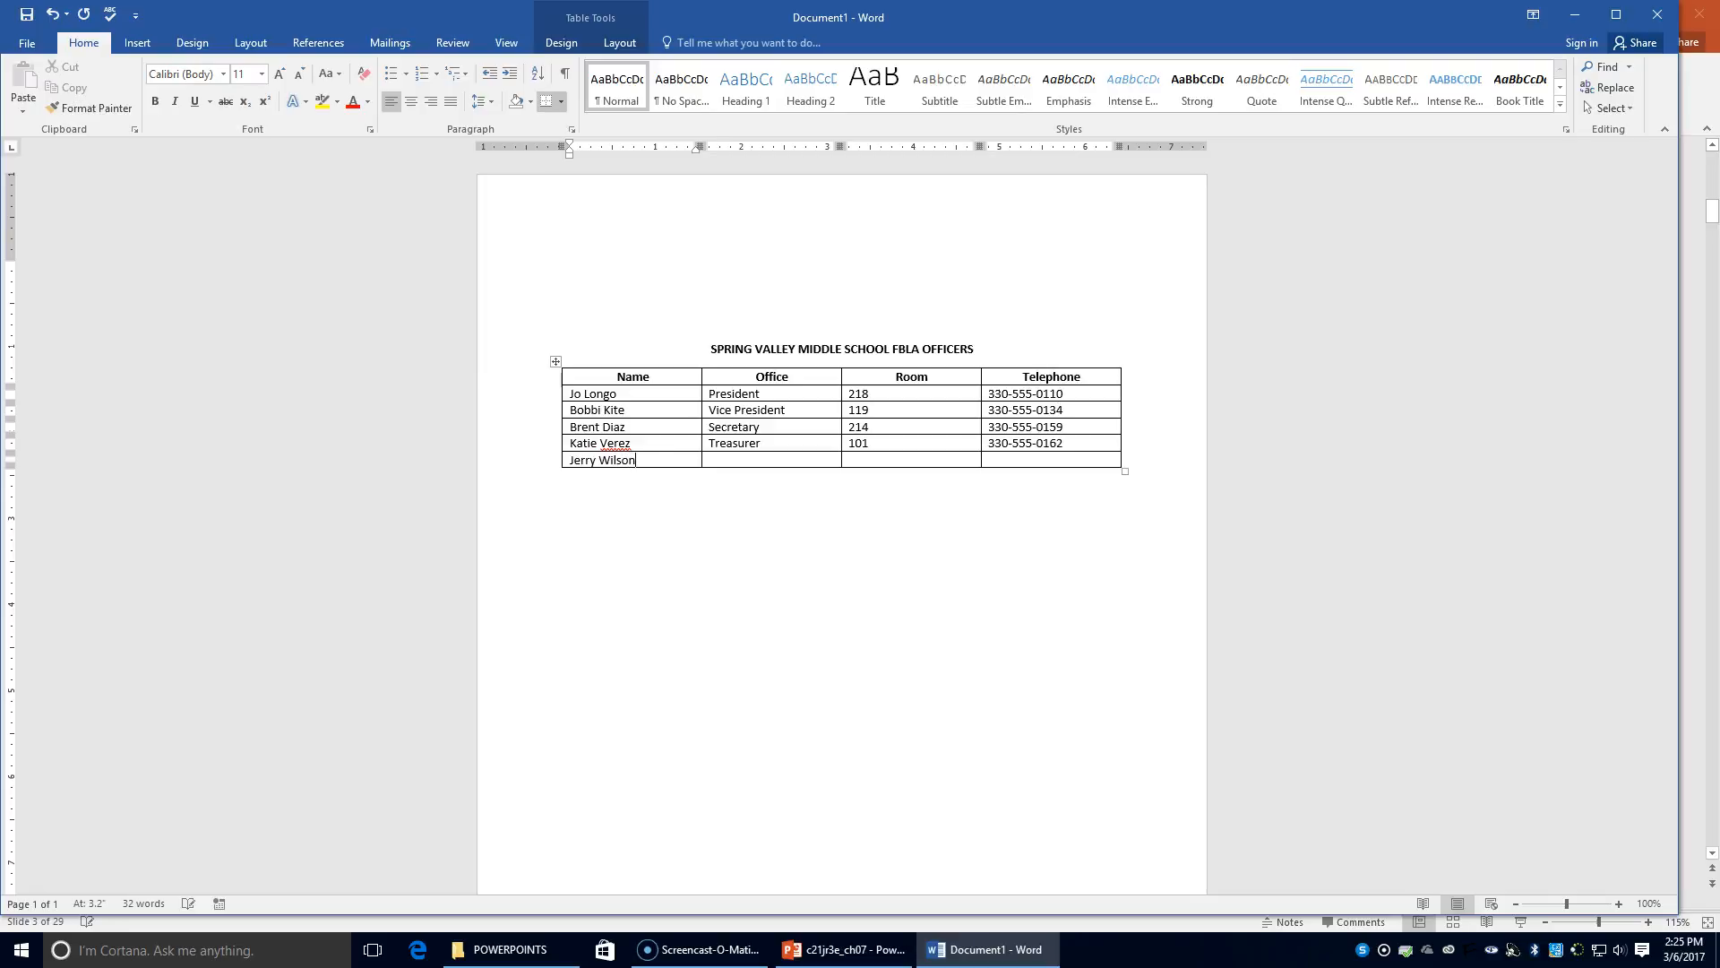
pyautogui.press('Tab')
pyautogui.write('Parliamentarian')
pyautogui.press('Tab')
pyautogui.write('116')
pyautogui.press('Tab')
pyautogui.write('330-555-0177')
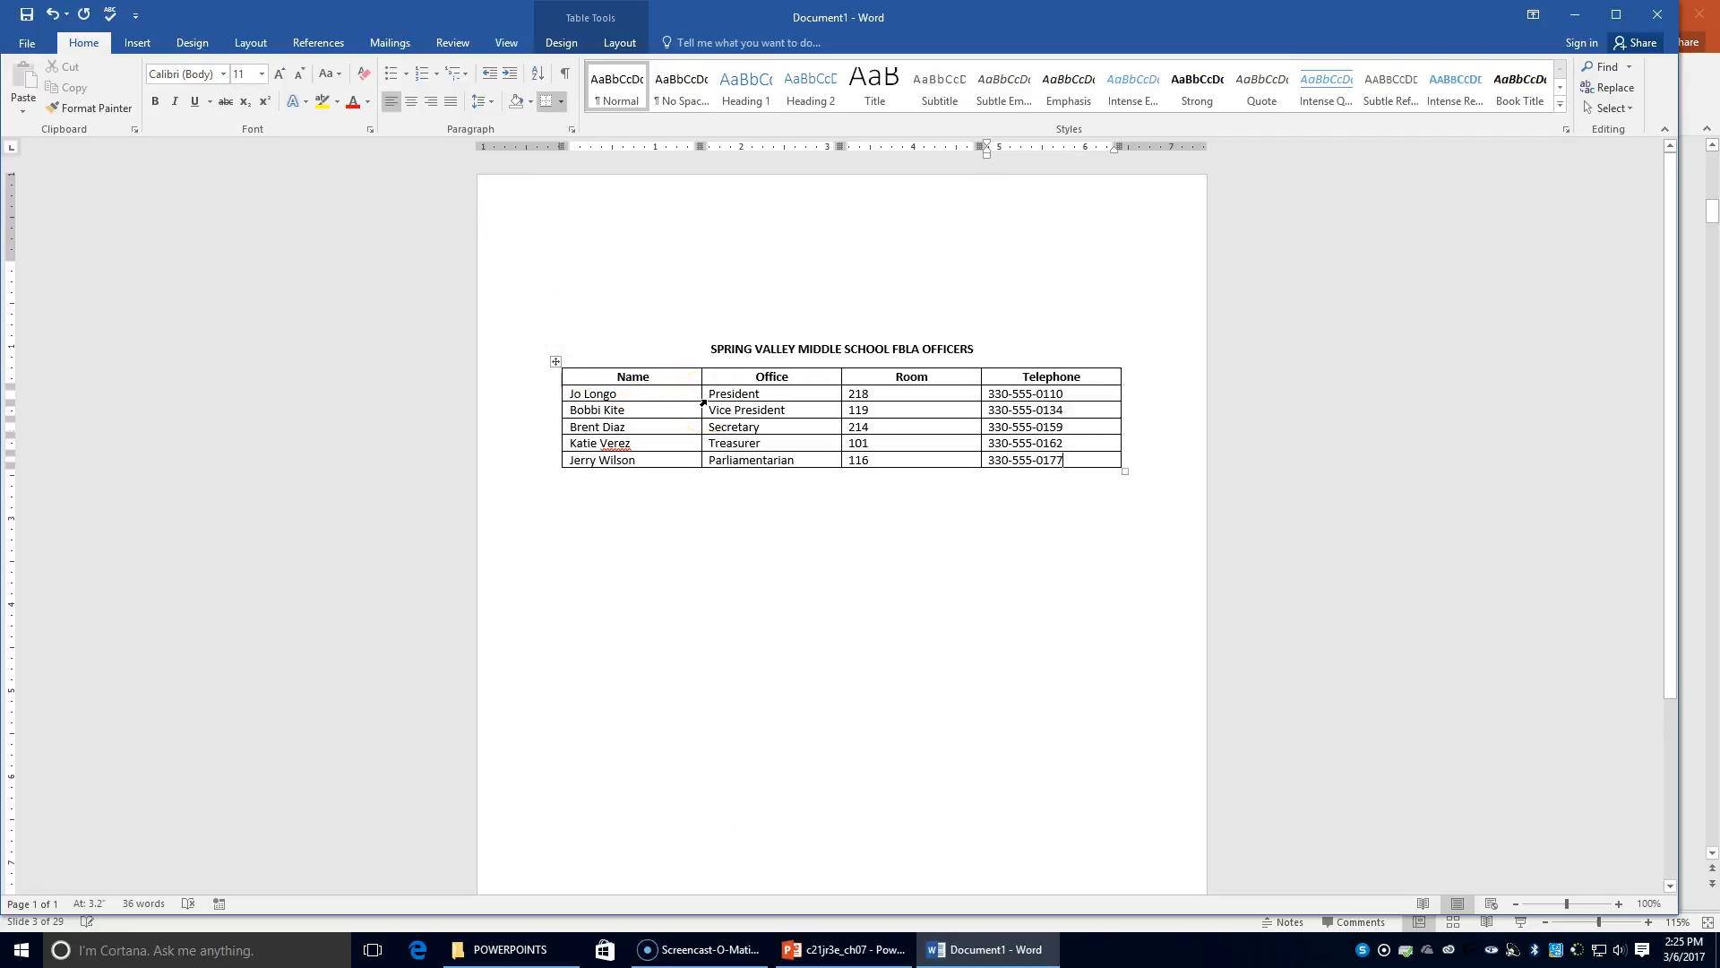
# Right-align the Room and Telephone cells across the five data rows
pyautogui.moveTo(561, 430)
pyautogui.moveTo(851, 391); pyautogui.dragTo(1093, 460)
pyautogui.click(431, 101)
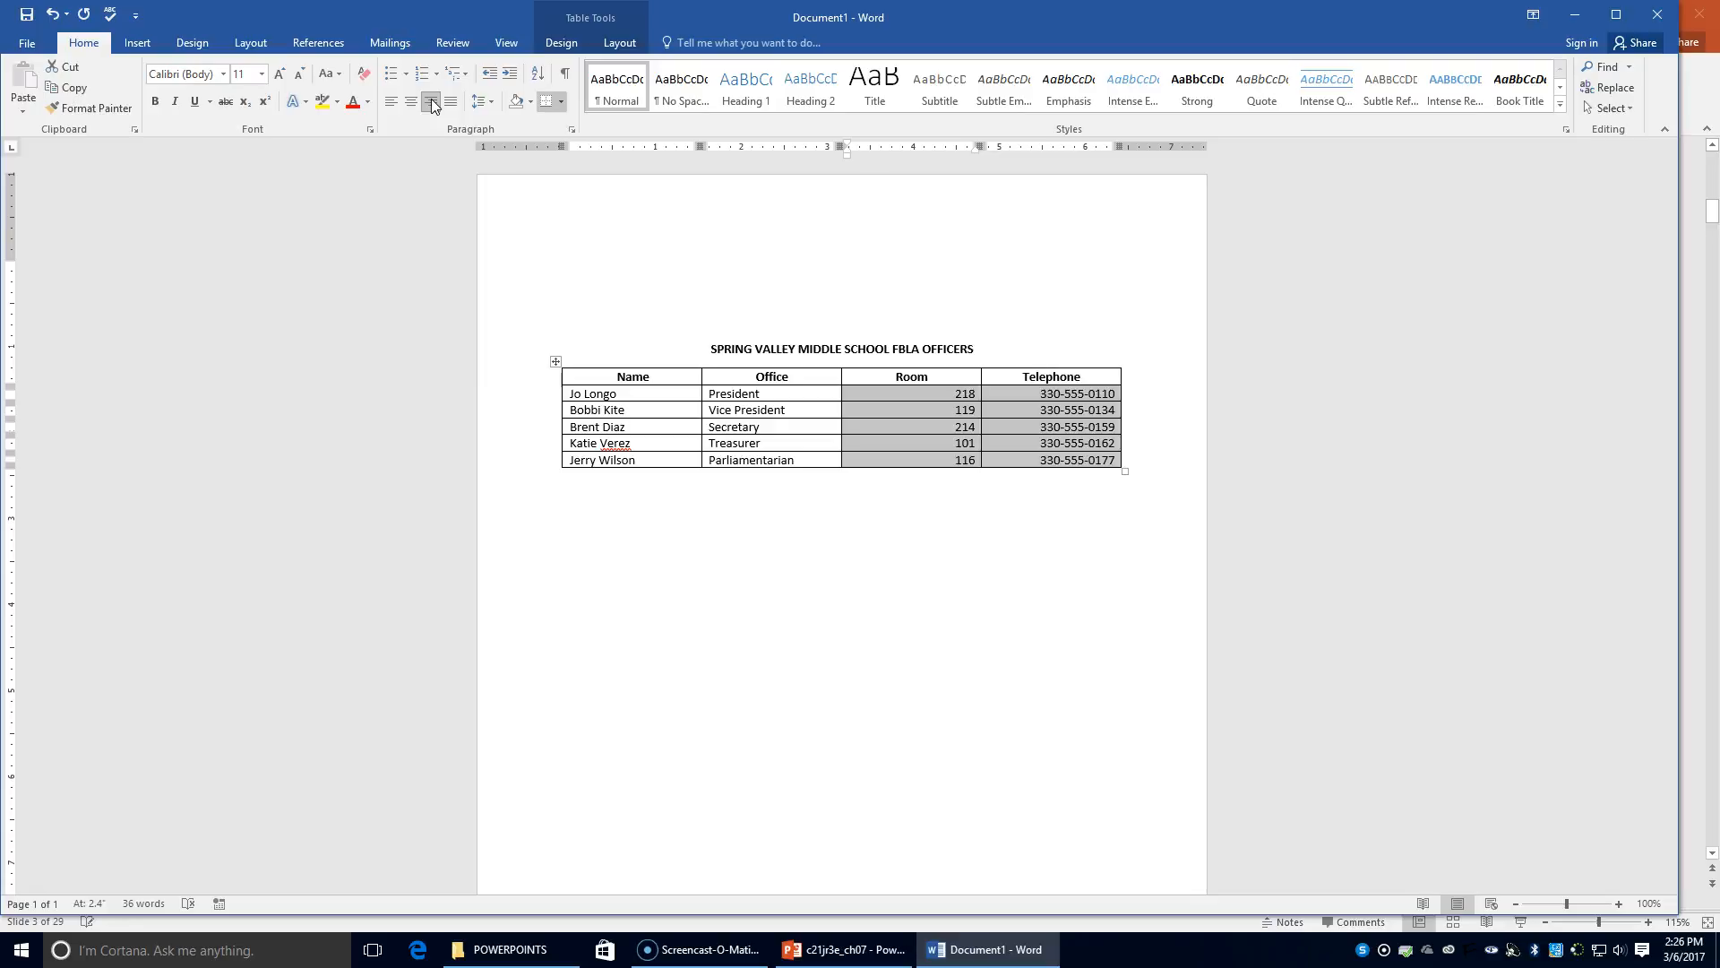
# Save the document as '55a table2' in the KEYBOARDING8 Chapter 7 folder
pyautogui.click(27, 42)
pyautogui.click(68, 217)
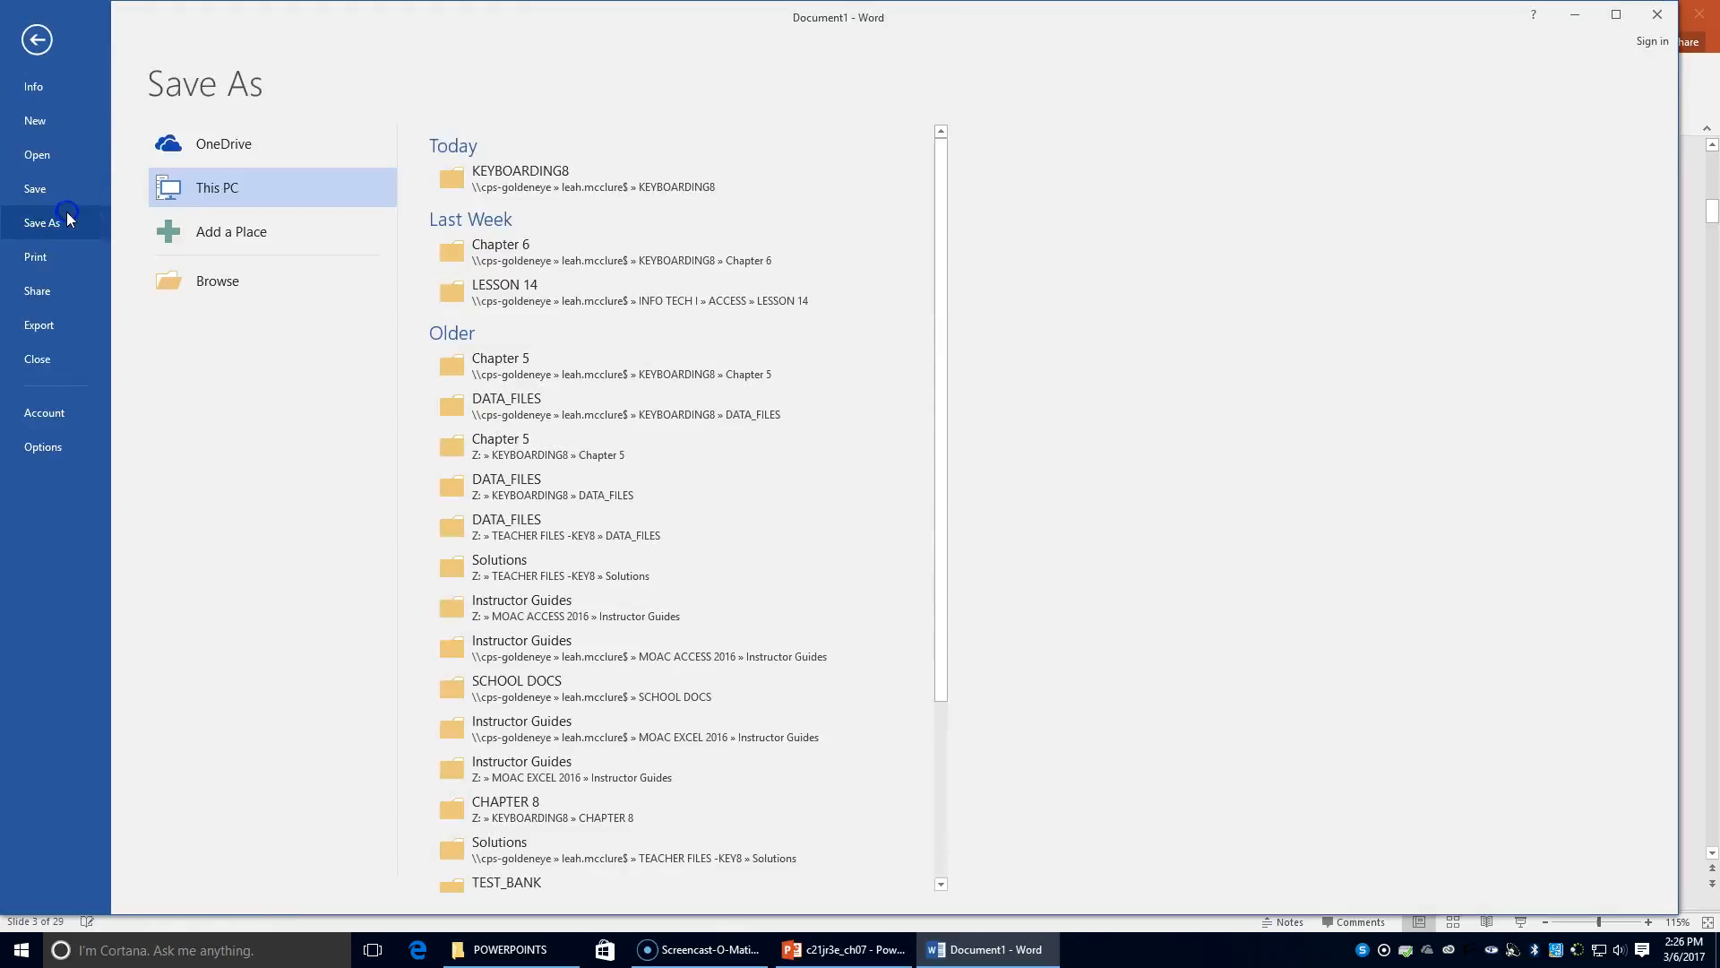
pyautogui.click(504, 184)
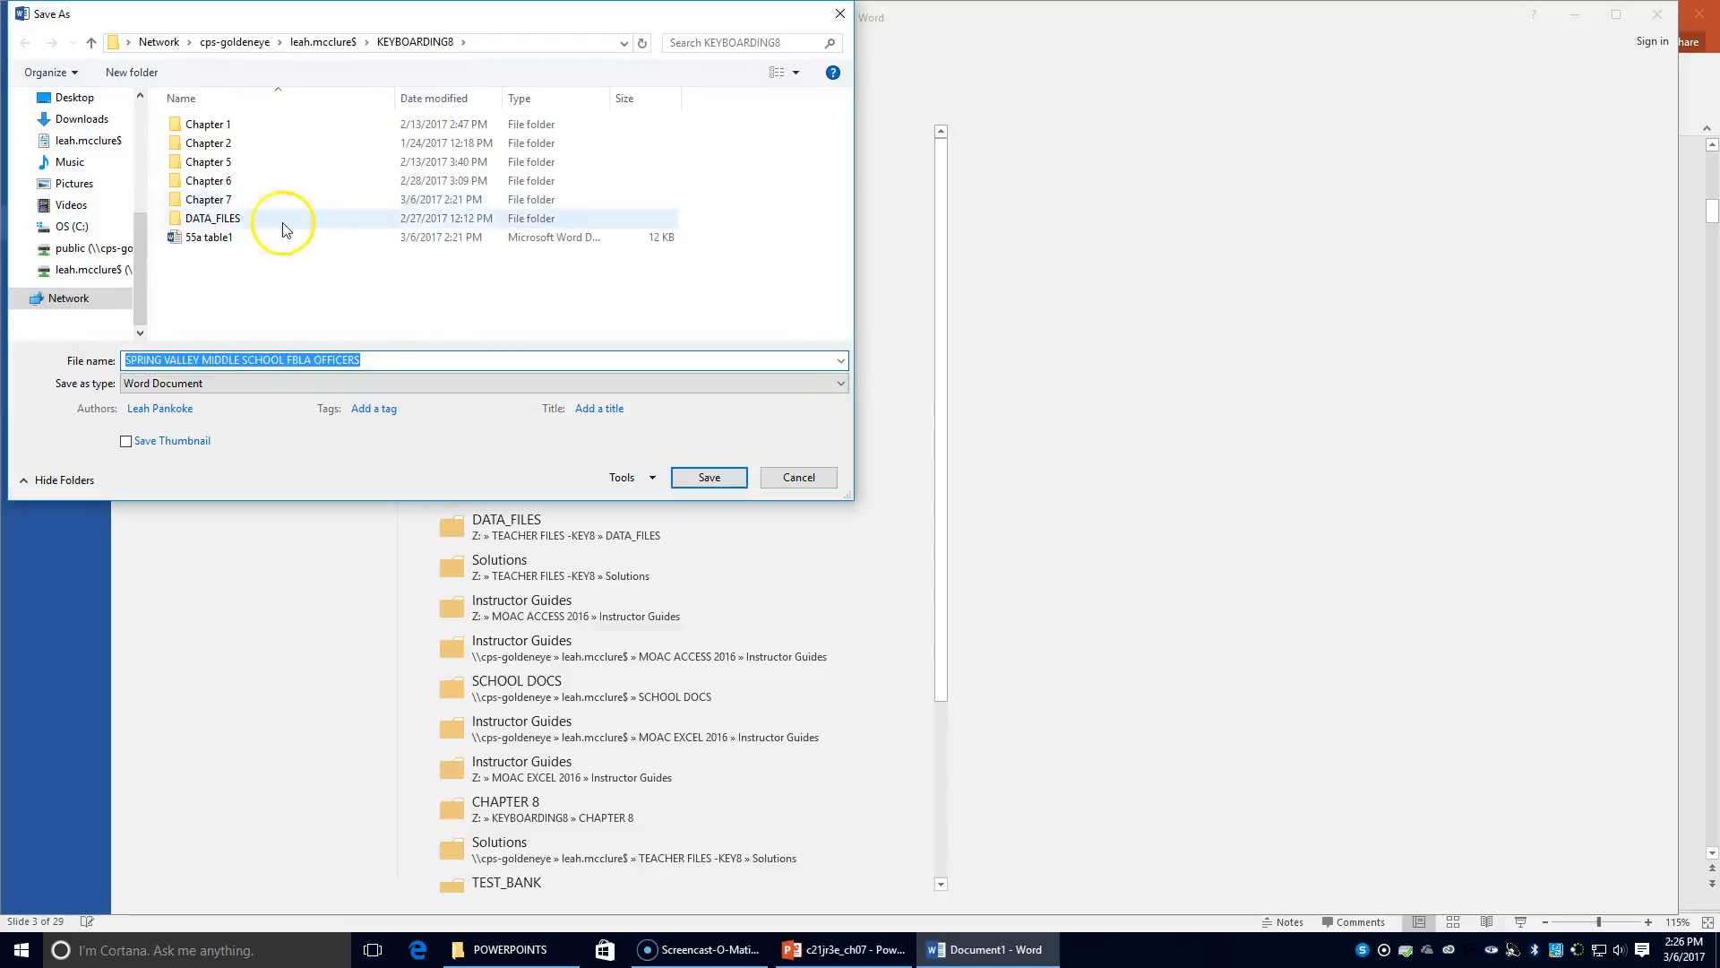
pyautogui.moveTo(212, 238); pyautogui.dragTo(252, 184)
pyautogui.click(216, 205)
pyautogui.doubleClick(216, 204)
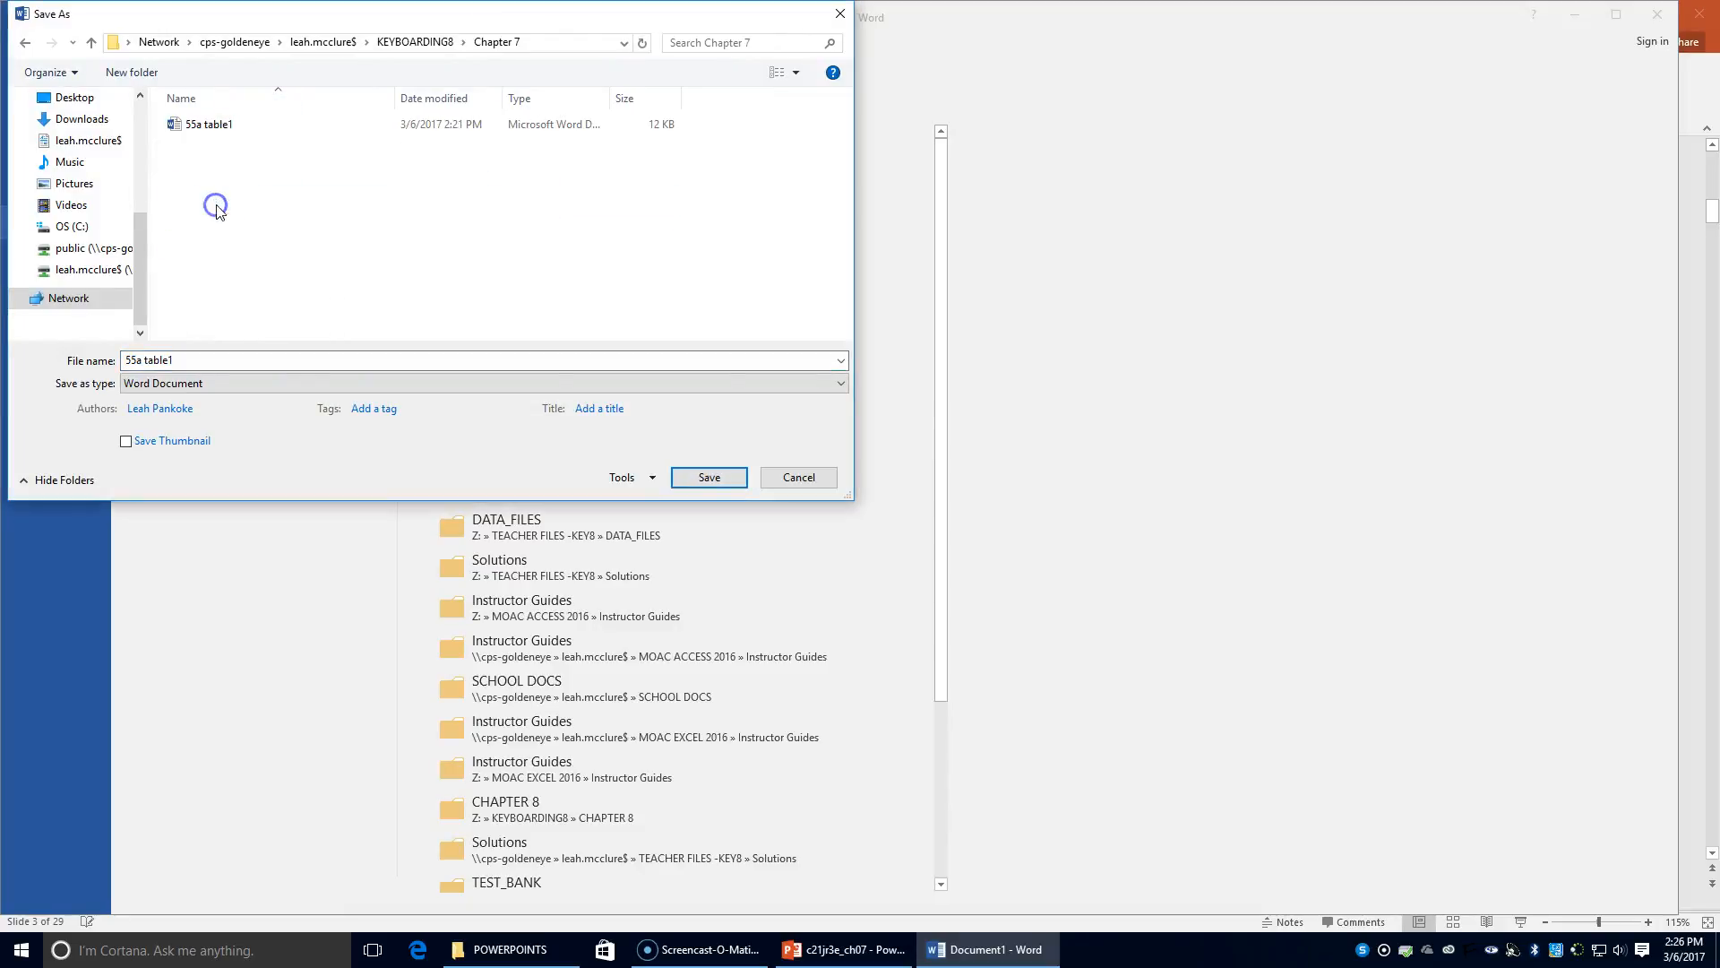
pyautogui.click(192, 359)
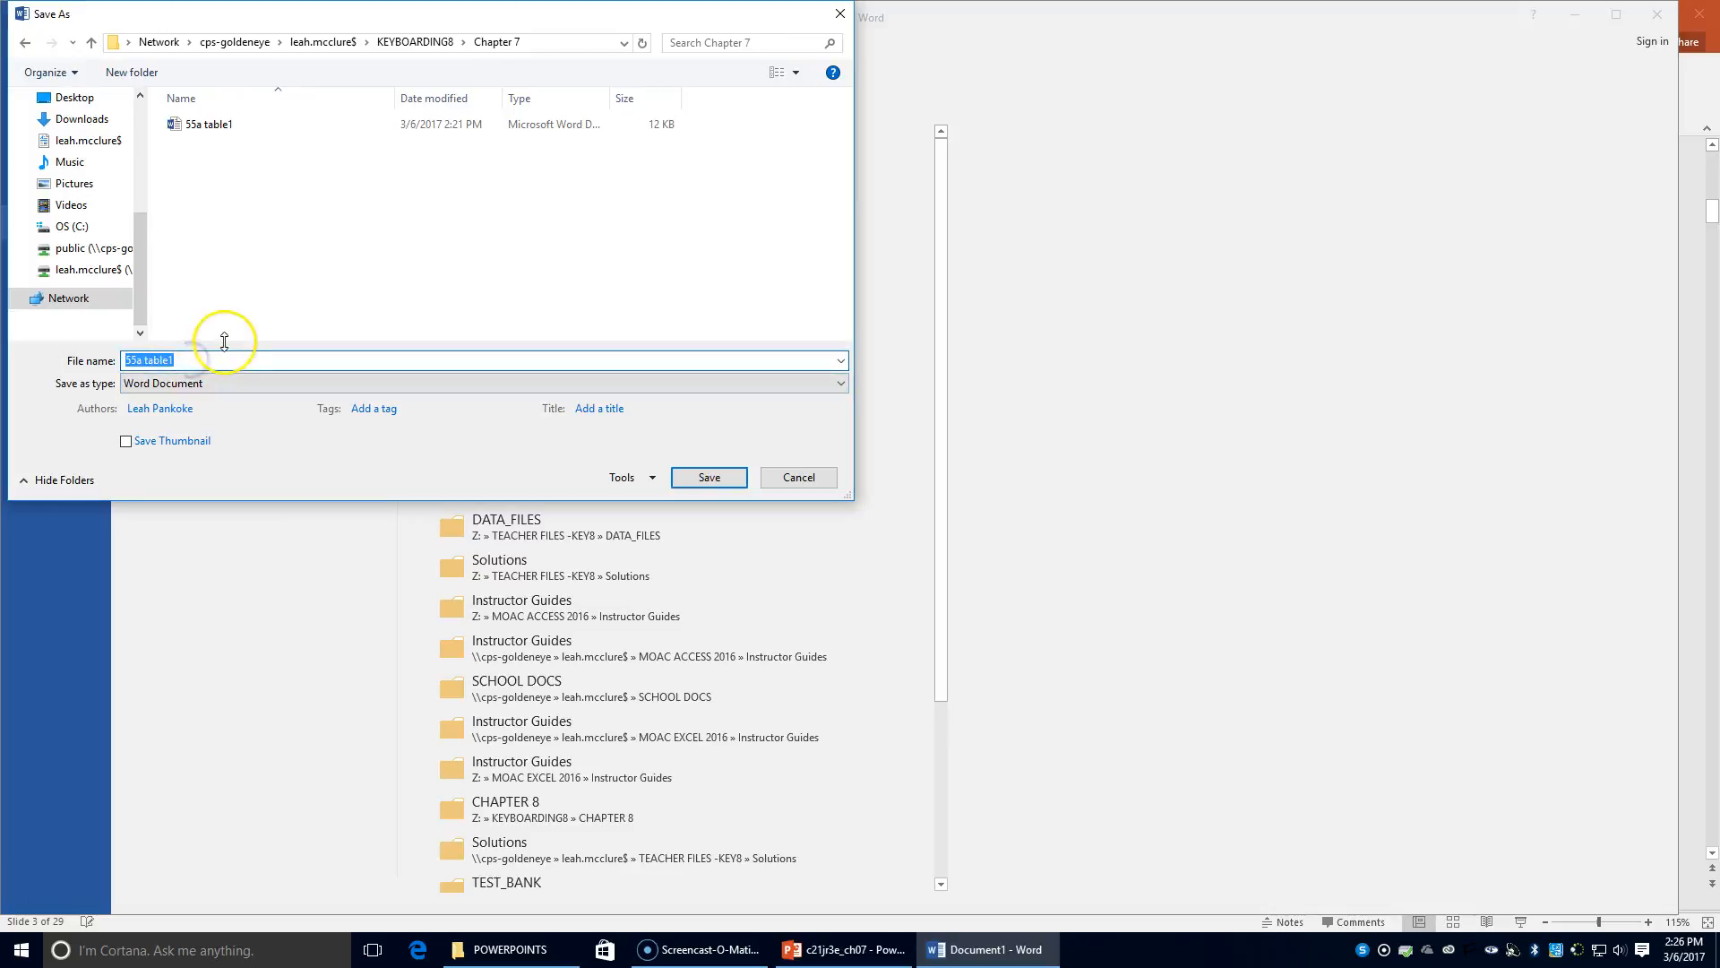
pyautogui.write('55')
pyautogui.write('a tan;e')
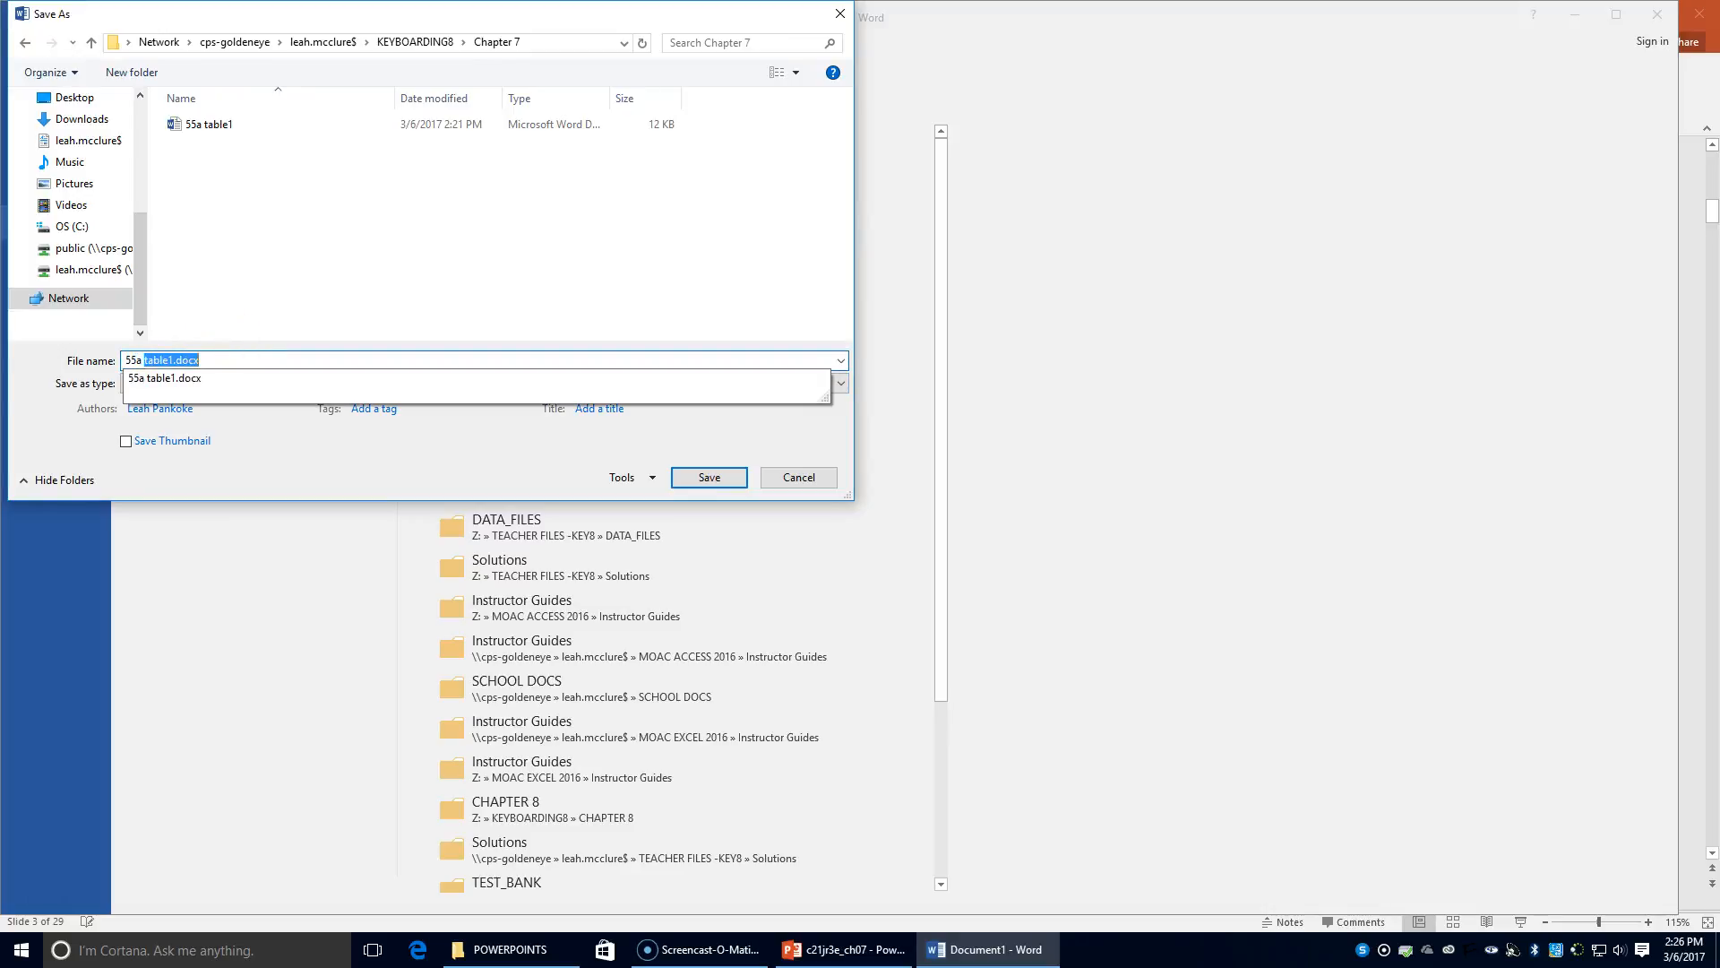
pyautogui.press('BackSpace')
pyautogui.press('BackSpace')
pyautogui.press('BackSpace')
pyautogui.press('BackSpace')
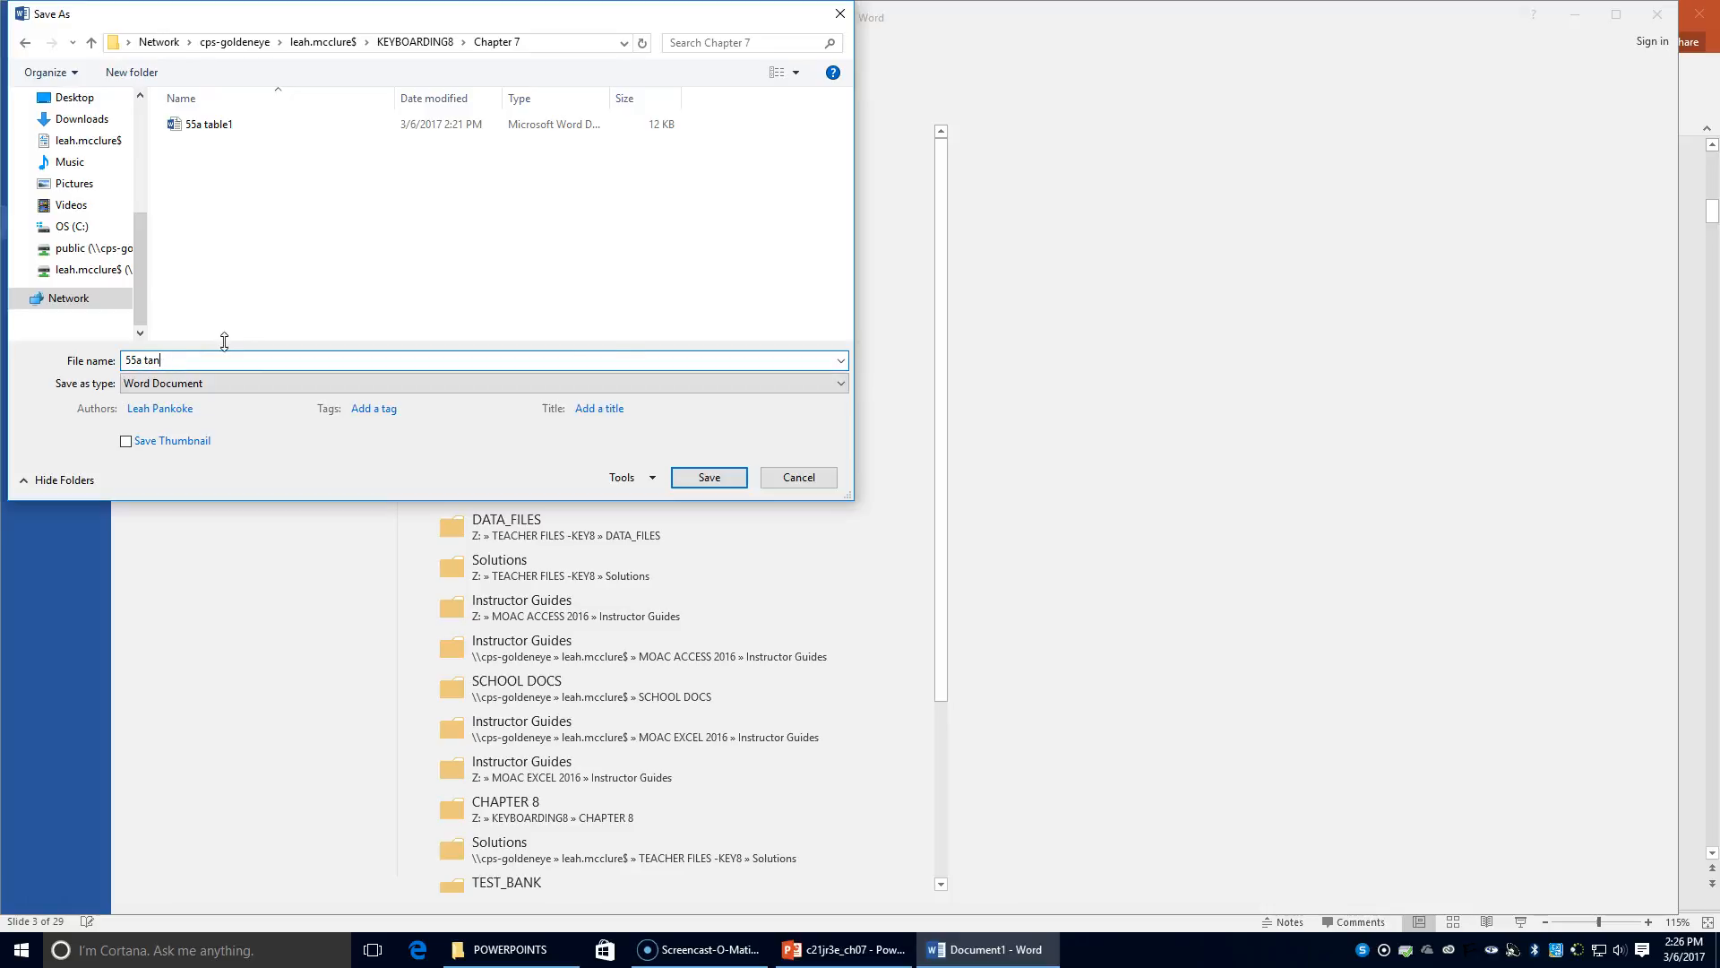
pyautogui.write('ble')
pyautogui.press('BackSpace')
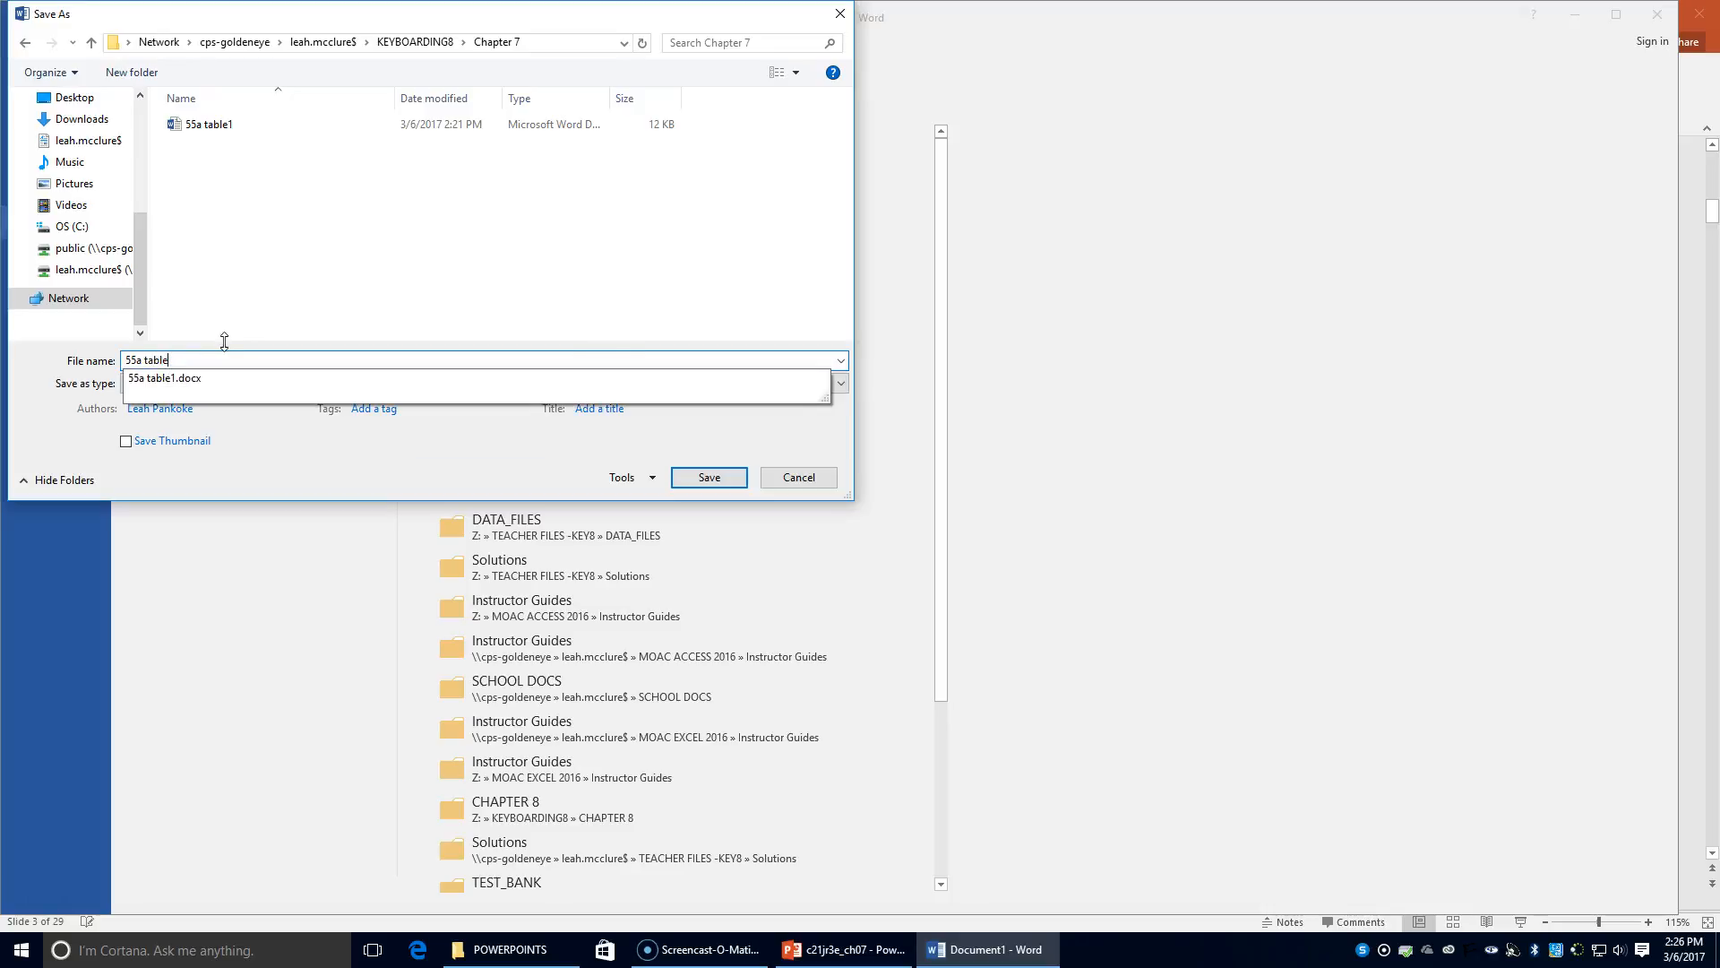
pyautogui.write('2')
pyautogui.click(709, 477)
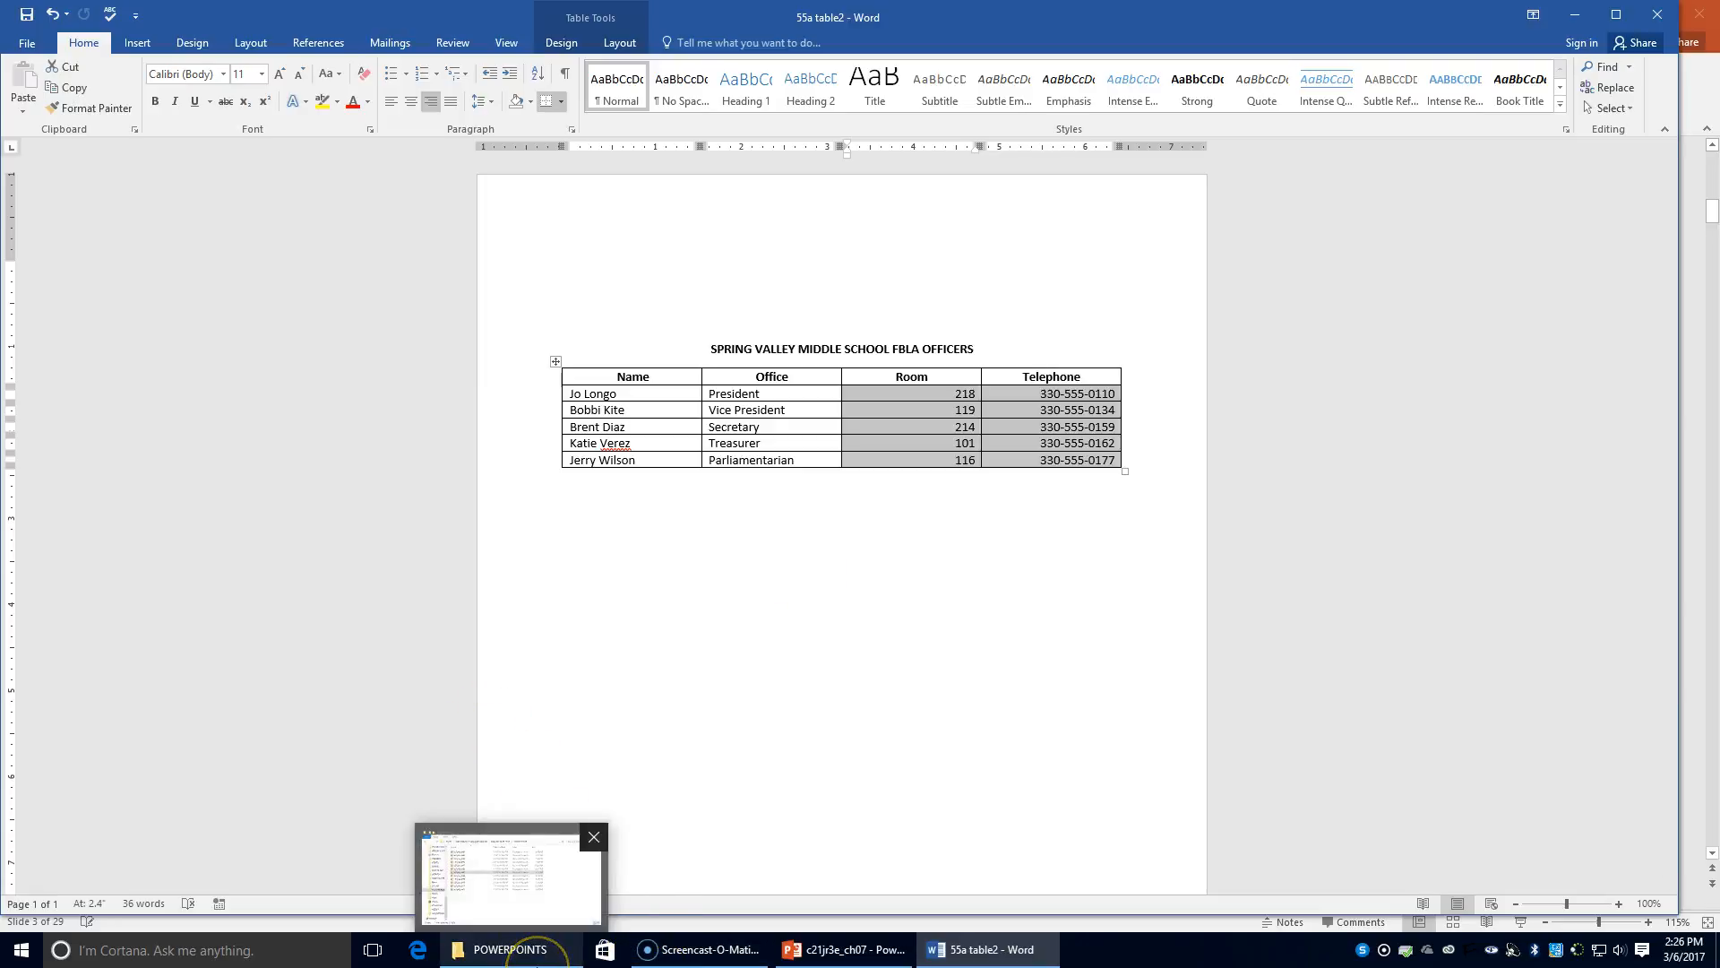
# Switch to PowerPoint and show slide 5, Column Widths
pyautogui.click(930, 957)
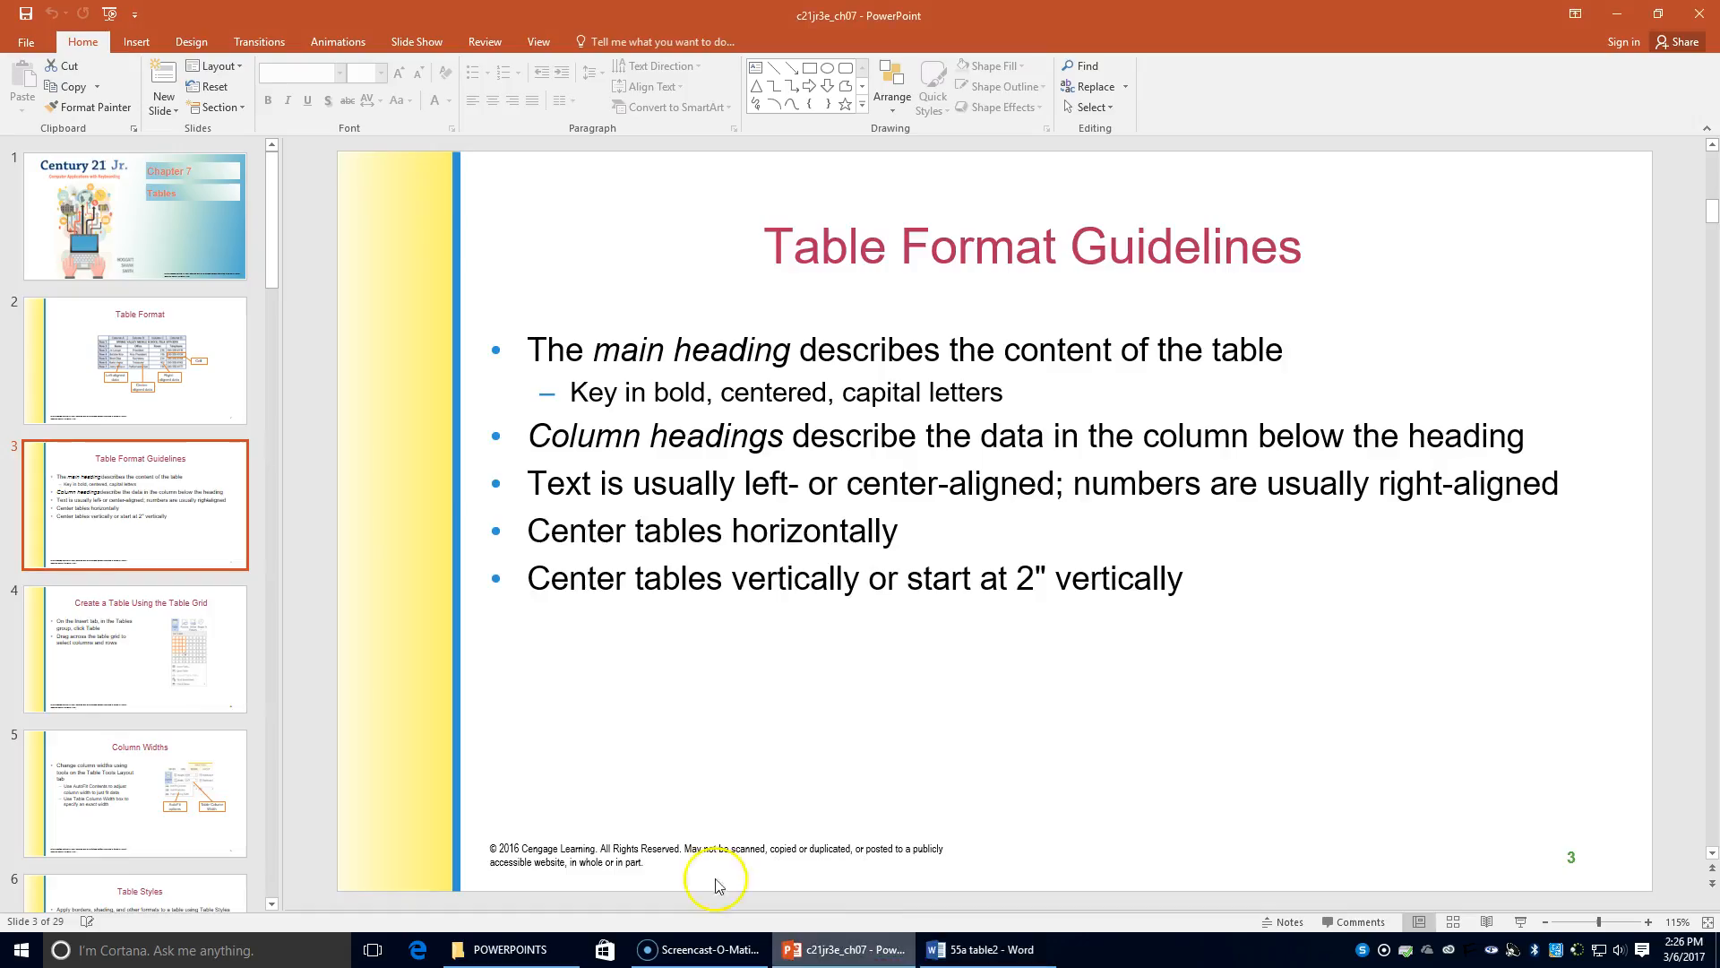
pyautogui.click(98, 654)
pyautogui.click(171, 768)
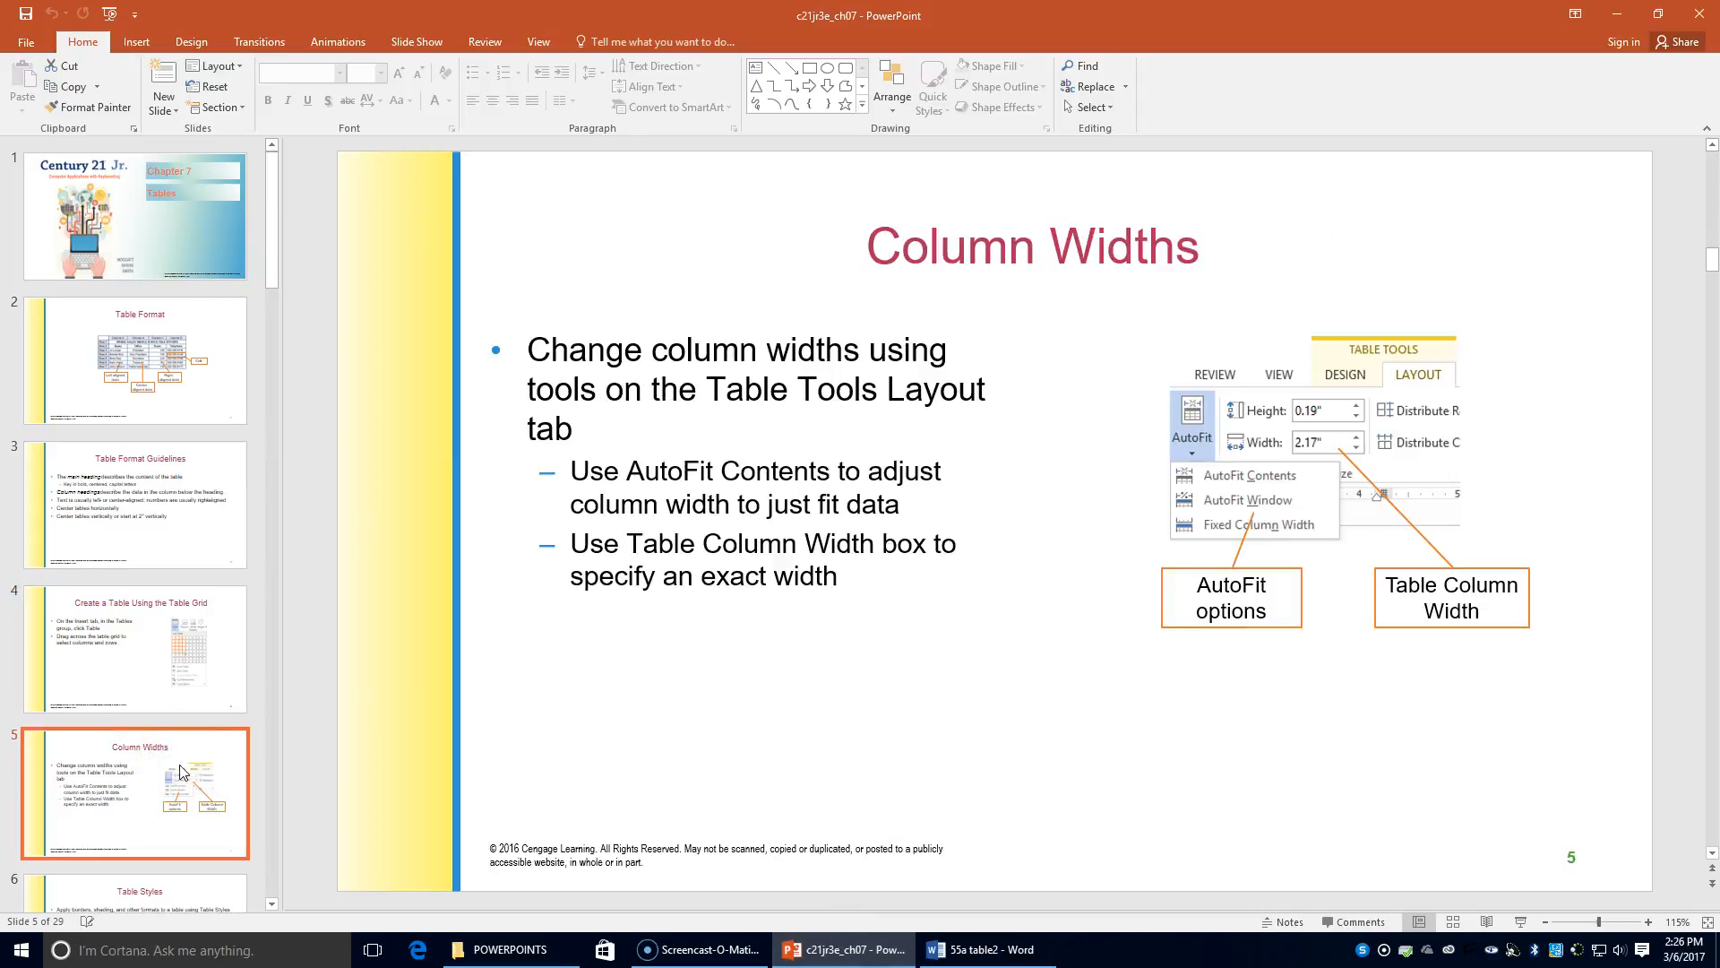
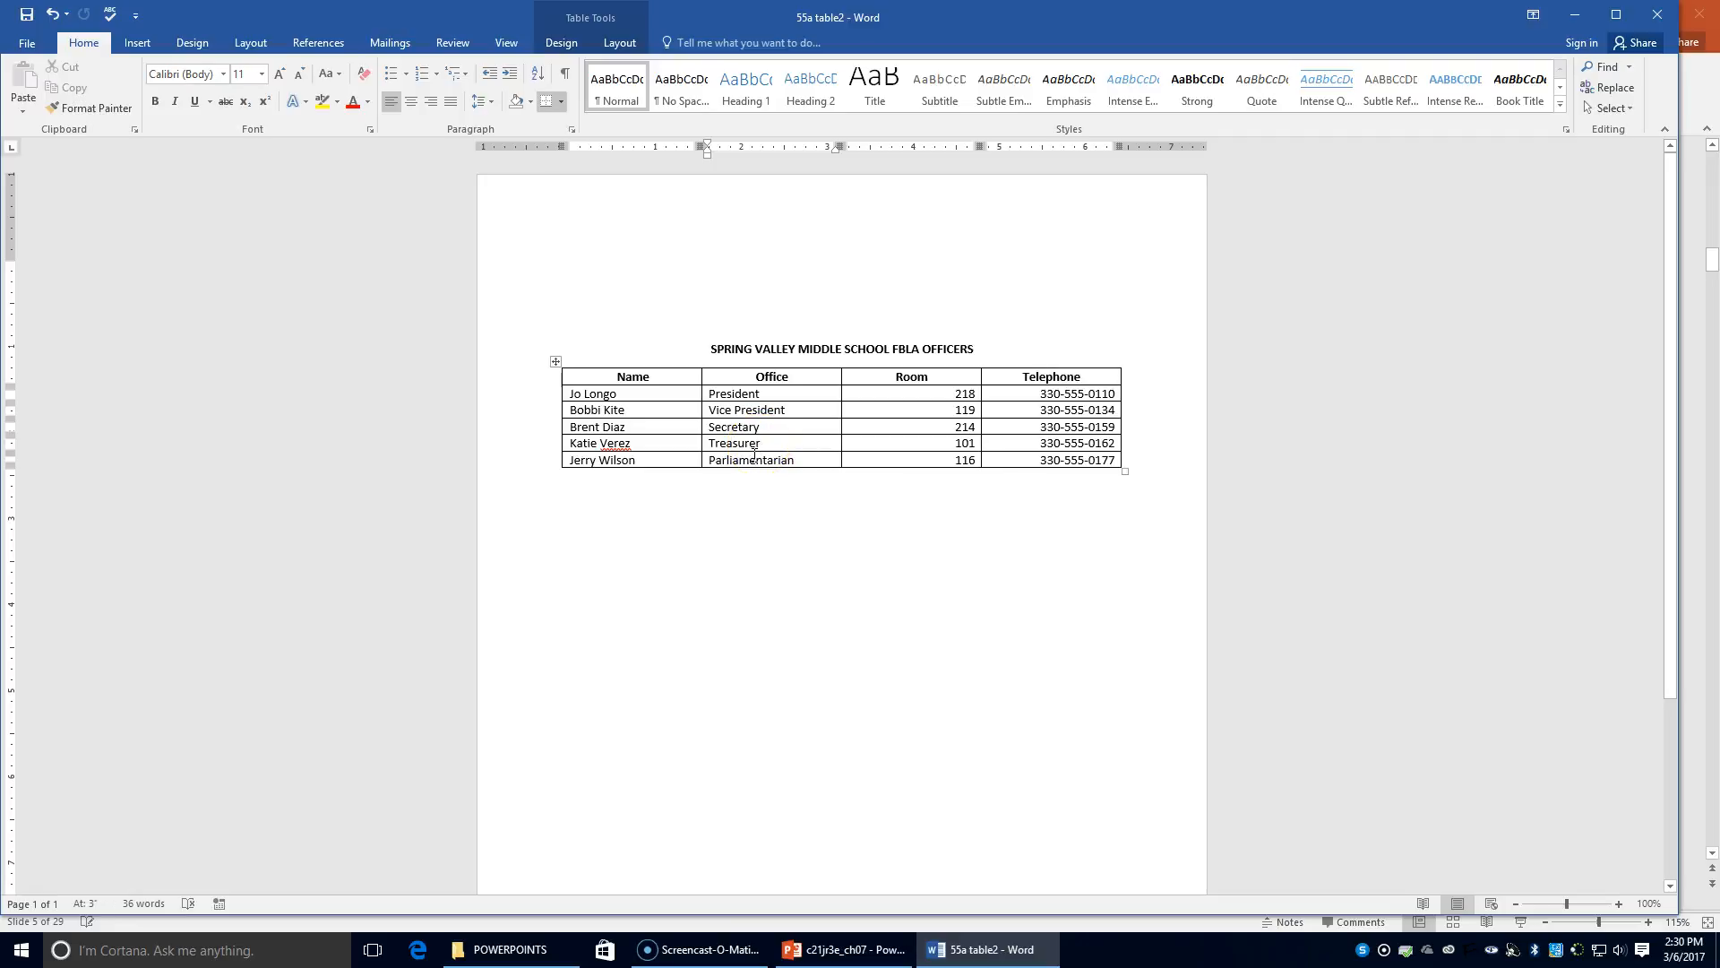
# Show the Table Tools Layout commands for the FBLA officers table
pyautogui.click(618, 41)
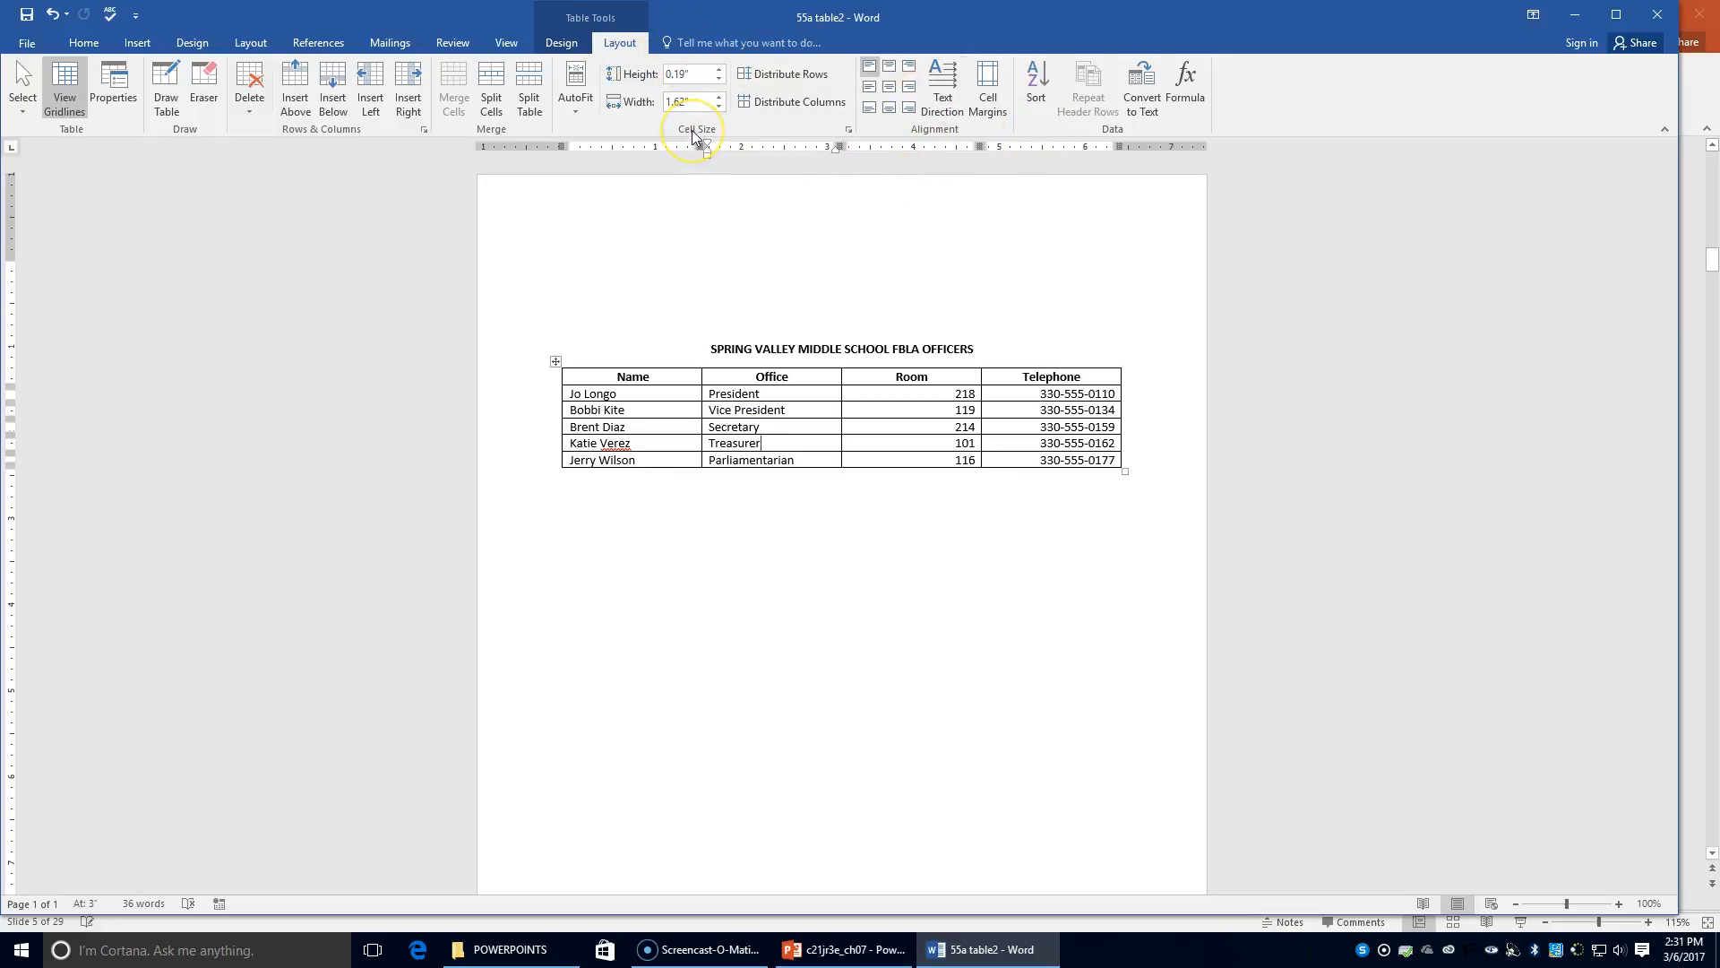
# Apply AutoFit Contents to the FBLA officers table's columns
pyautogui.click(584, 94)
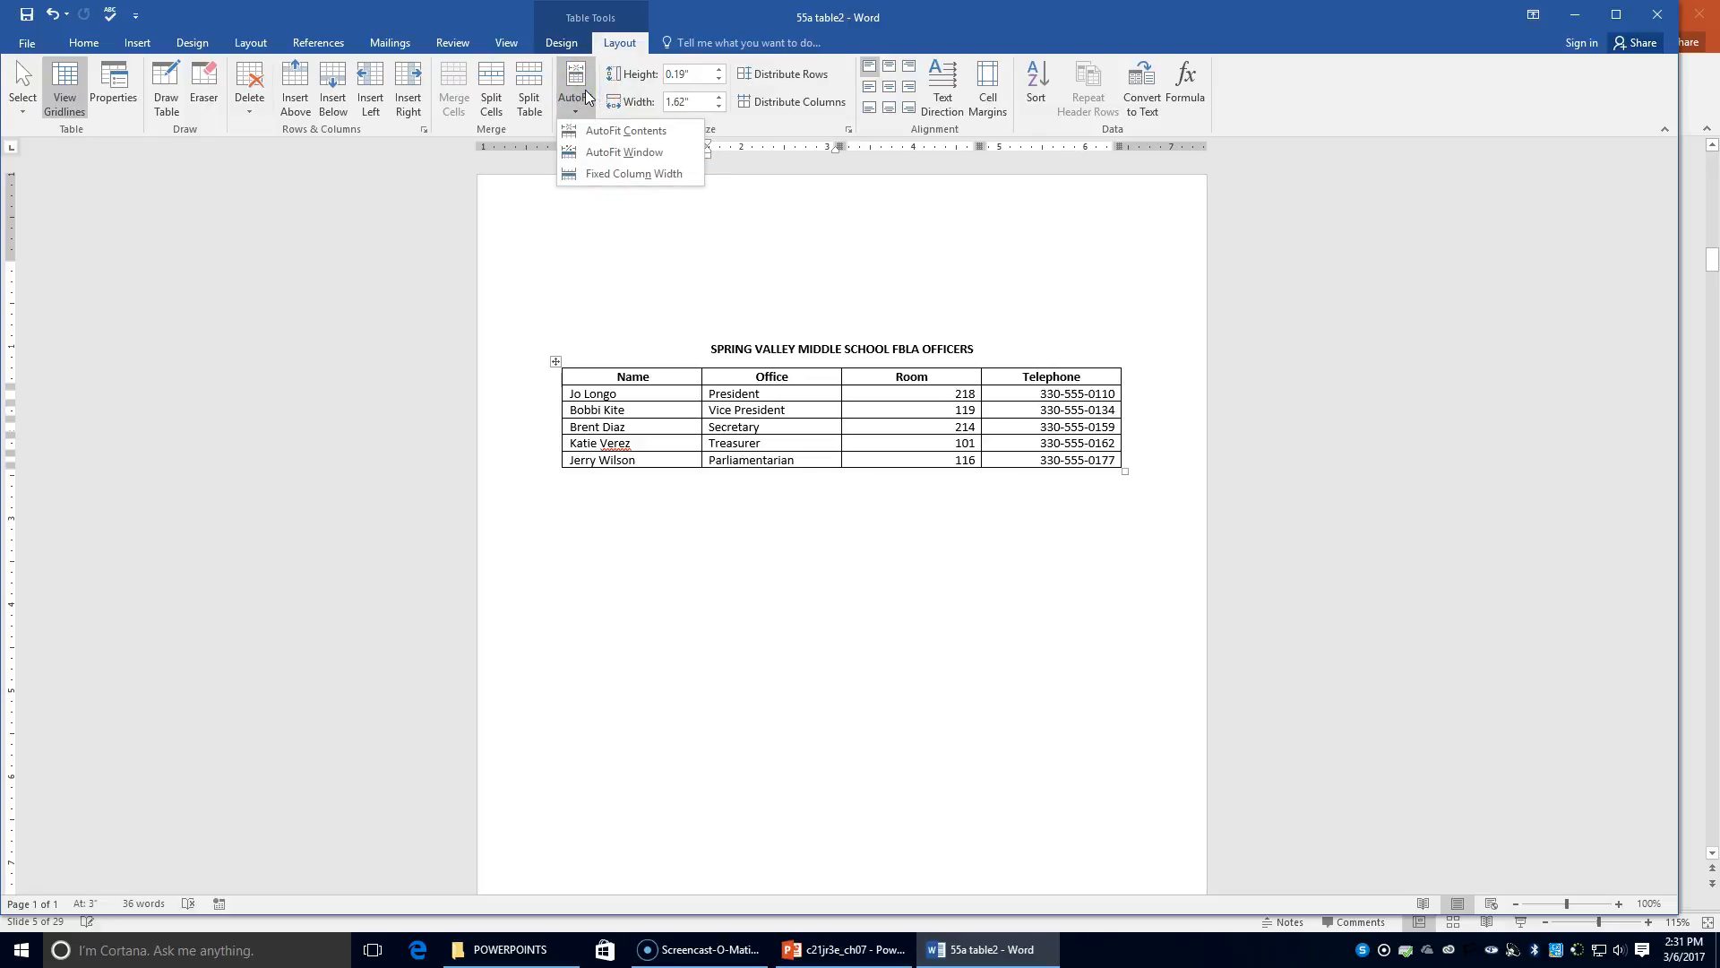
pyautogui.click(608, 133)
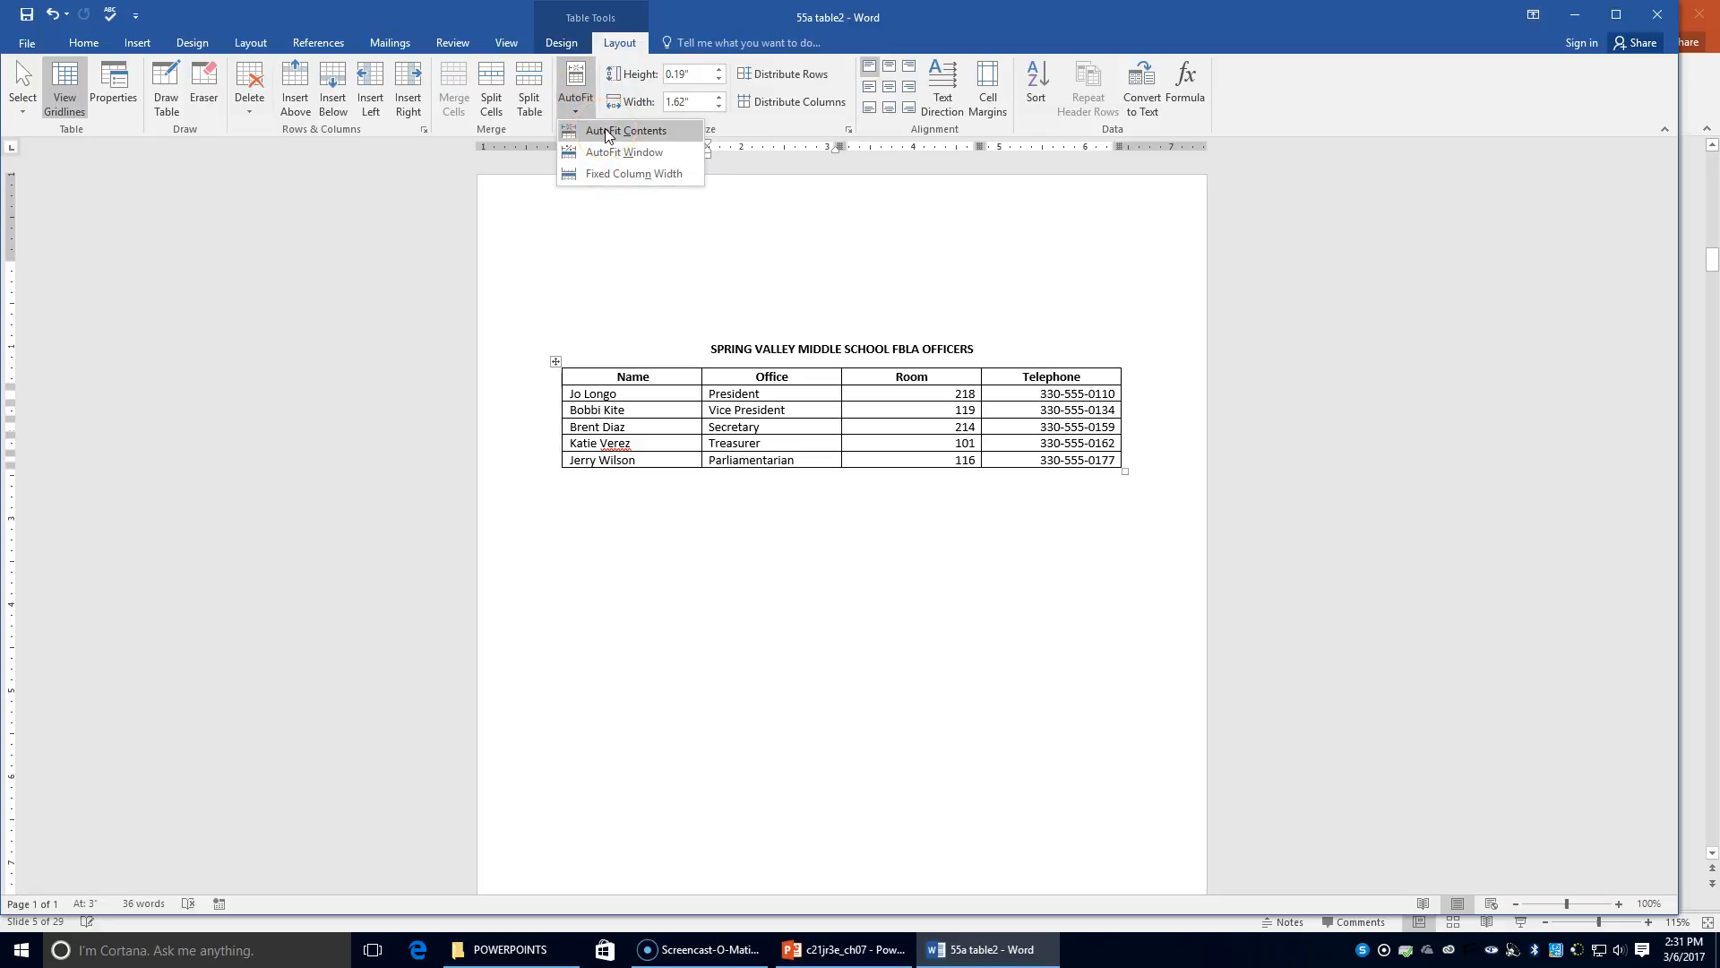
pyautogui.click(607, 133)
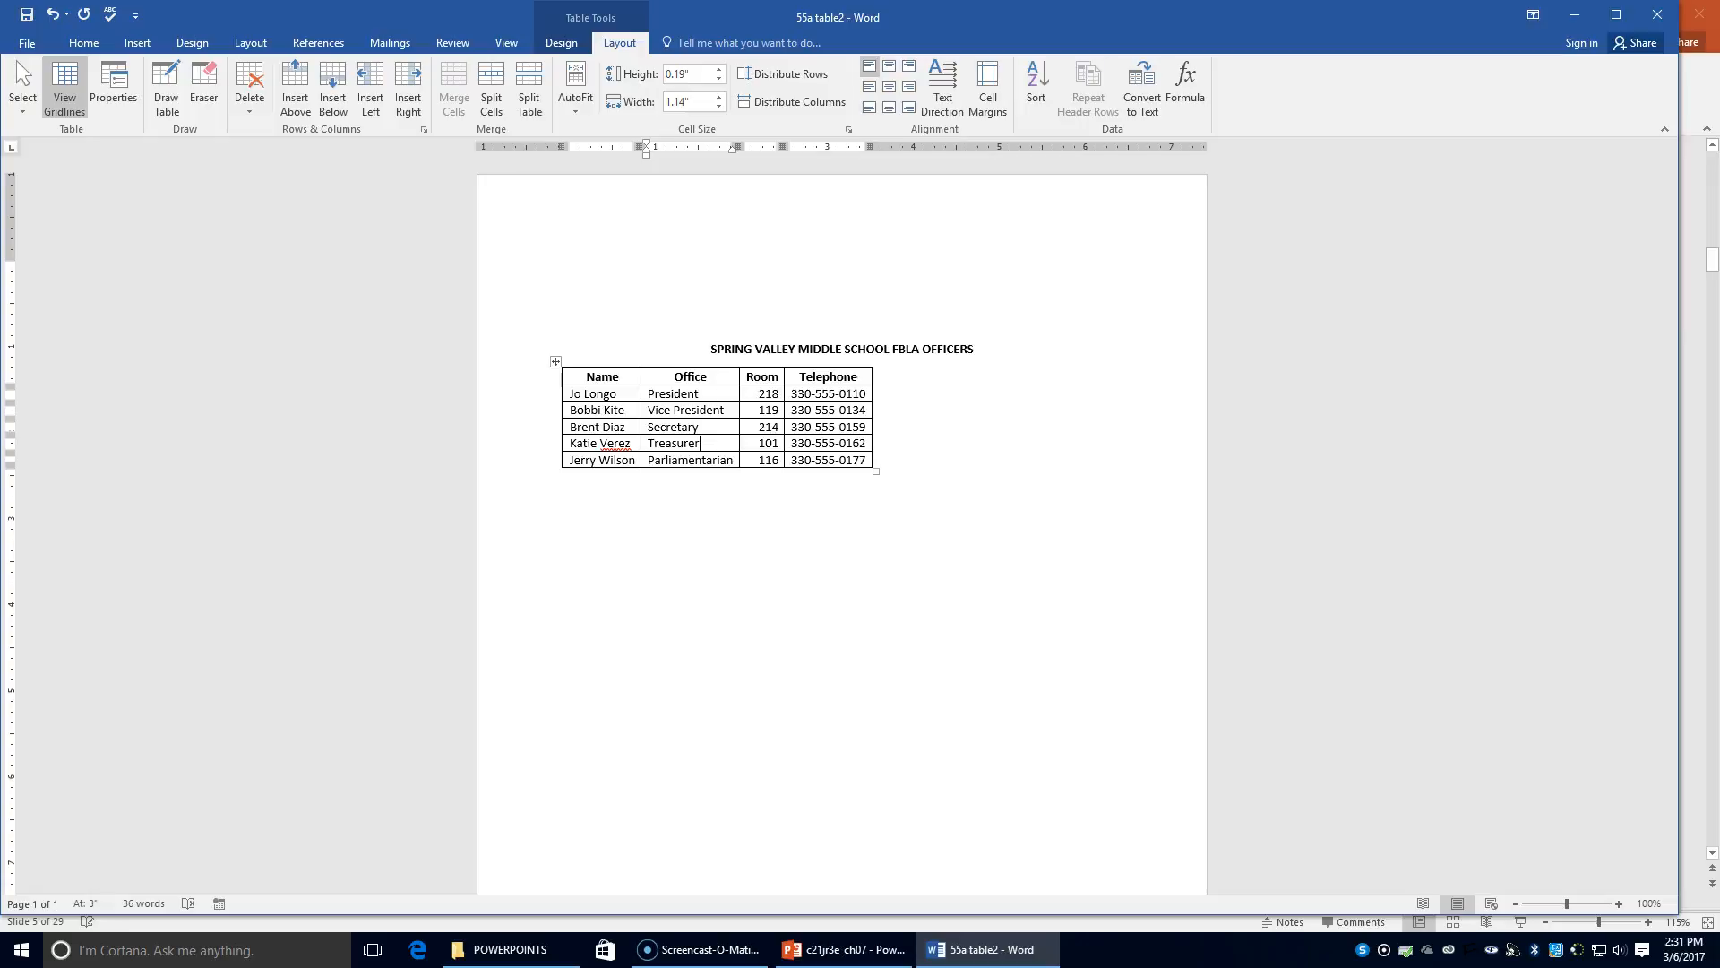
# Save a copy in the Chapter 7 folder under the new name '55b table1'
pyautogui.click(27, 43)
pyautogui.click(39, 222)
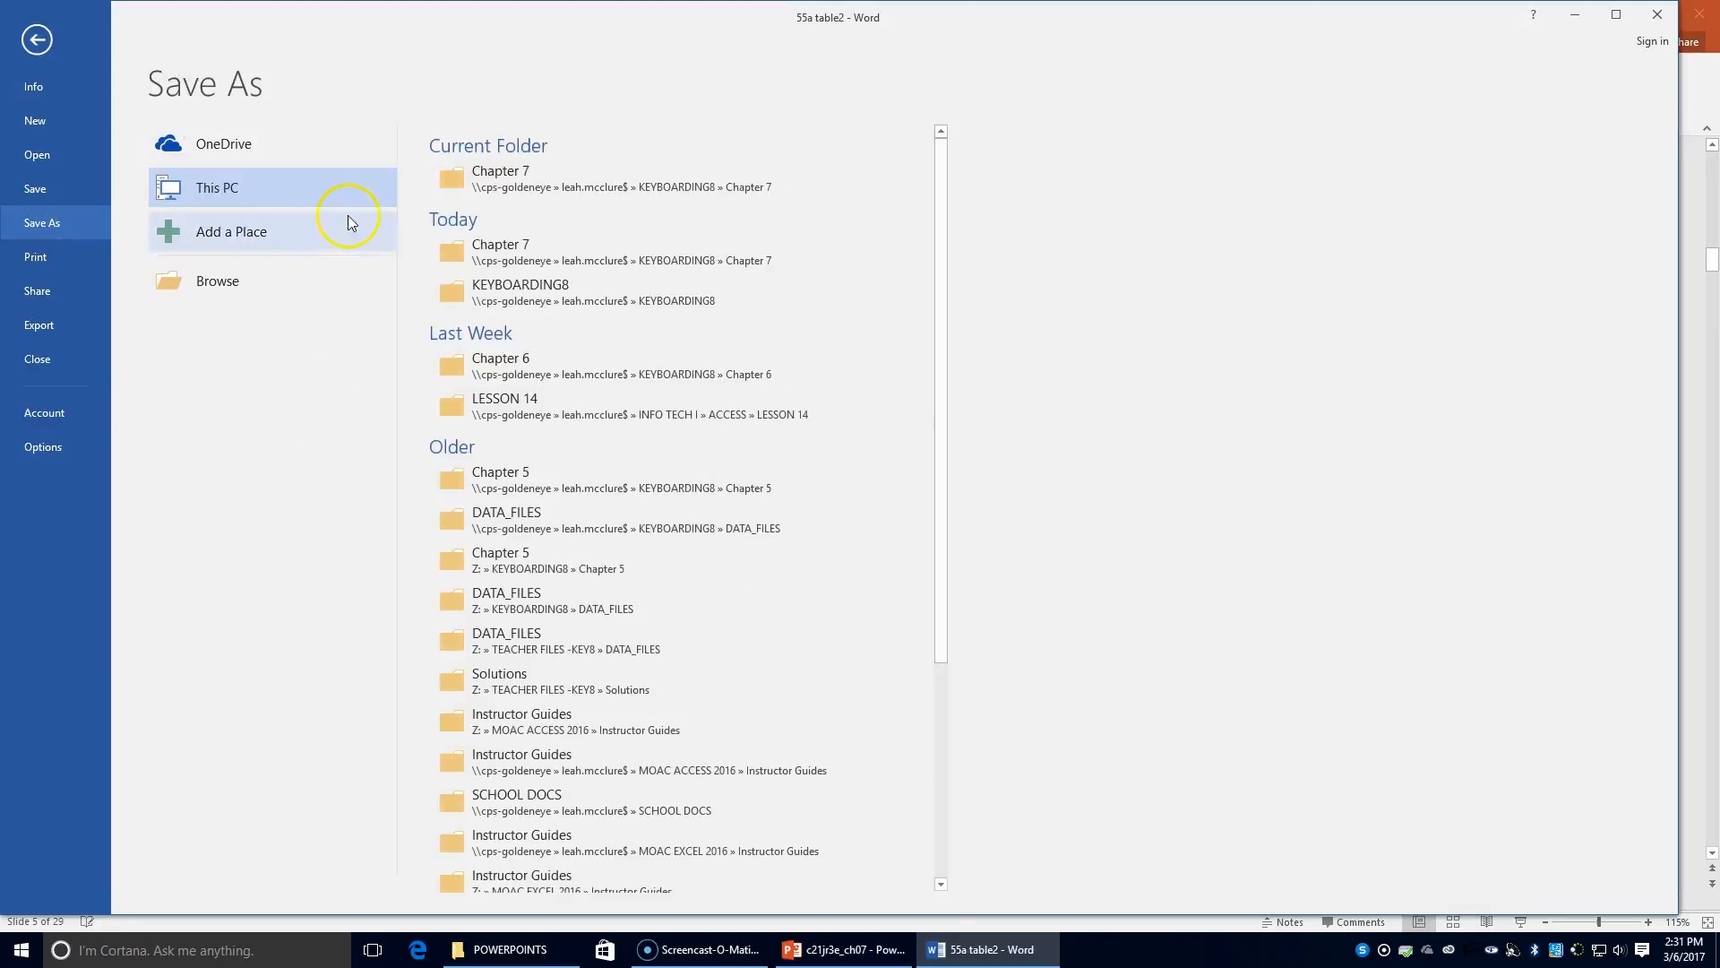
pyautogui.click(478, 177)
pyautogui.click(141, 361)
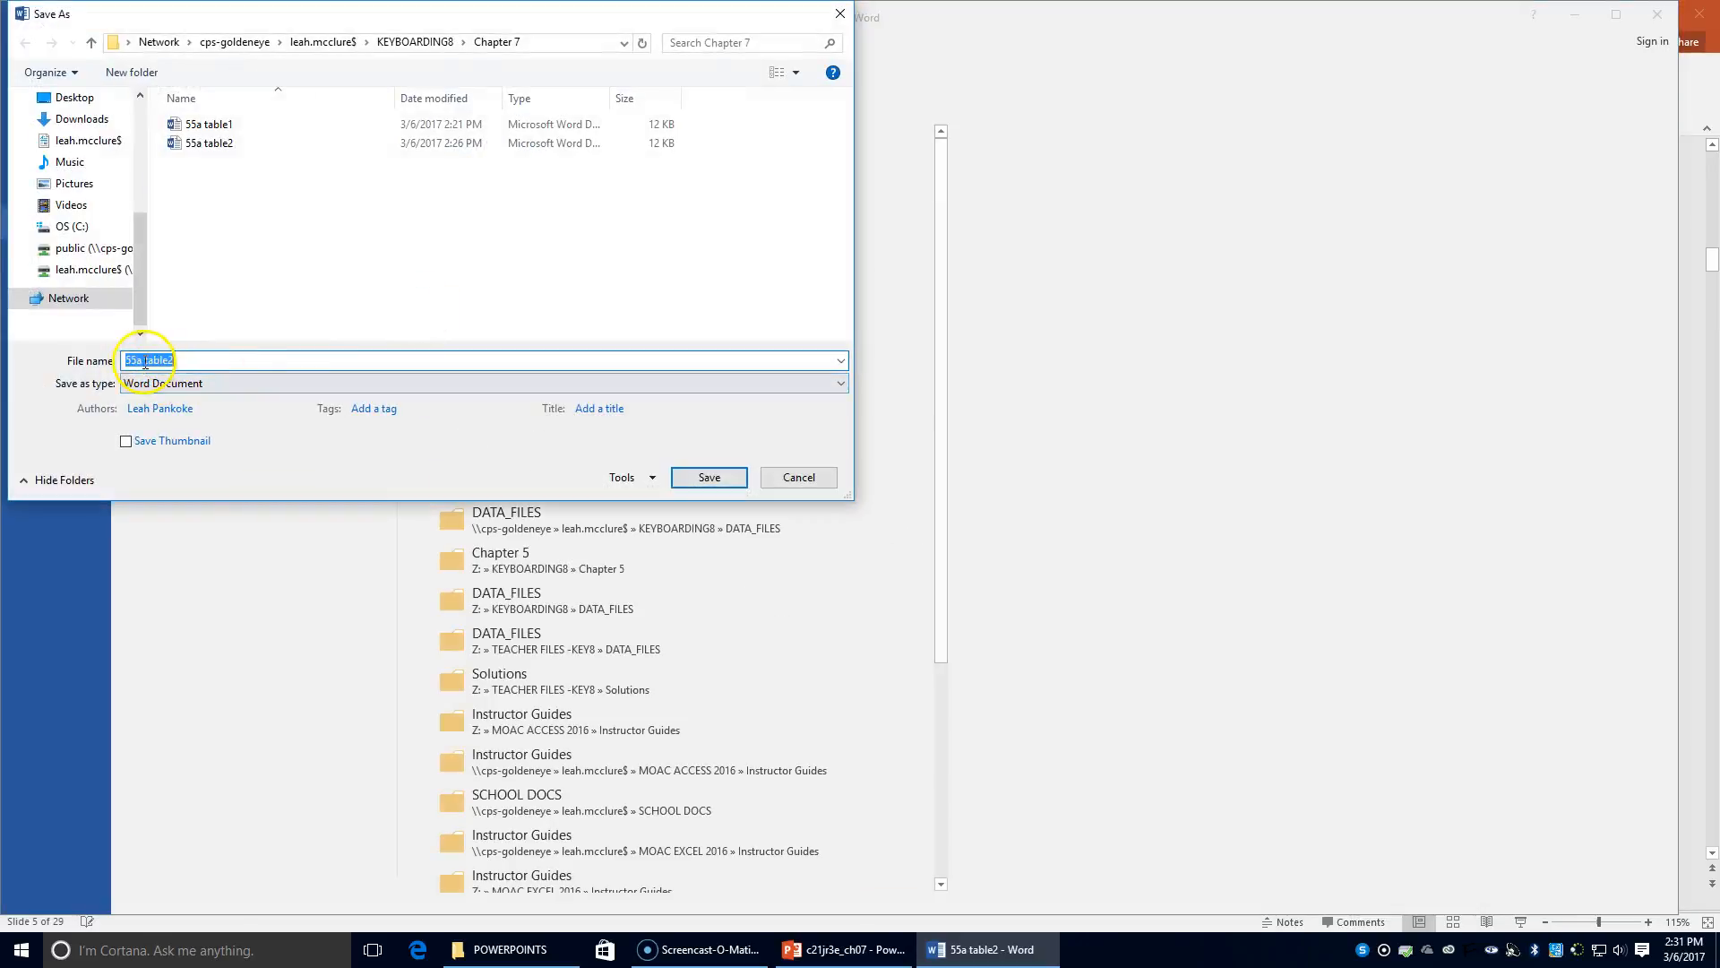
pyautogui.press('BackSpace')
pyautogui.write('b')
pyautogui.click(310, 361)
pyautogui.press('BackSpace')
pyautogui.click(706, 477)
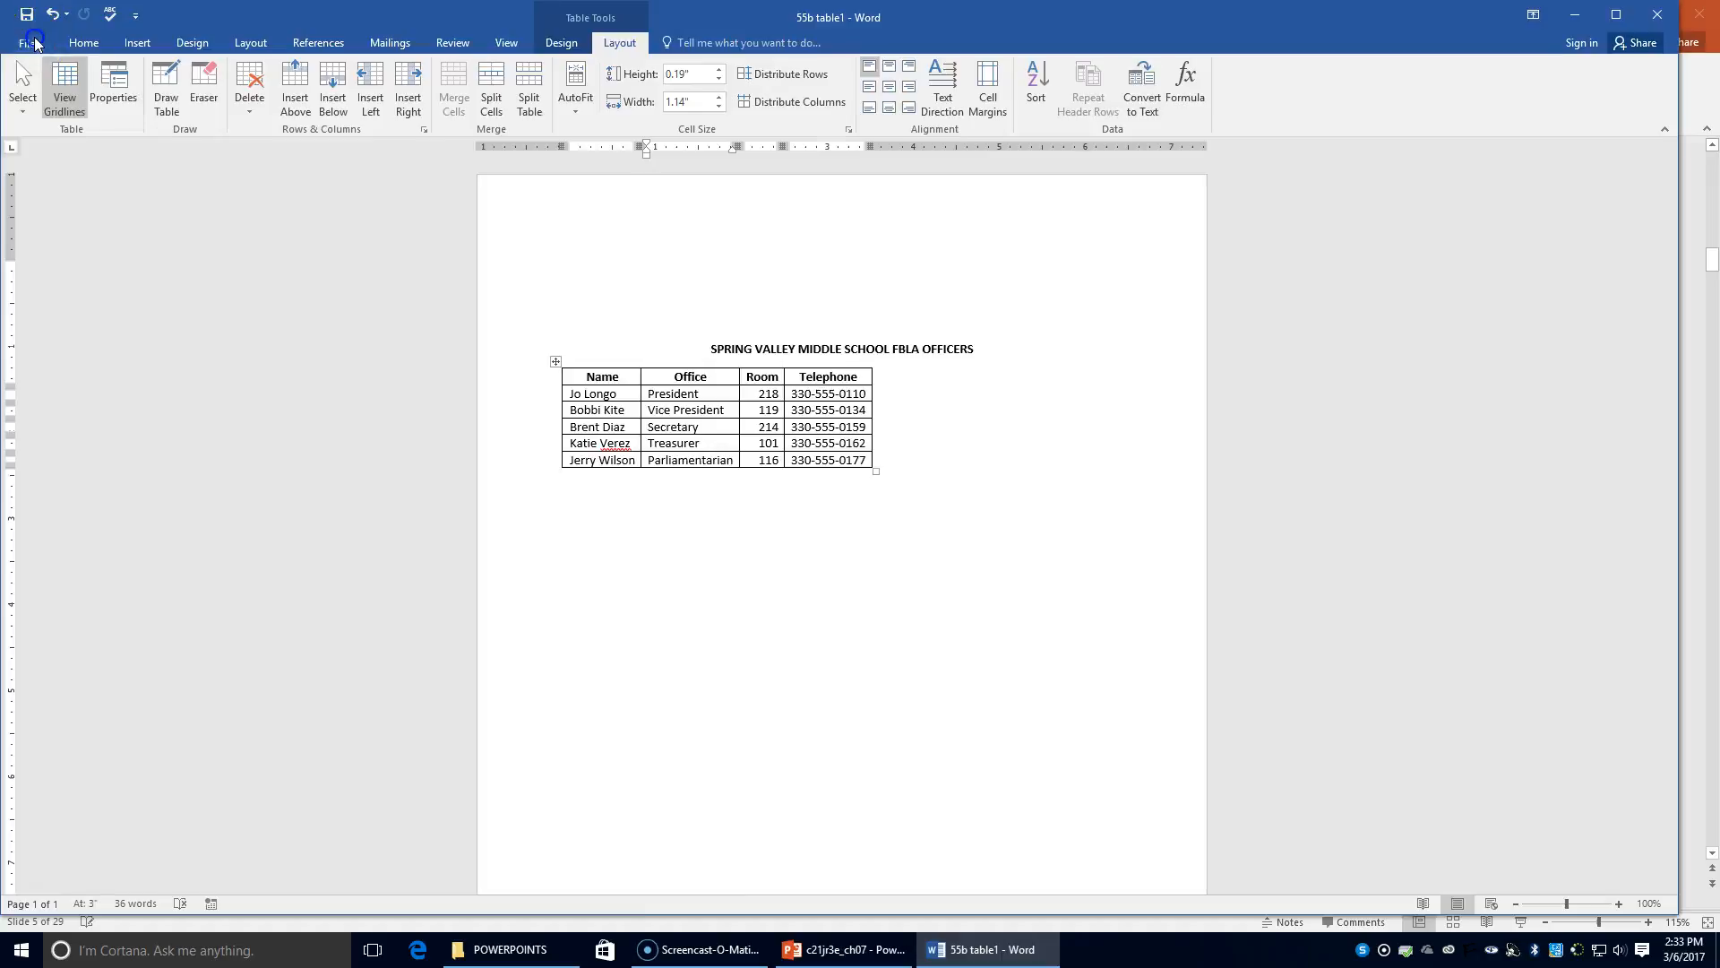
# Try opening 55a table1 from the recent documents list and dismiss the file-not-found error
pyautogui.click(34, 43)
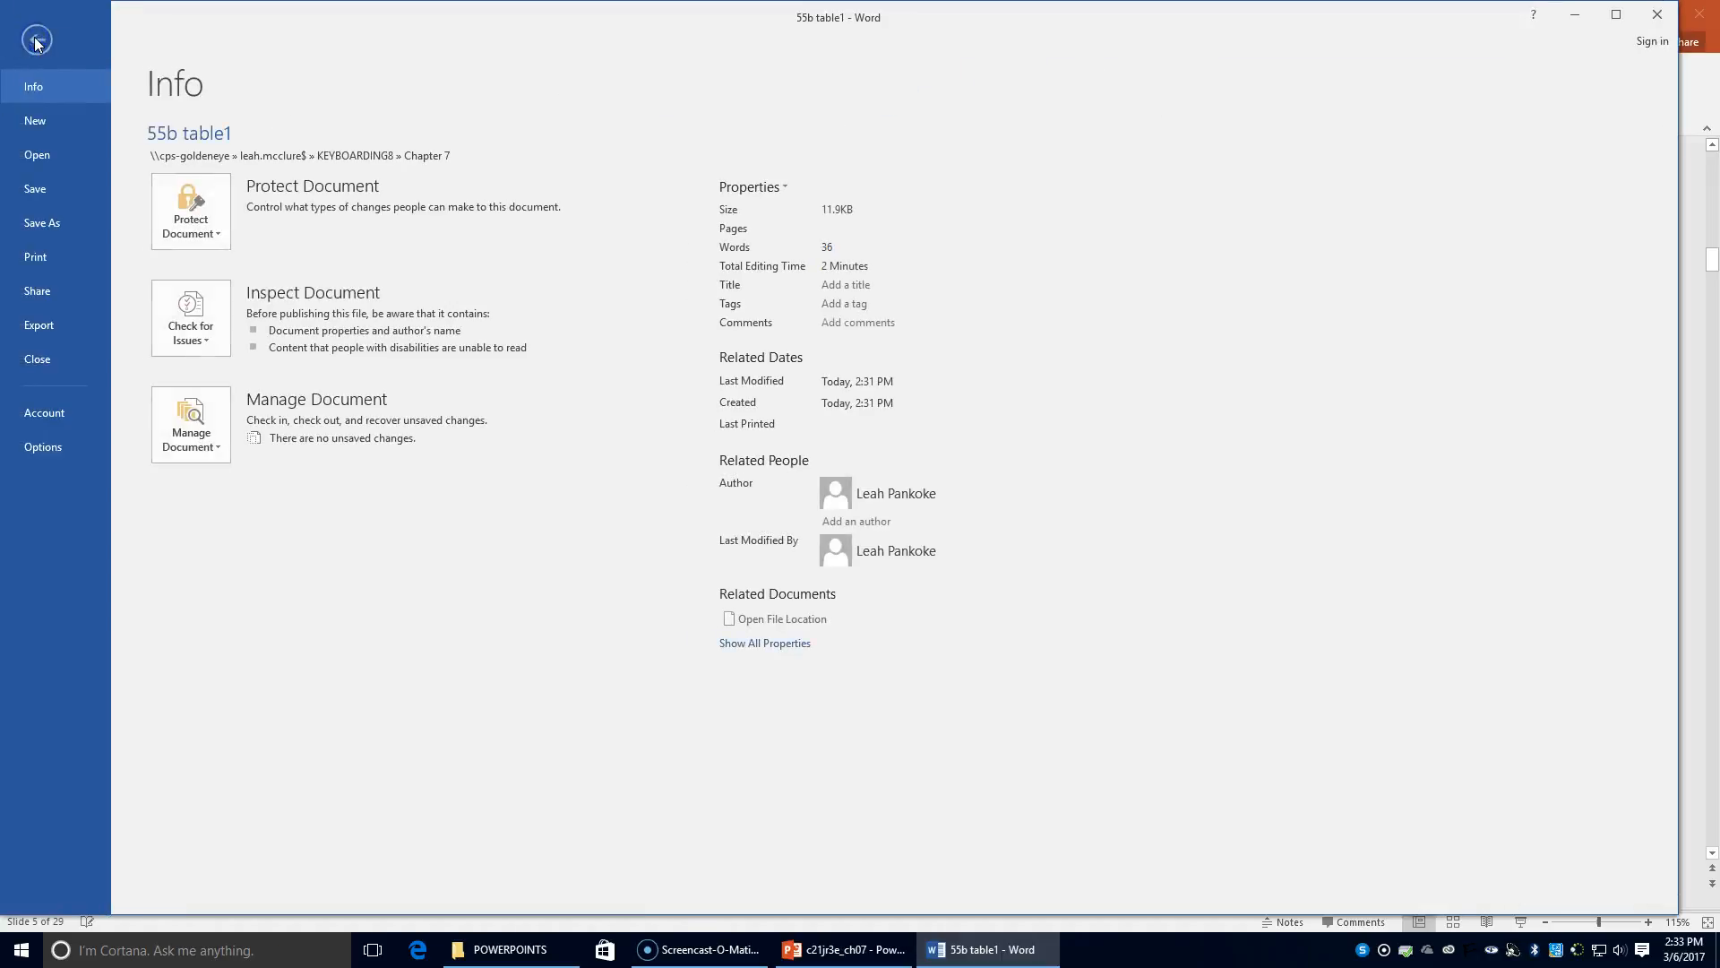
pyautogui.click(58, 154)
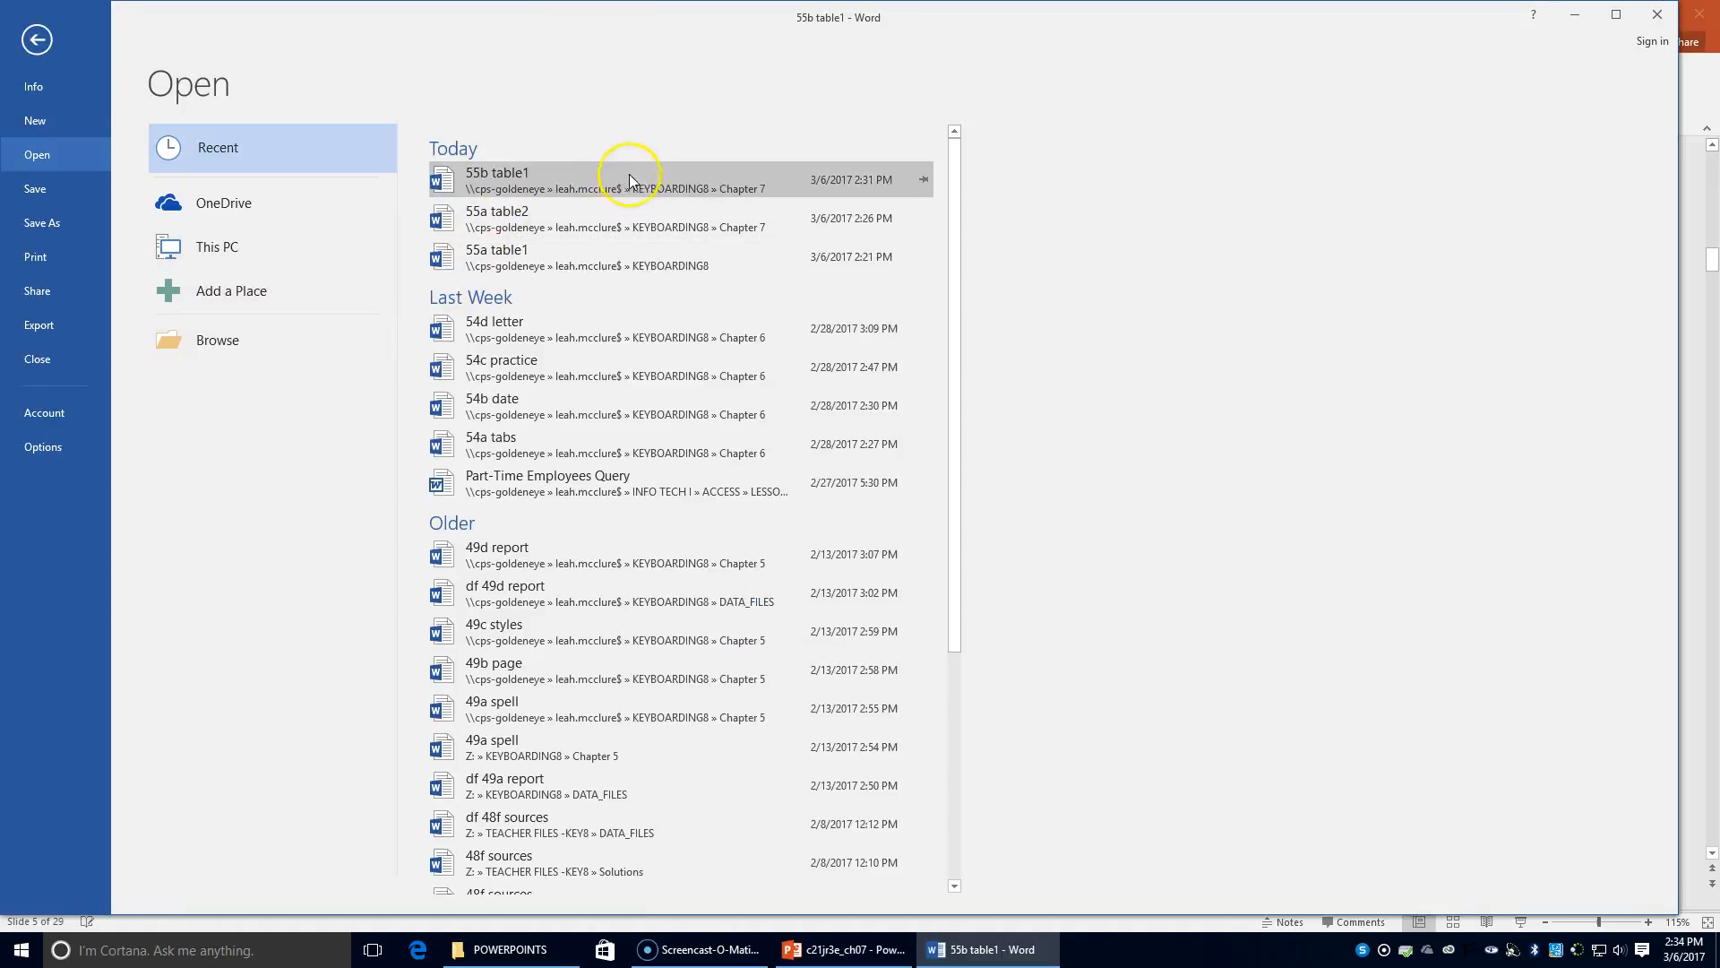
pyautogui.click(512, 257)
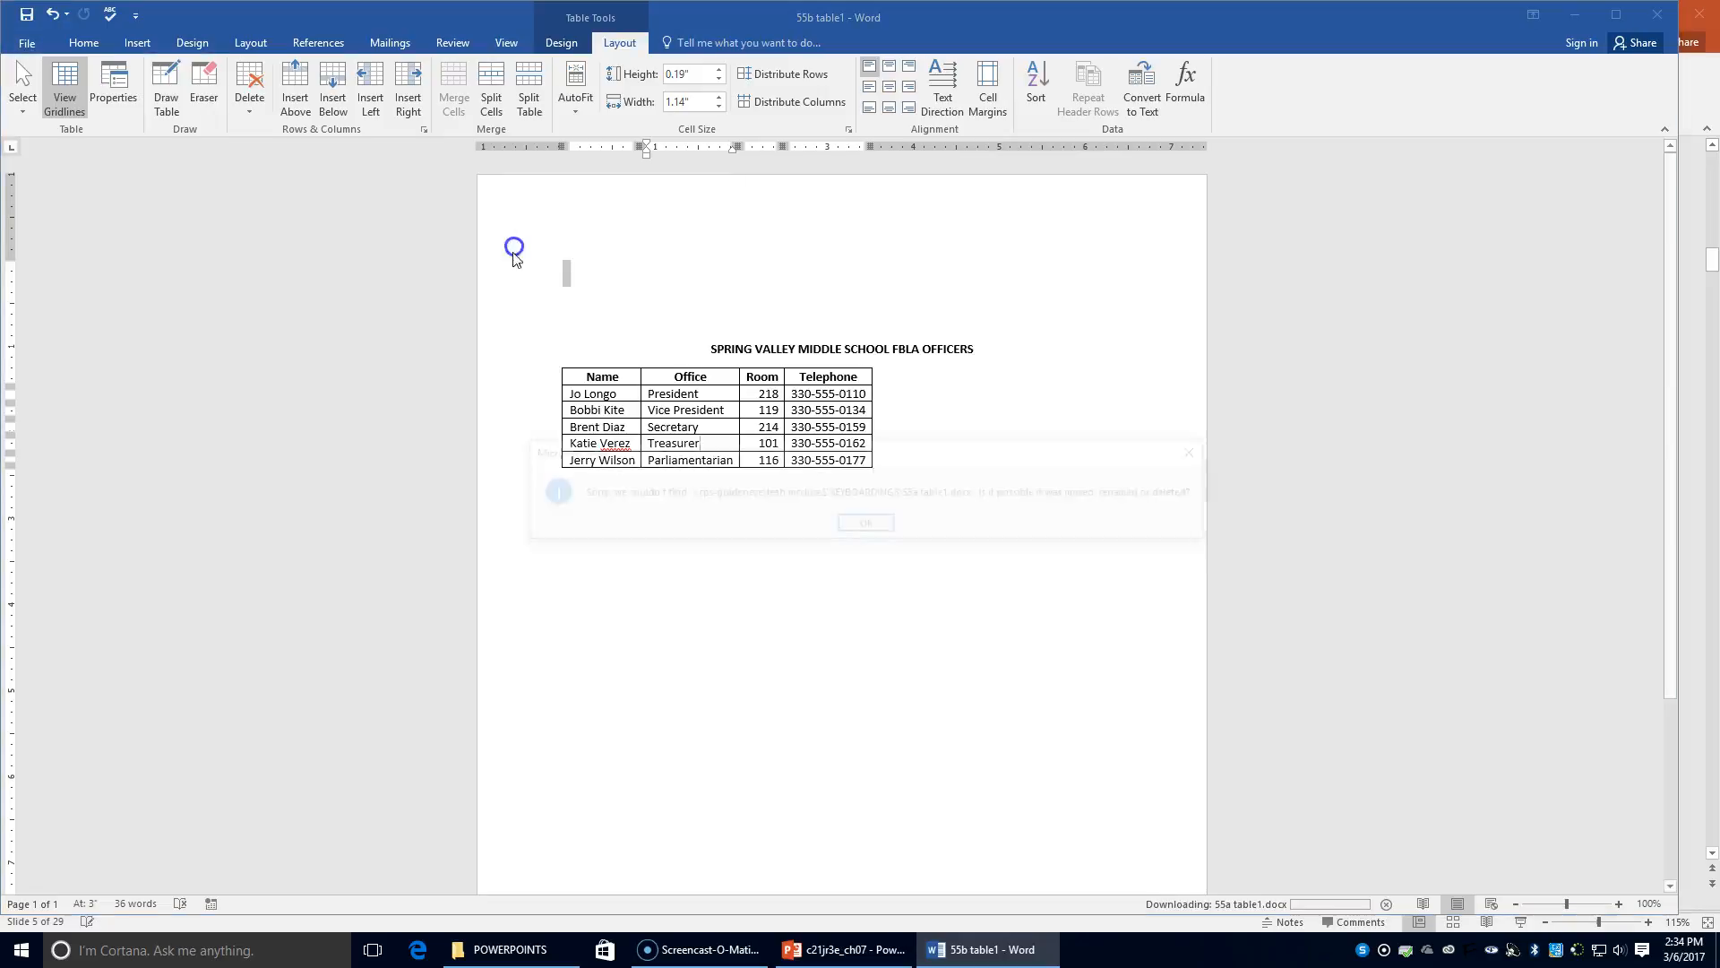
pyautogui.click(865, 524)
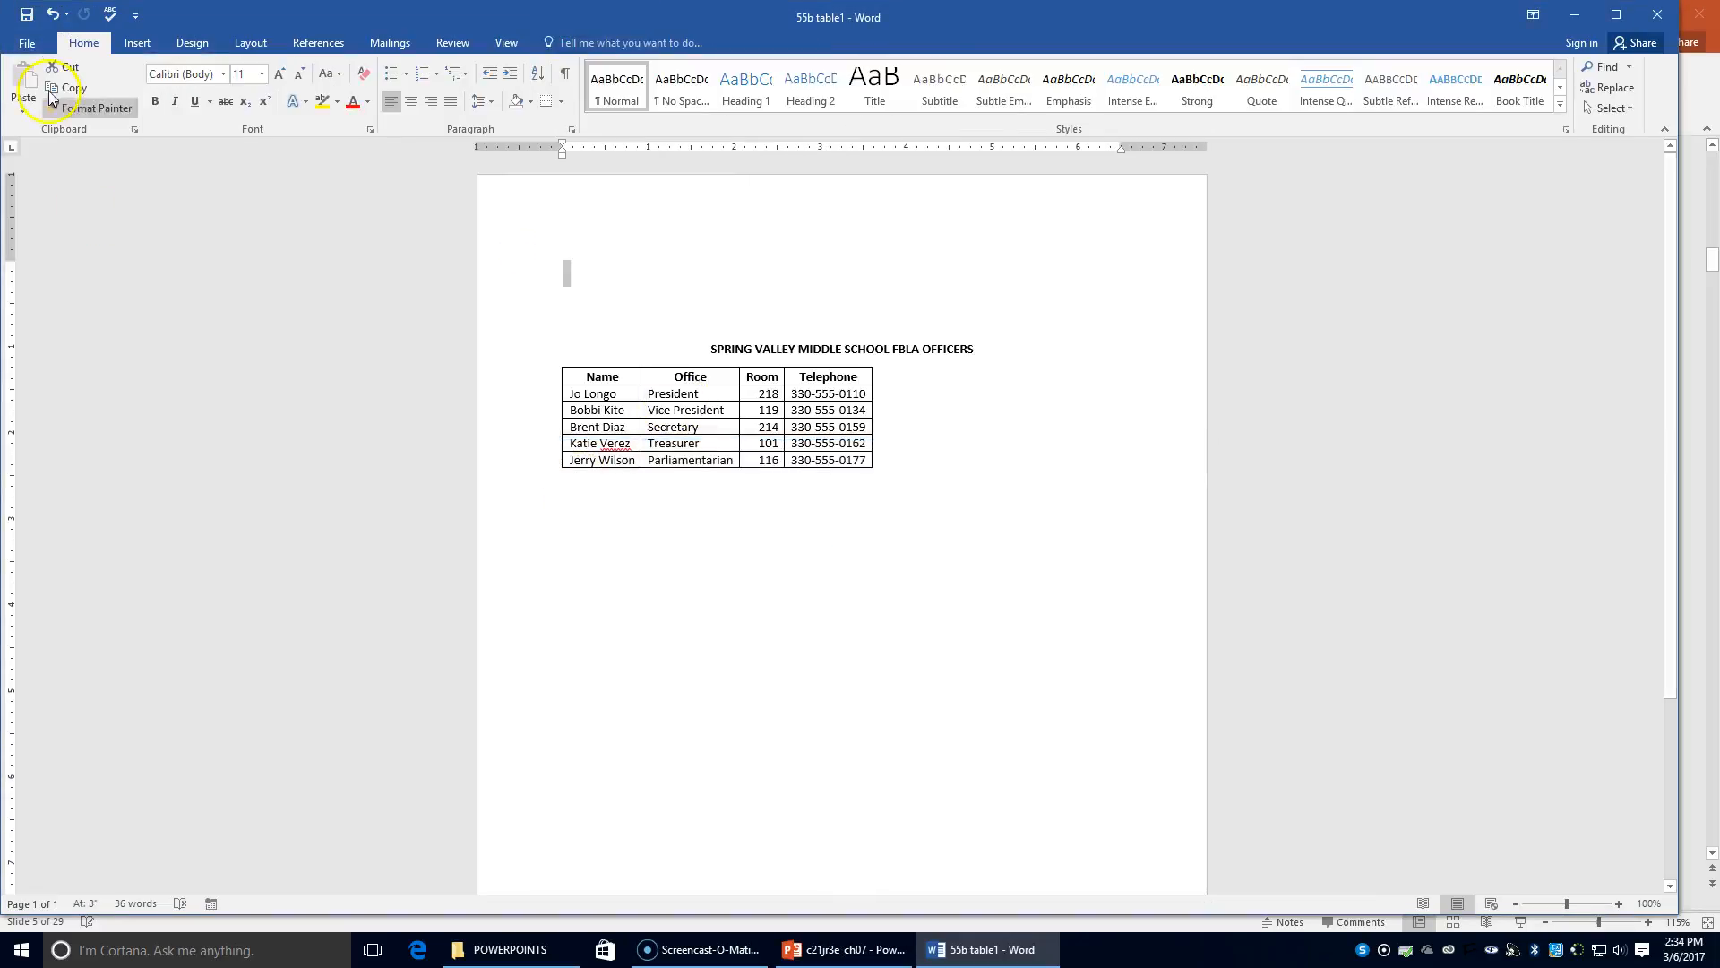
# Browse the Chapter 7 folder and open the 55a table1 document
pyautogui.click(27, 42)
pyautogui.click(57, 152)
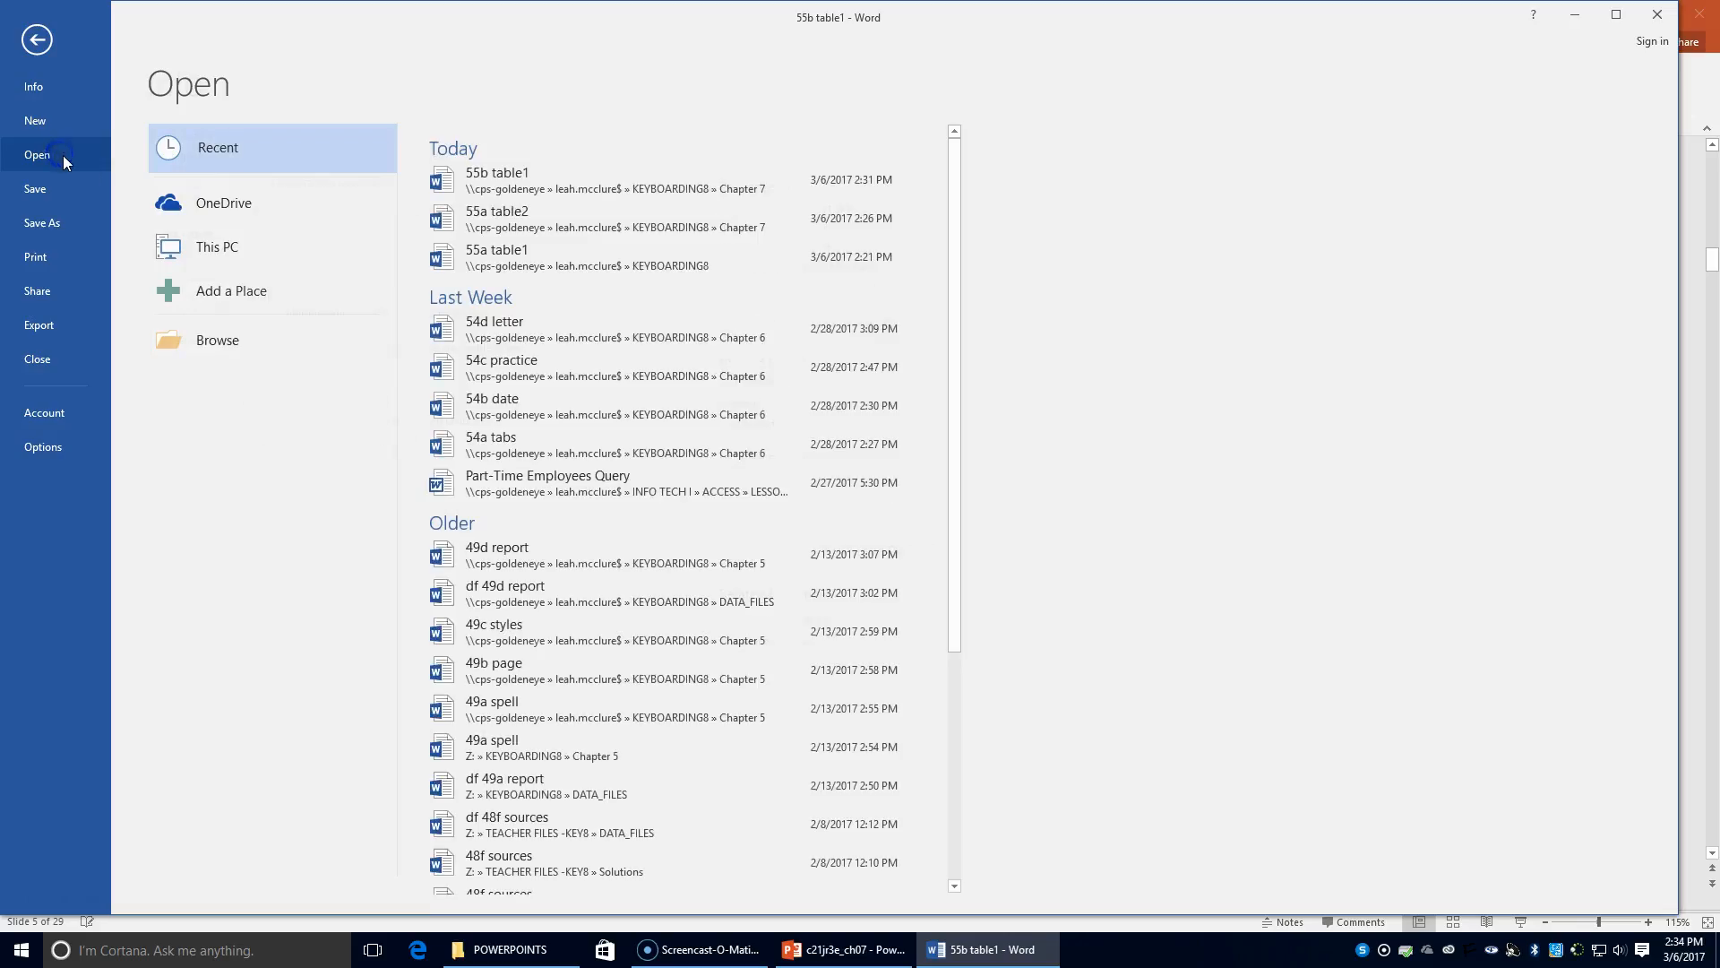
pyautogui.click(260, 346)
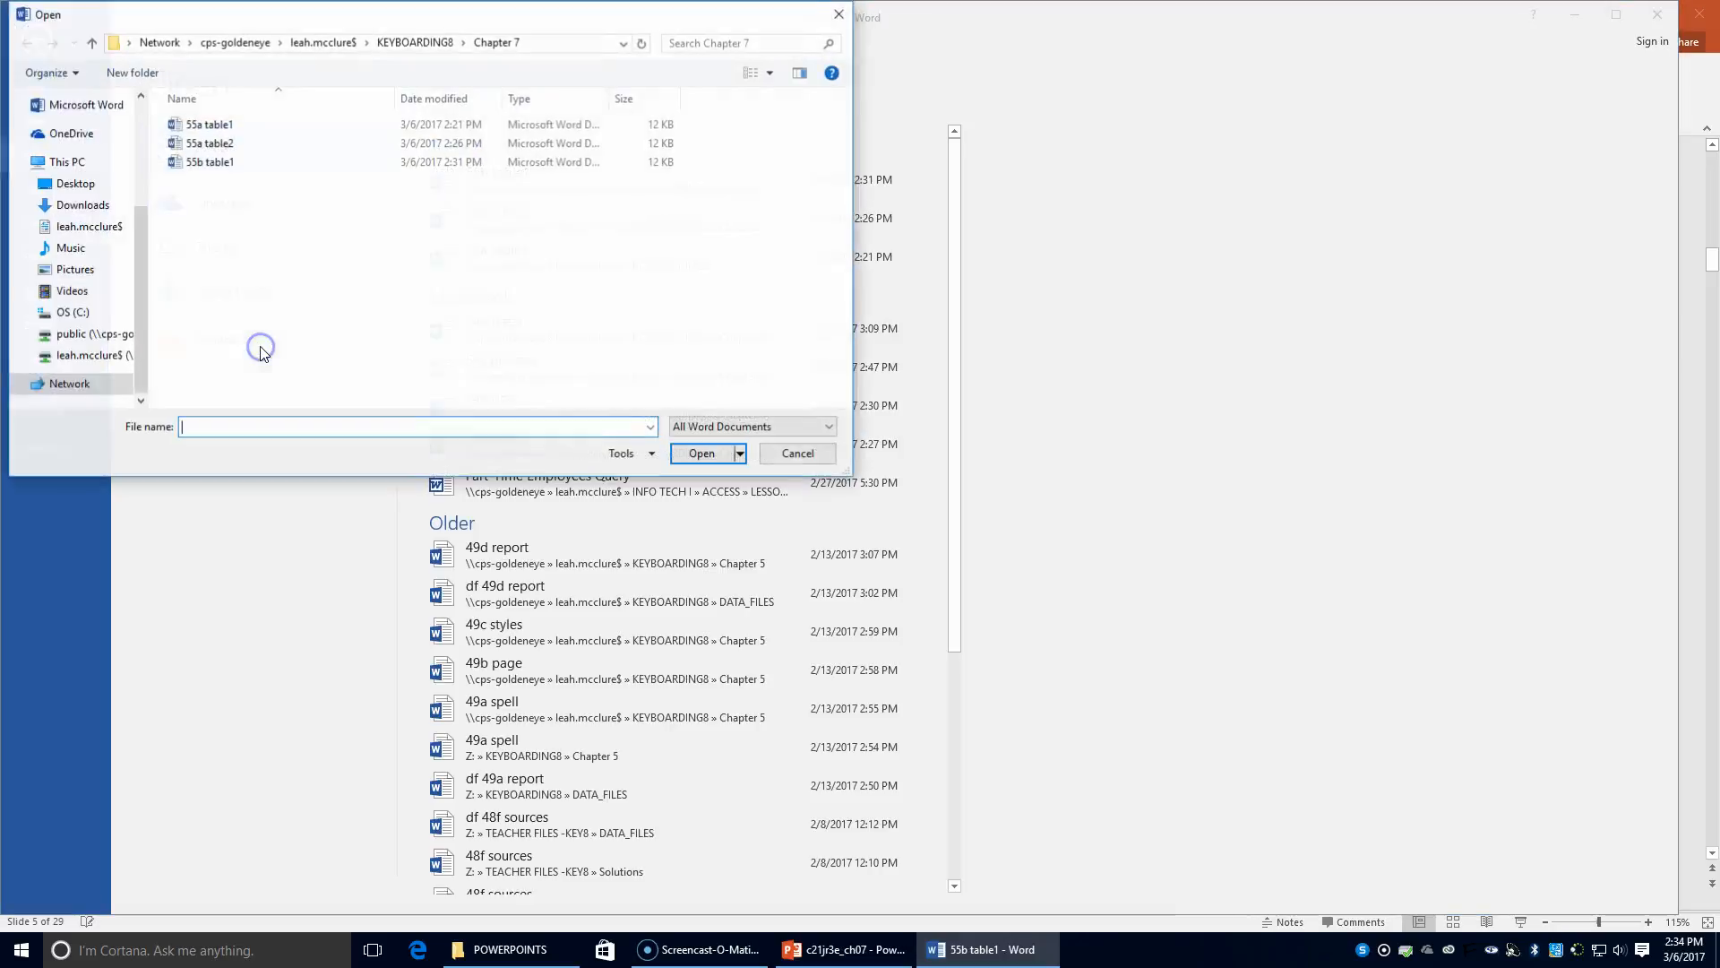
pyautogui.doubleClick(210, 126)
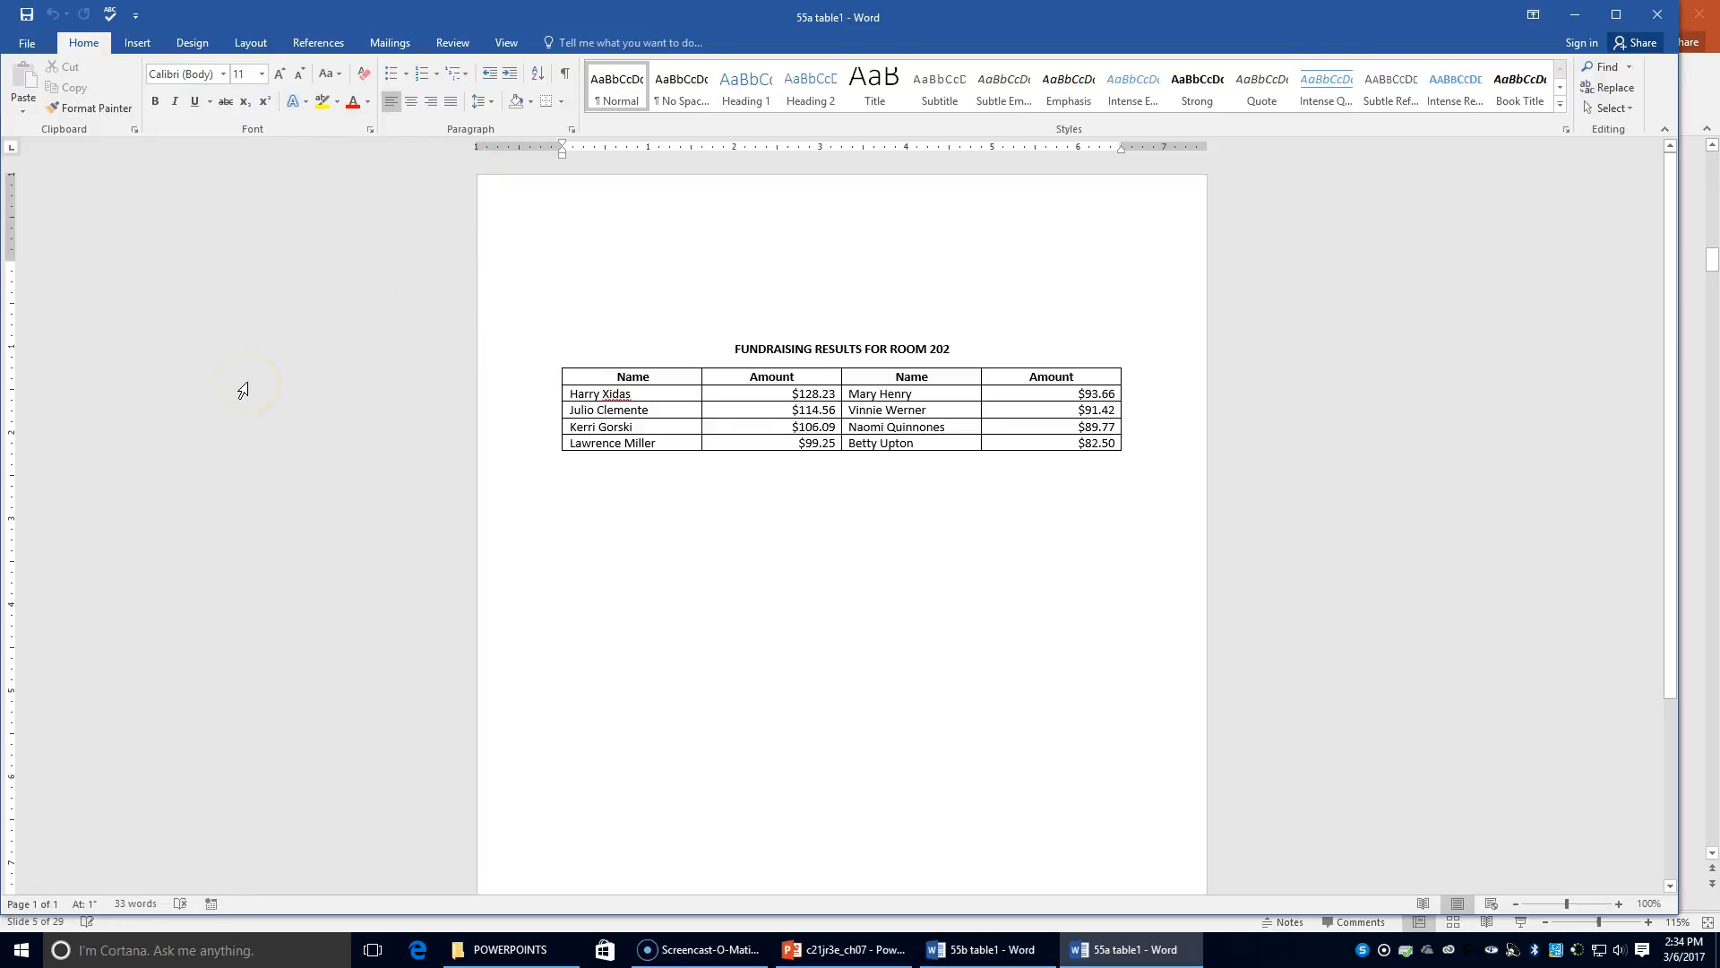
# Set the first Name column to 1.5" and the first Amount column to 1" wide
pyautogui.click(600, 392)
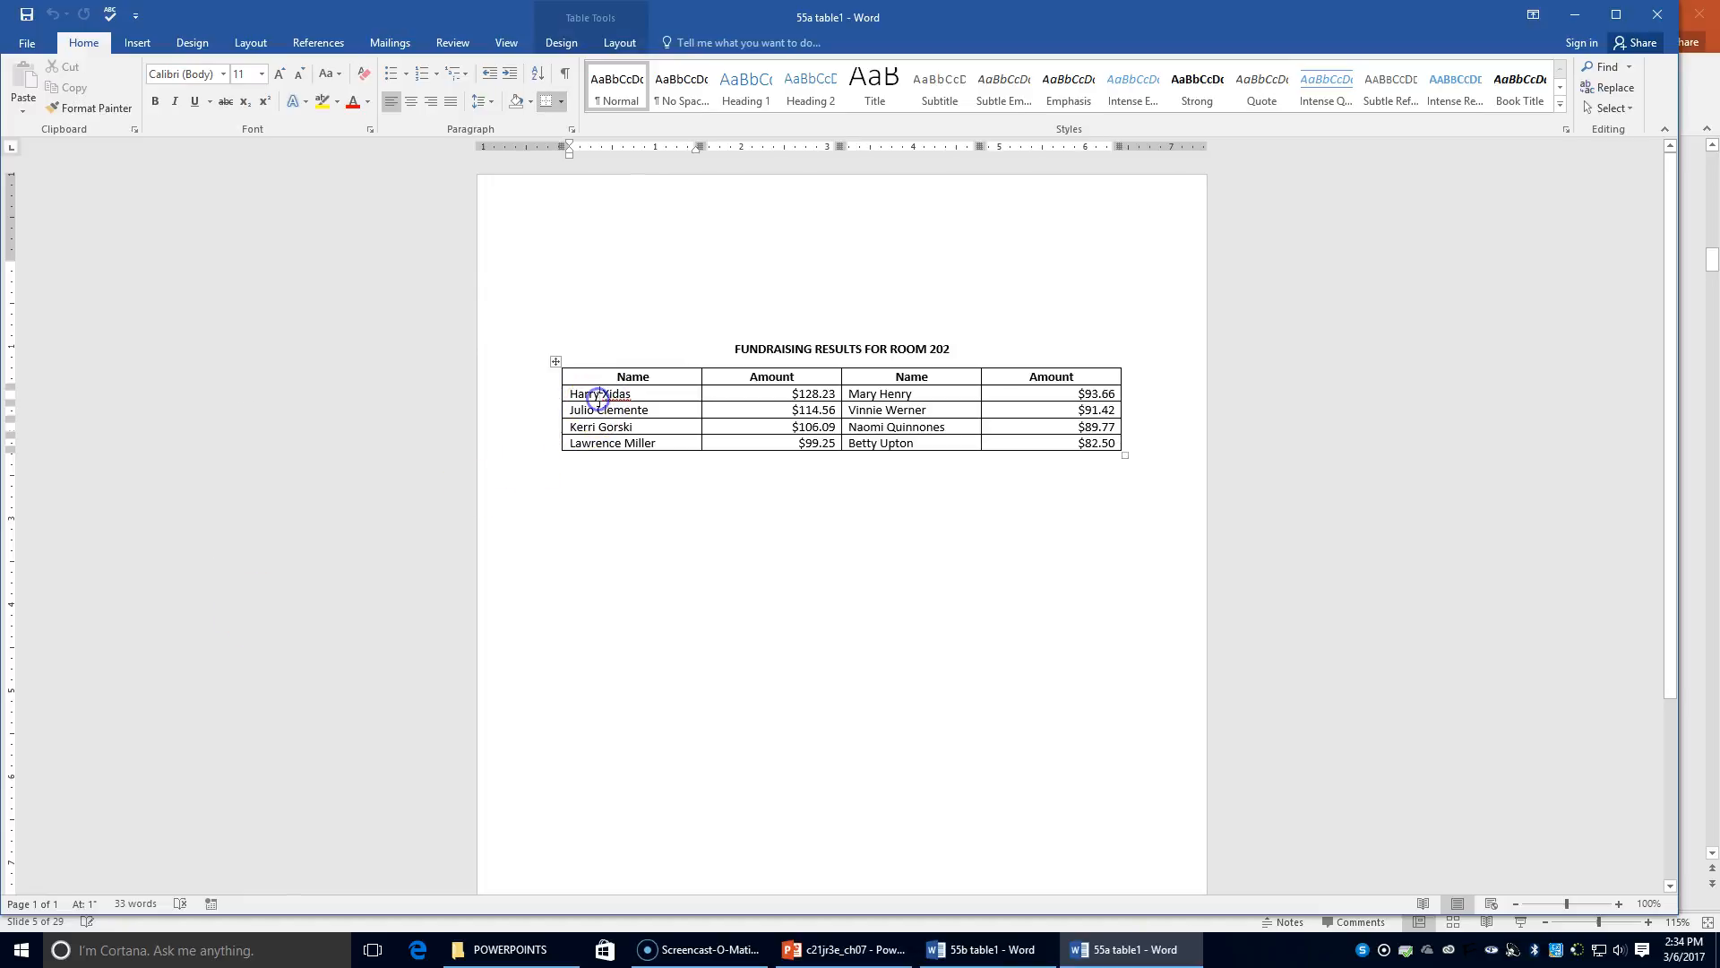
pyautogui.click(601, 395)
pyautogui.click(618, 37)
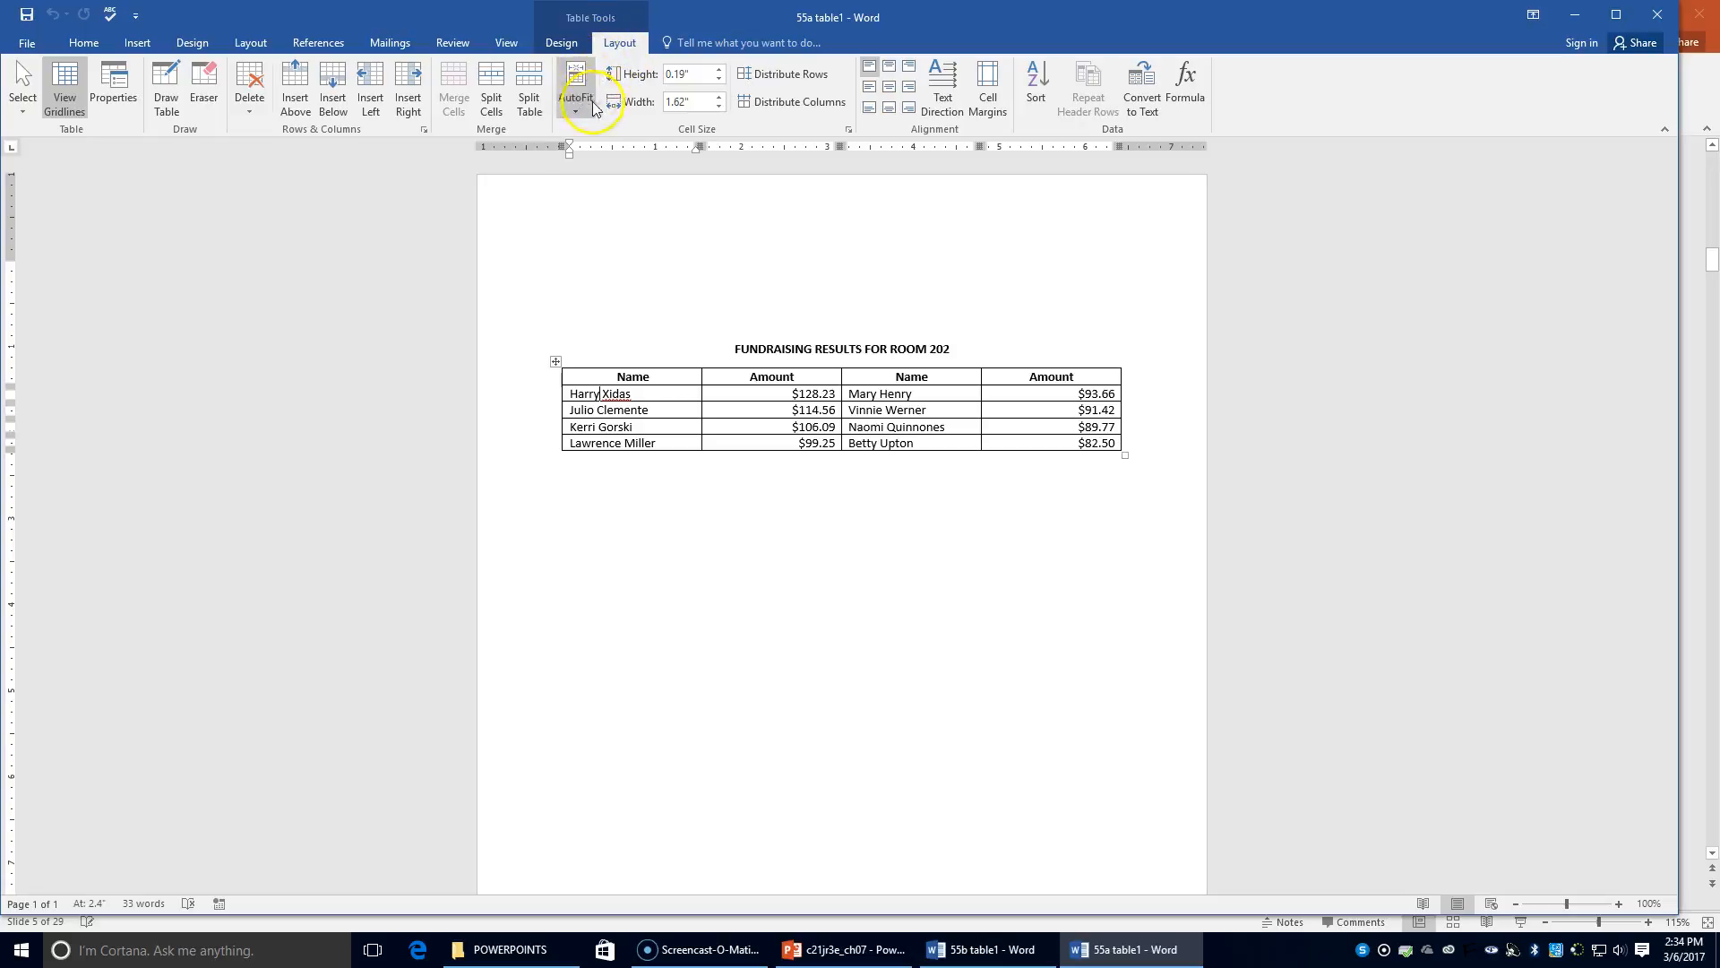
pyautogui.click(693, 101)
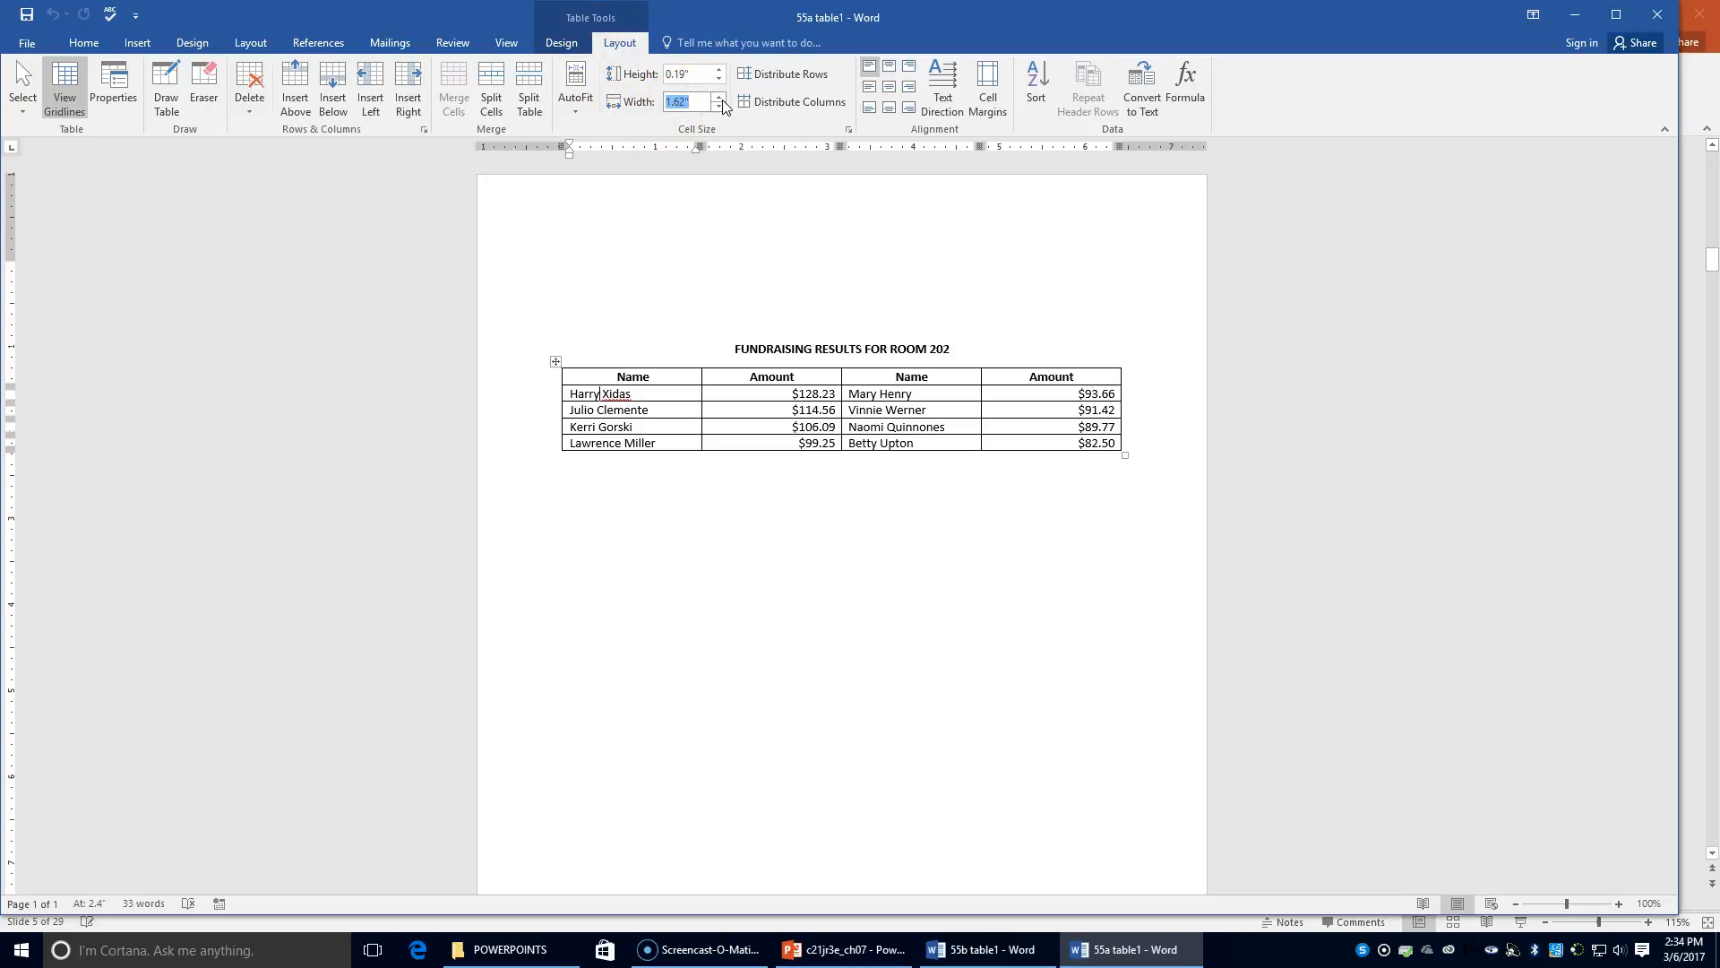
pyautogui.write('1.5')
pyautogui.press('Return')
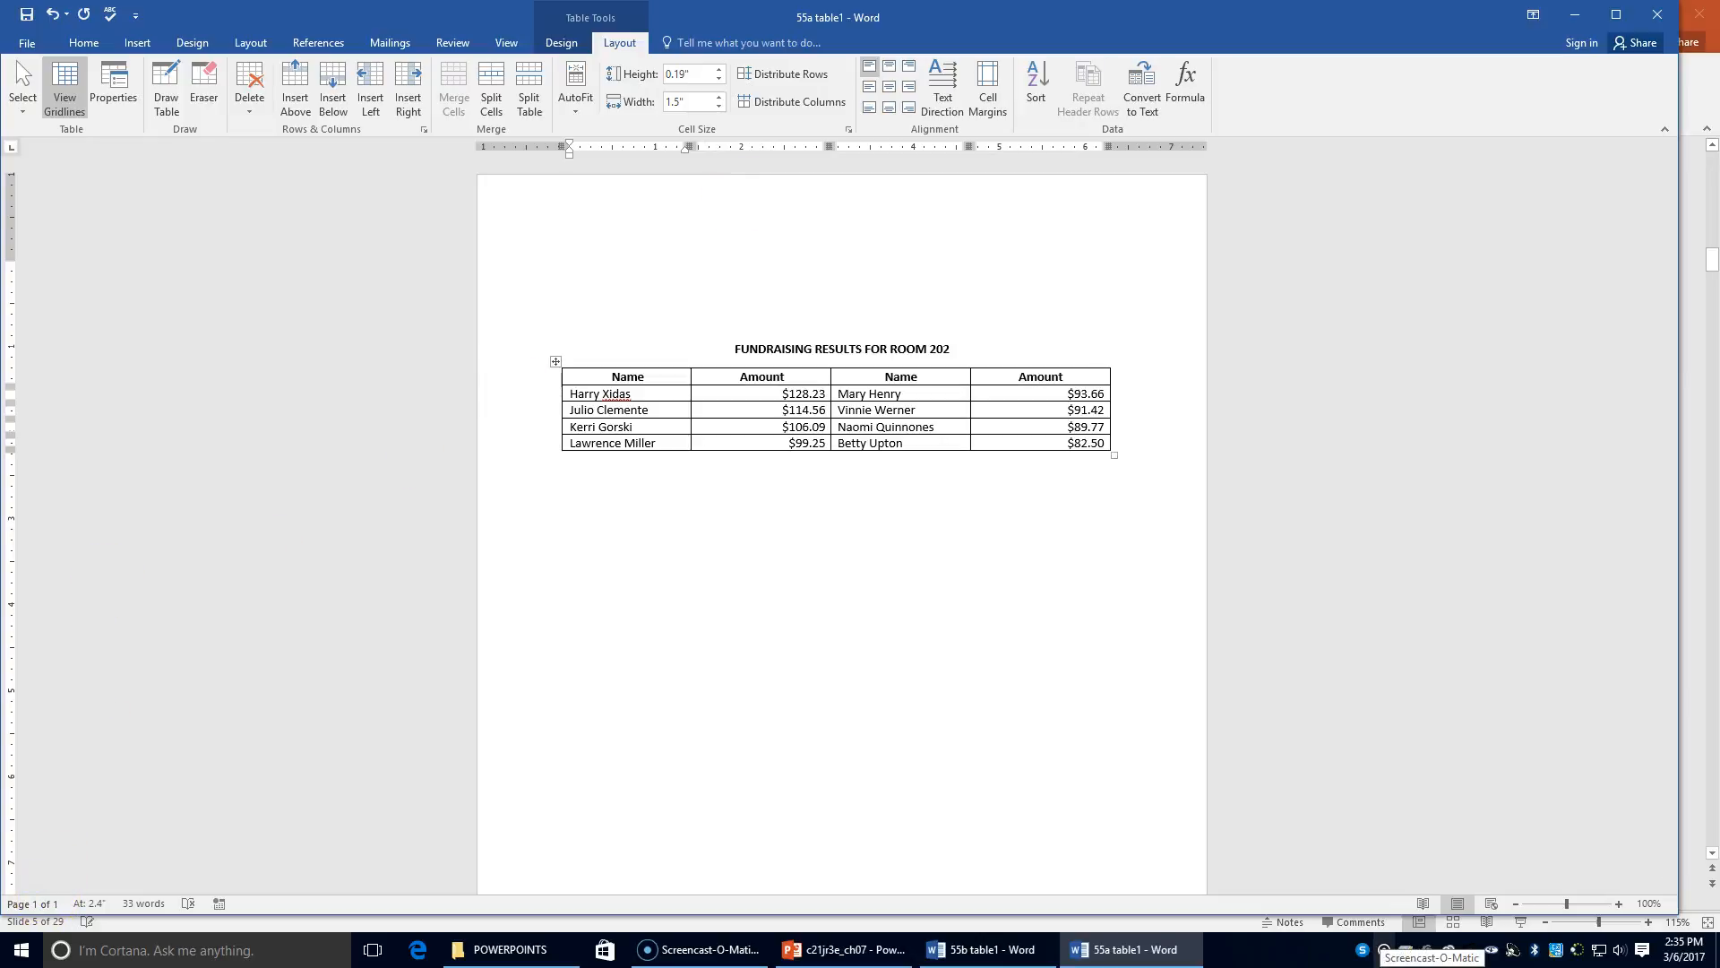
pyautogui.click(755, 396)
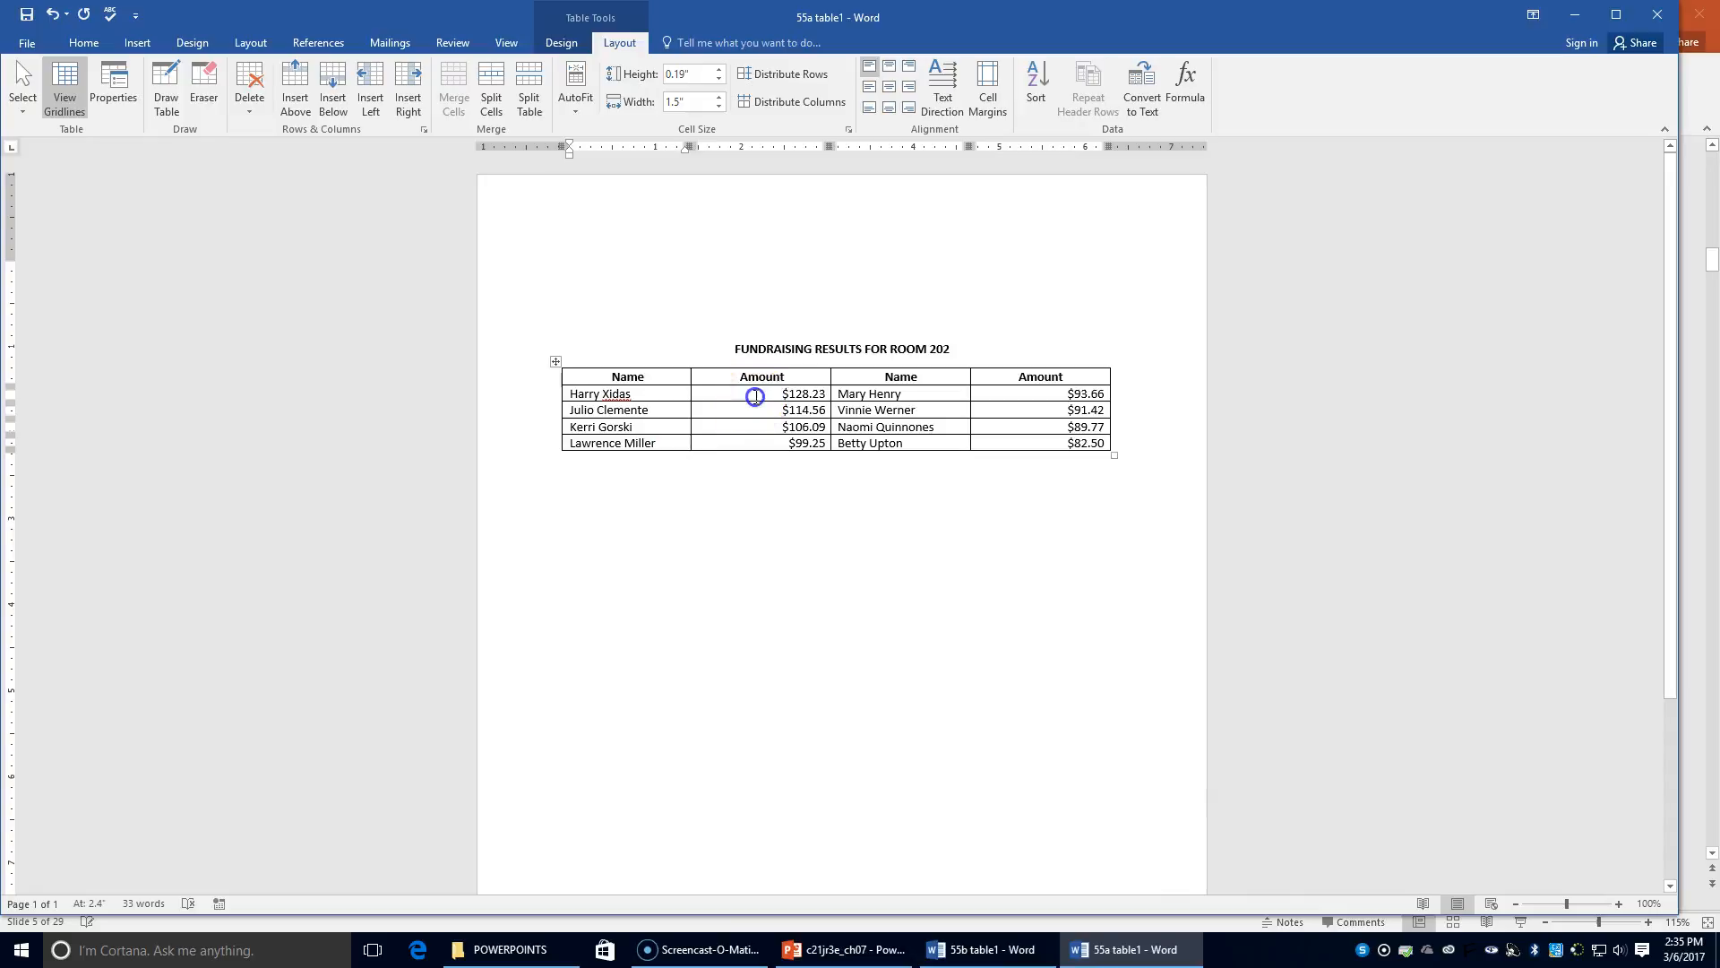
pyautogui.click(681, 103)
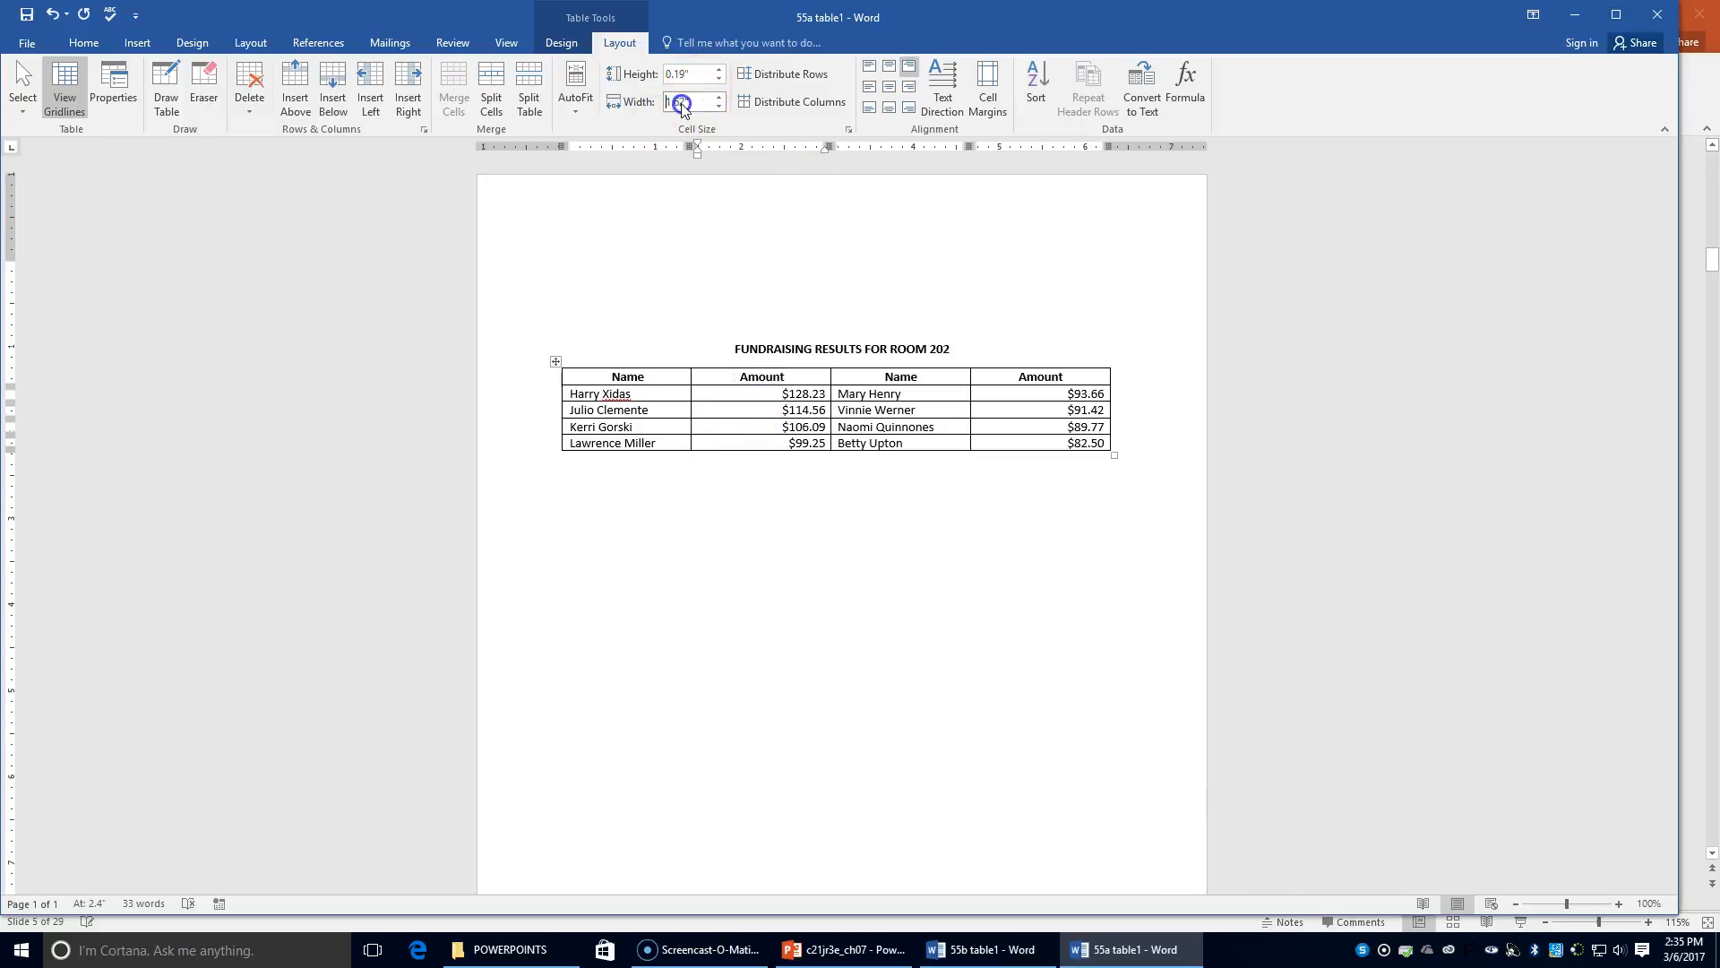
pyautogui.moveTo(690, 102); pyautogui.dragTo(606, 89)
pyautogui.write('1')
pyautogui.press('Return')
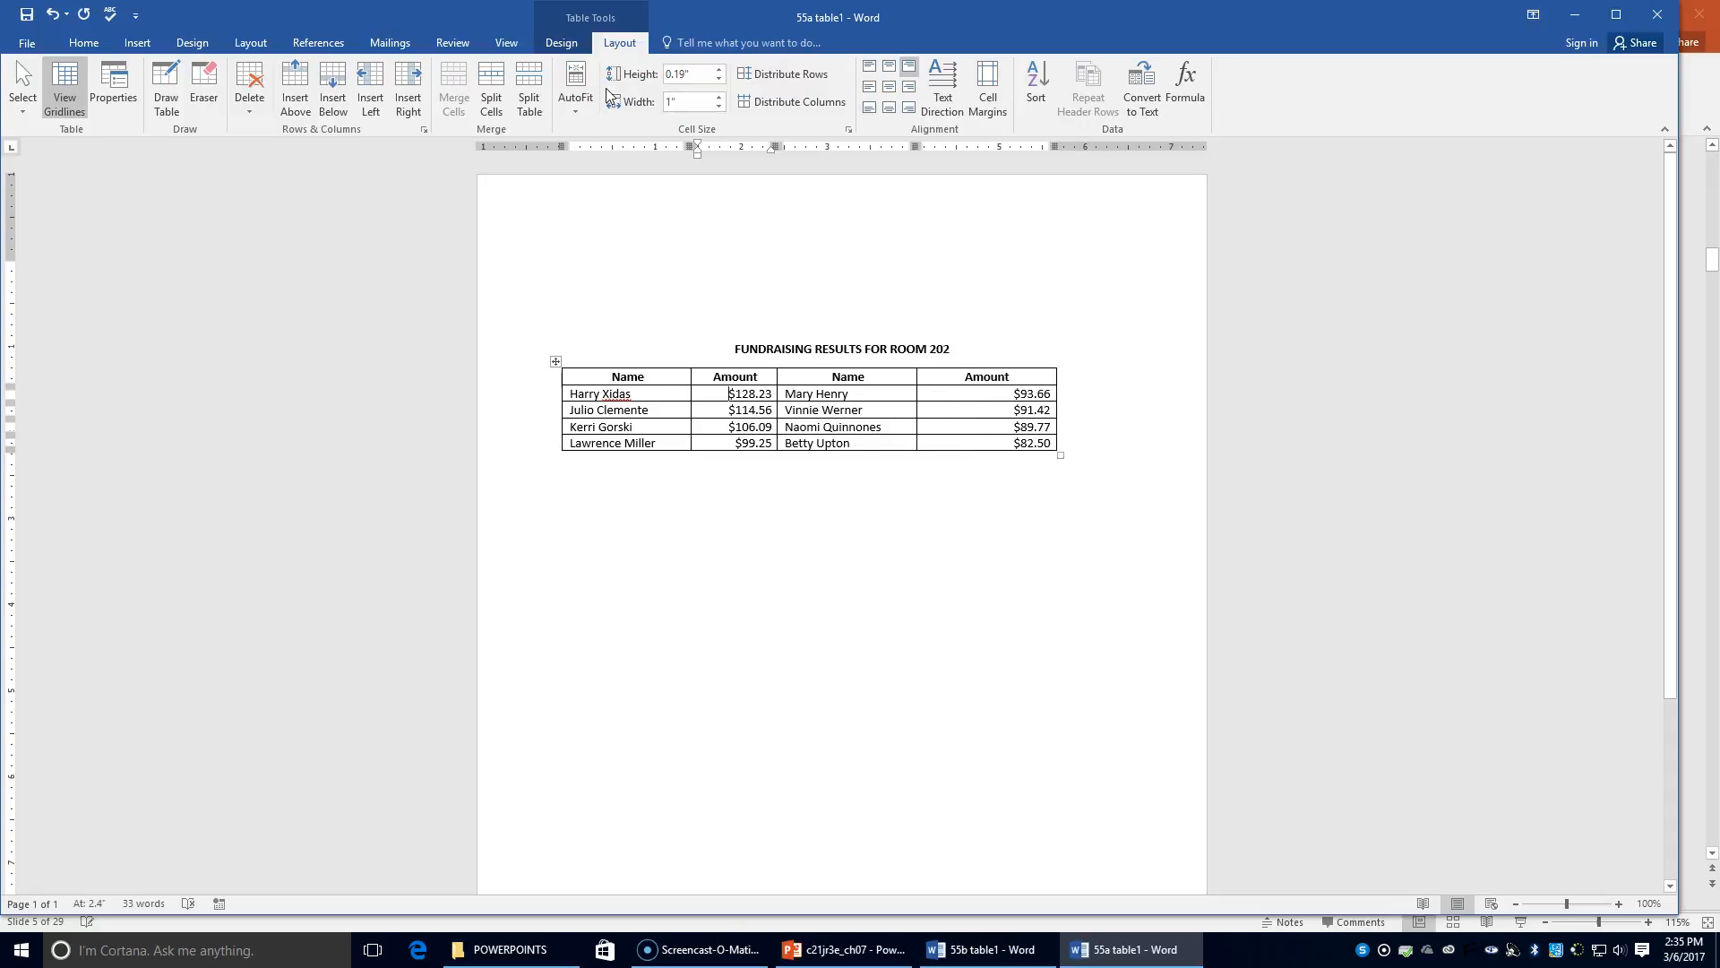
# Set the second Name column to 1.5" and the last Amount column to 1" wide
pyautogui.click(810, 395)
pyautogui.click(698, 102)
pyautogui.write('1.')
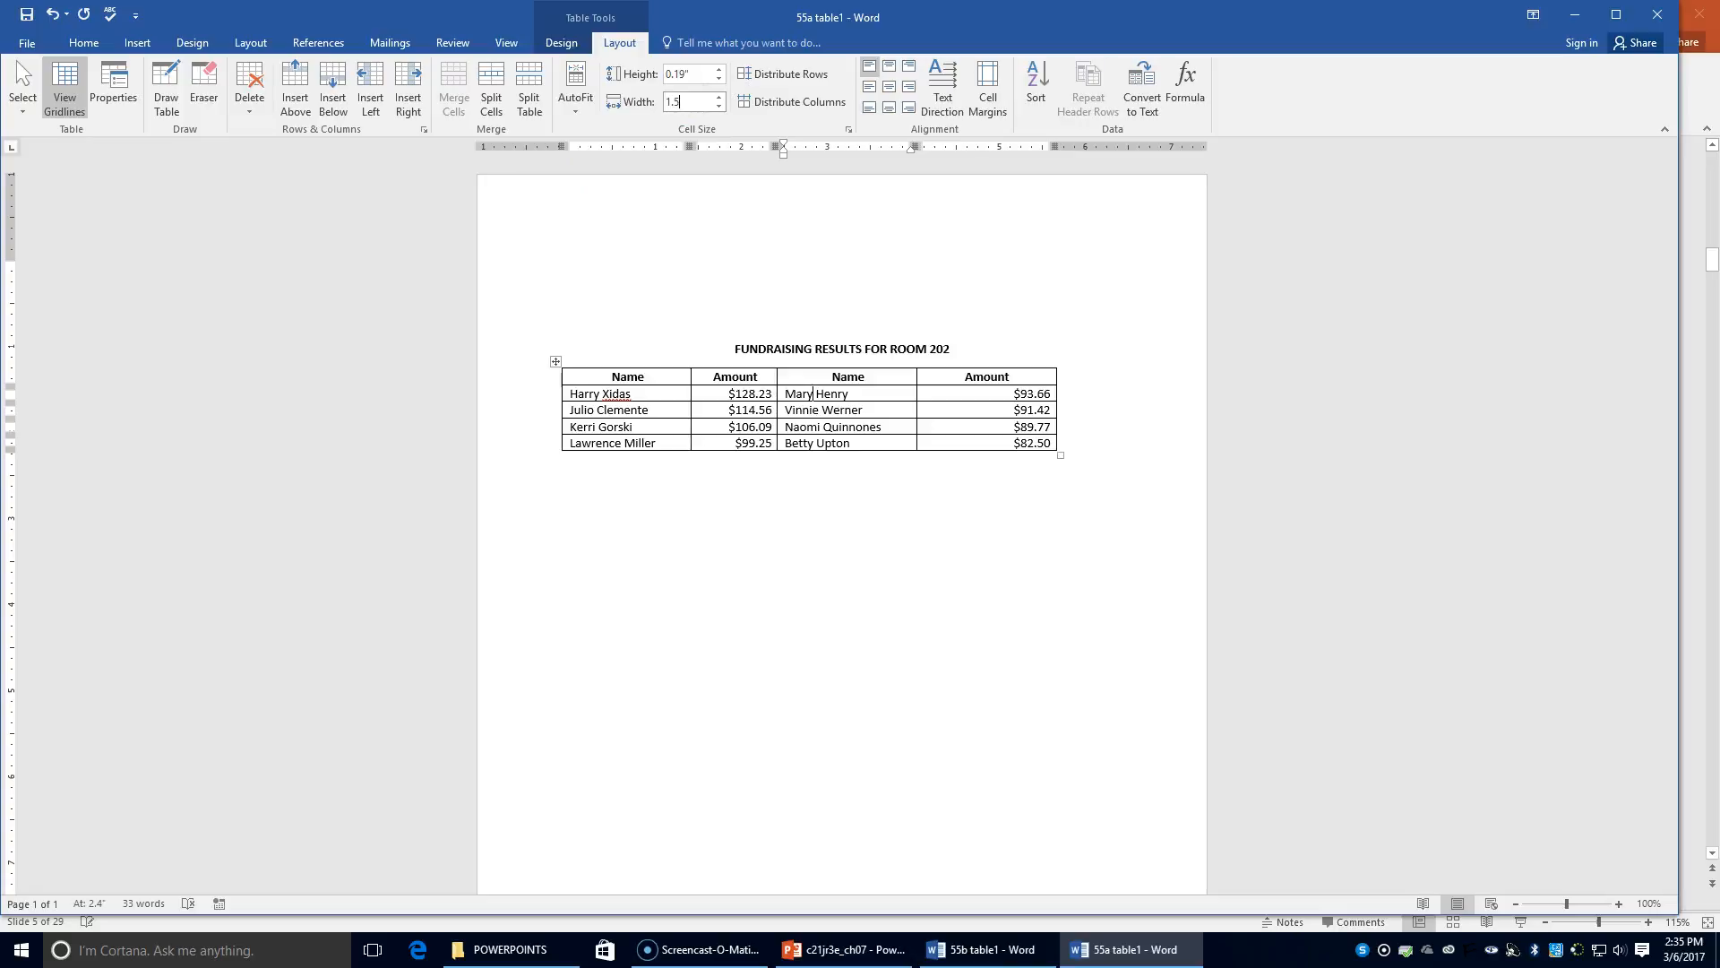
pyautogui.write('5')
pyautogui.press('Return')
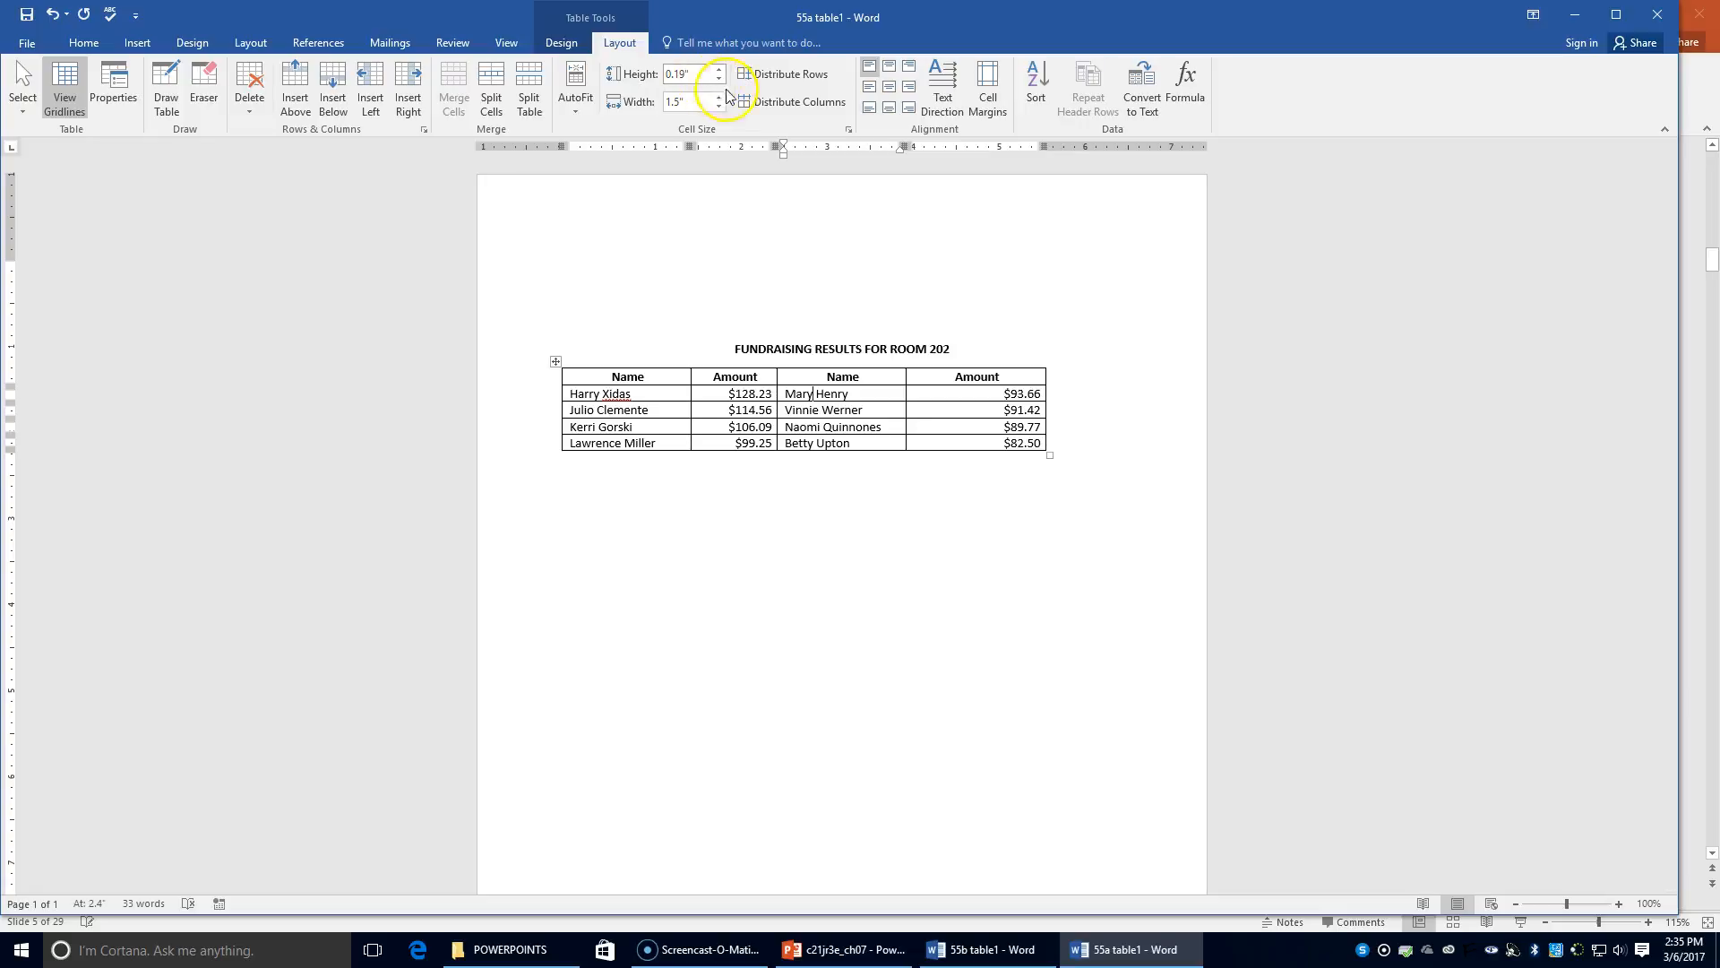
pyautogui.click(1005, 394)
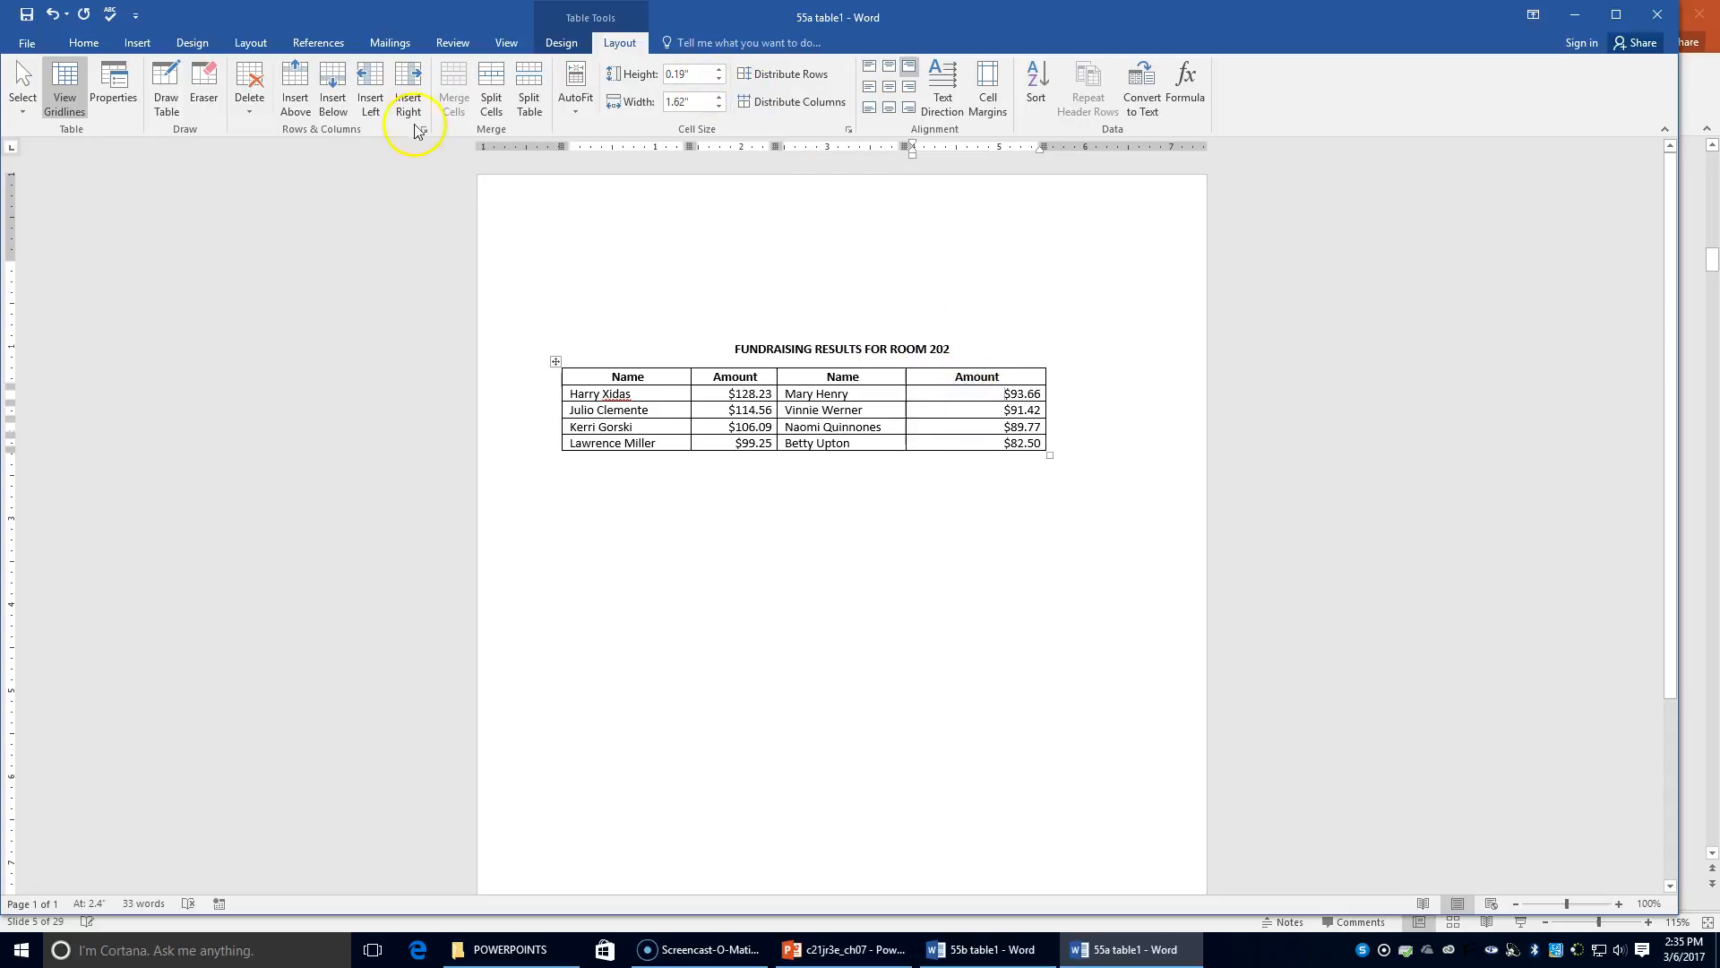
pyautogui.click(681, 99)
pyautogui.write('1')
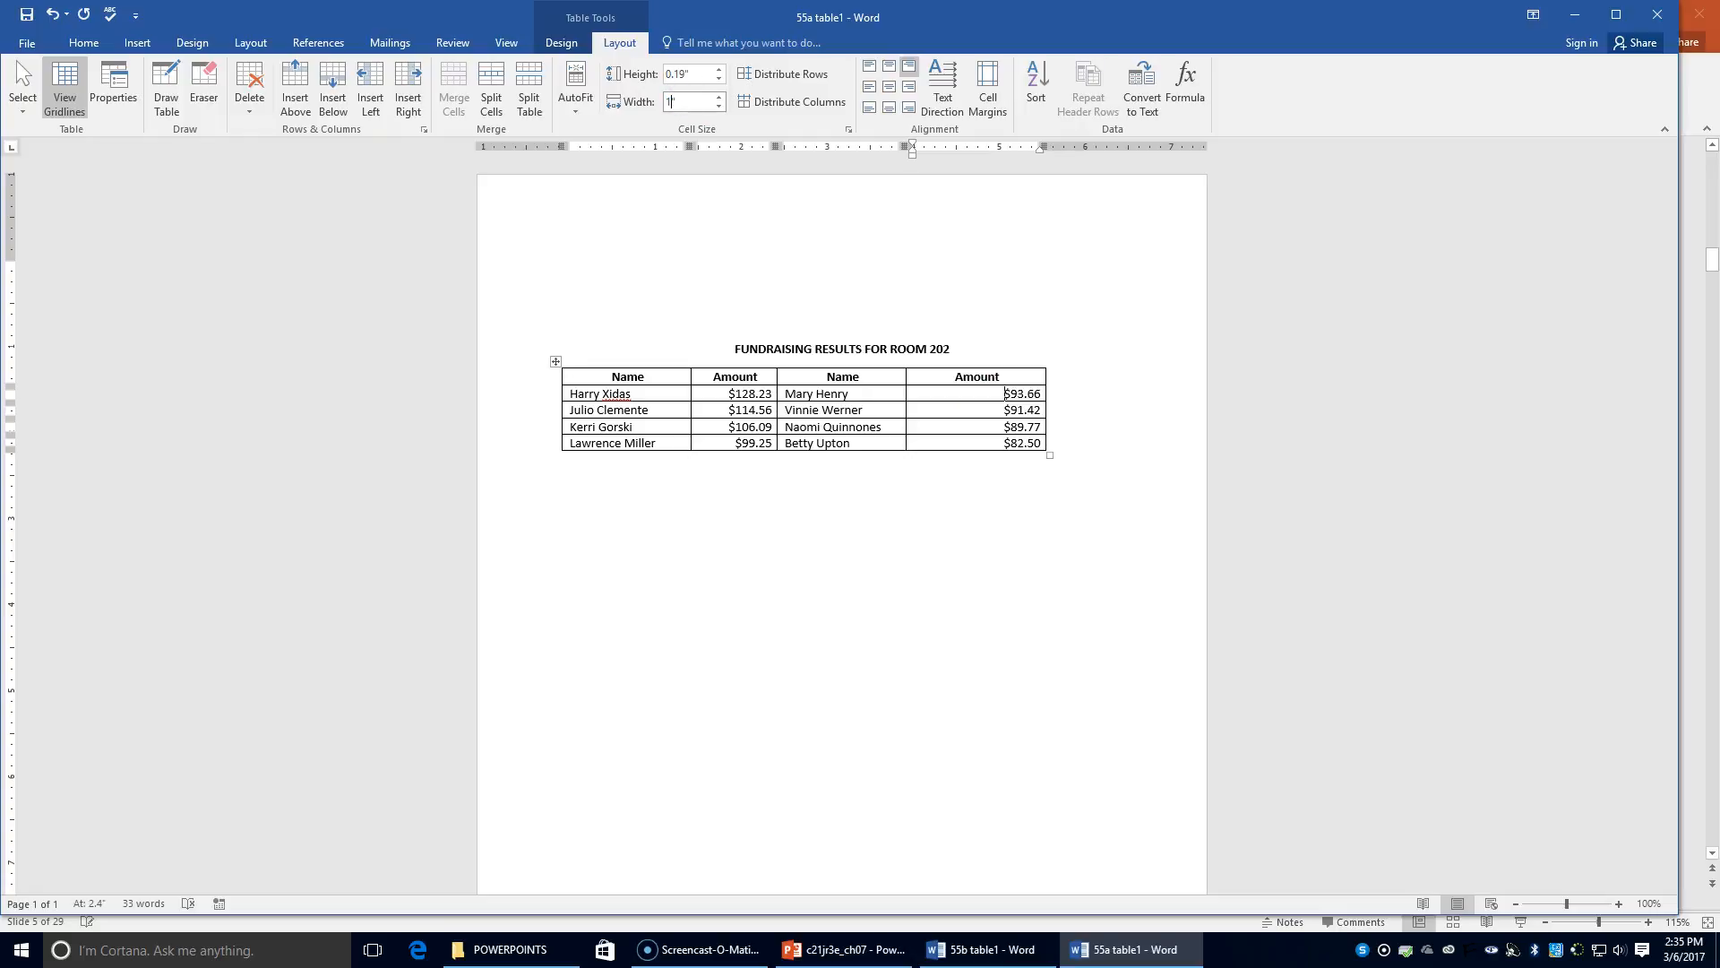
pyautogui.press('Return')
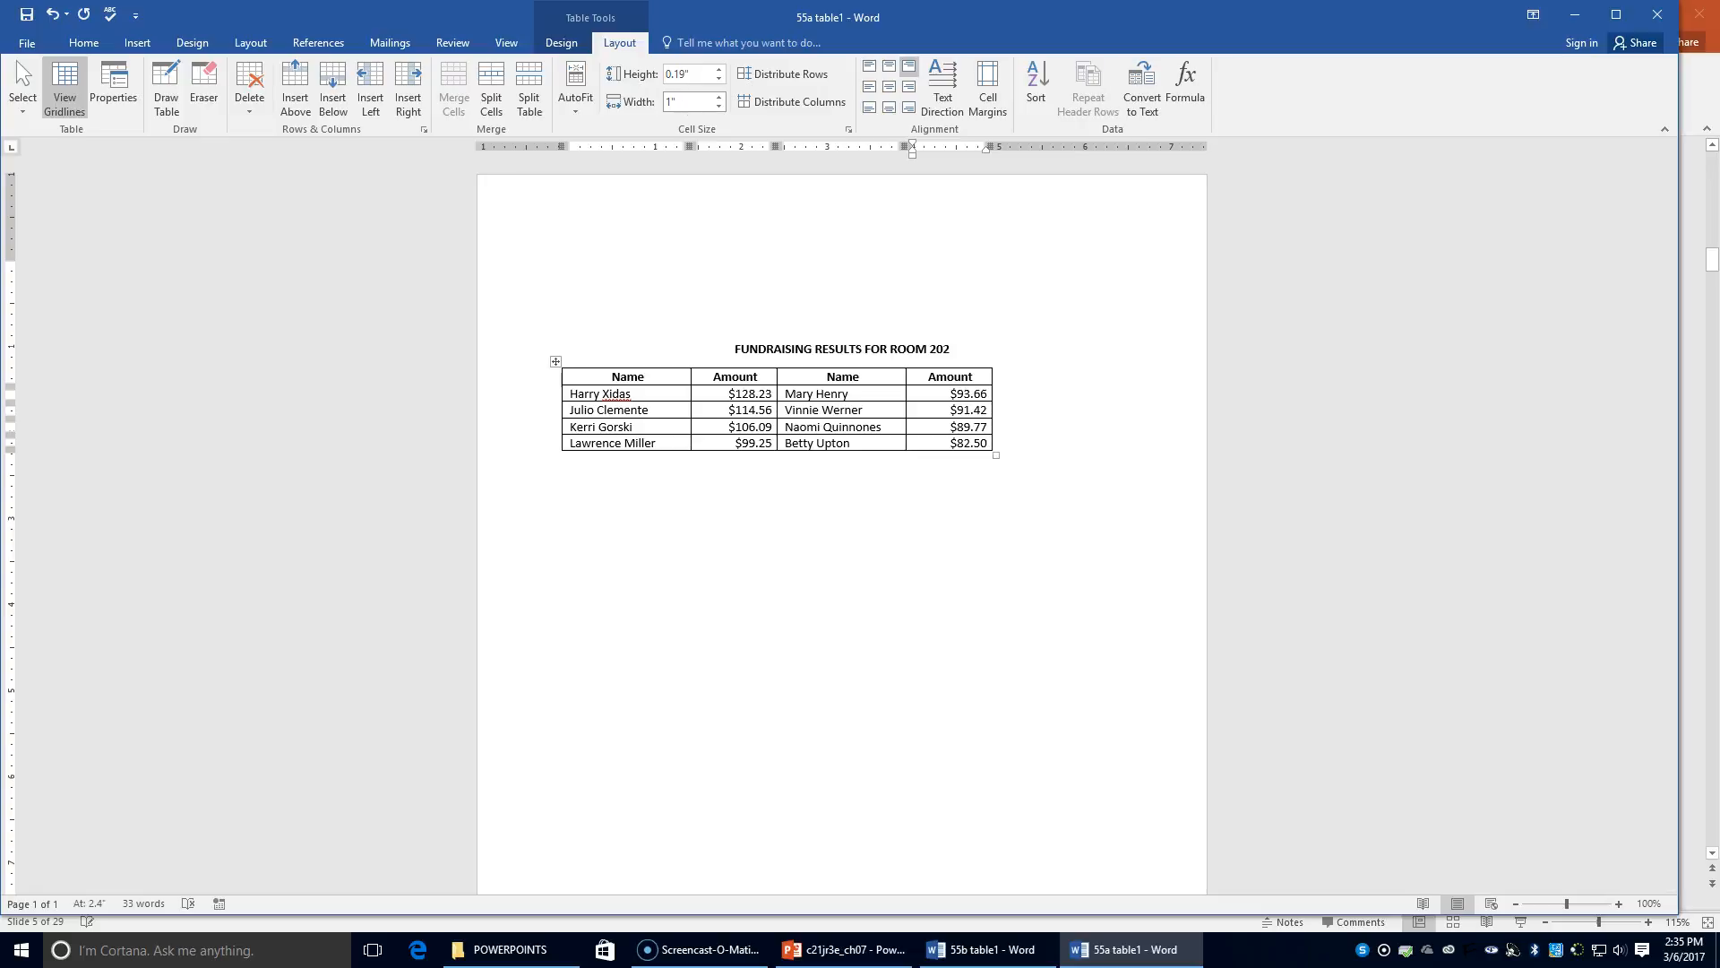
# Save As into Chapter 7, renaming '55a table1' to '55b table2'
pyautogui.click(27, 42)
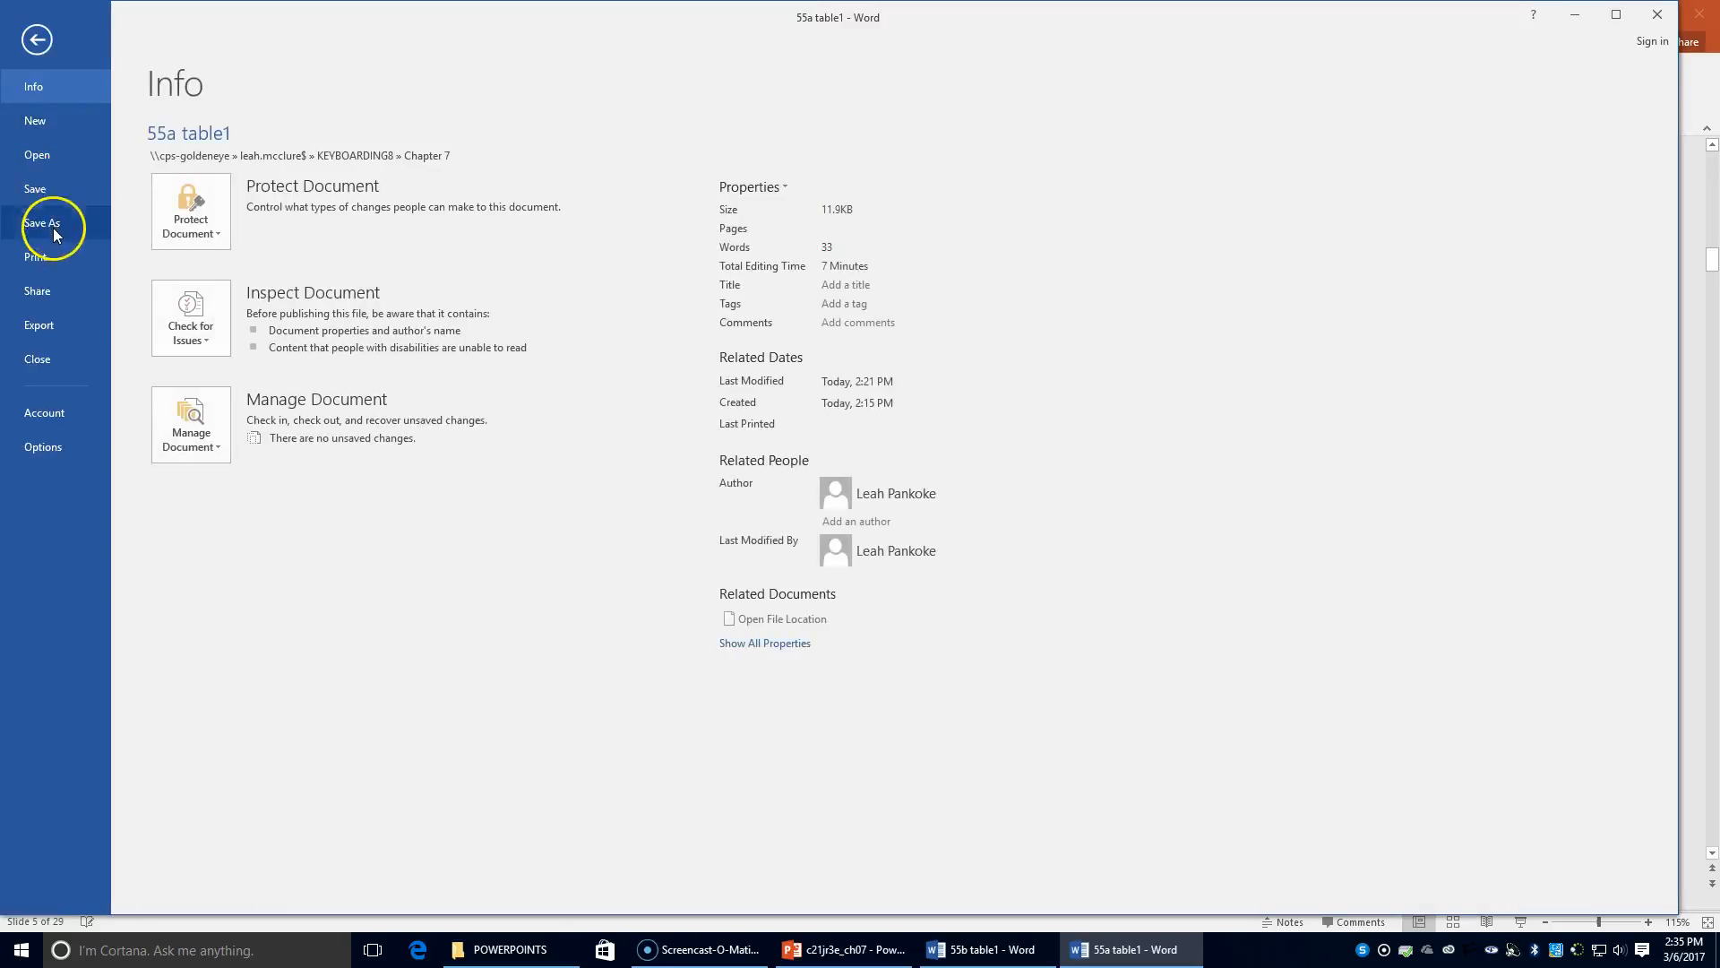
pyautogui.click(52, 228)
pyautogui.click(477, 172)
pyautogui.click(139, 359)
pyautogui.press('BackSpace')
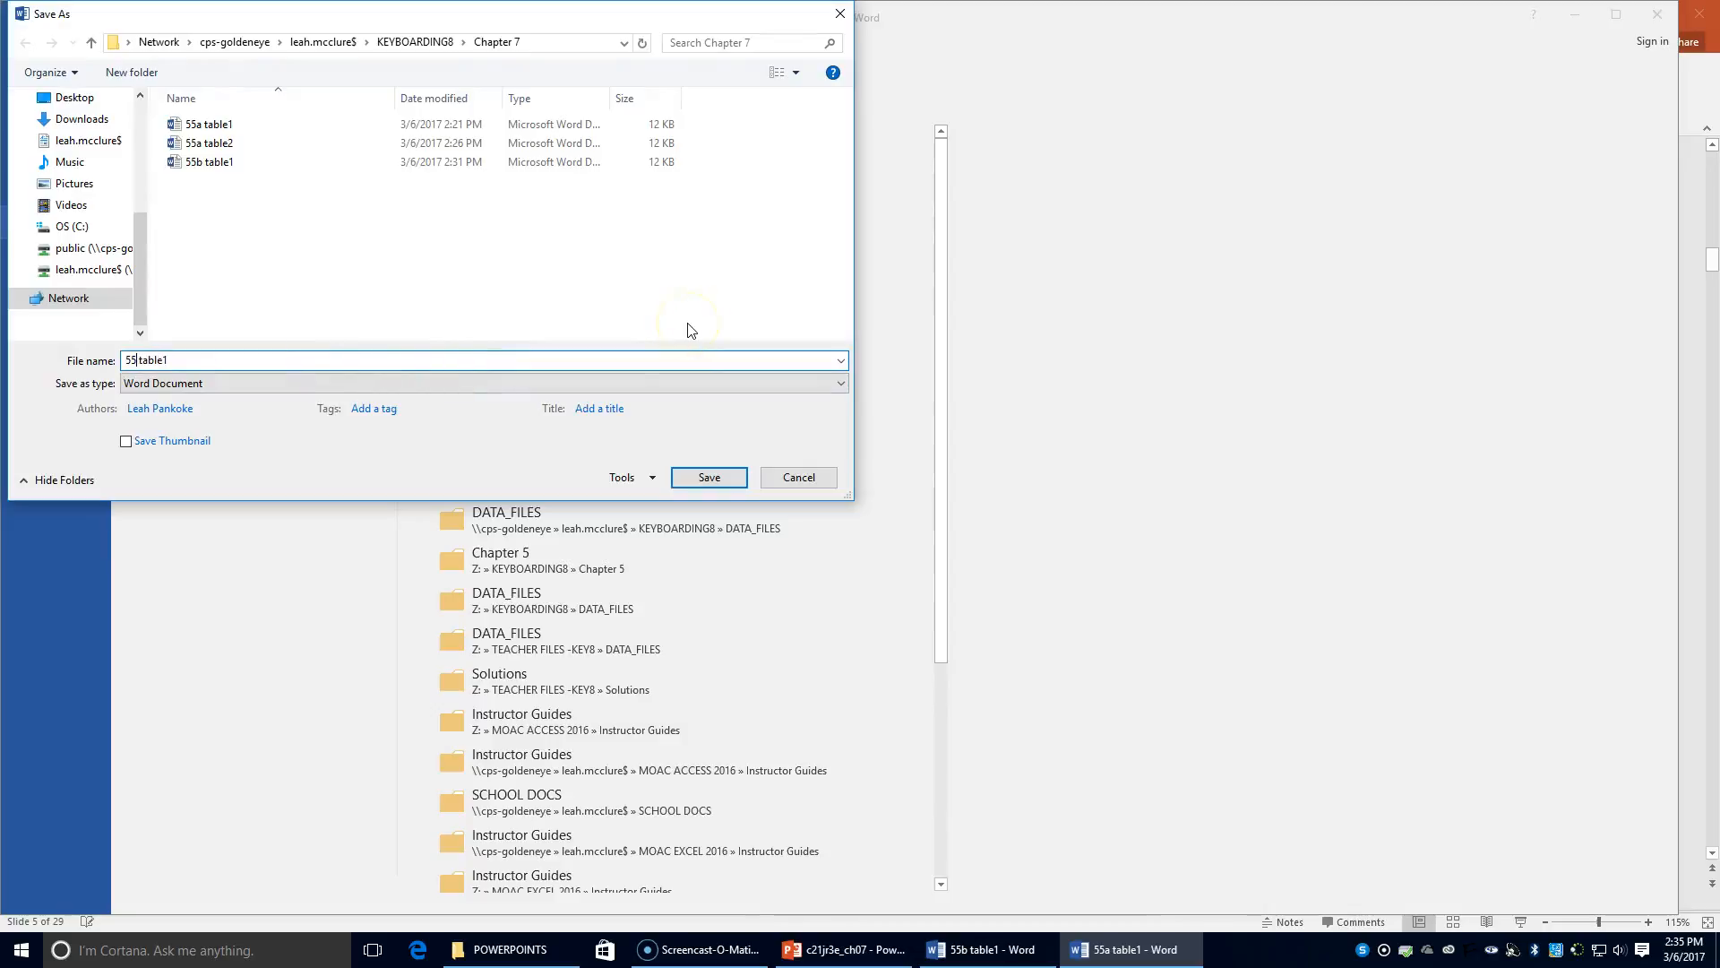
pyautogui.write('b')
pyautogui.click(267, 357)
pyautogui.press('BackSpace')
pyautogui.write('2')
pyautogui.click(707, 477)
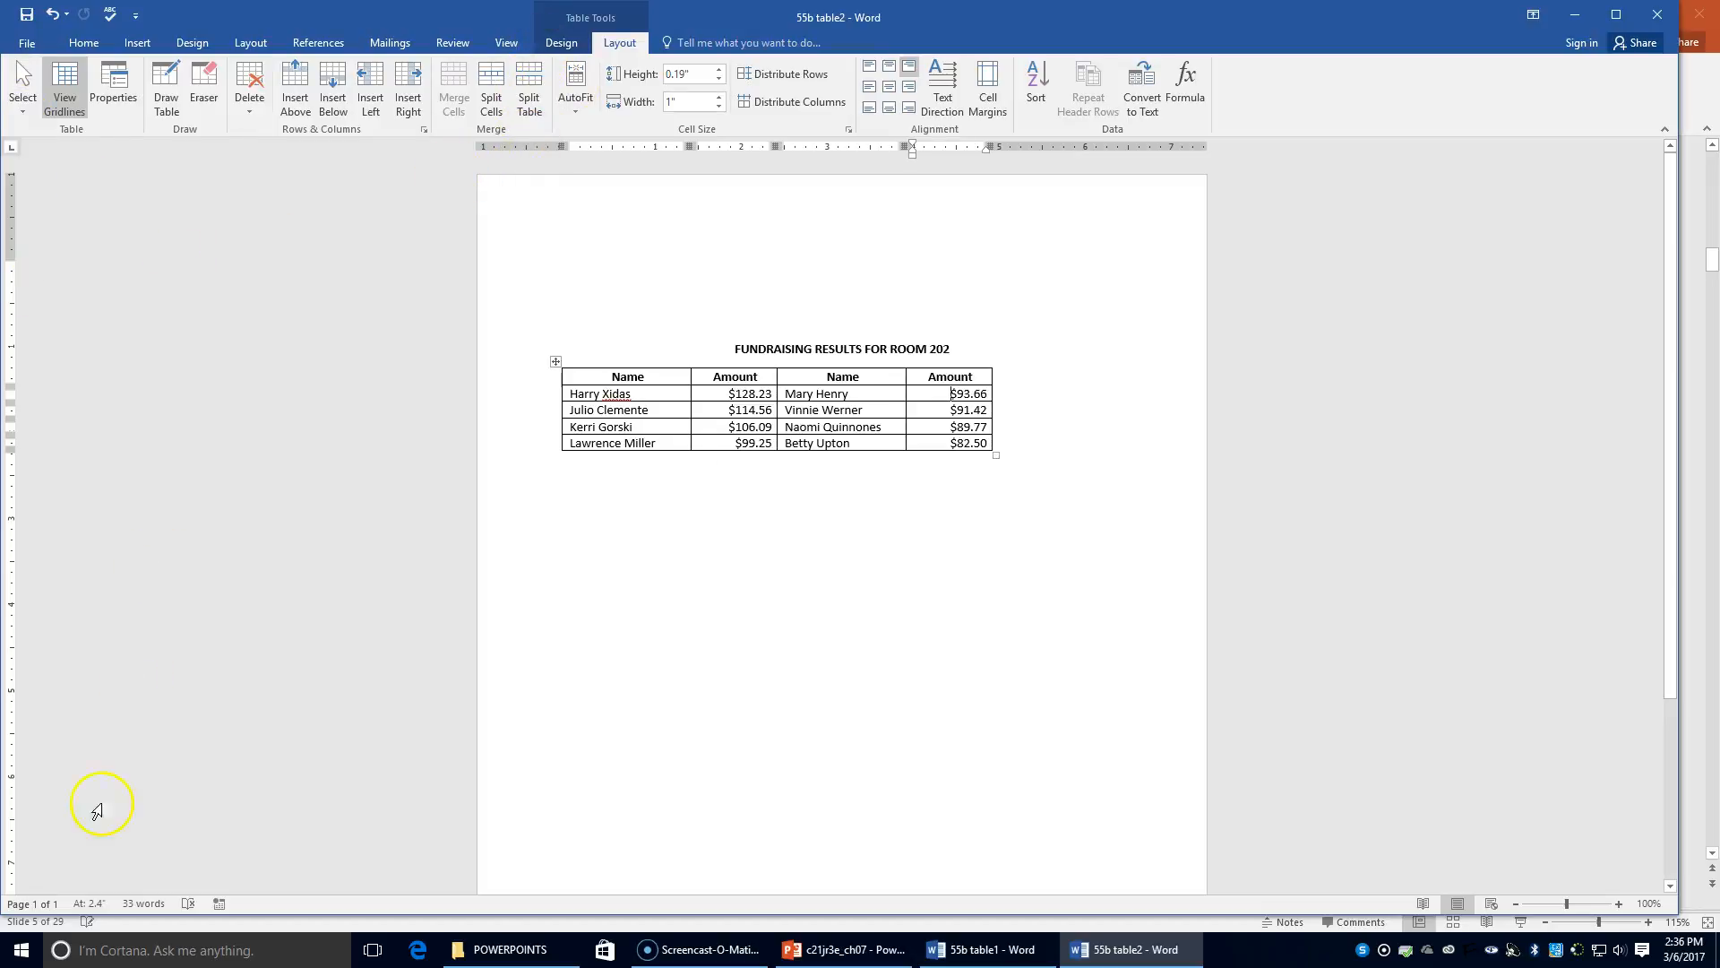
# Navigate File Explorer to Z:\KEYBOARDING8\DATA_FILES and open 'df 55b table'
pyautogui.click(461, 952)
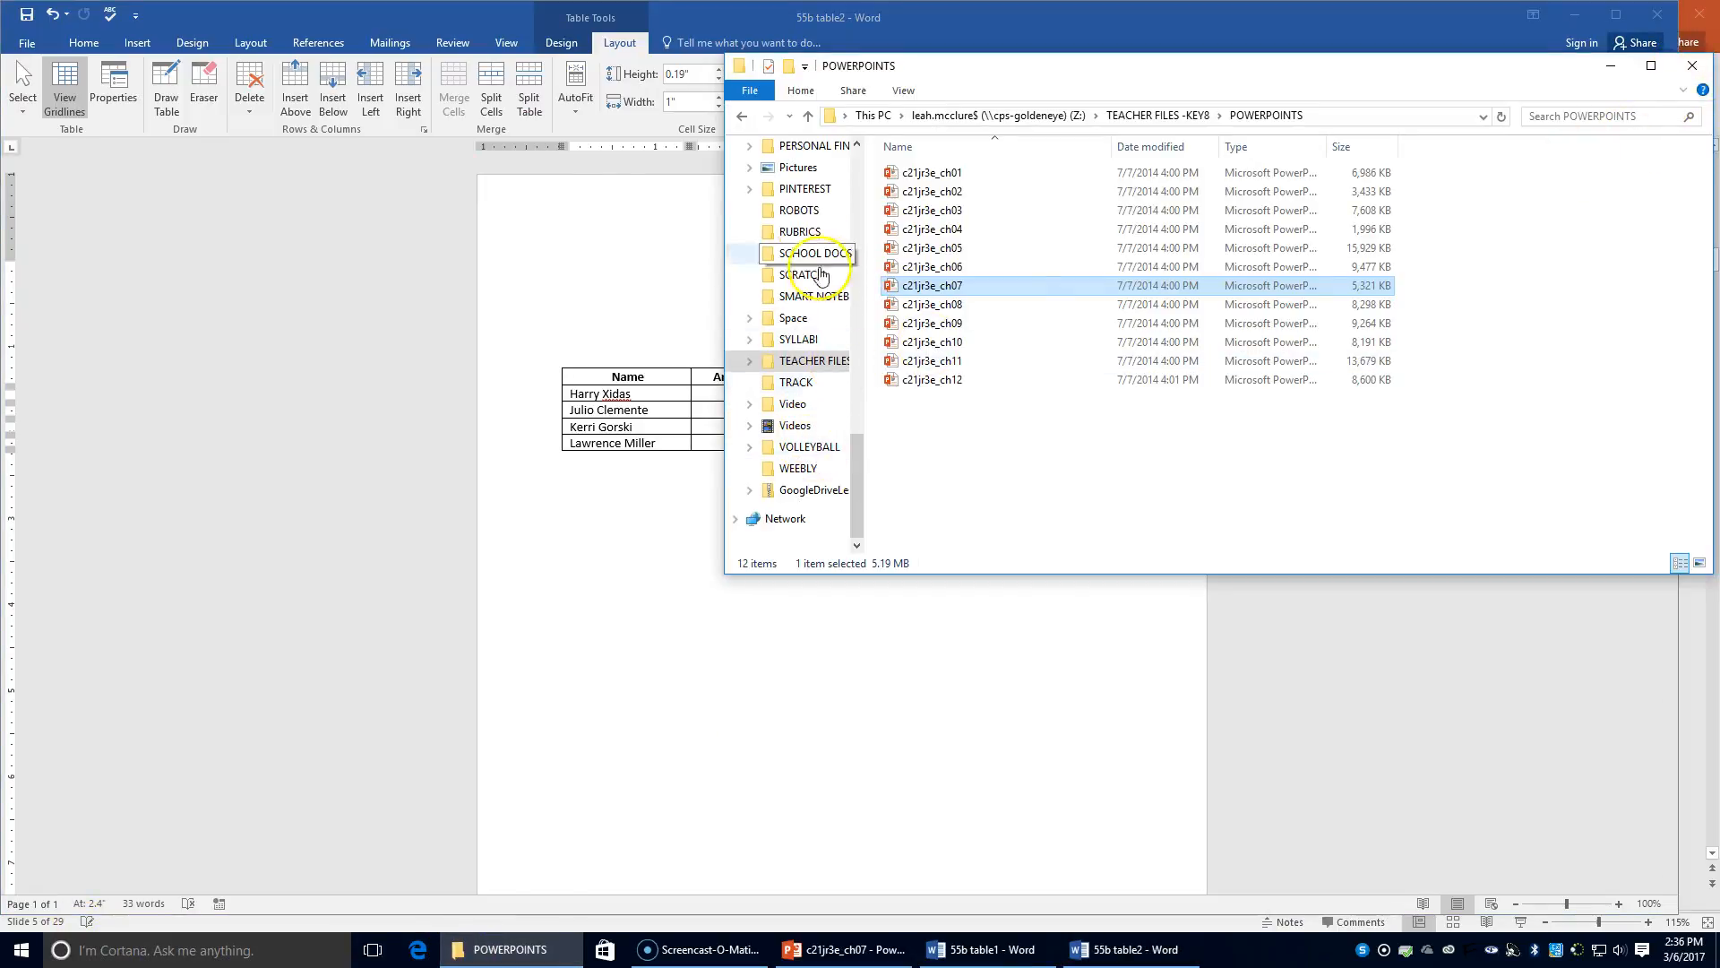
pyautogui.click(983, 118)
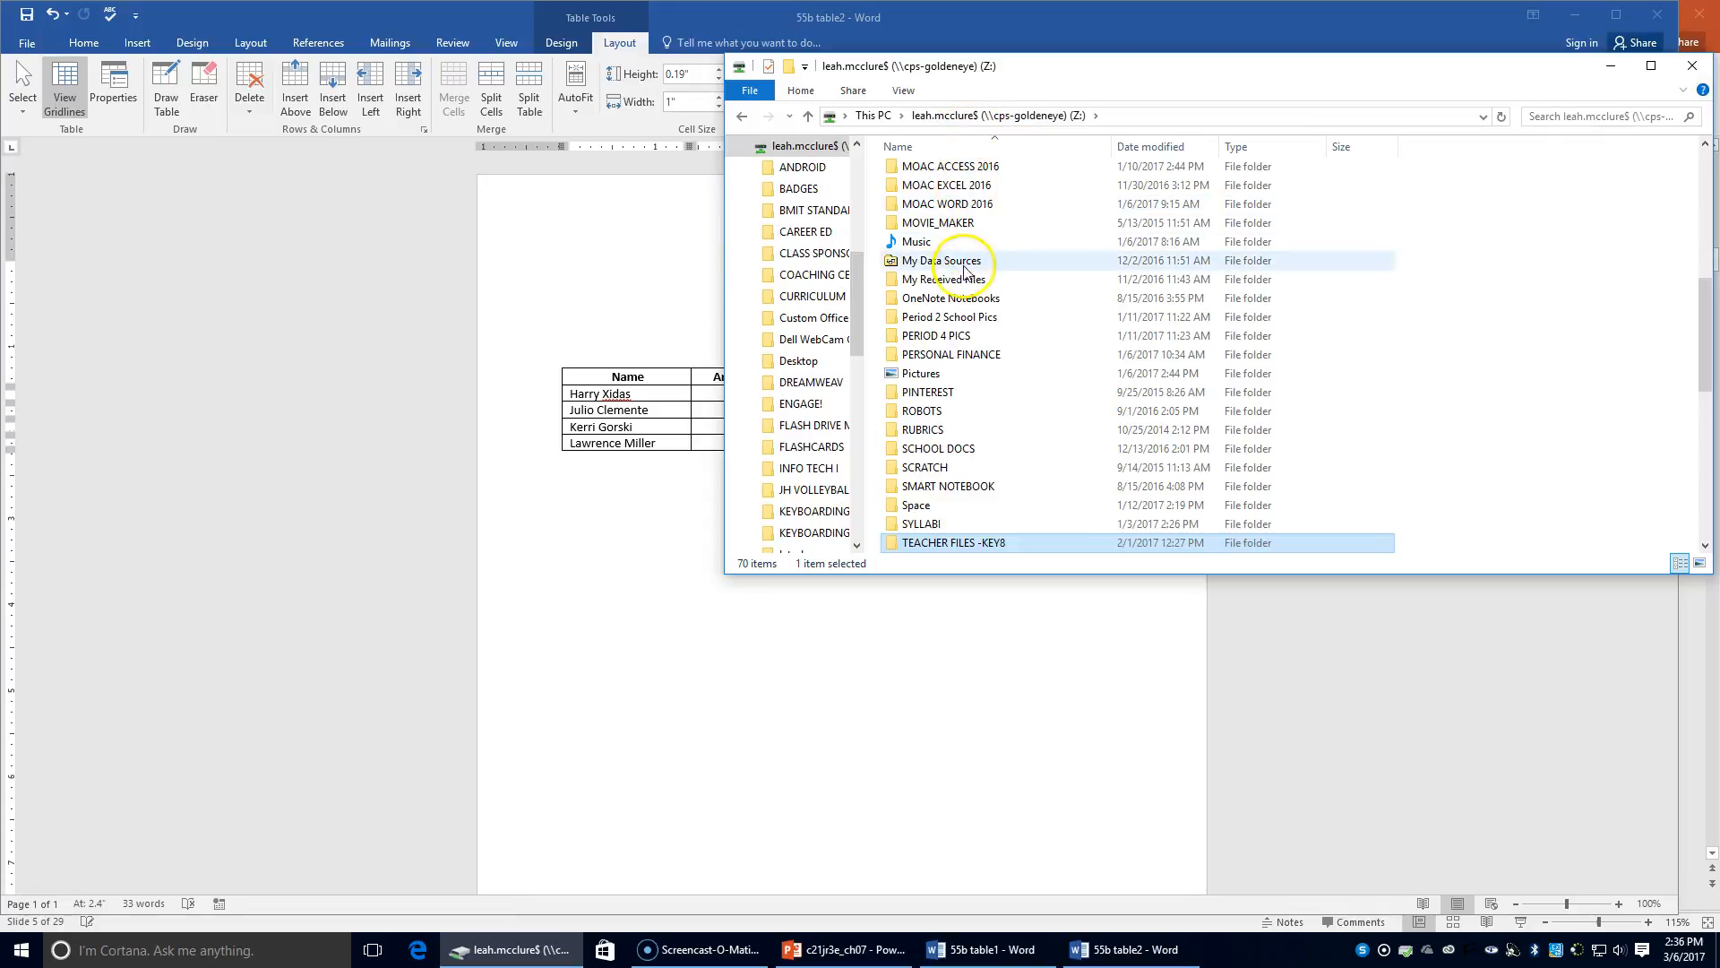
pyautogui.scroll(6, 965, 273)
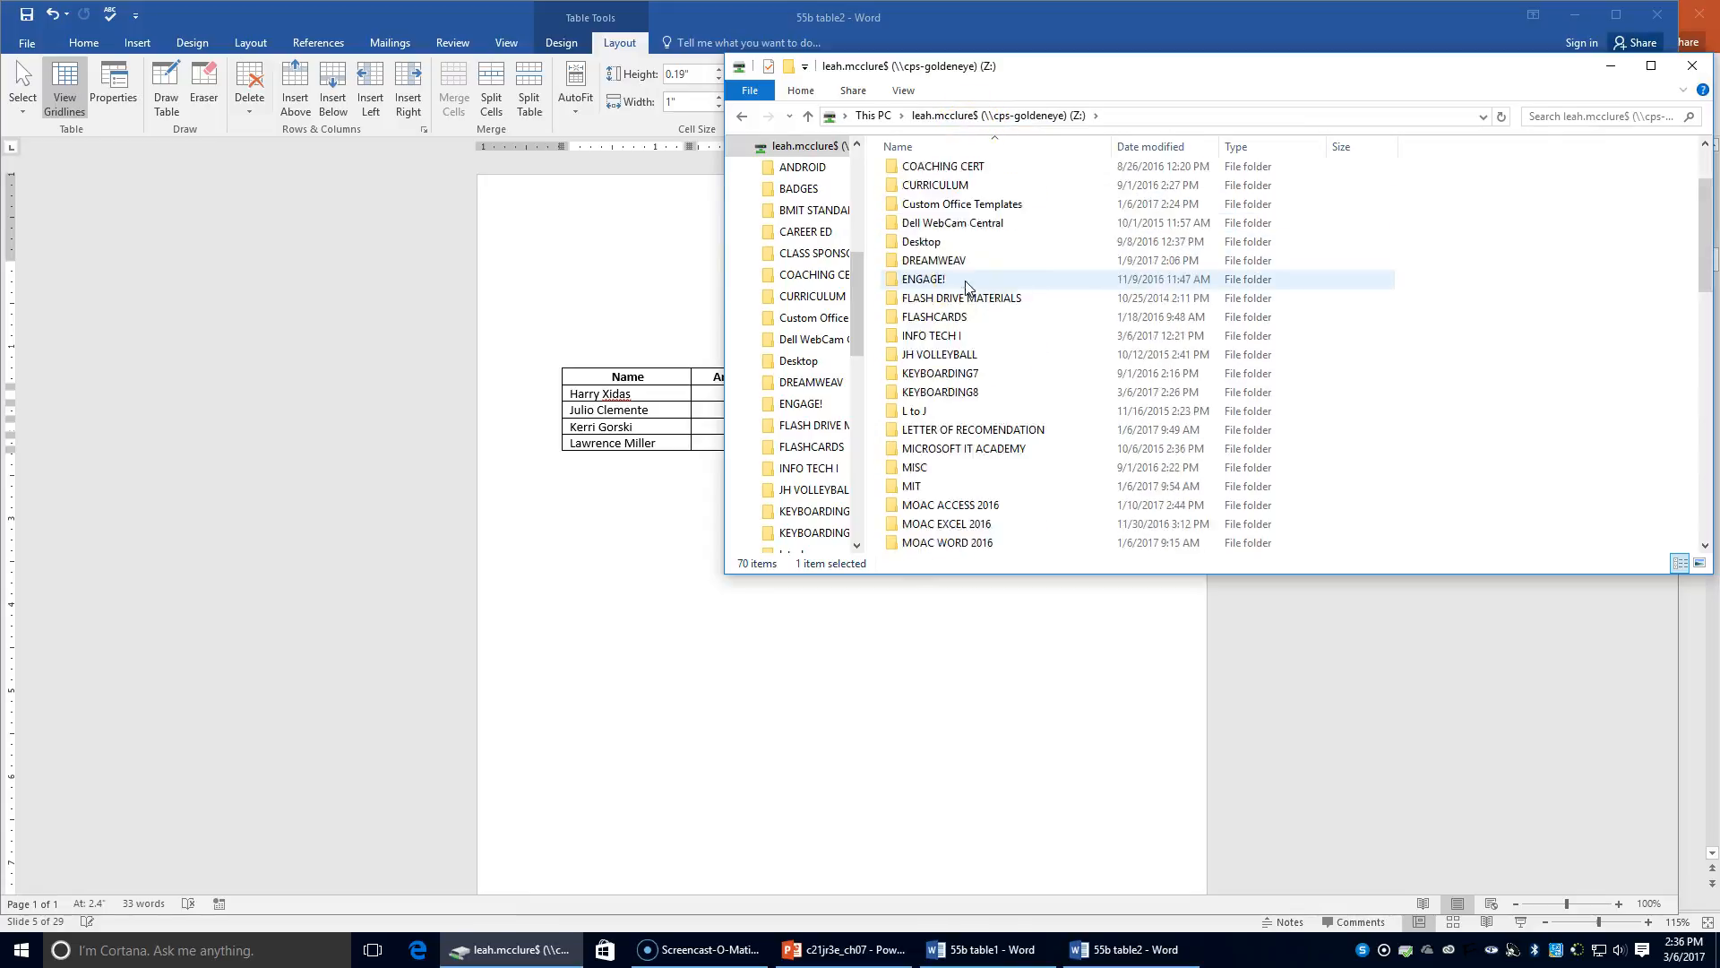
pyautogui.scroll(-6, 977, 305)
pyautogui.scroll(8, 960, 376)
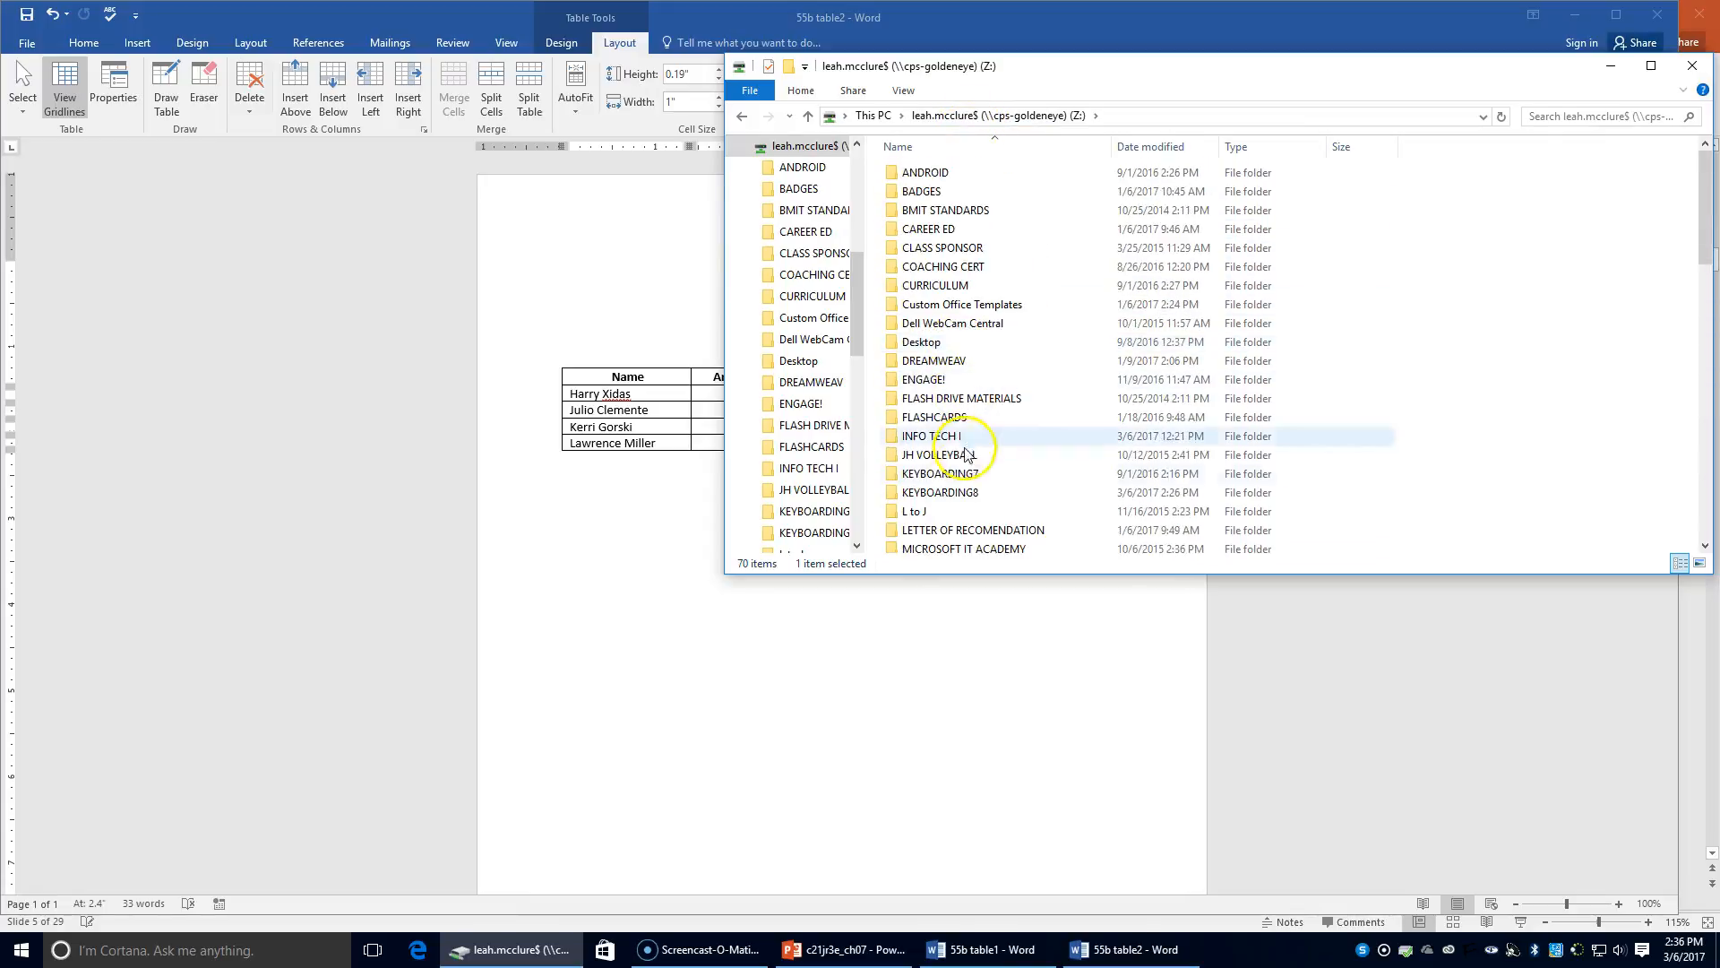
pyautogui.doubleClick(963, 492)
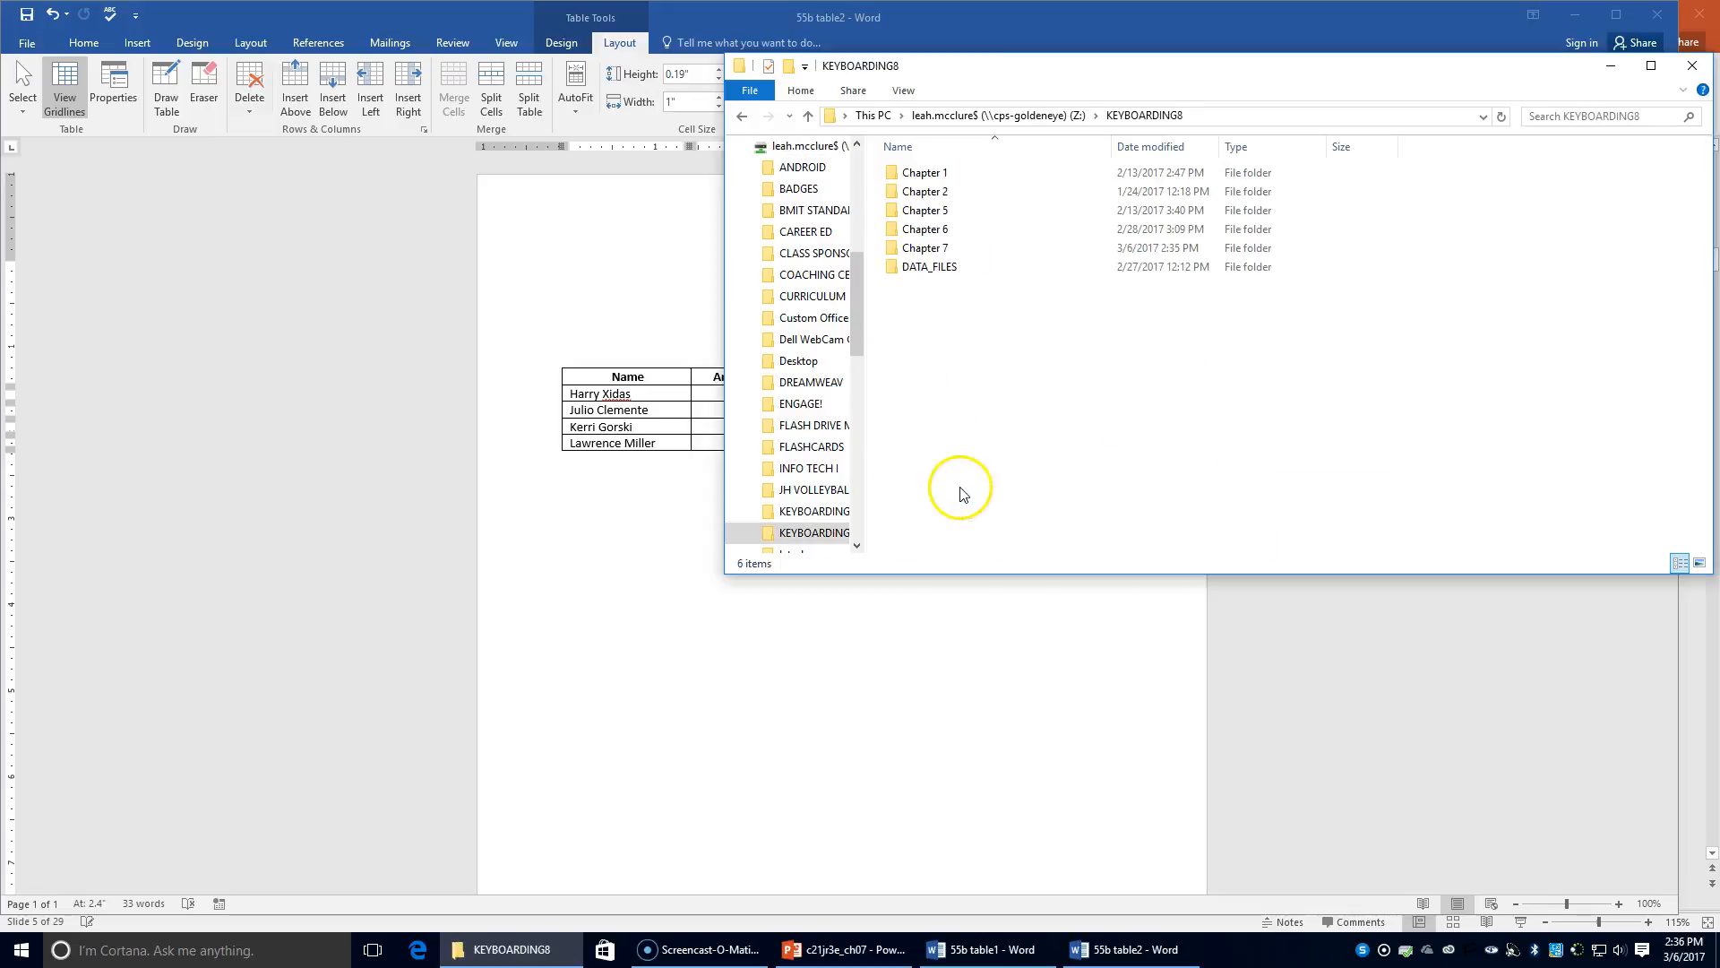
pyautogui.doubleClick(929, 267)
pyautogui.scroll(-5, 928, 332)
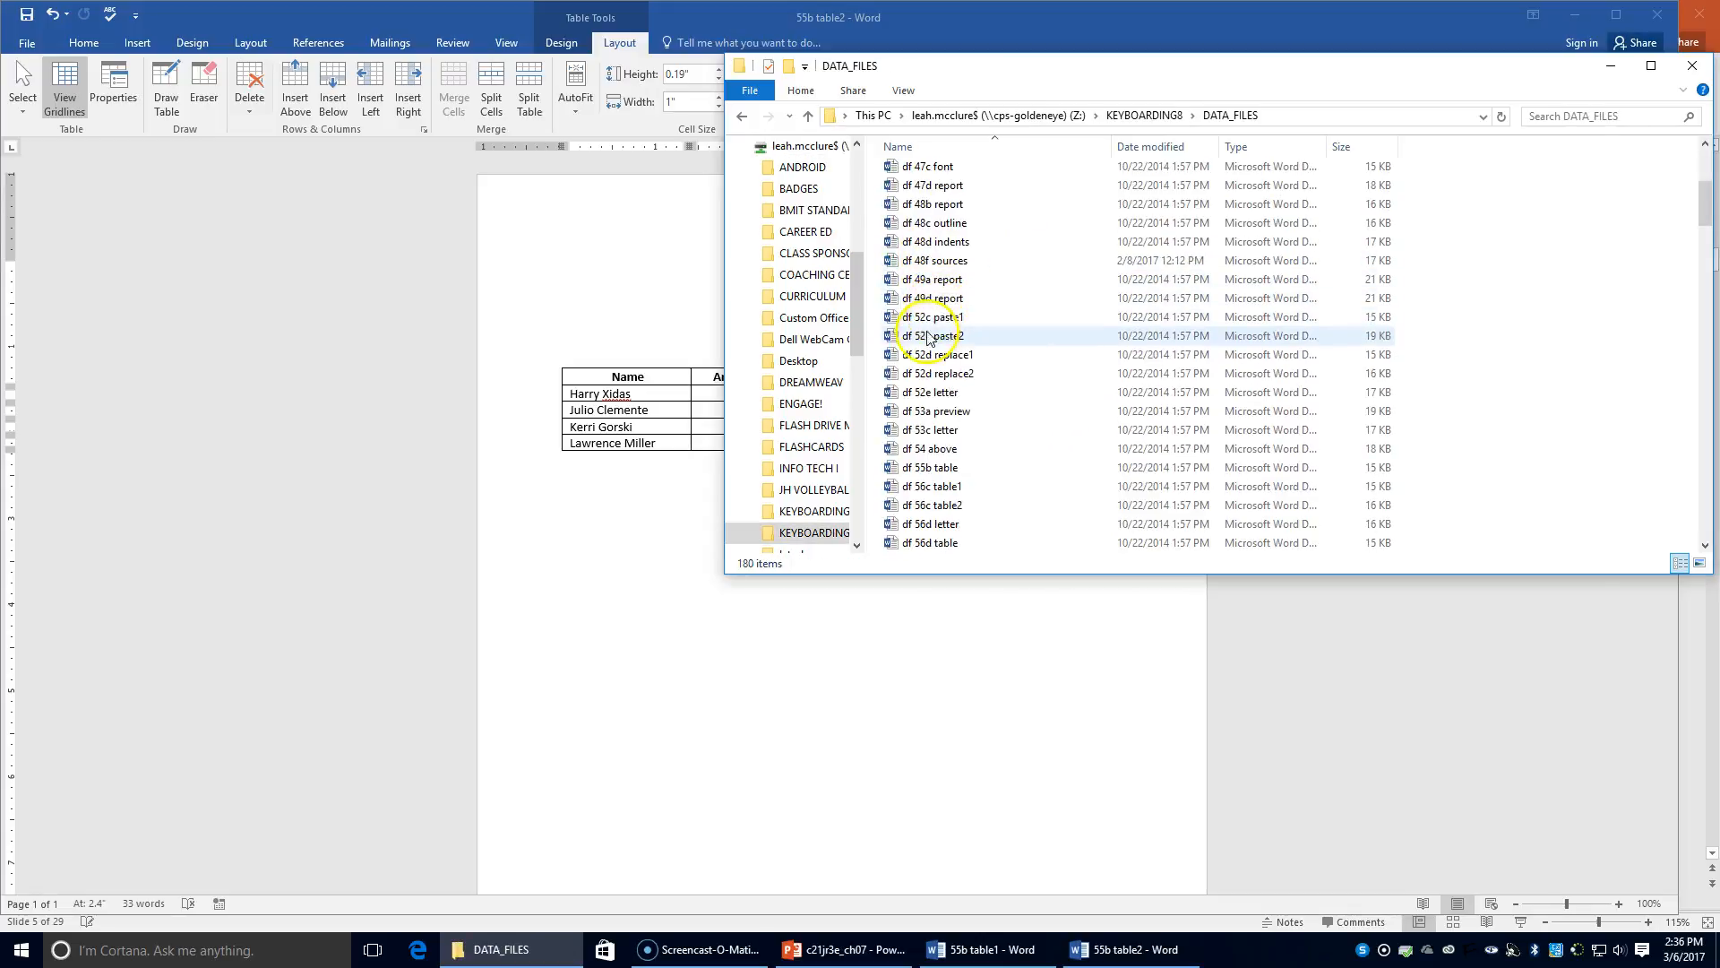
pyautogui.scroll(1, 928, 337)
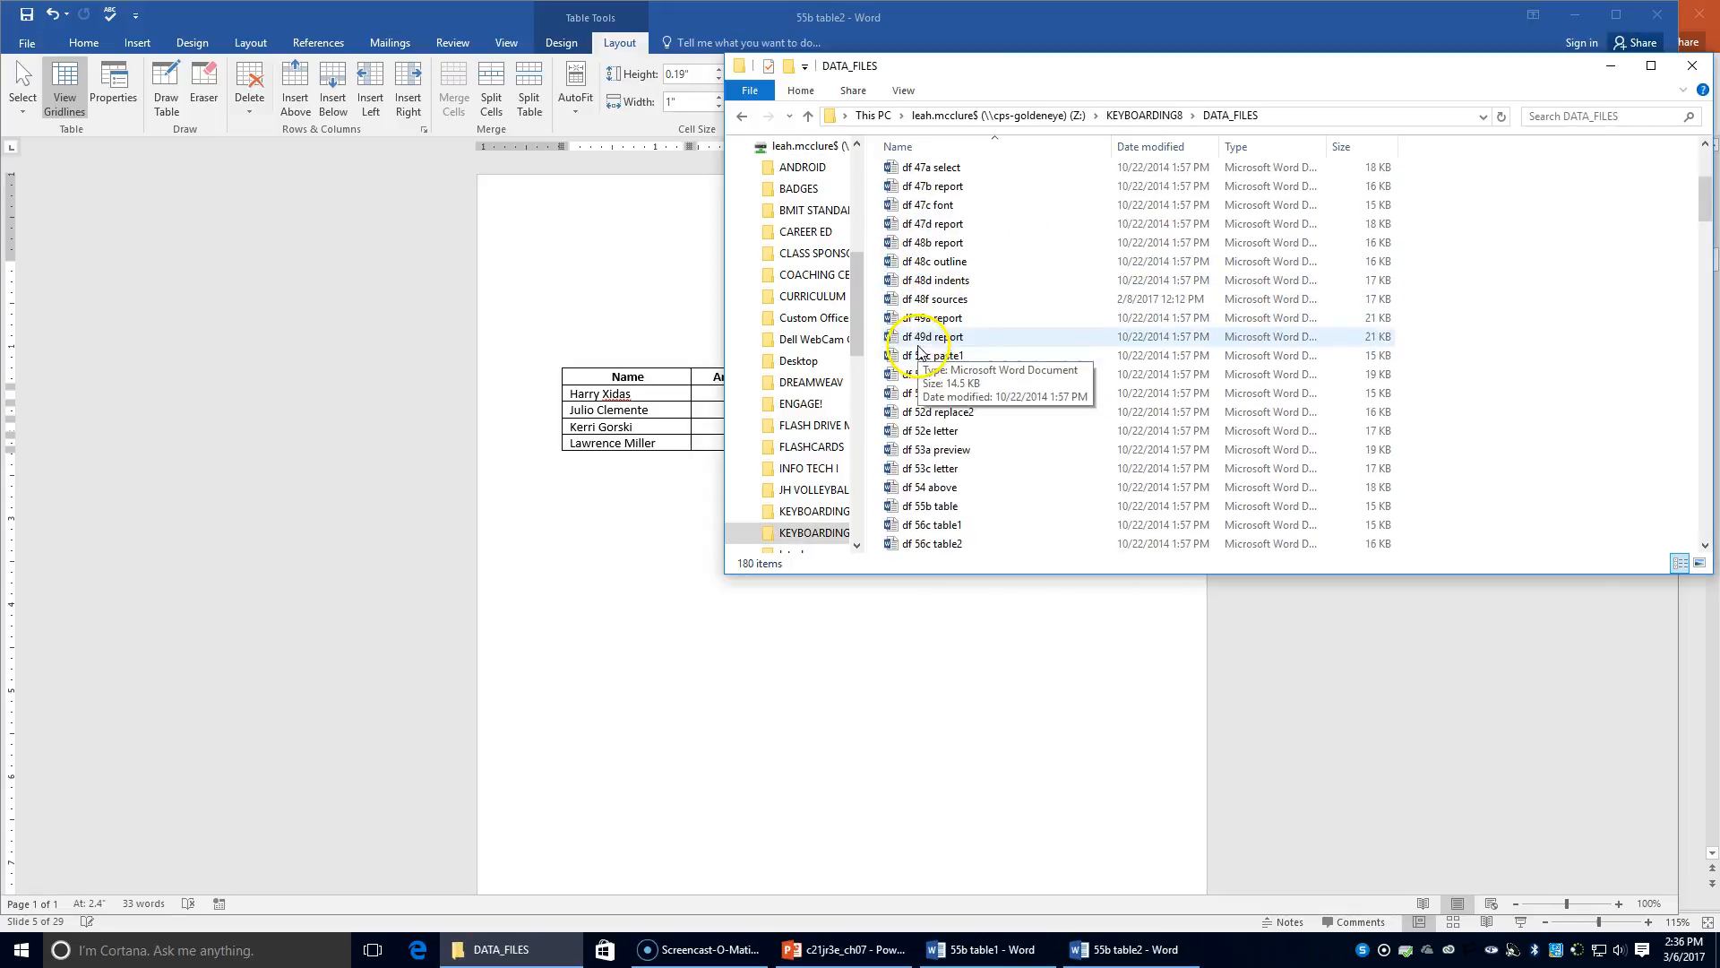
pyautogui.doubleClick(934, 507)
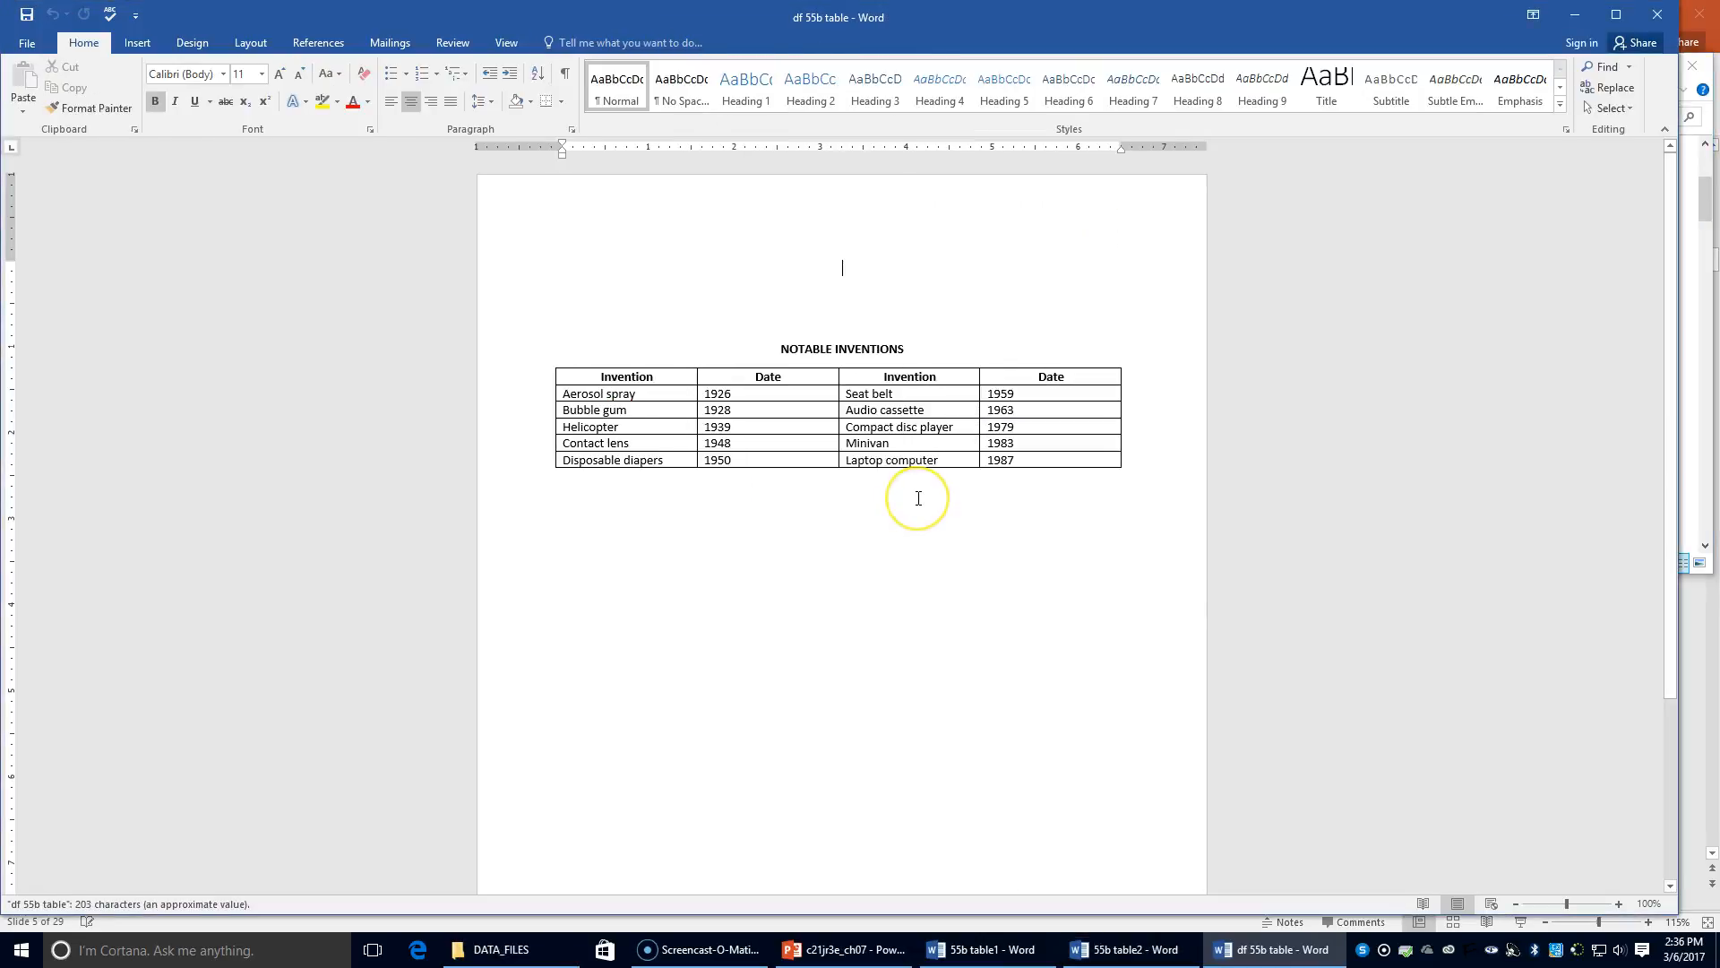
# Apply AutoFit Contents to the Notable Inventions table's four columns
pyautogui.click(880, 497)
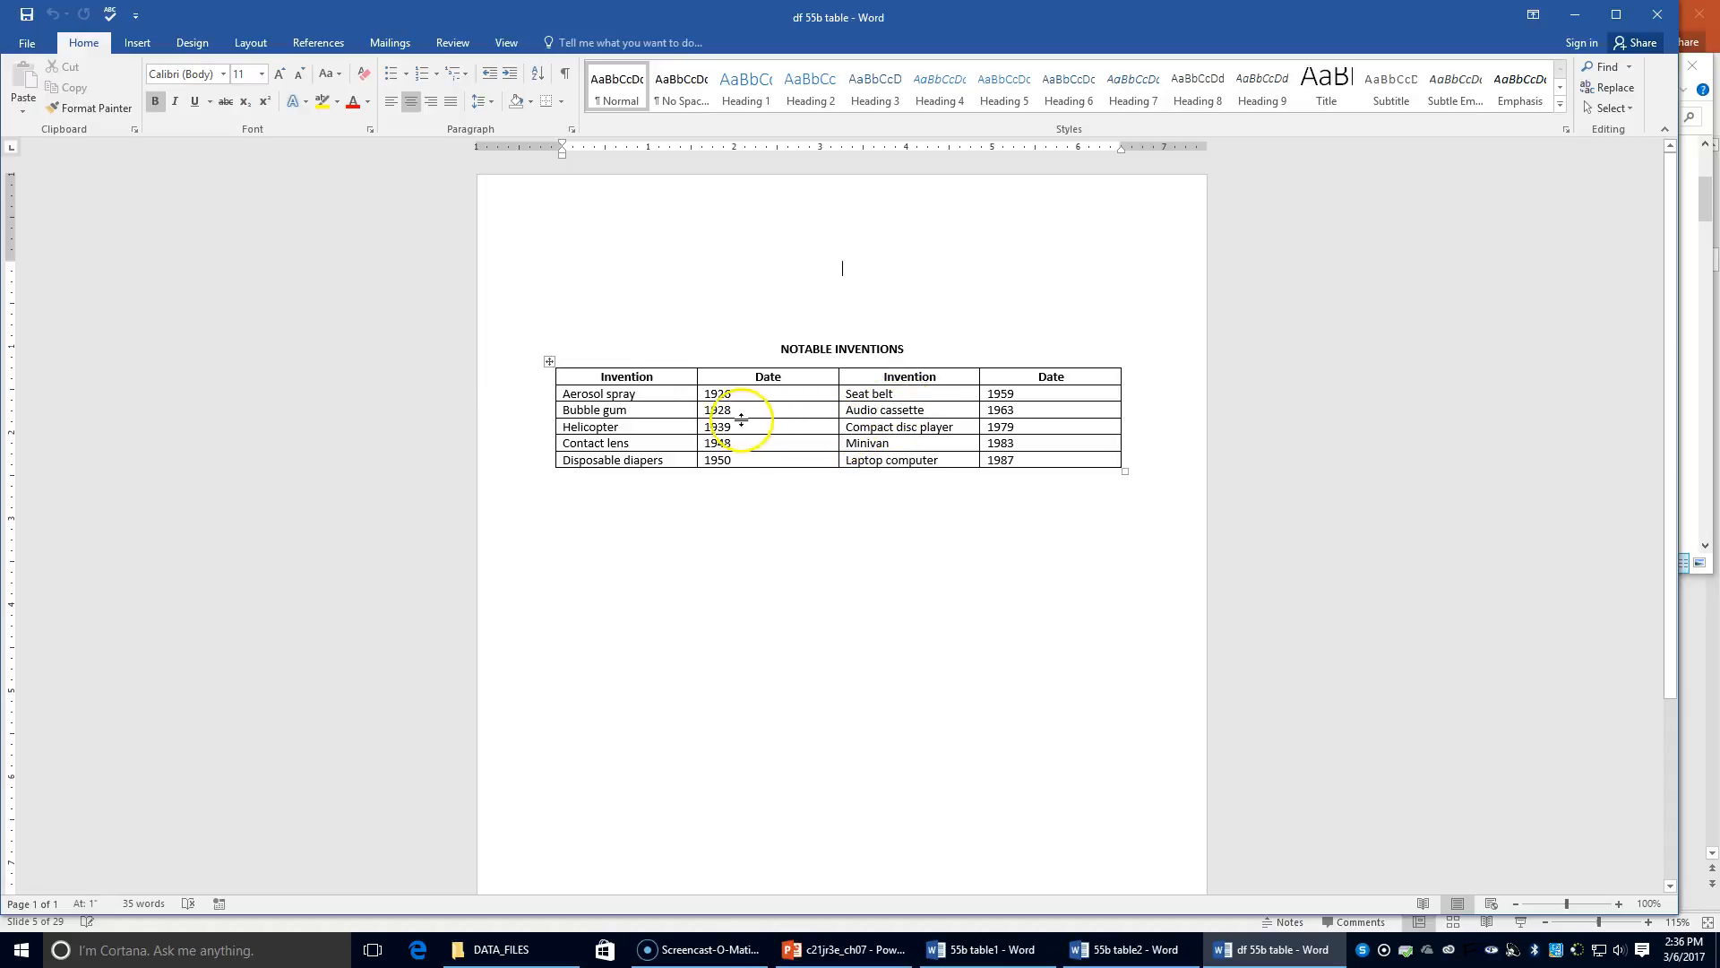
pyautogui.click(771, 445)
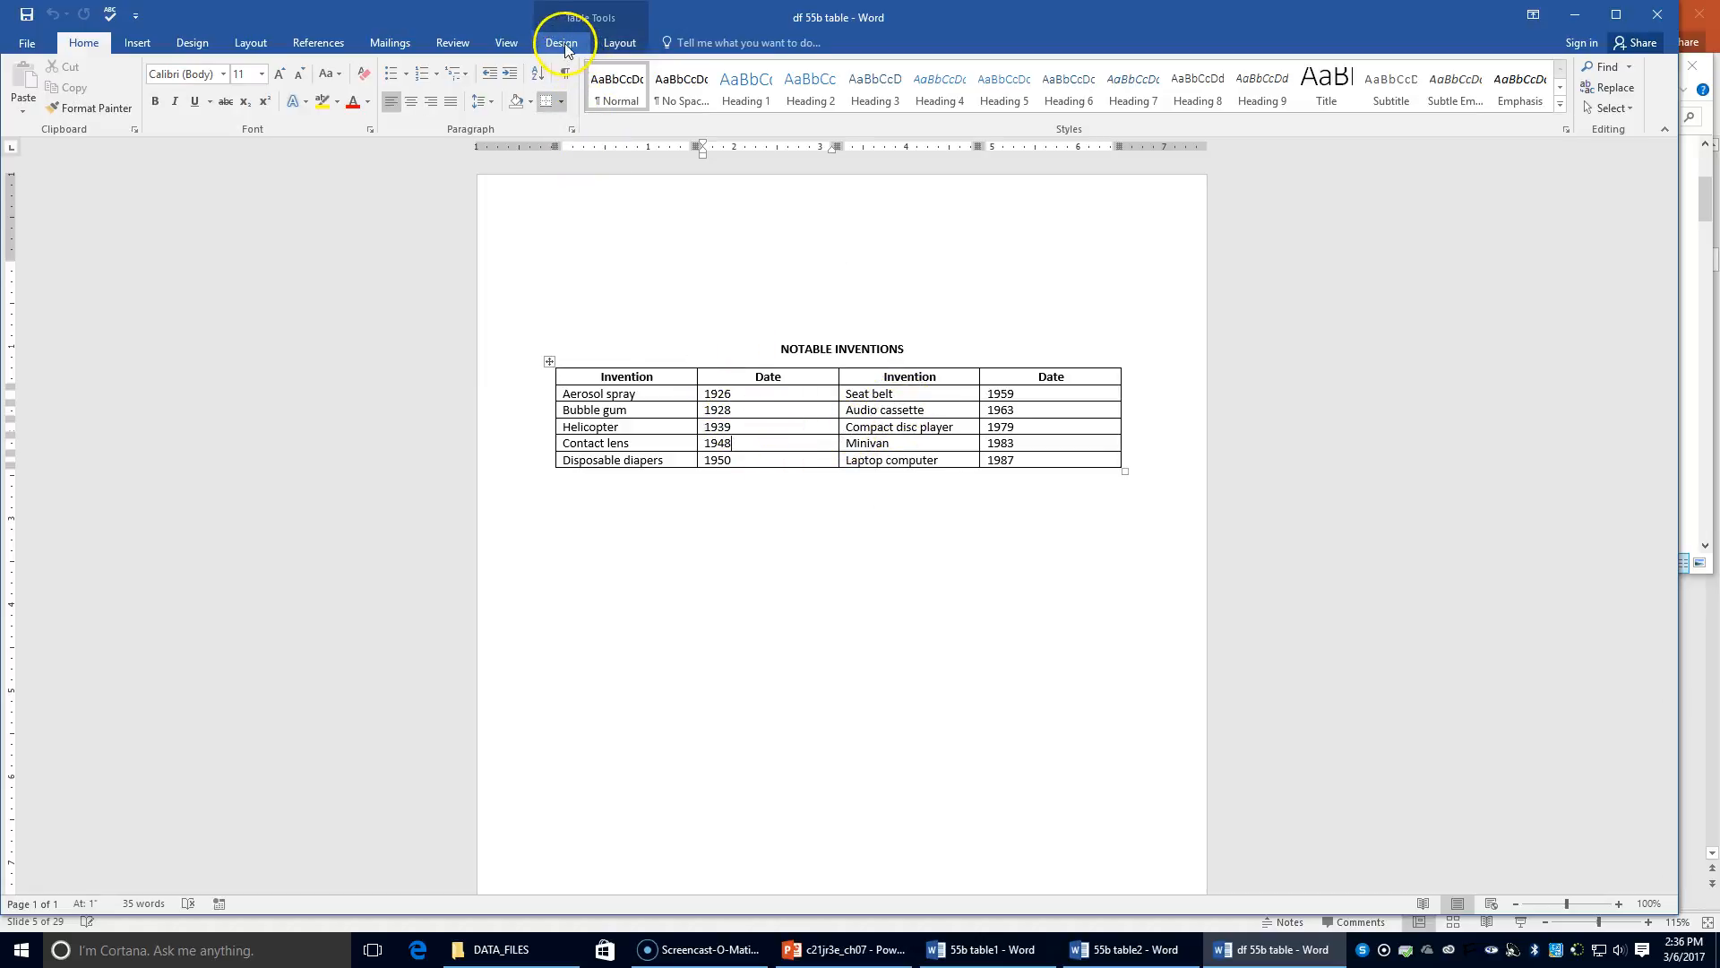
pyautogui.click(617, 43)
pyautogui.click(576, 101)
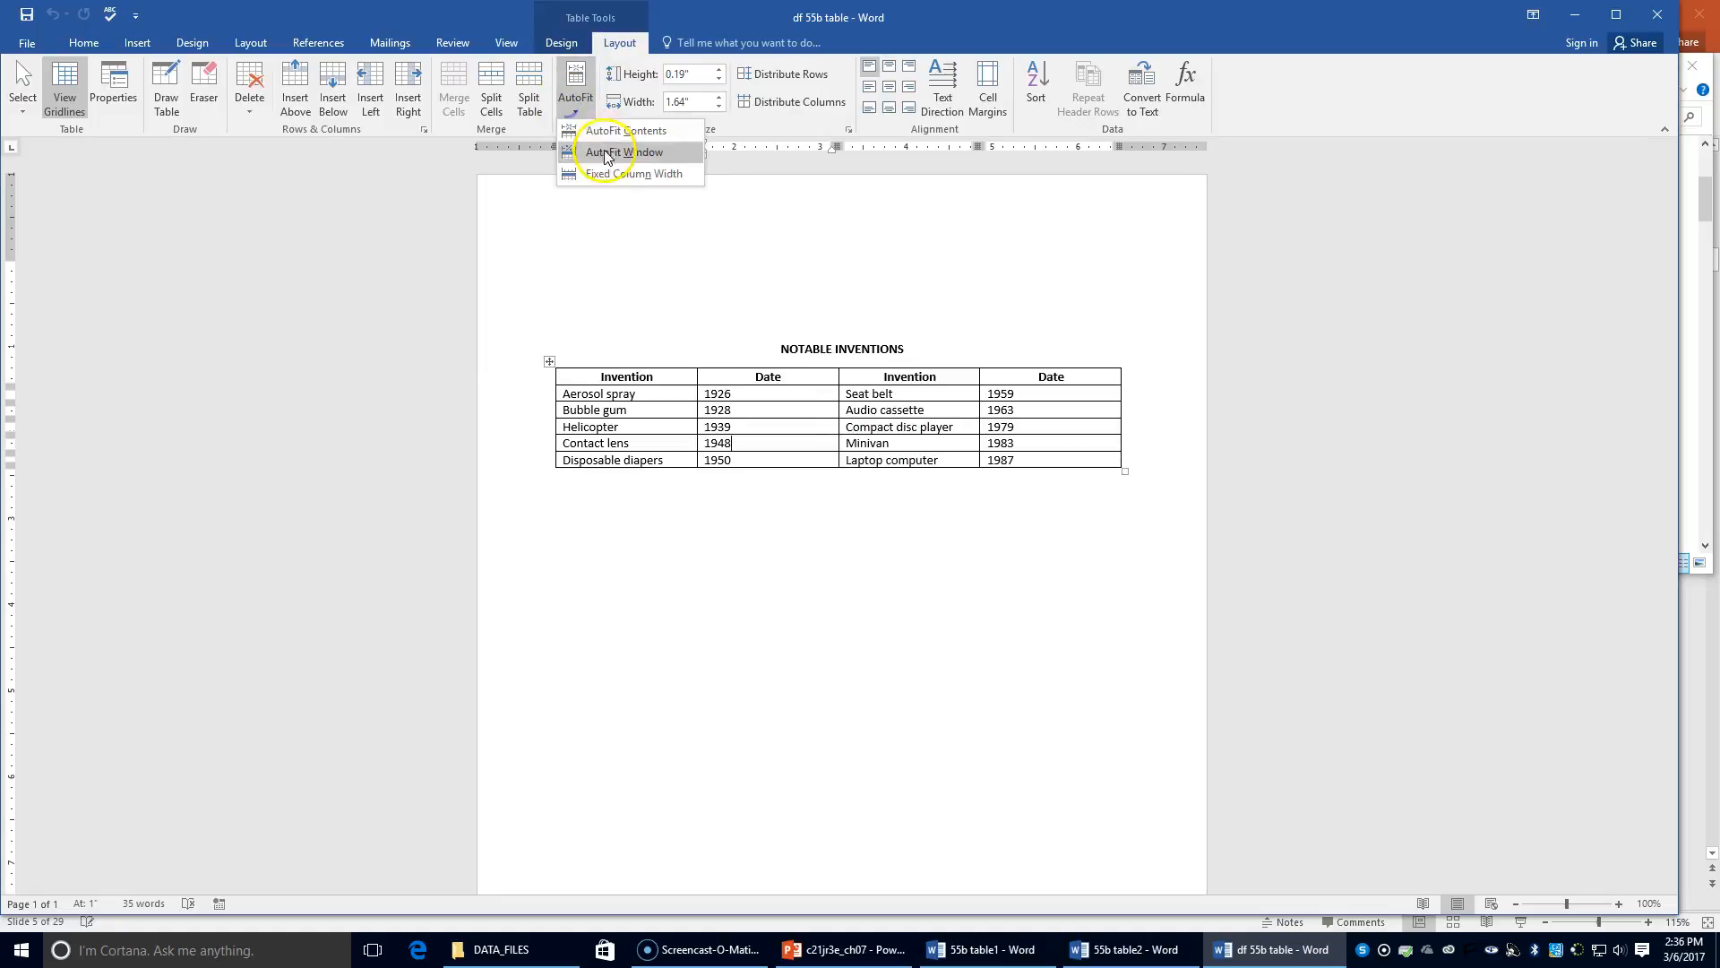
pyautogui.click(606, 174)
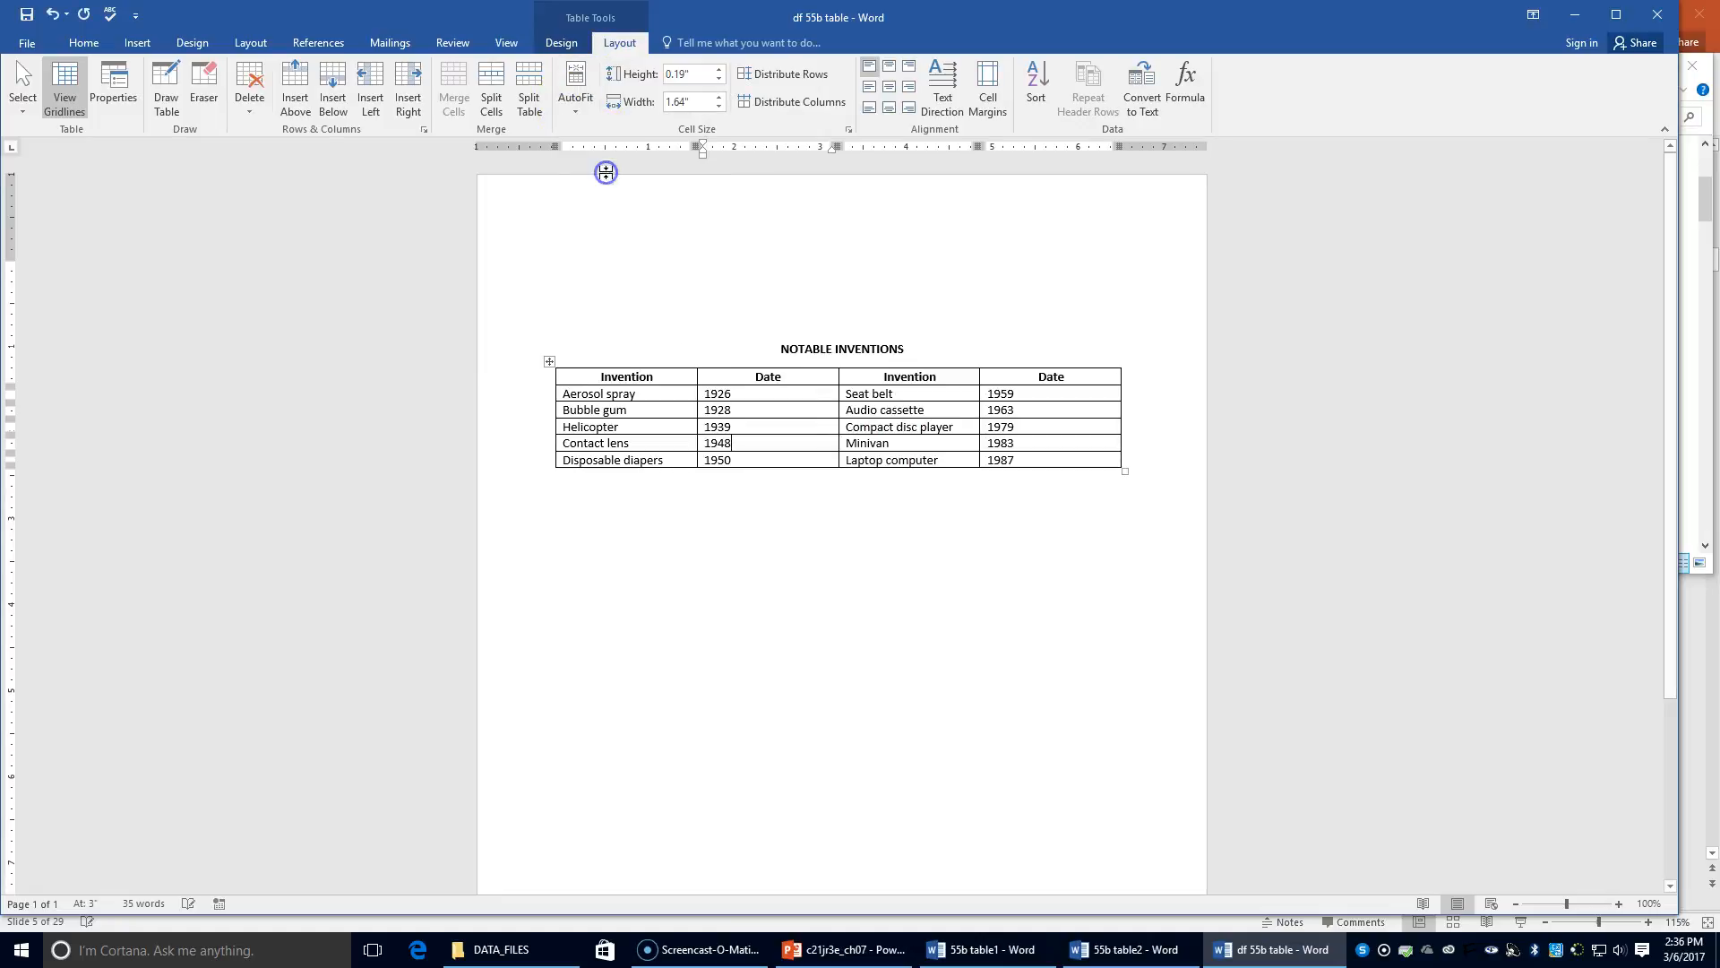
pyautogui.click(576, 101)
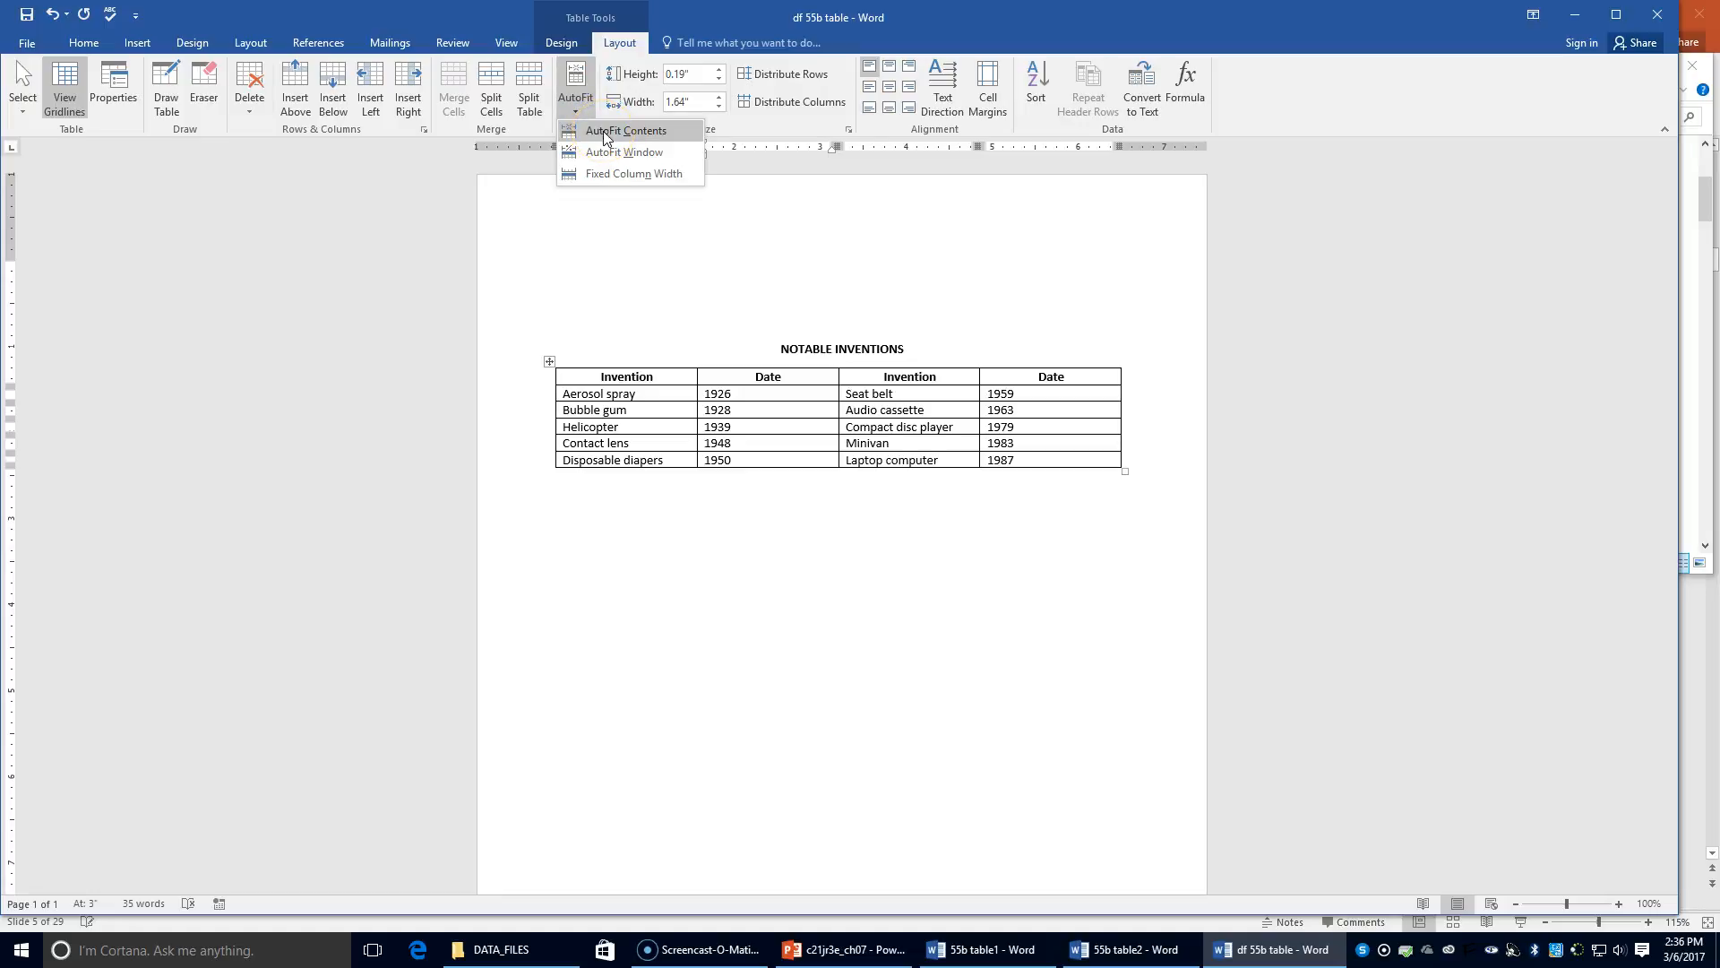
pyautogui.click(604, 131)
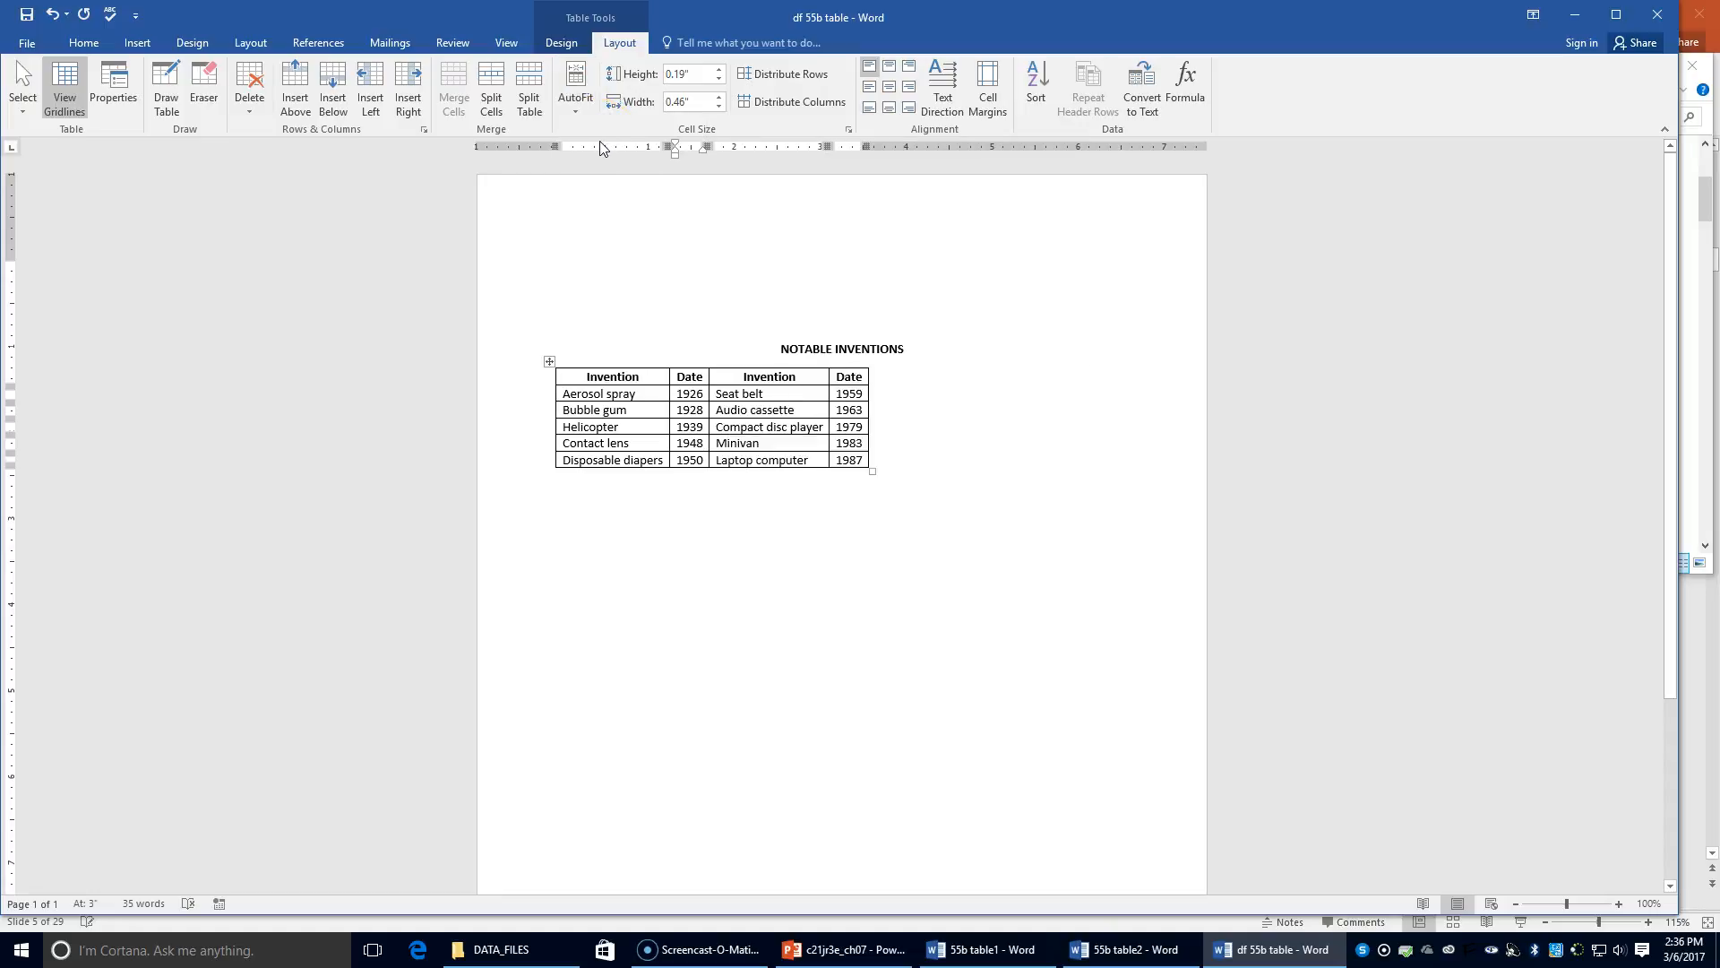
# Save As into Chapter 7, renaming 'df 55b table' to '55b table3'
pyautogui.click(27, 42)
pyautogui.click(78, 225)
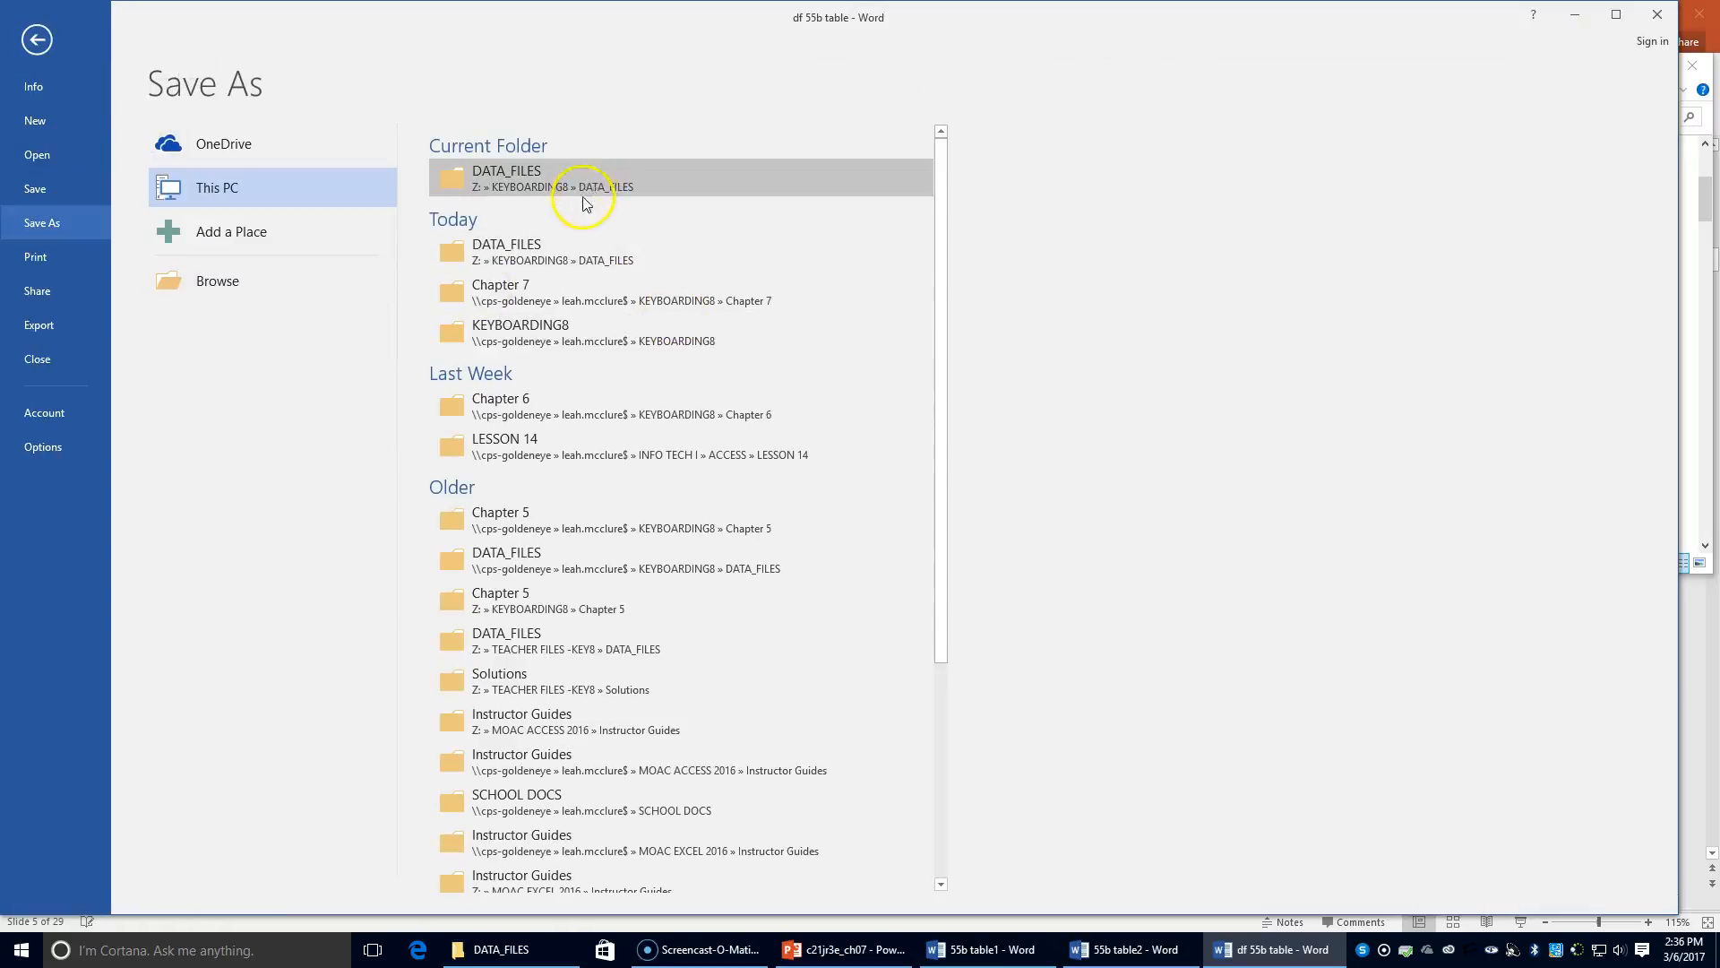
pyautogui.click(557, 294)
pyautogui.click(136, 358)
pyautogui.press('BackSpace')
pyautogui.press('BackSpace')
pyautogui.press('BackSpace')
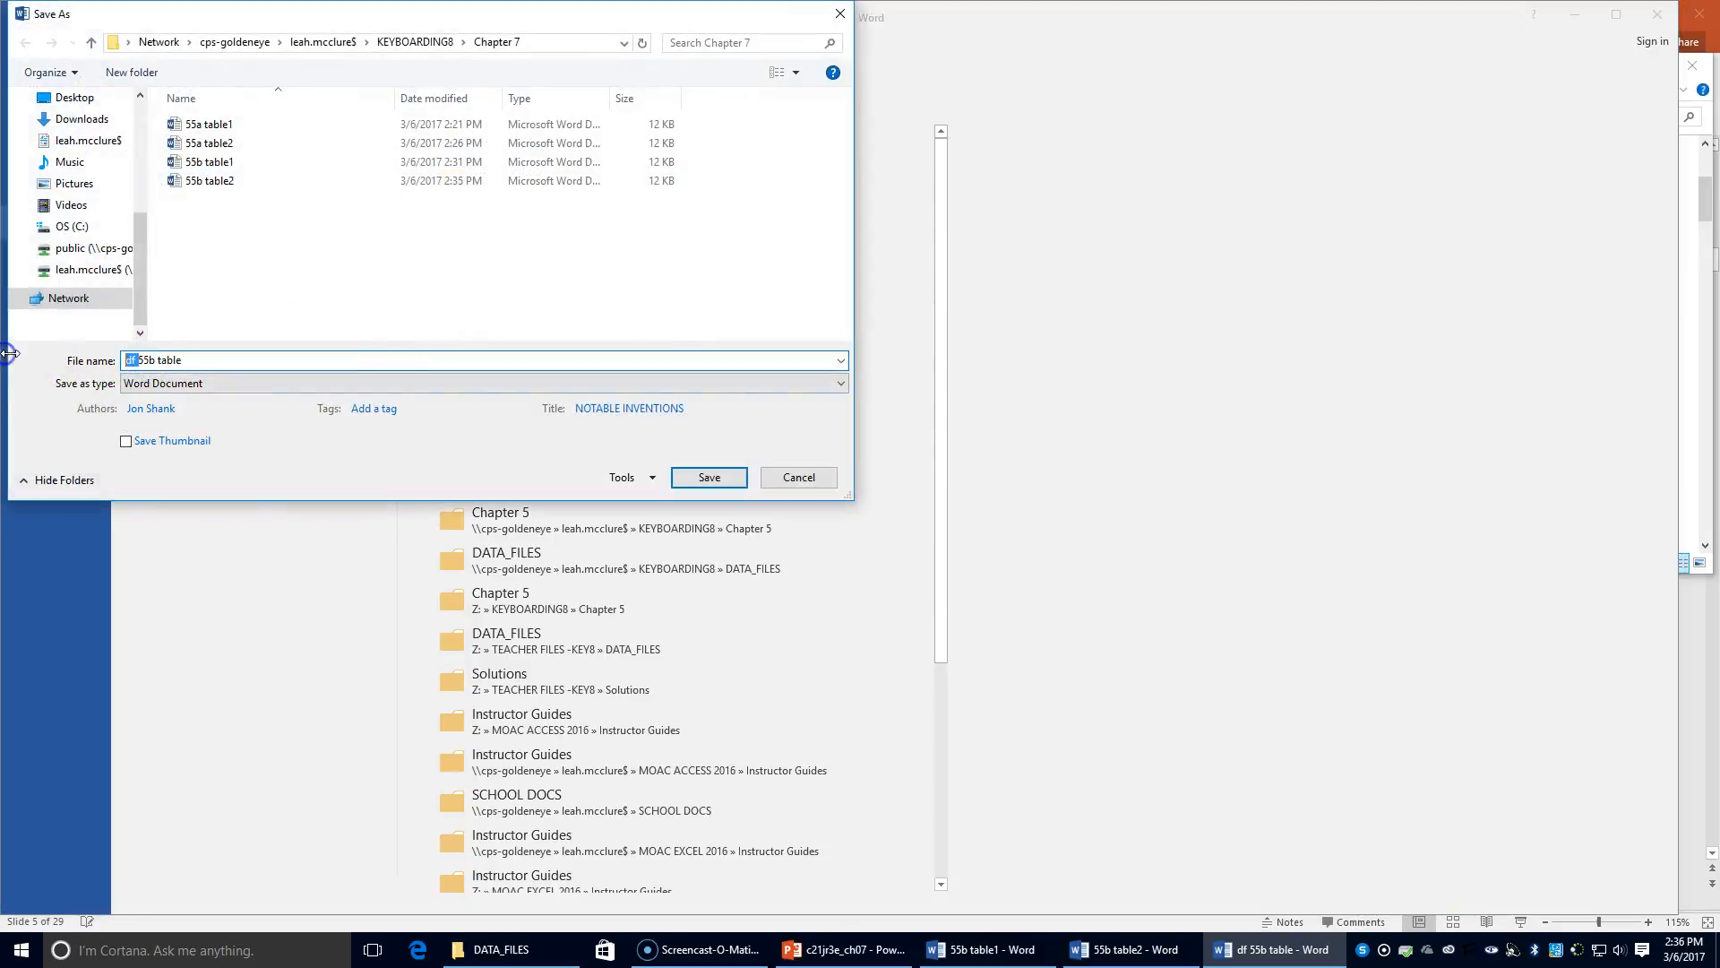
pyautogui.click(192, 355)
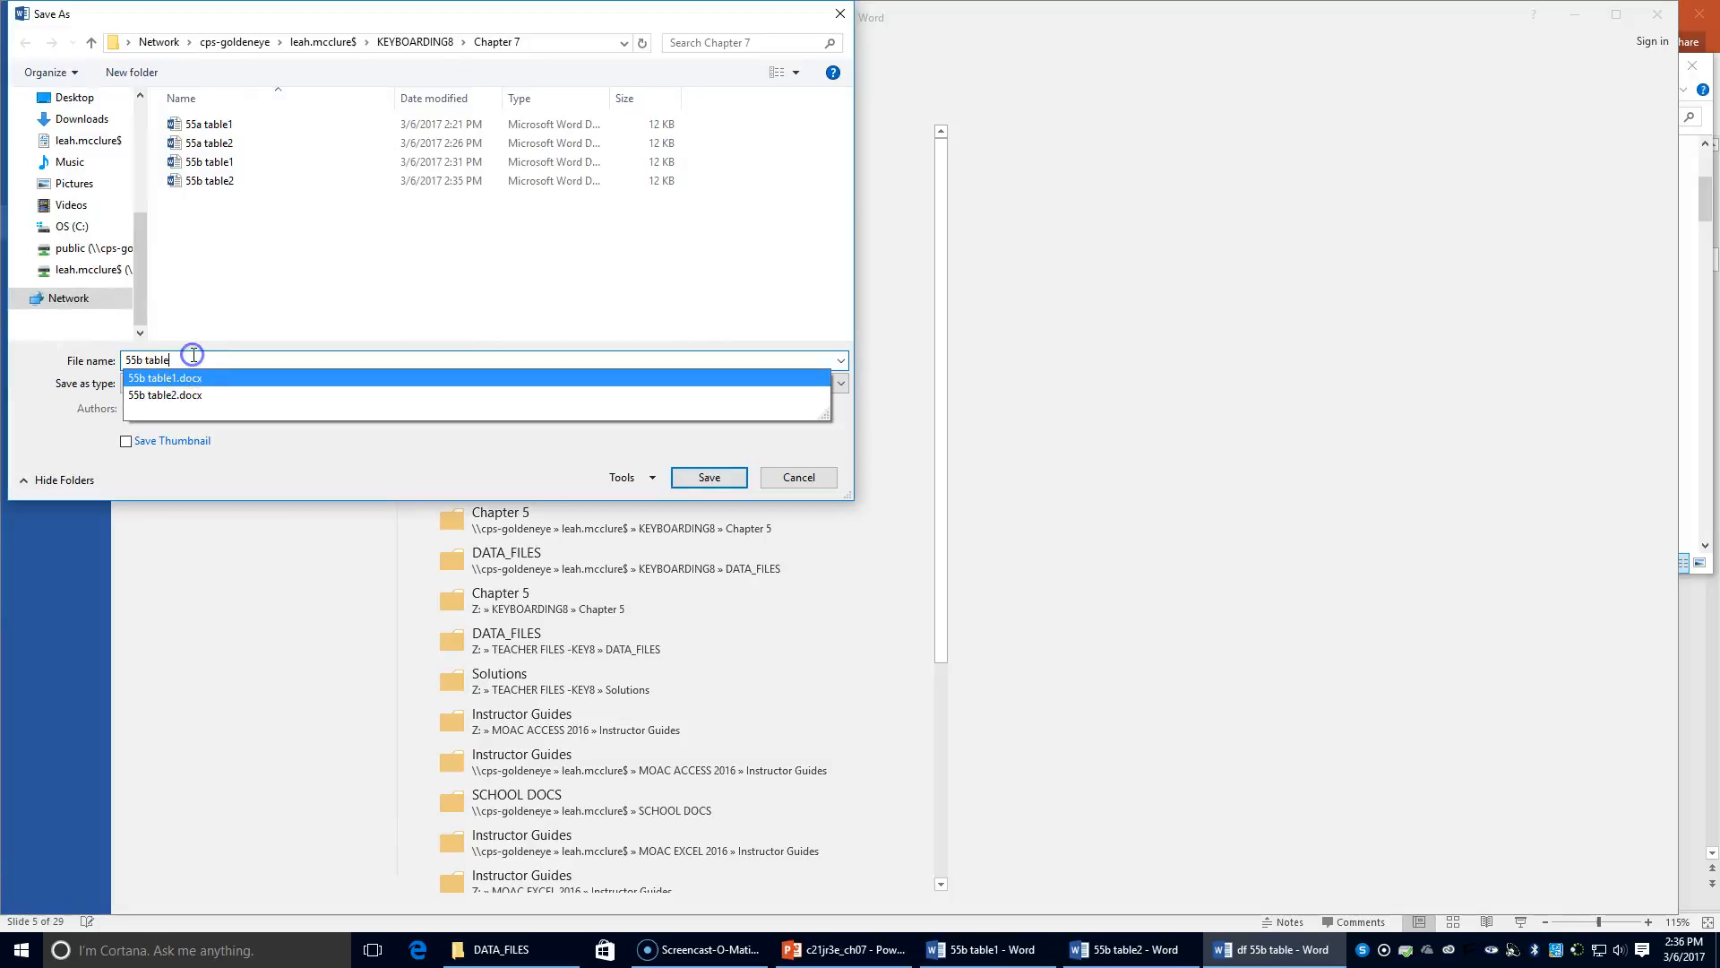
pyautogui.write('3')
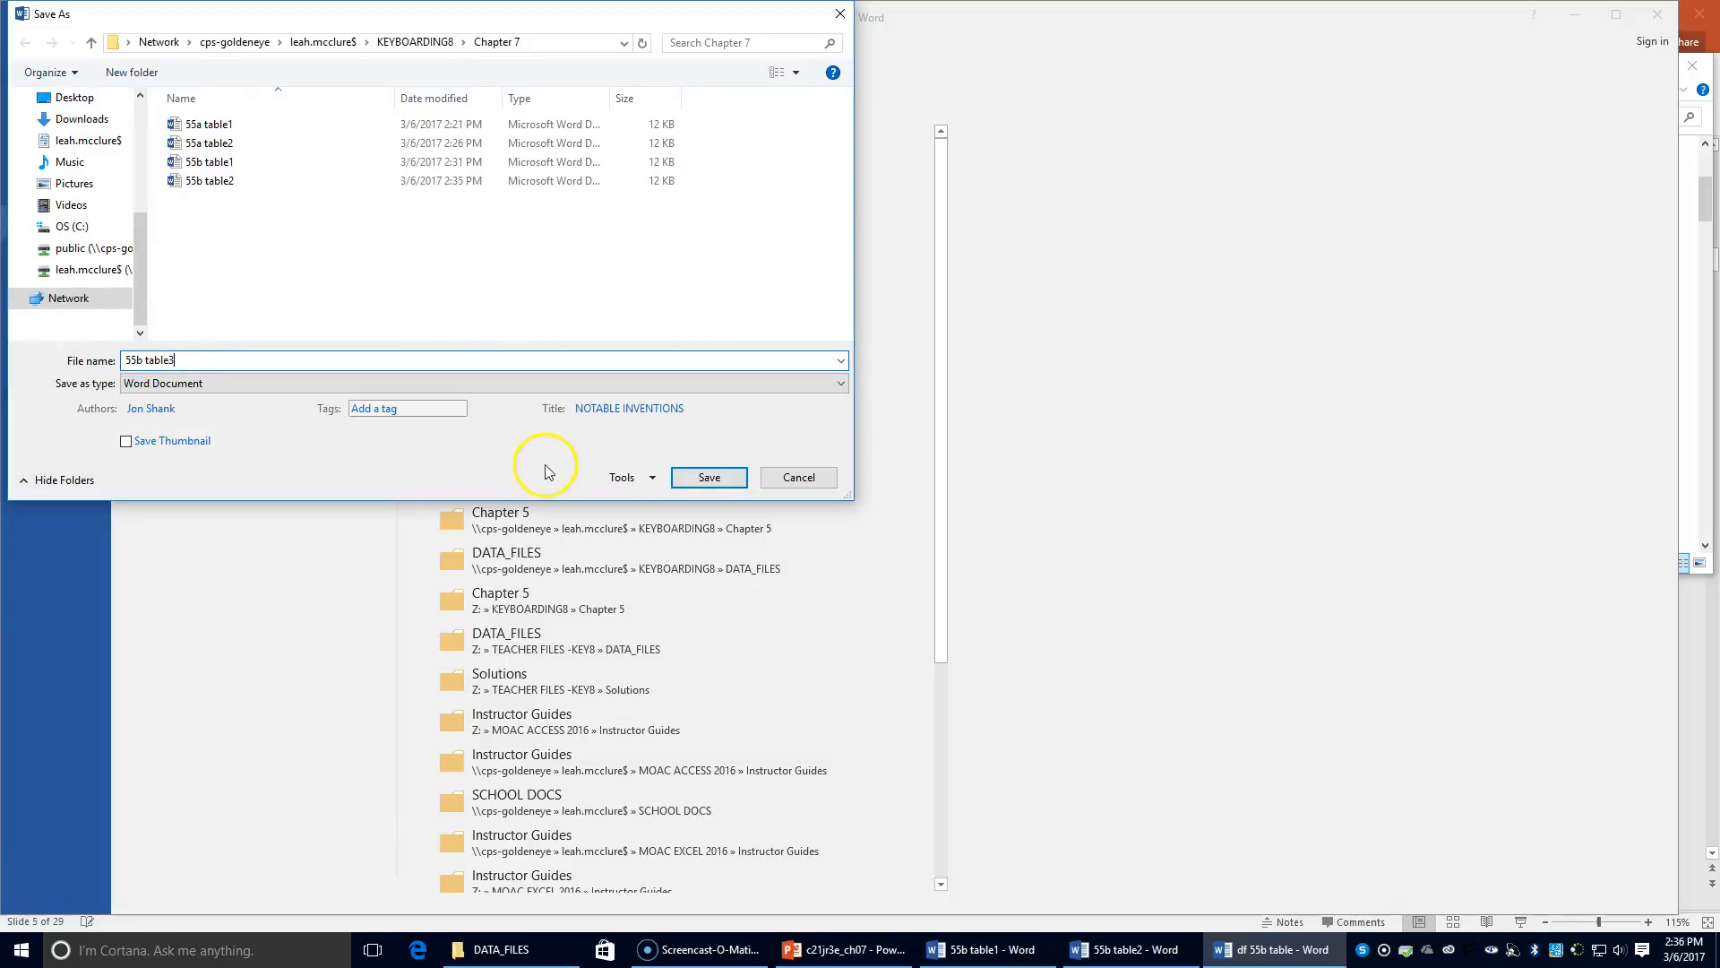
pyautogui.click(704, 476)
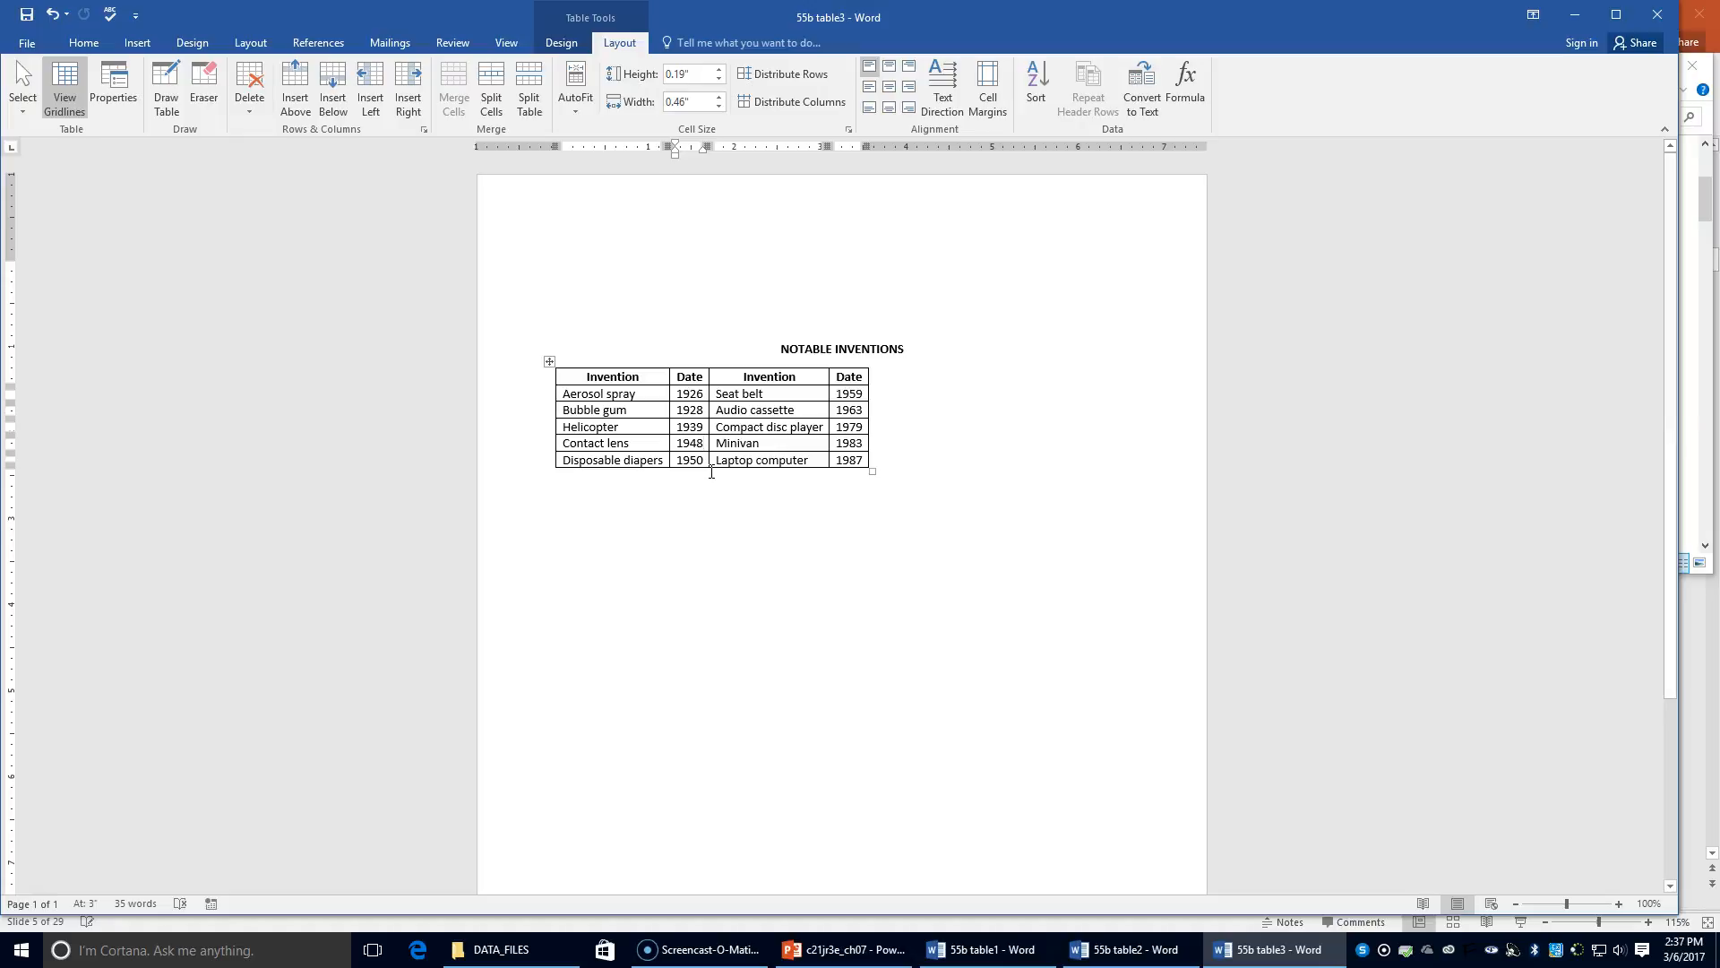
# Reopen 'df 55b table' from the DATA_FILES folder and place the insertion point in its table
pyautogui.click(515, 948)
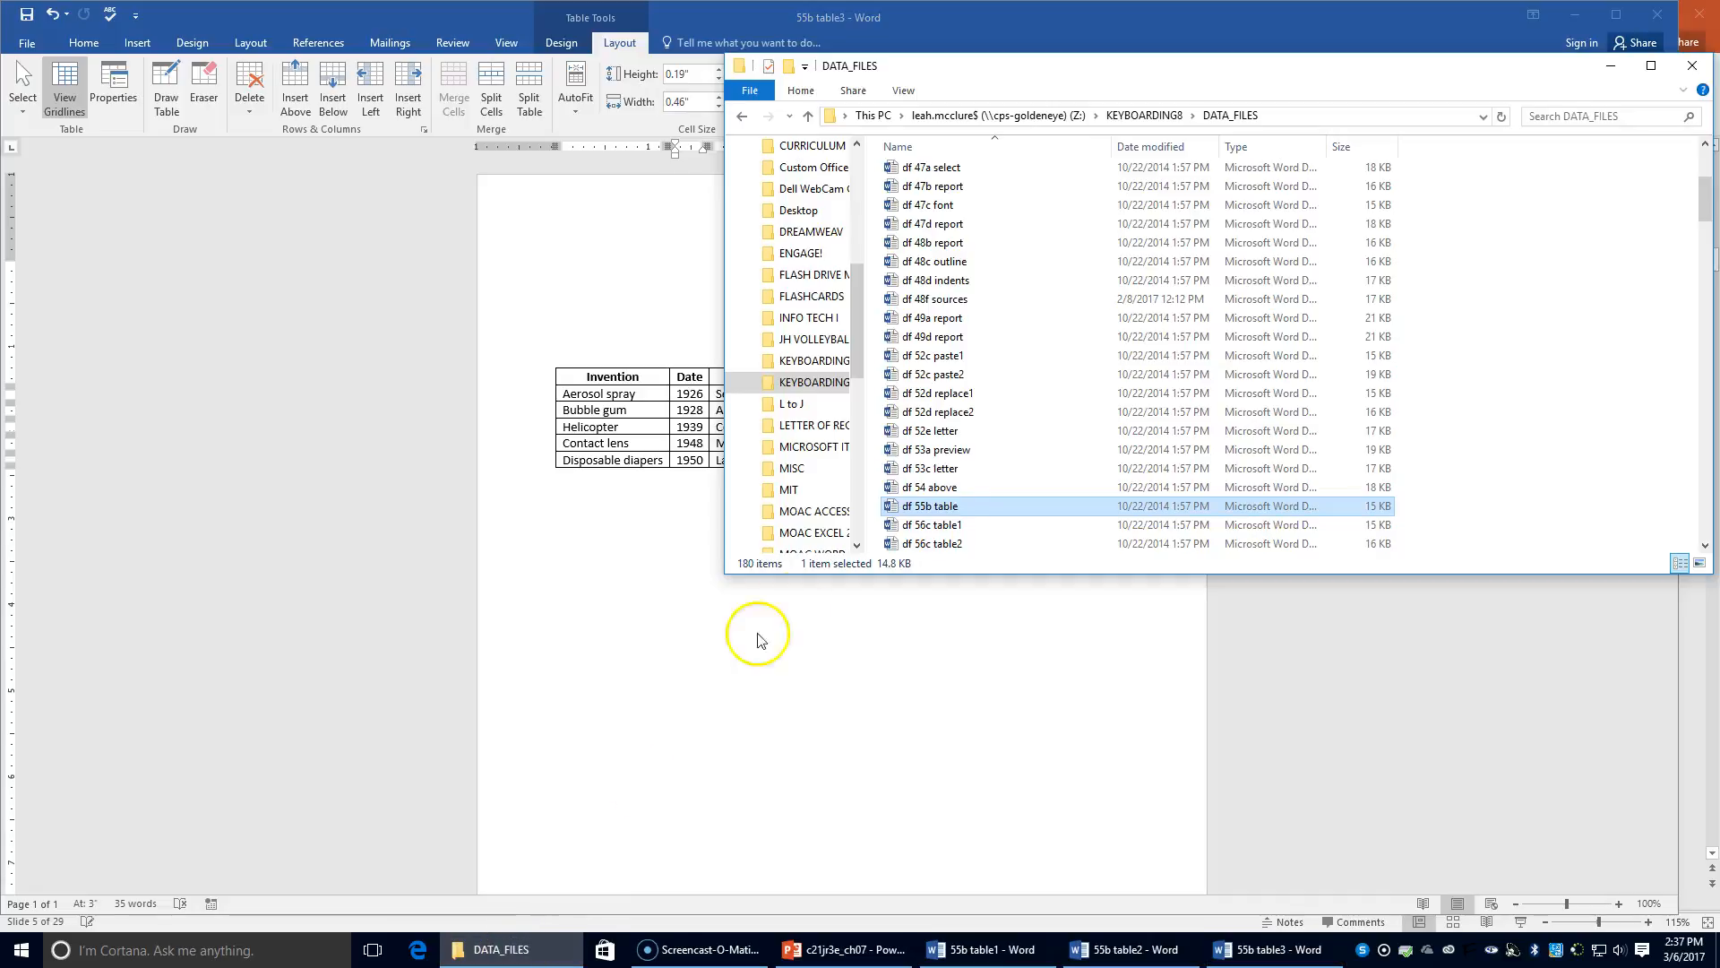
pyautogui.doubleClick(932, 507)
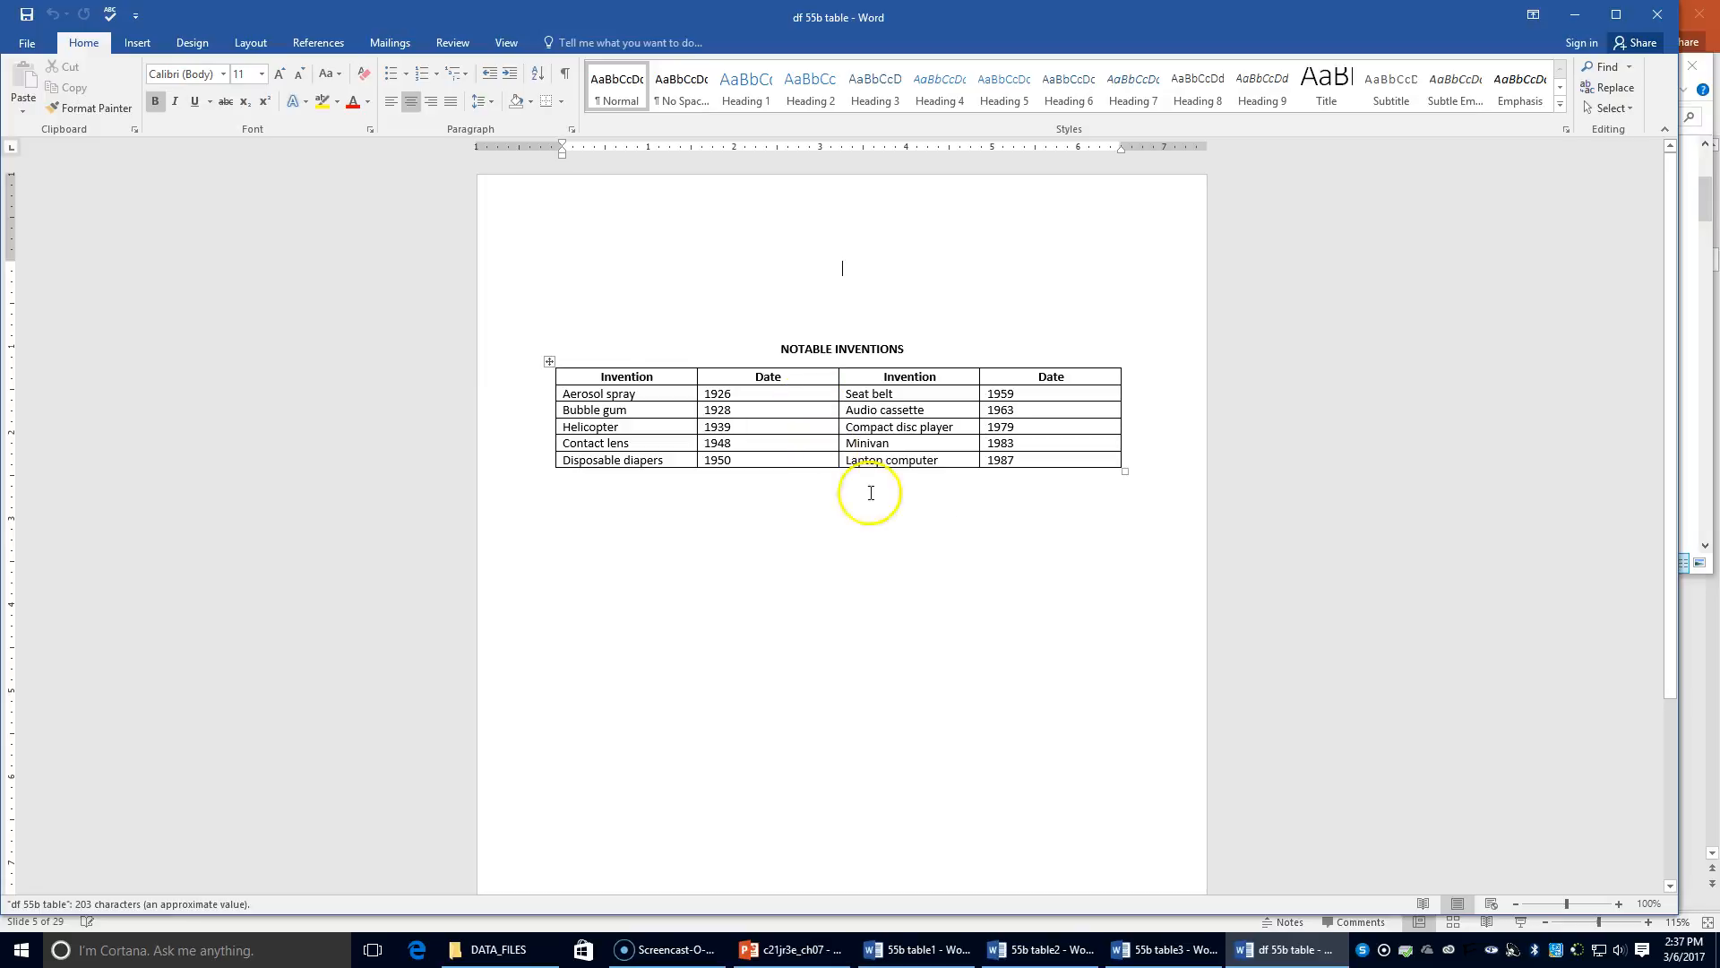
pyautogui.click(652, 395)
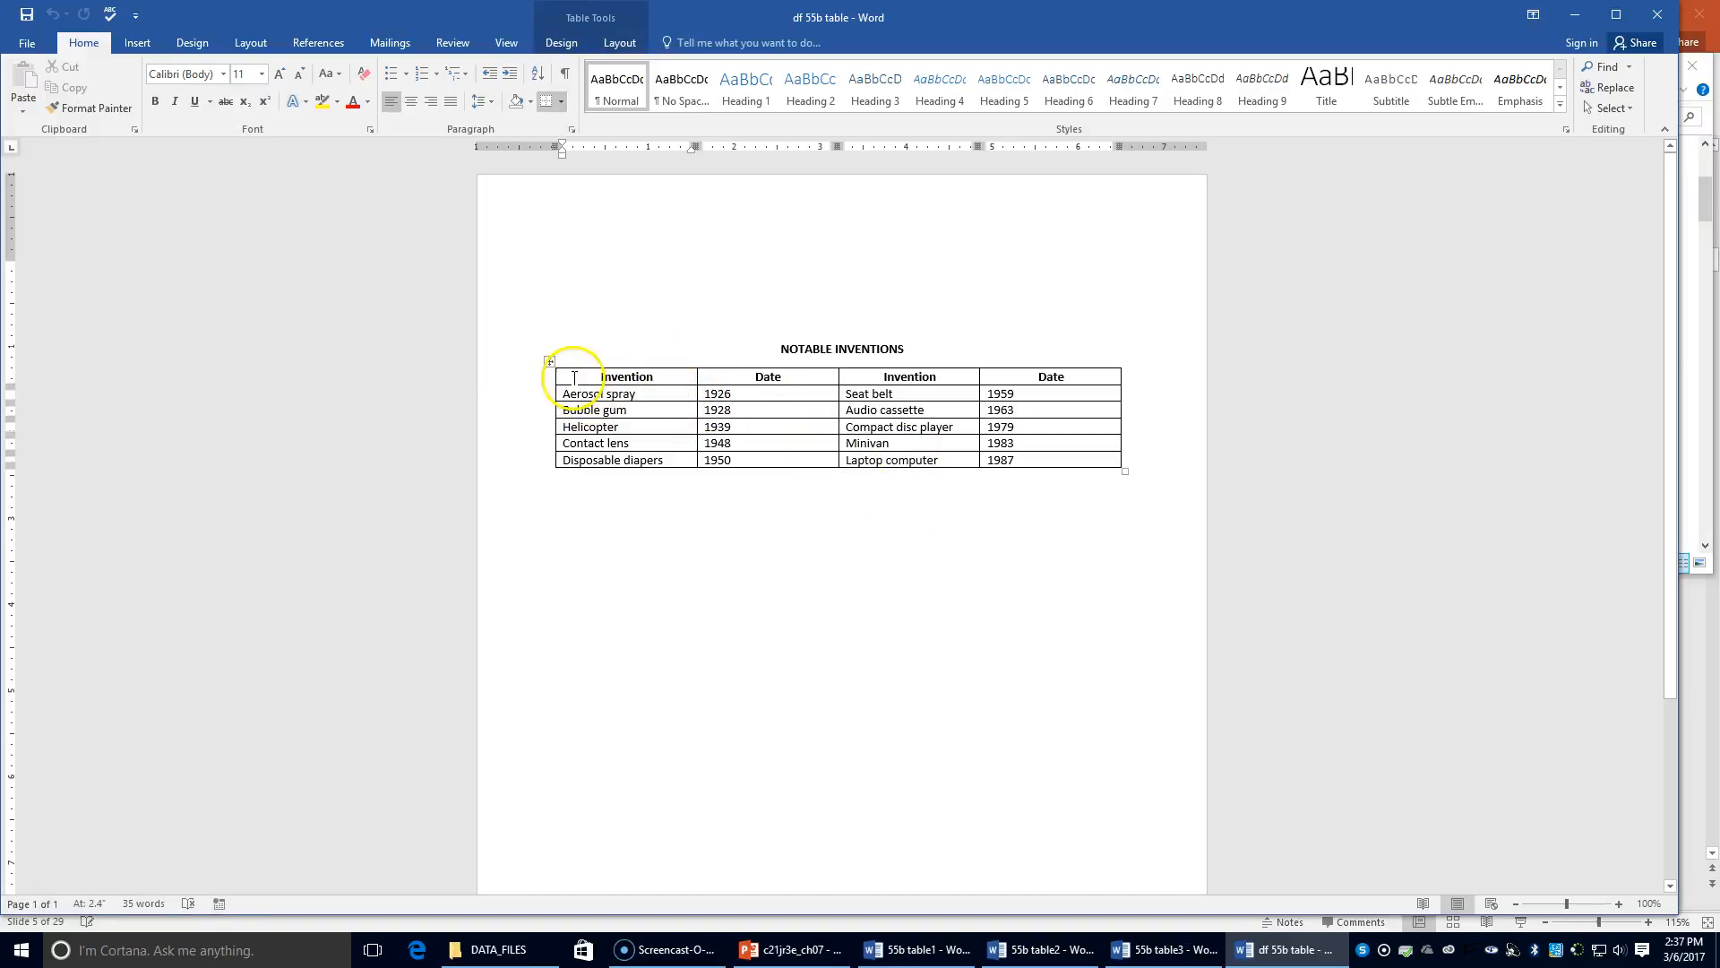
# Select both Invention columns and set their width to 1.64" on the Layout tab
pyautogui.moveTo(591, 374); pyautogui.dragTo(631, 465)
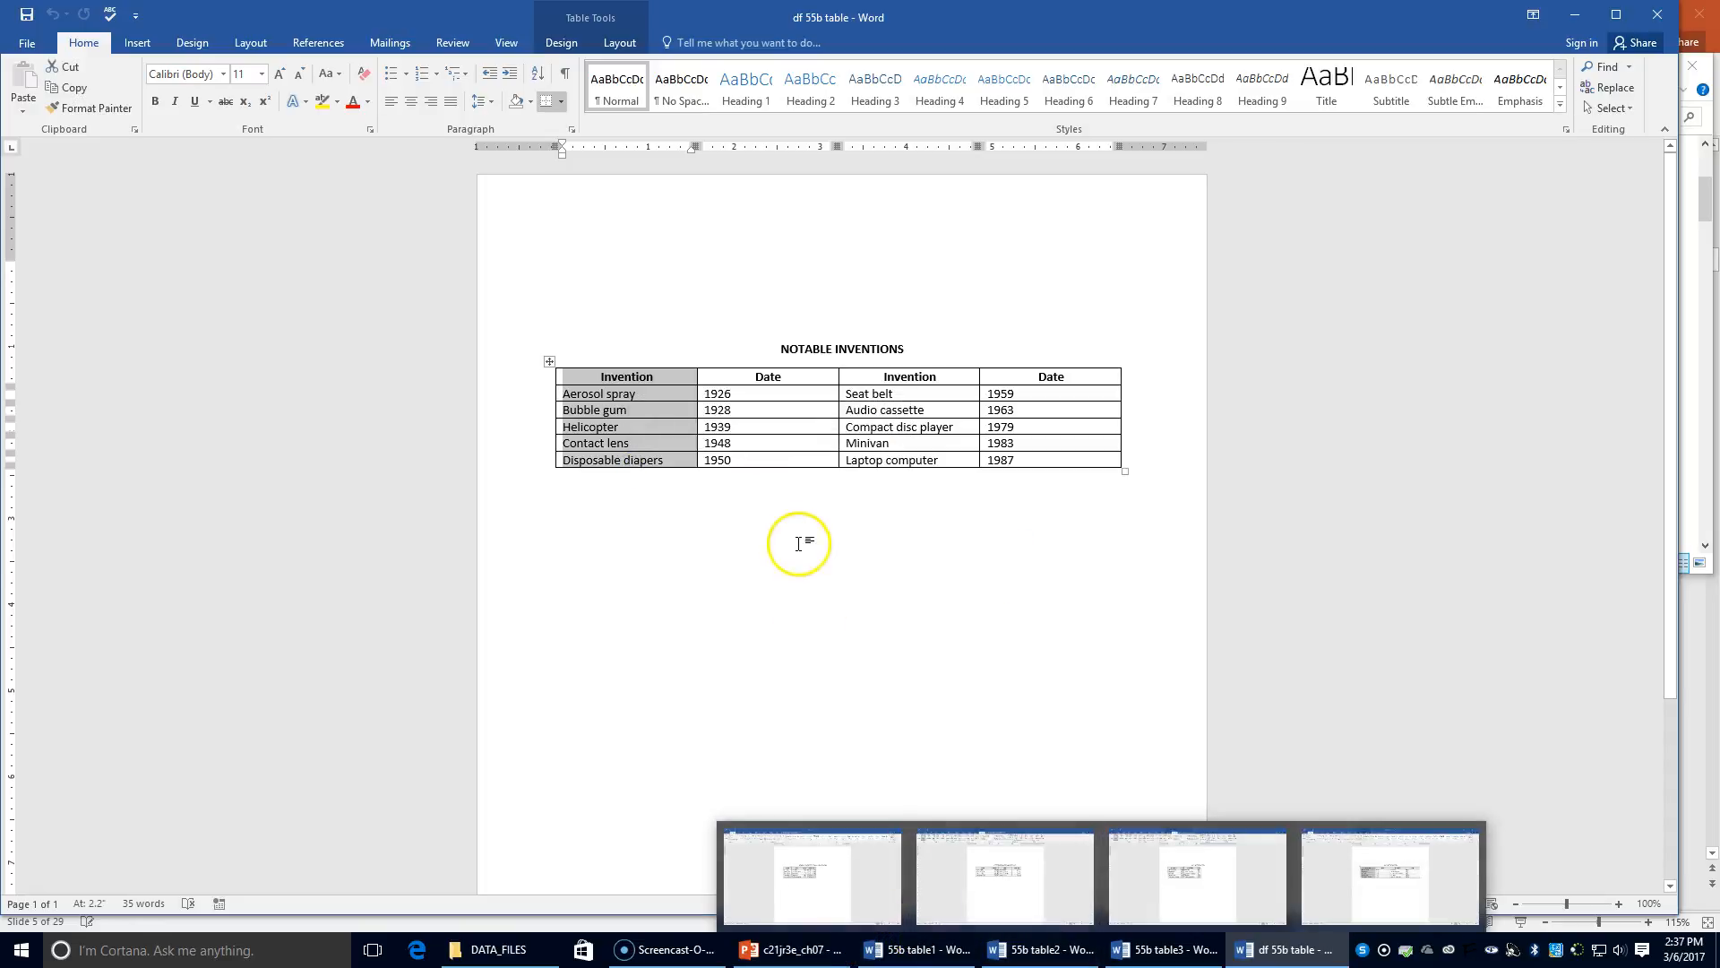
pyautogui.moveTo(866, 377); pyautogui.dragTo(886, 467)
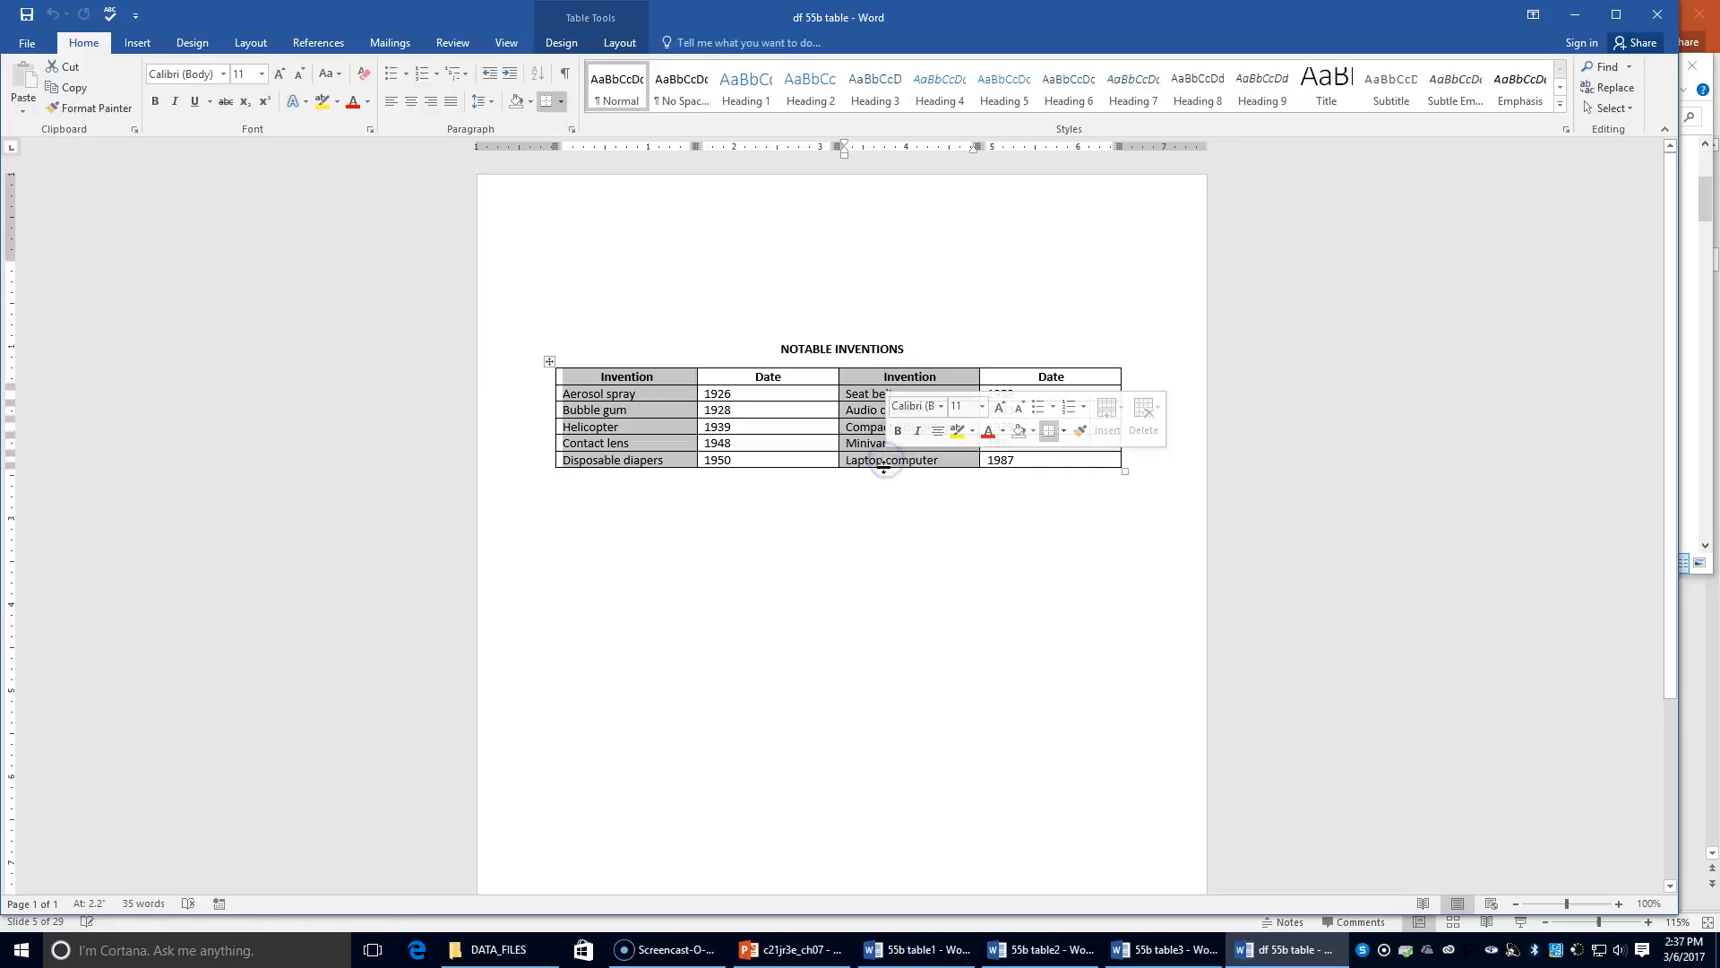
pyautogui.click(556, 45)
pyautogui.click(616, 43)
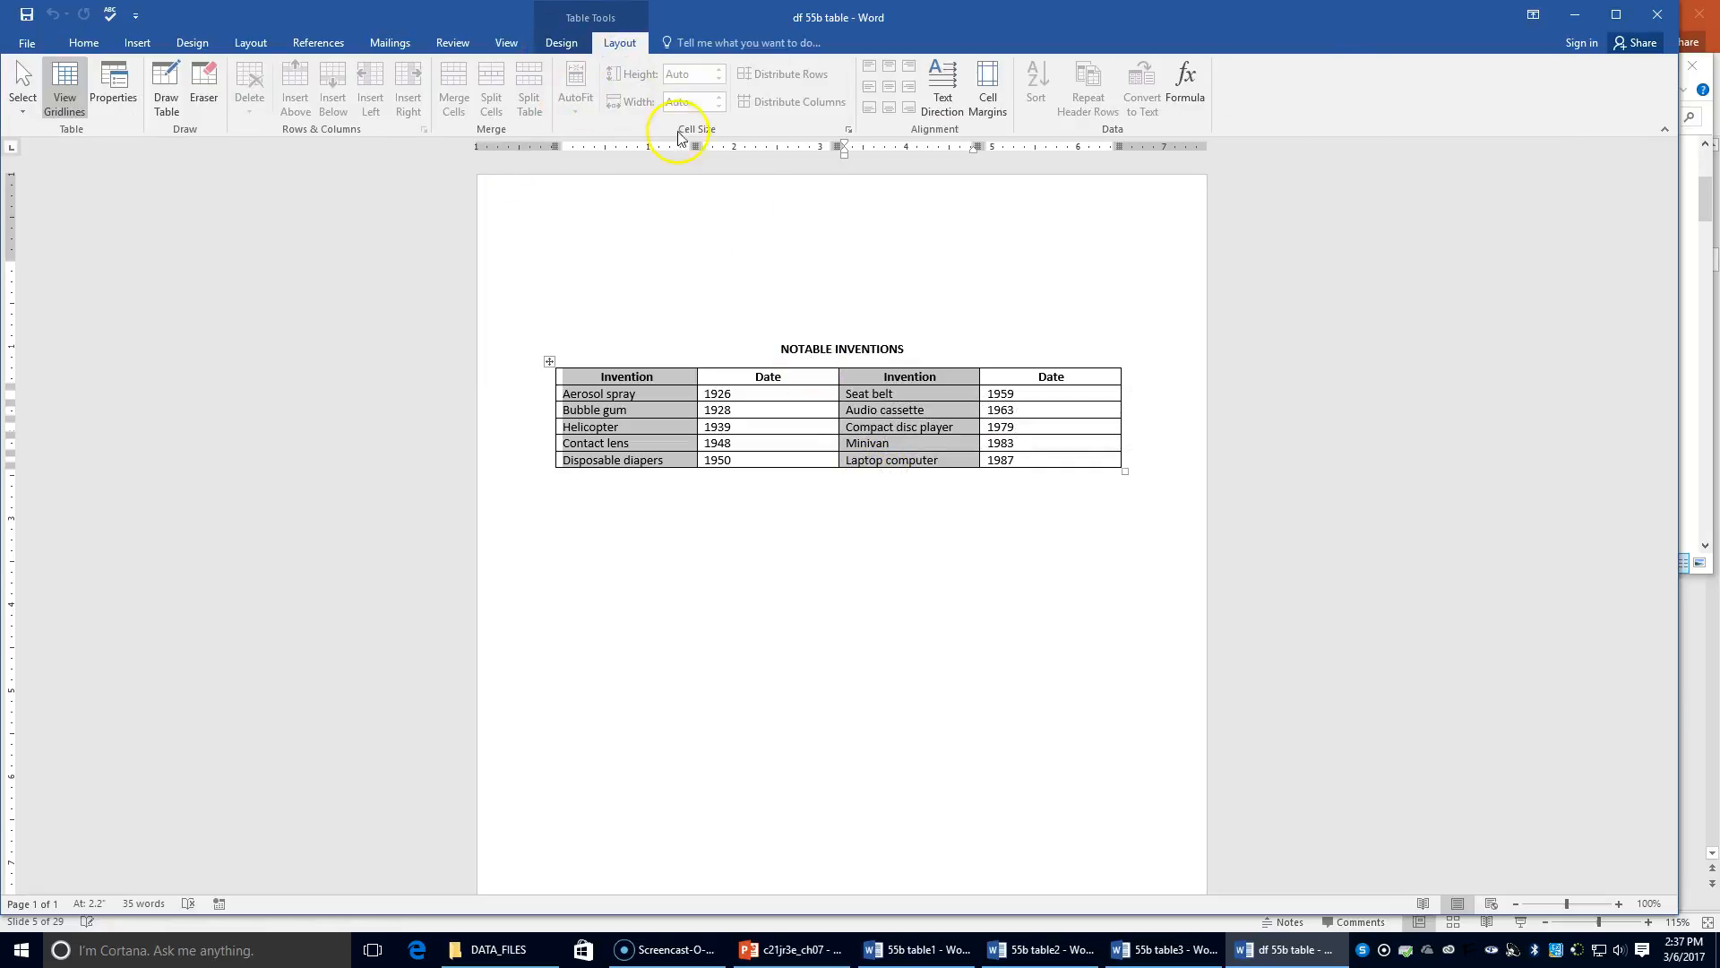
pyautogui.click(638, 410)
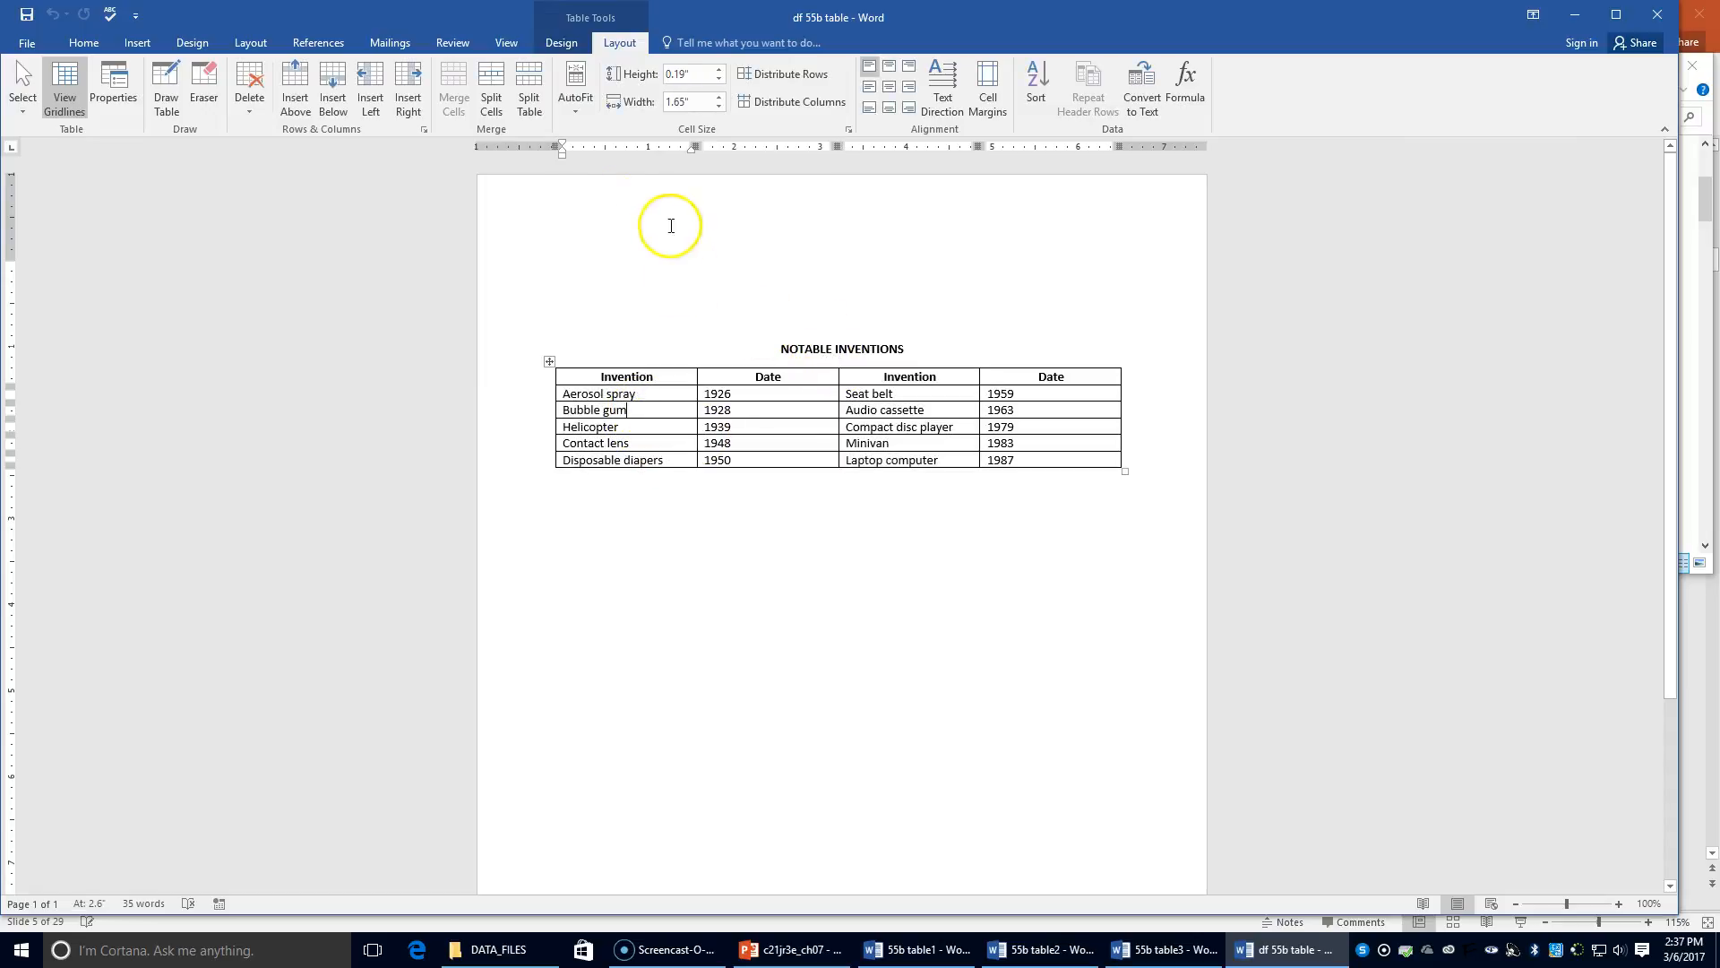
pyautogui.click(704, 101)
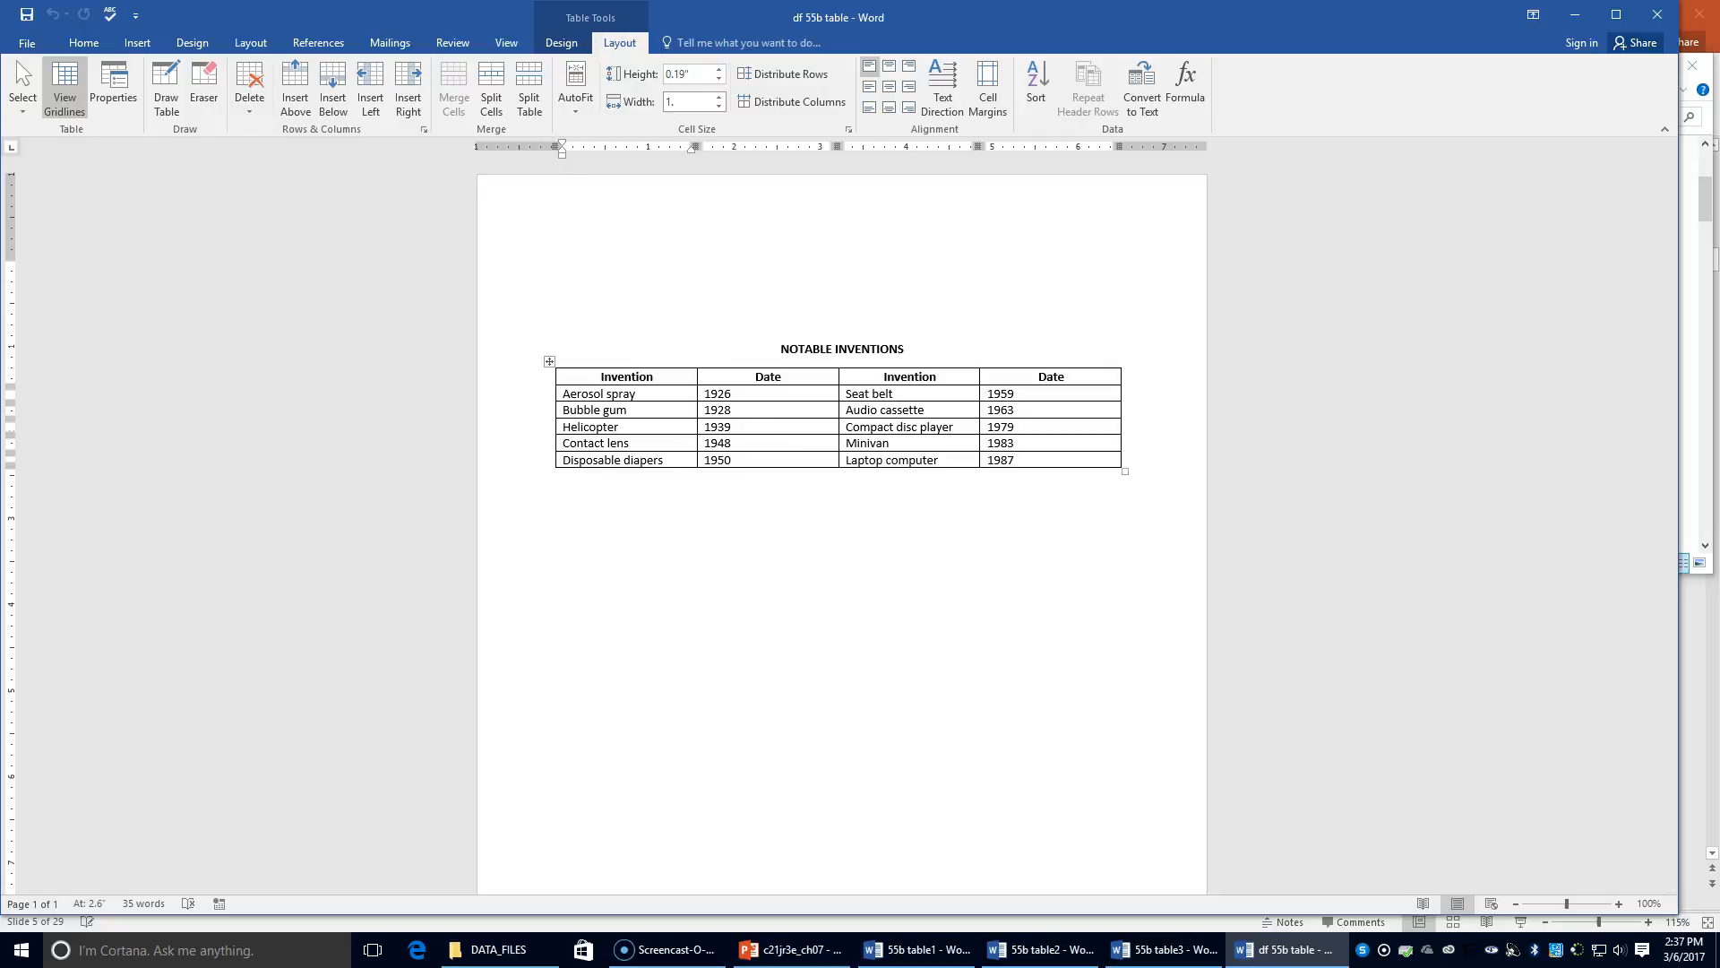
pyautogui.write('1.64')
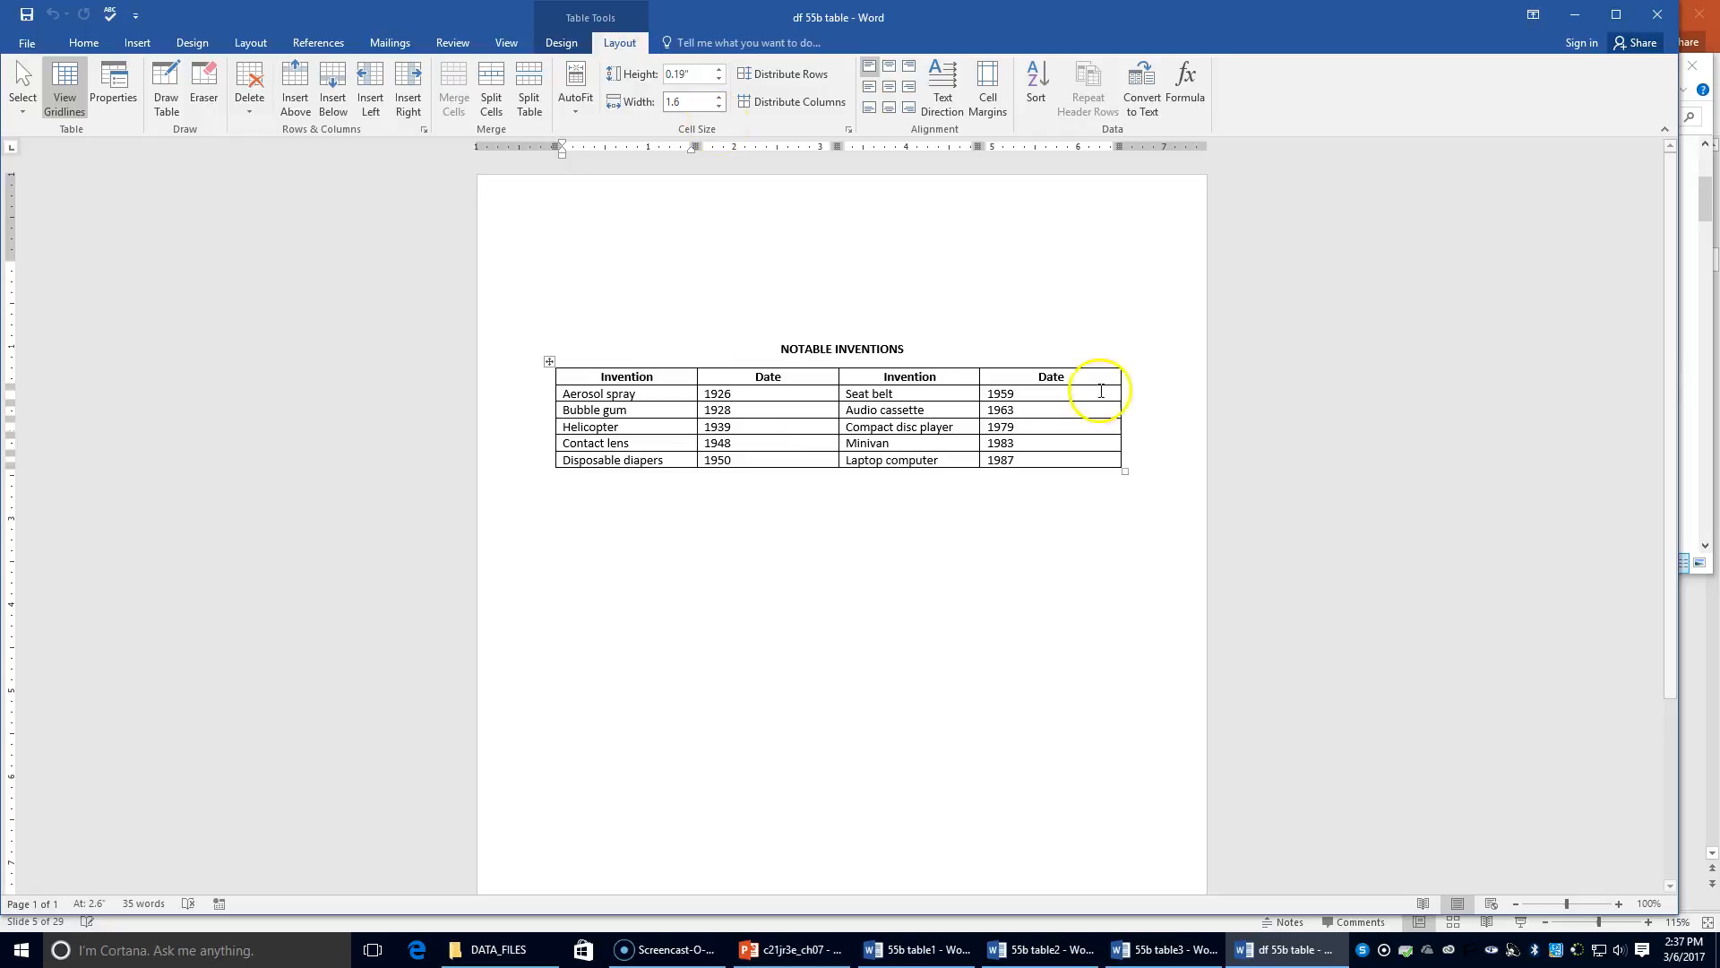
pyautogui.click(902, 426)
# Set the first Date column's width to 0.6"
pyautogui.click(693, 104)
pyautogui.write('1')
pyautogui.press('Return')
pyautogui.click(676, 306)
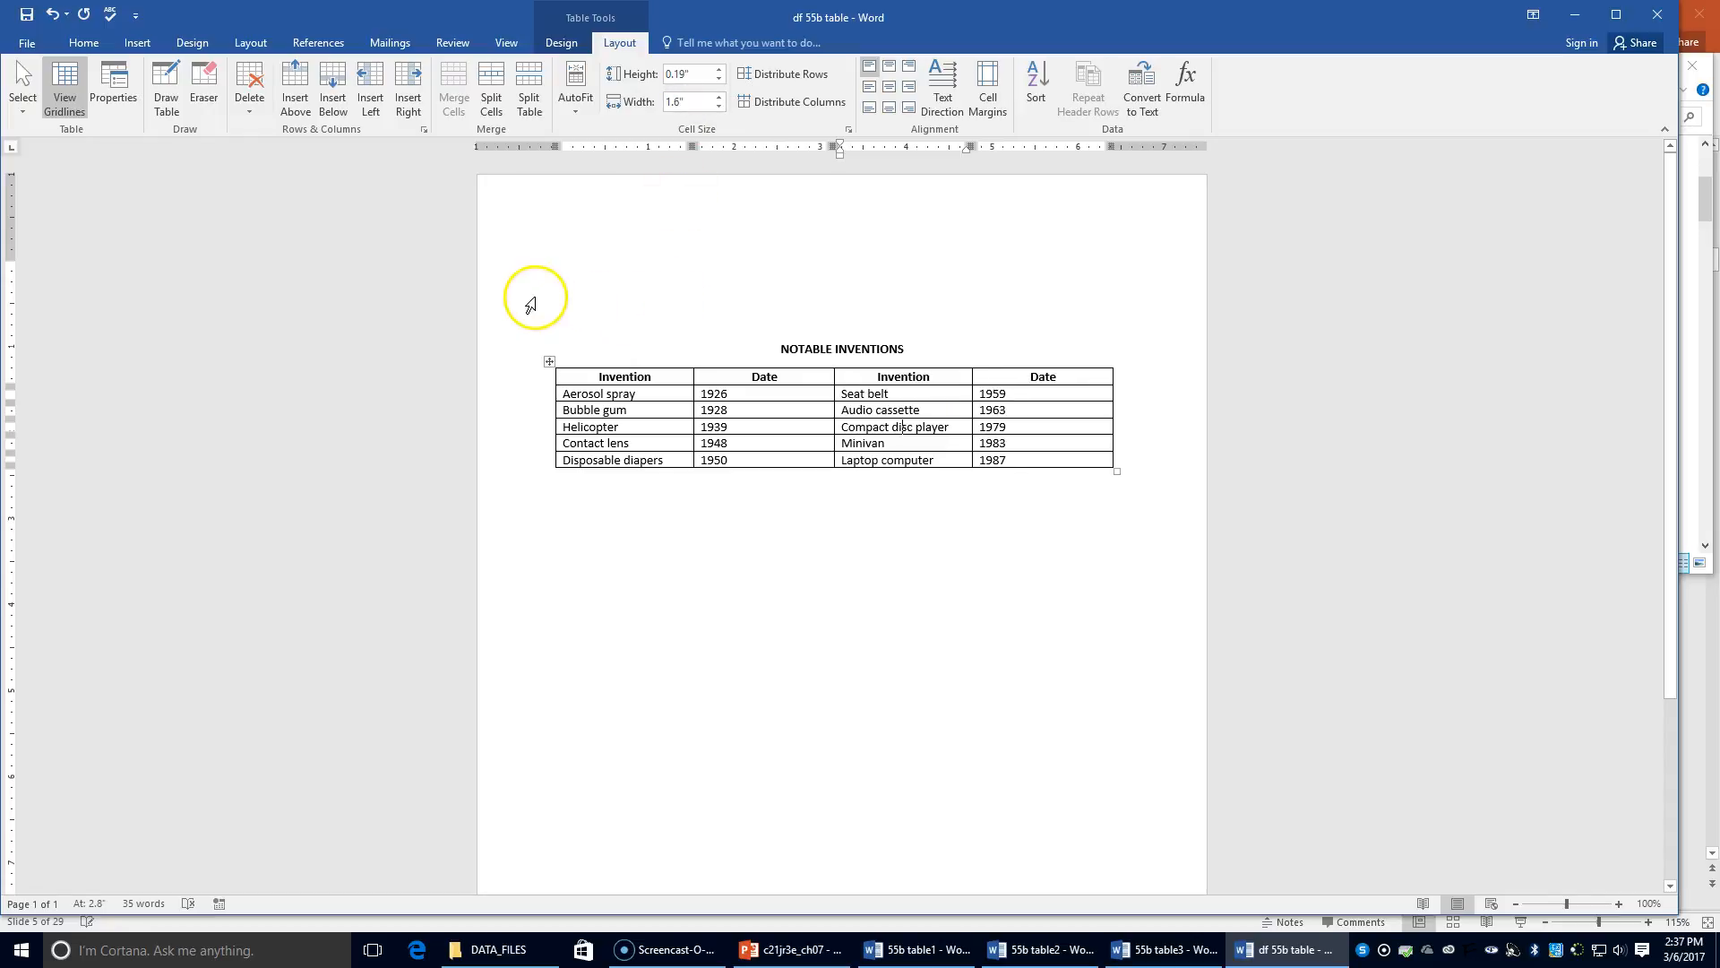
pyautogui.click(696, 102)
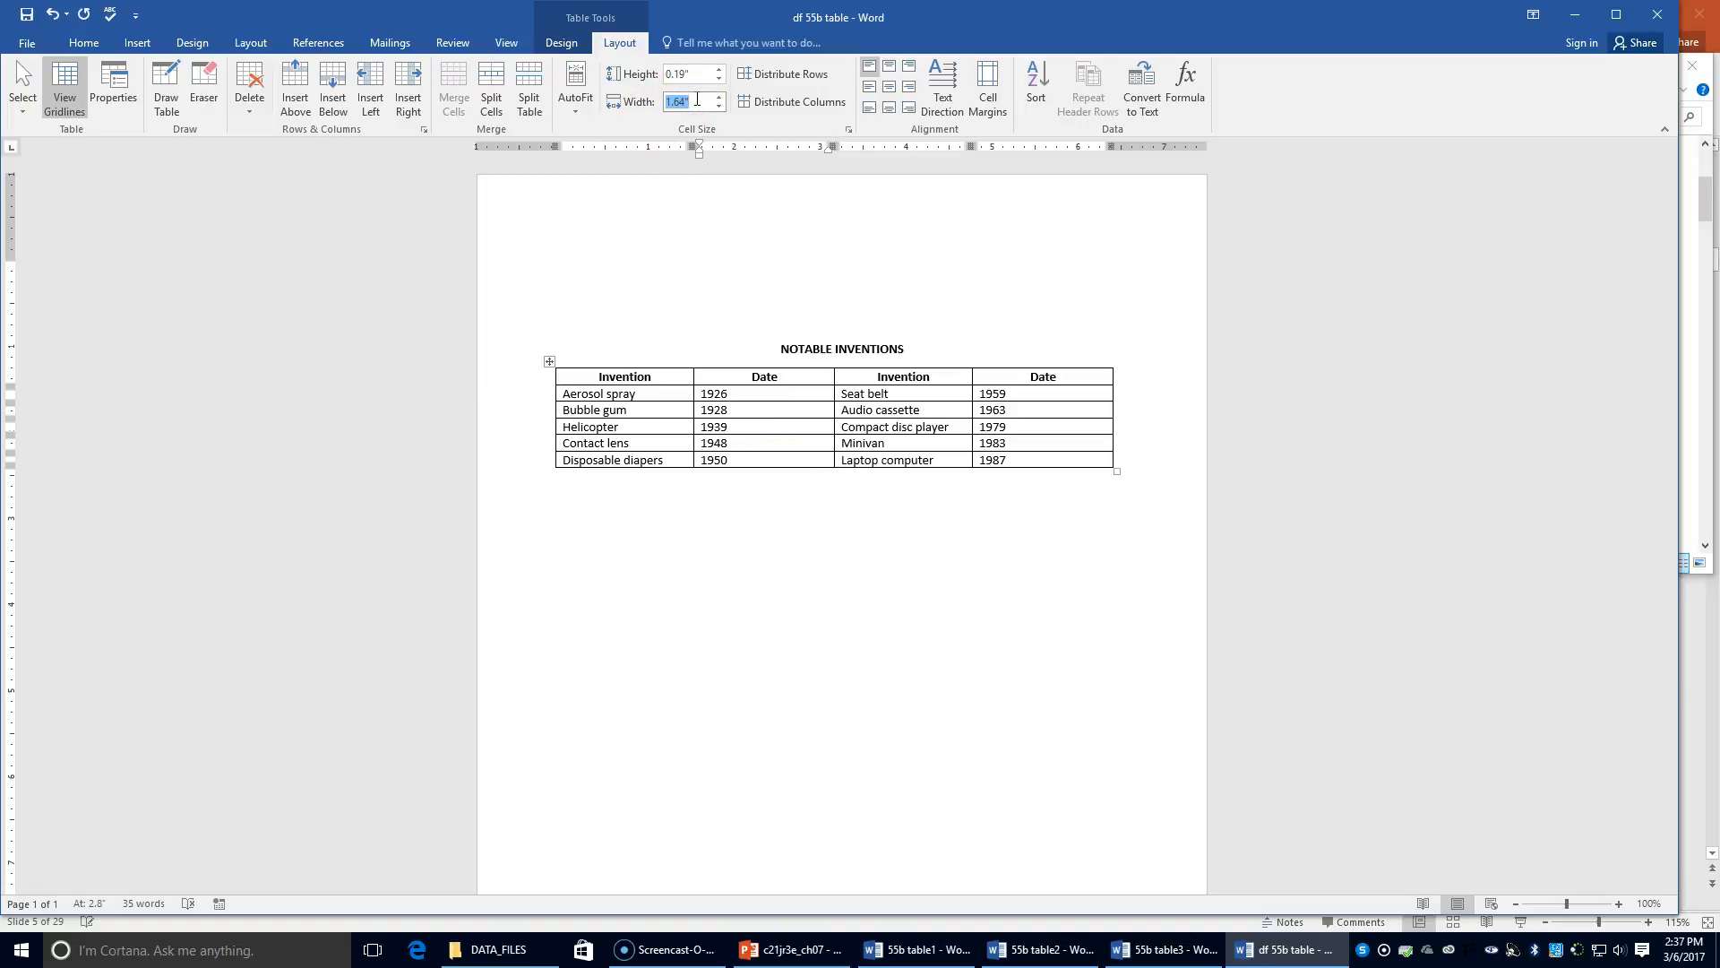
pyautogui.write('.6')
pyautogui.press('Return')
# Give the last Date column a 0.6" width too
pyautogui.click(944, 408)
pyautogui.click(699, 102)
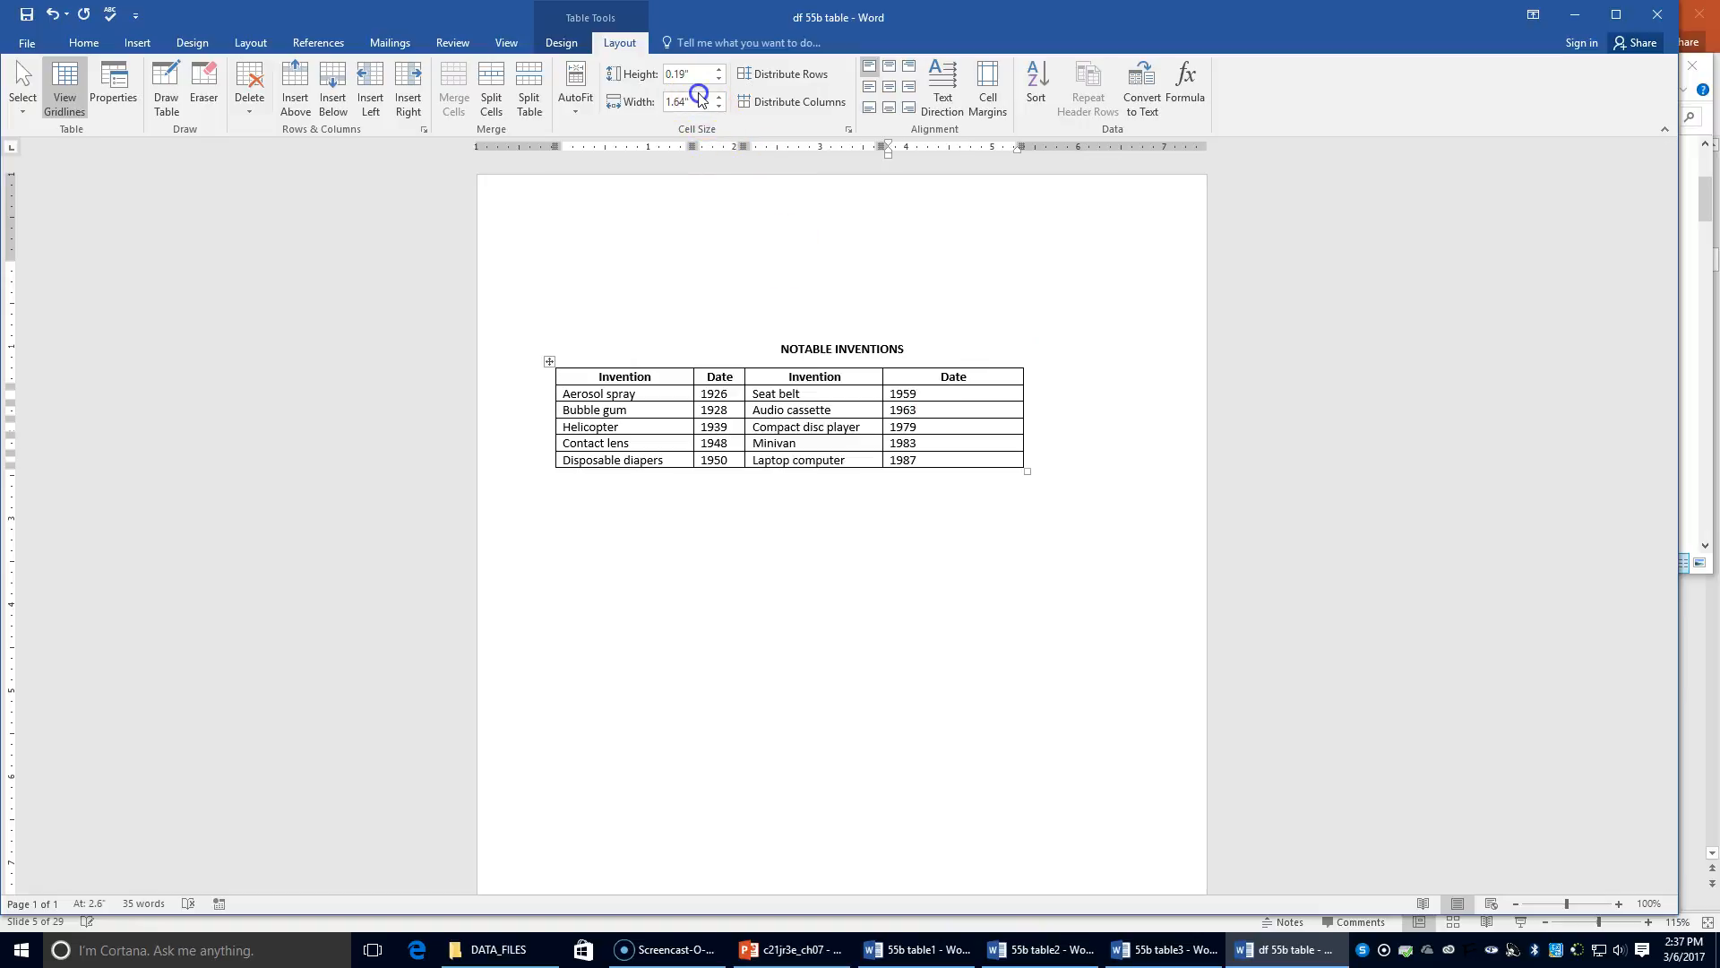
pyautogui.press('Return')
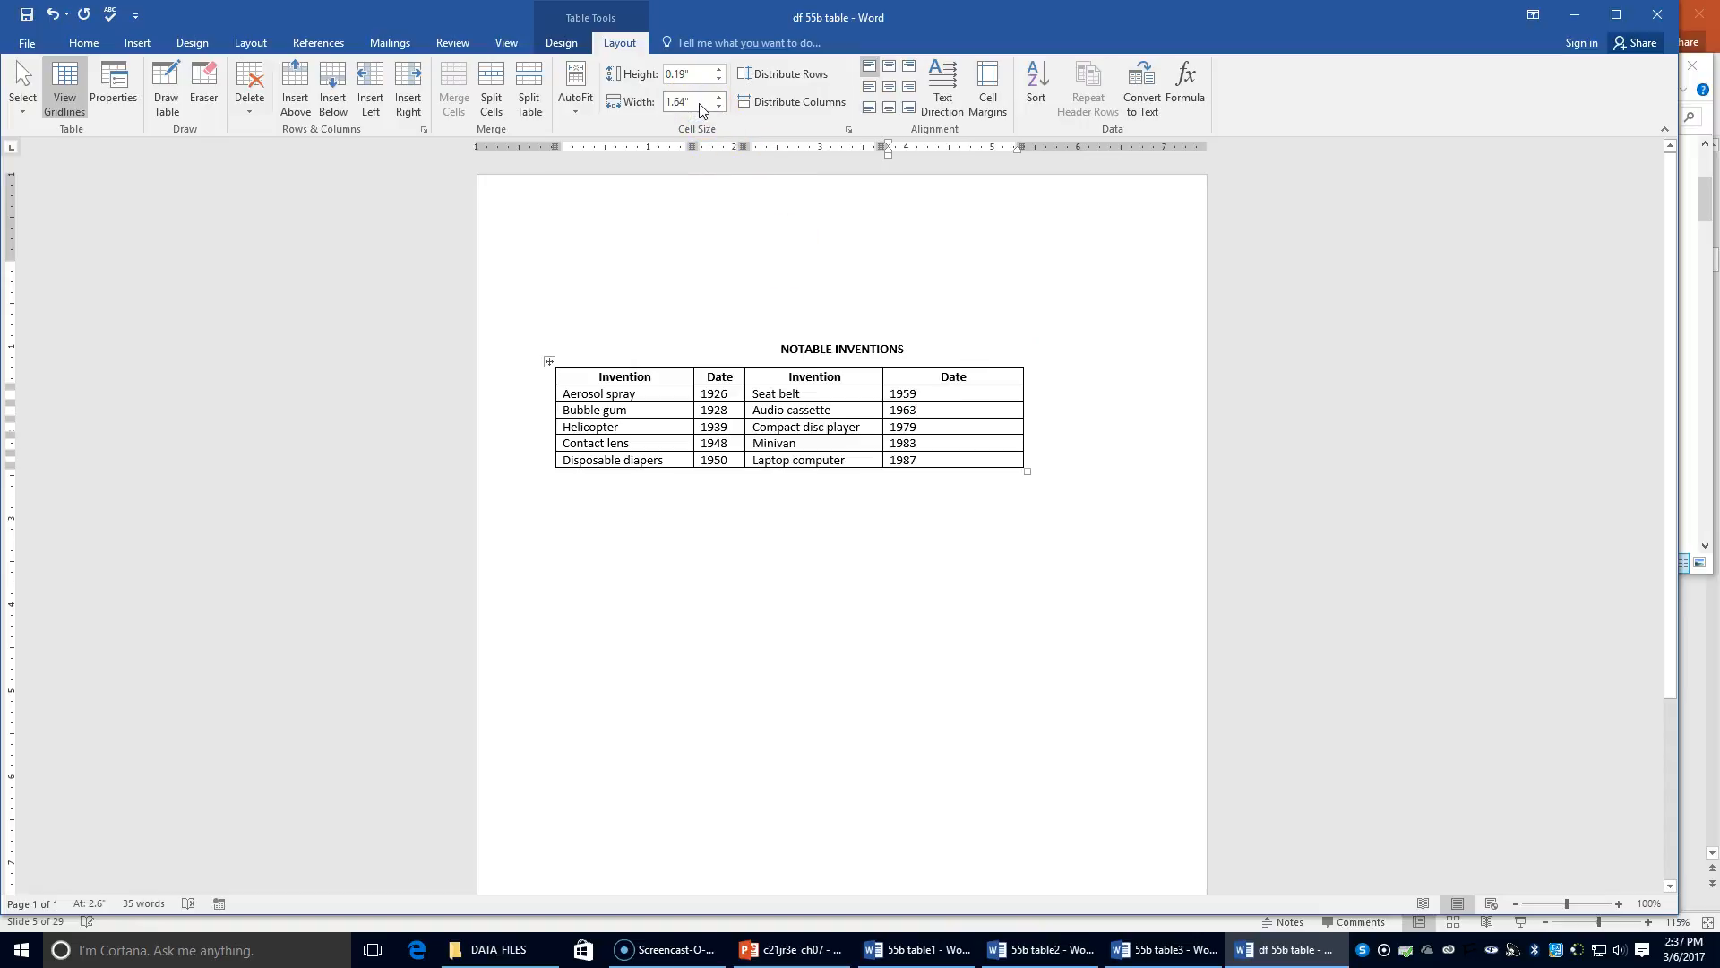
pyautogui.click(700, 103)
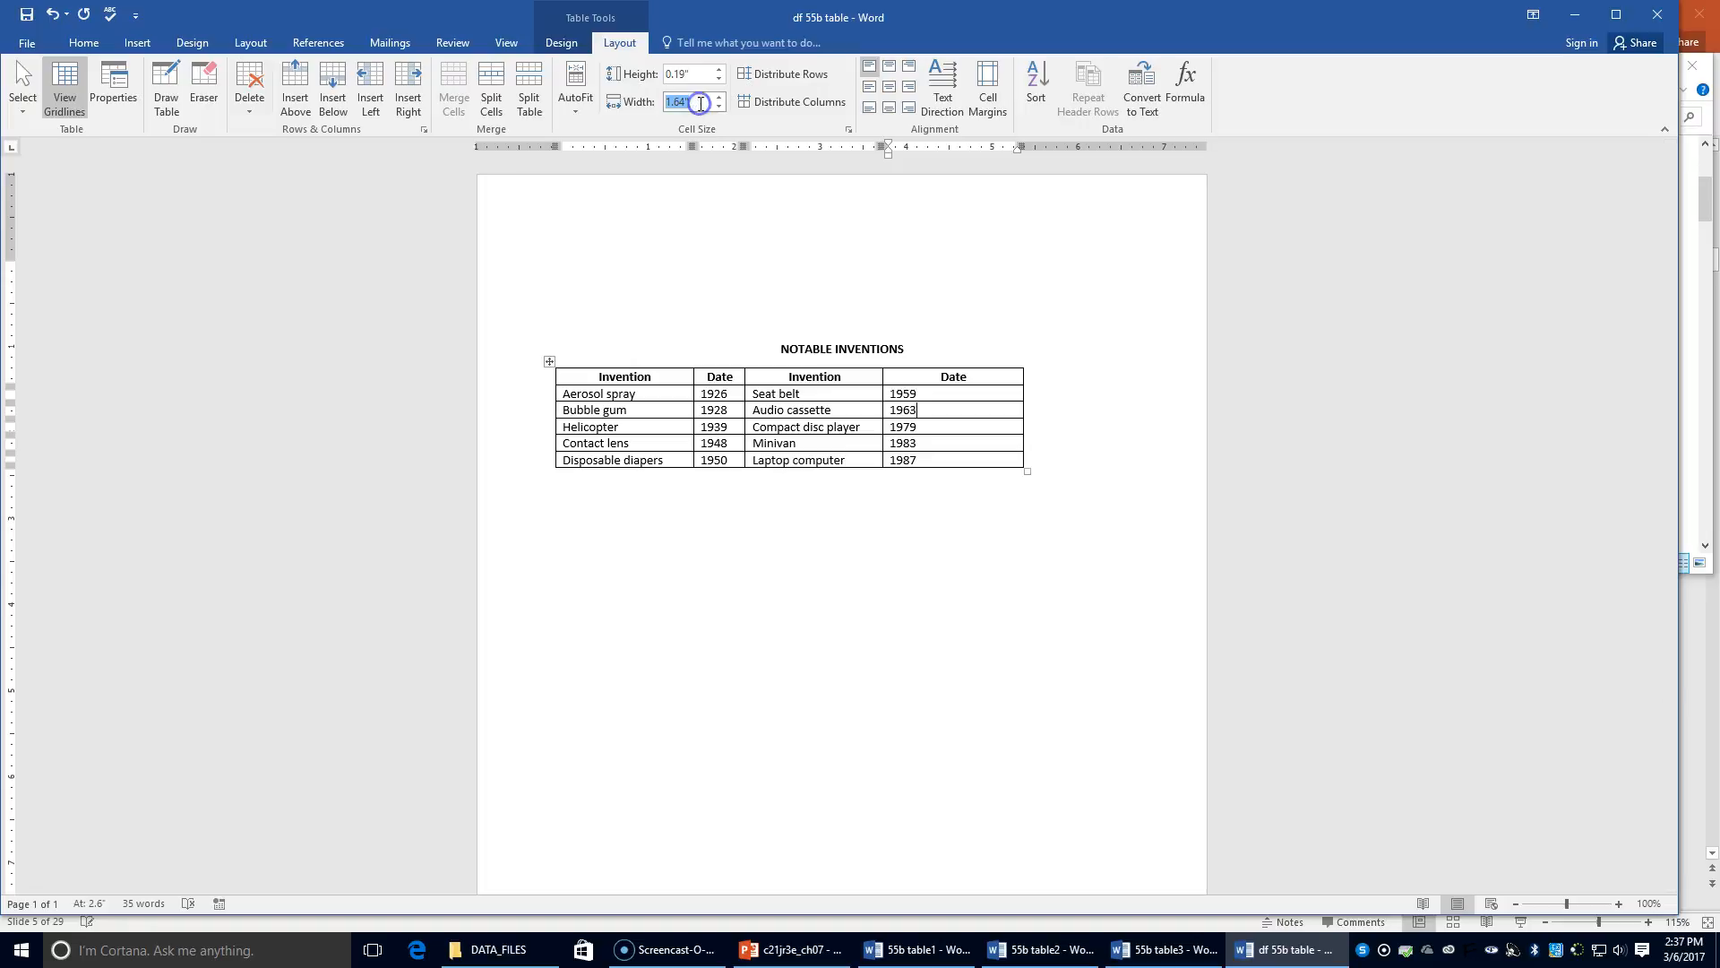
pyautogui.write('0.6')
pyautogui.press('Return')
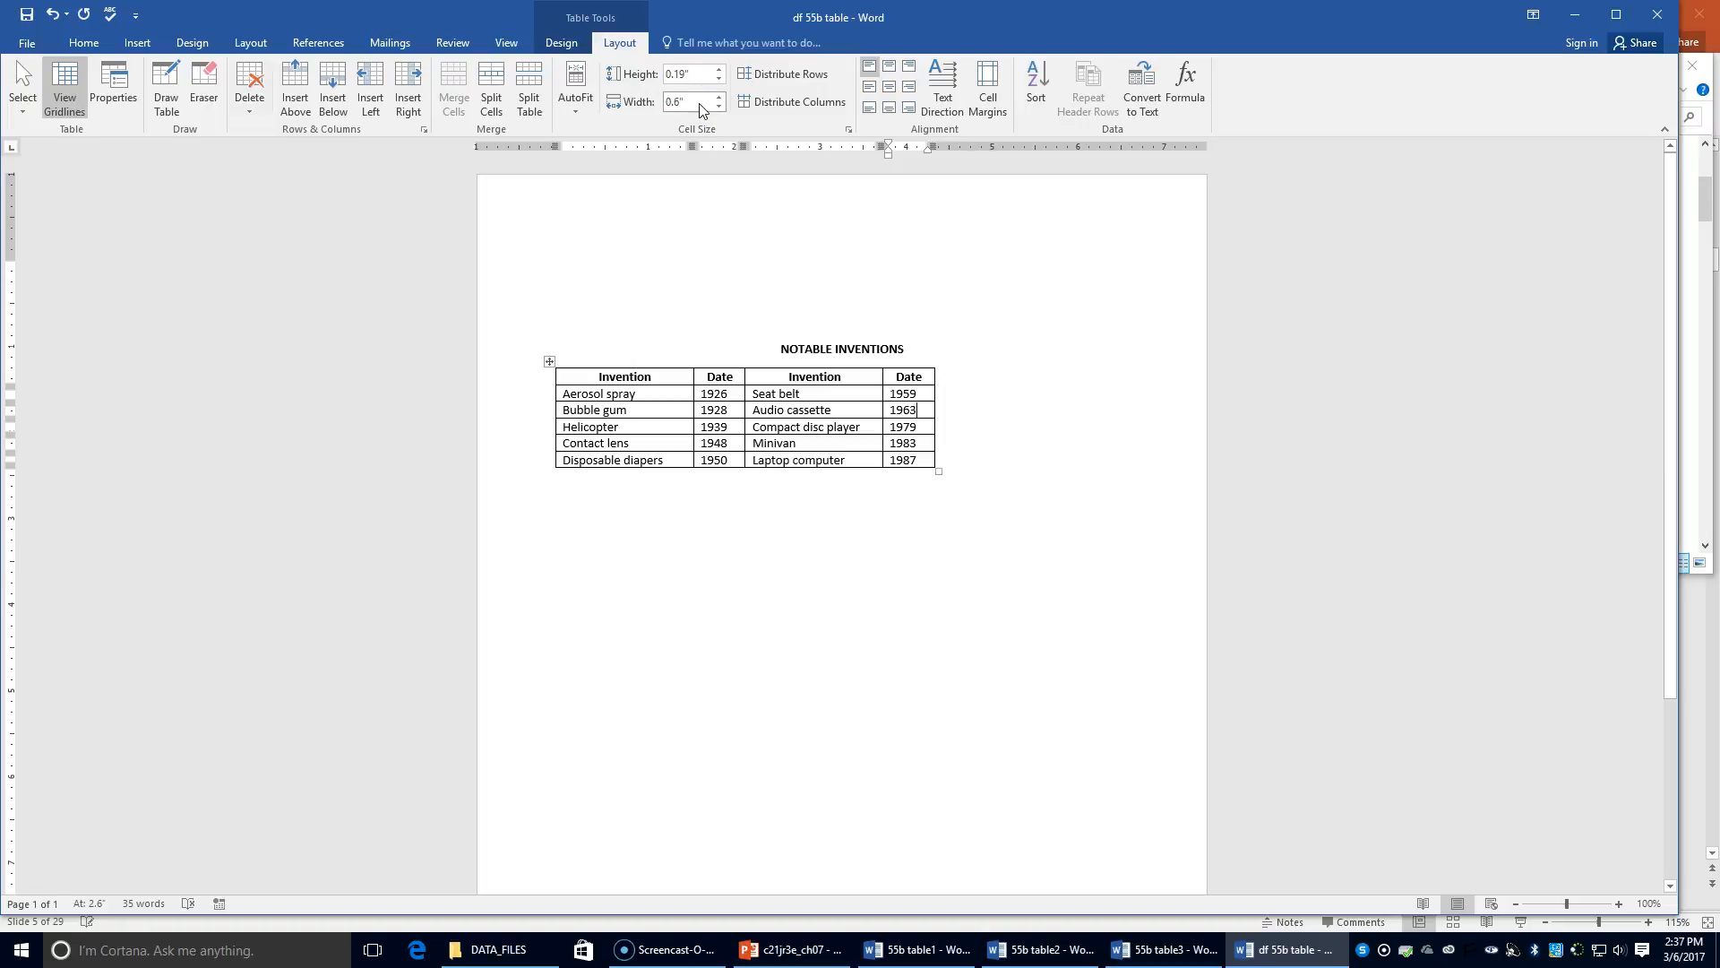
pyautogui.click(27, 43)
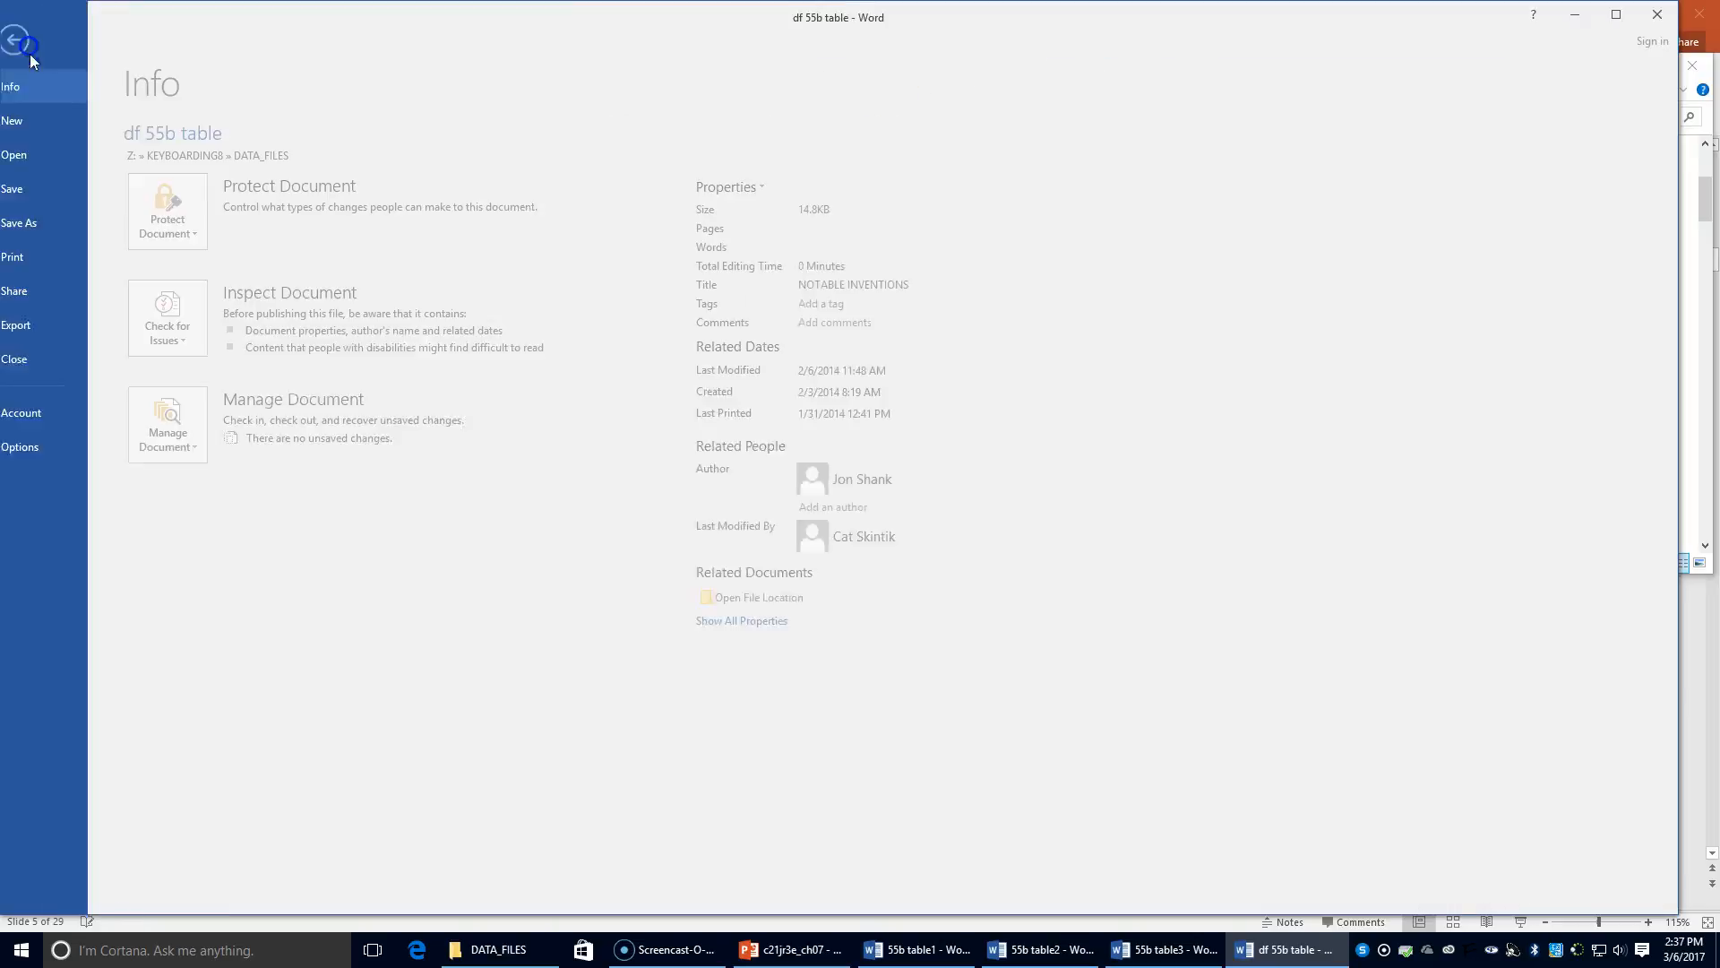
# Save As into the Chapter 7 folder, renaming the file to '55b table4'
pyautogui.click(68, 228)
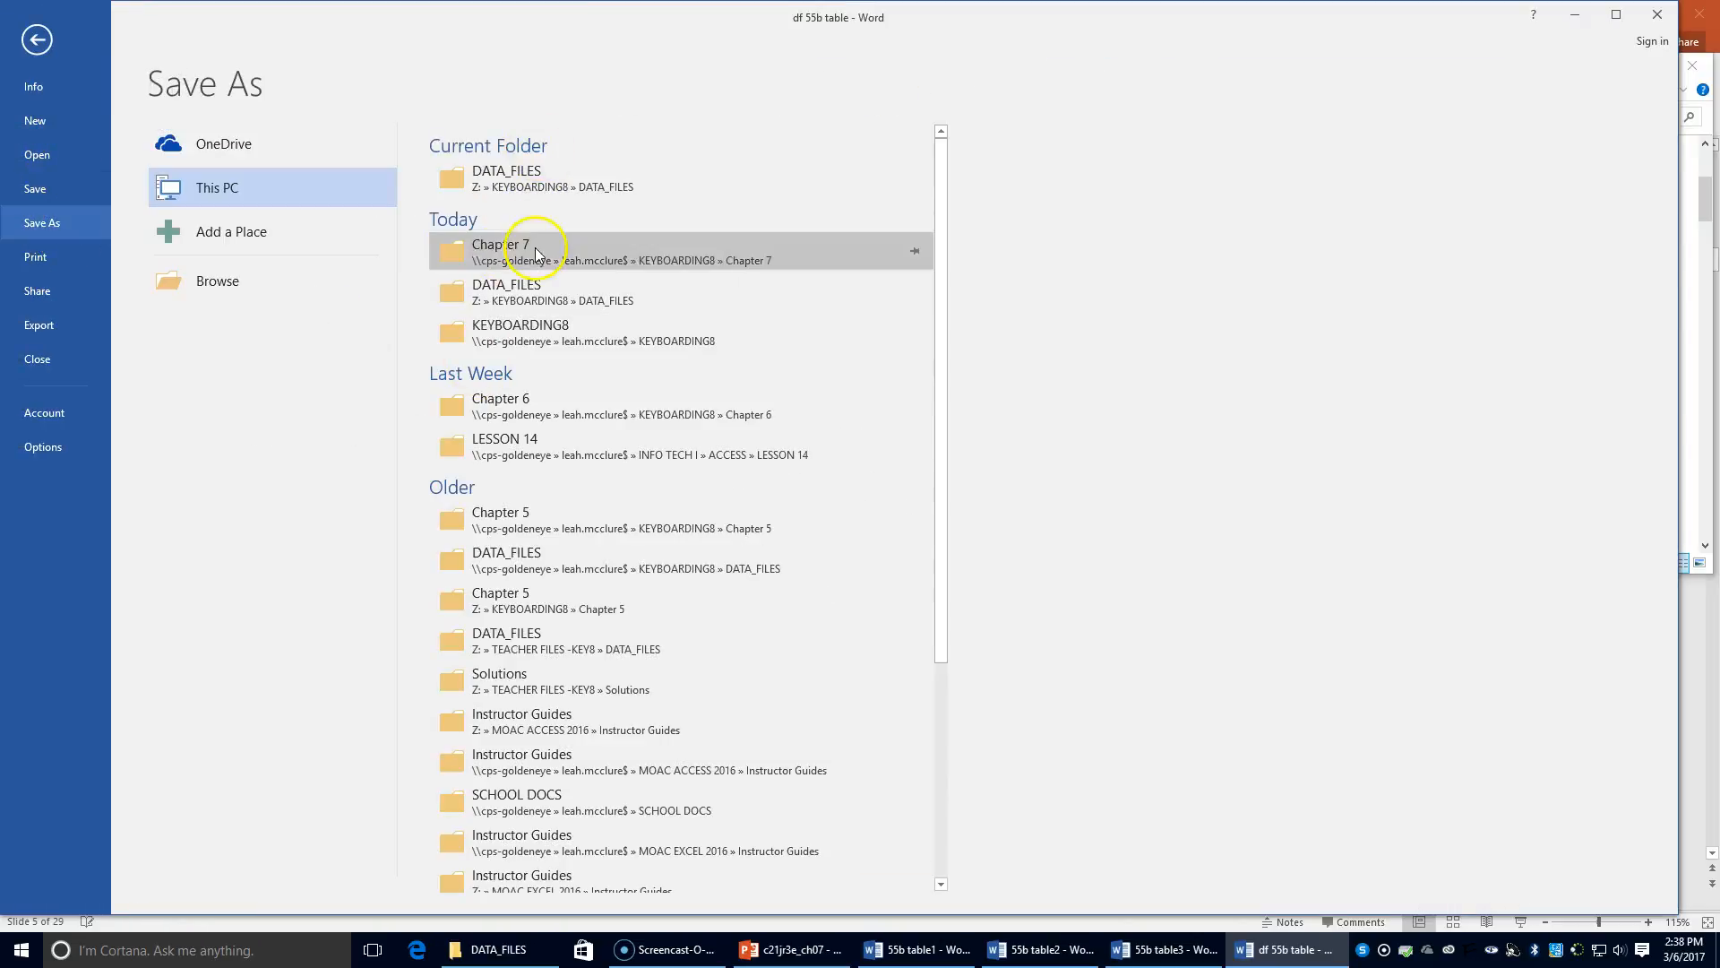
pyautogui.click(536, 255)
pyautogui.click(145, 358)
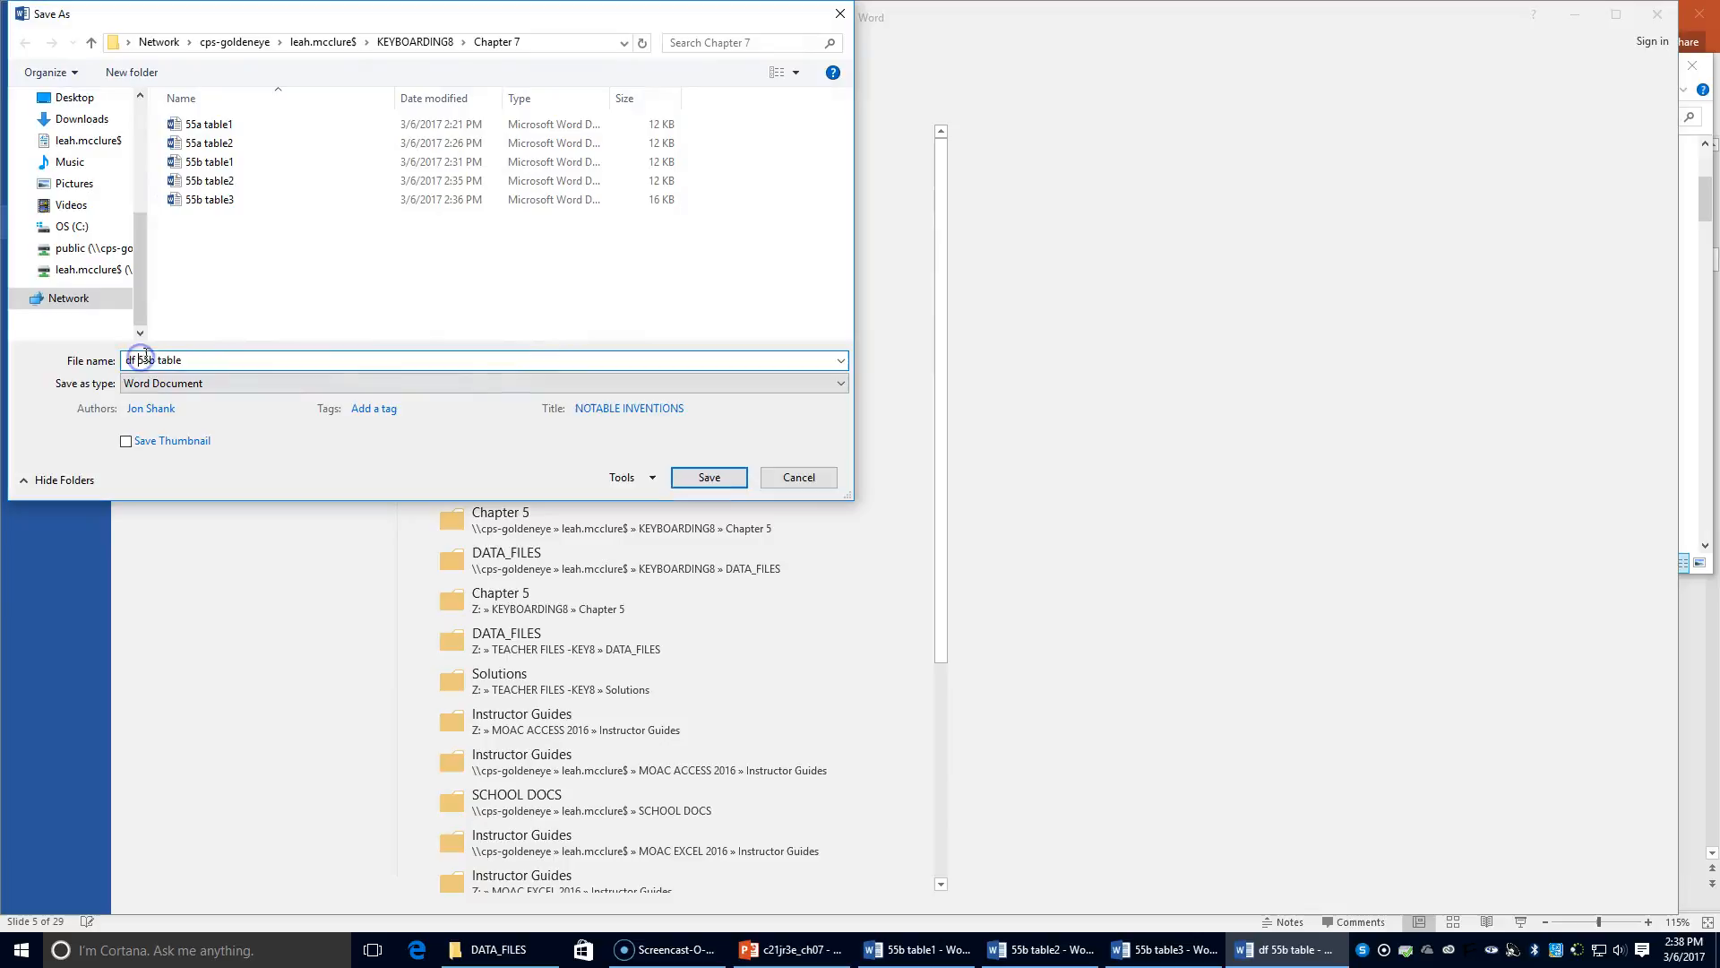
pyautogui.press('BackSpace')
pyautogui.press('BackSpace')
pyautogui.press('BackSpace')
pyautogui.click(201, 357)
pyautogui.write('4')
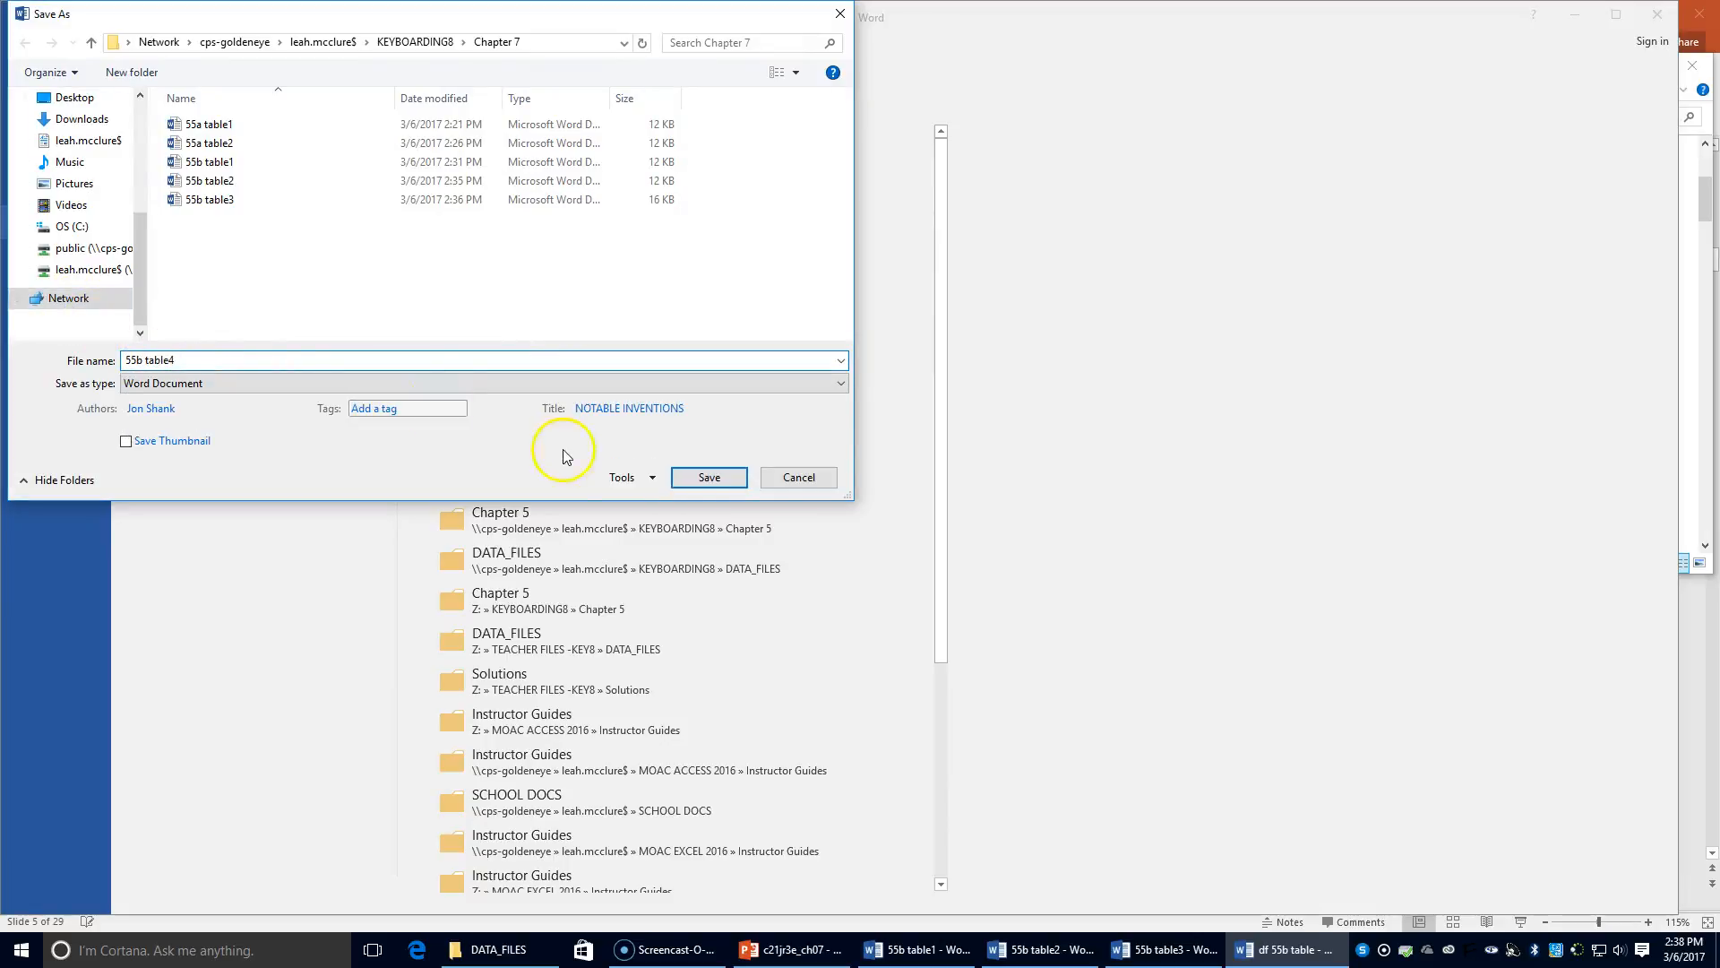
pyautogui.click(730, 476)
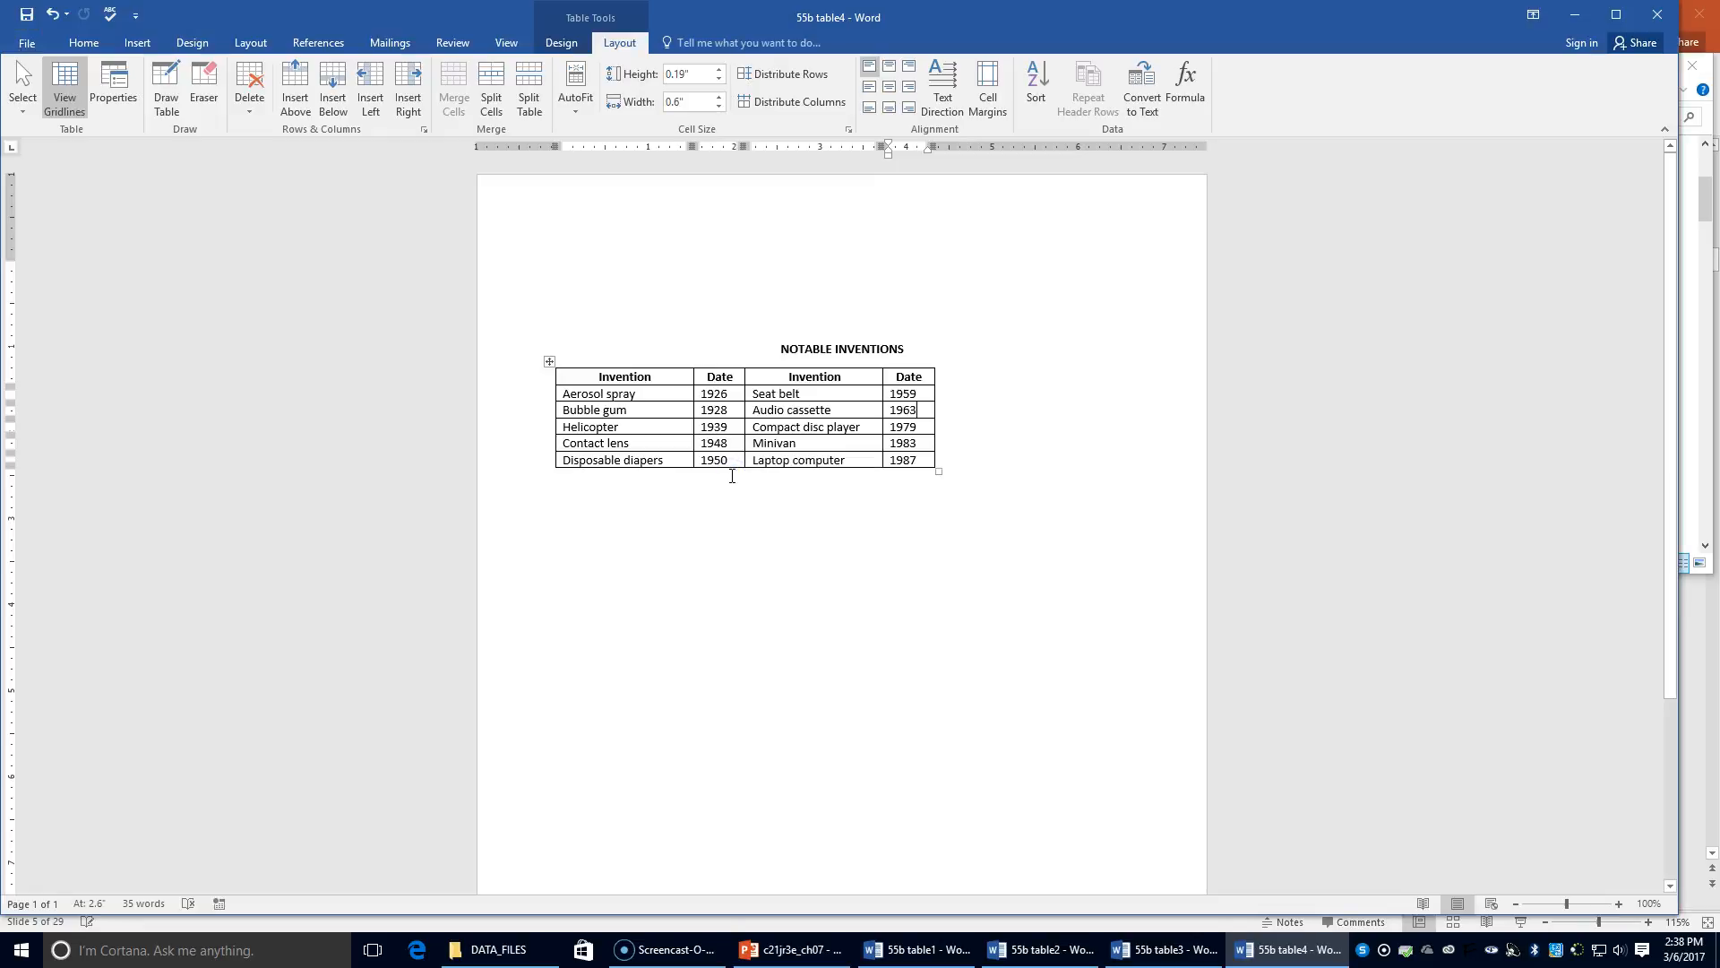
# Close the 55b table4, table3, table2 and table1 documents and the DATA_FILES folder window
pyautogui.click(1656, 16)
pyautogui.click(1656, 15)
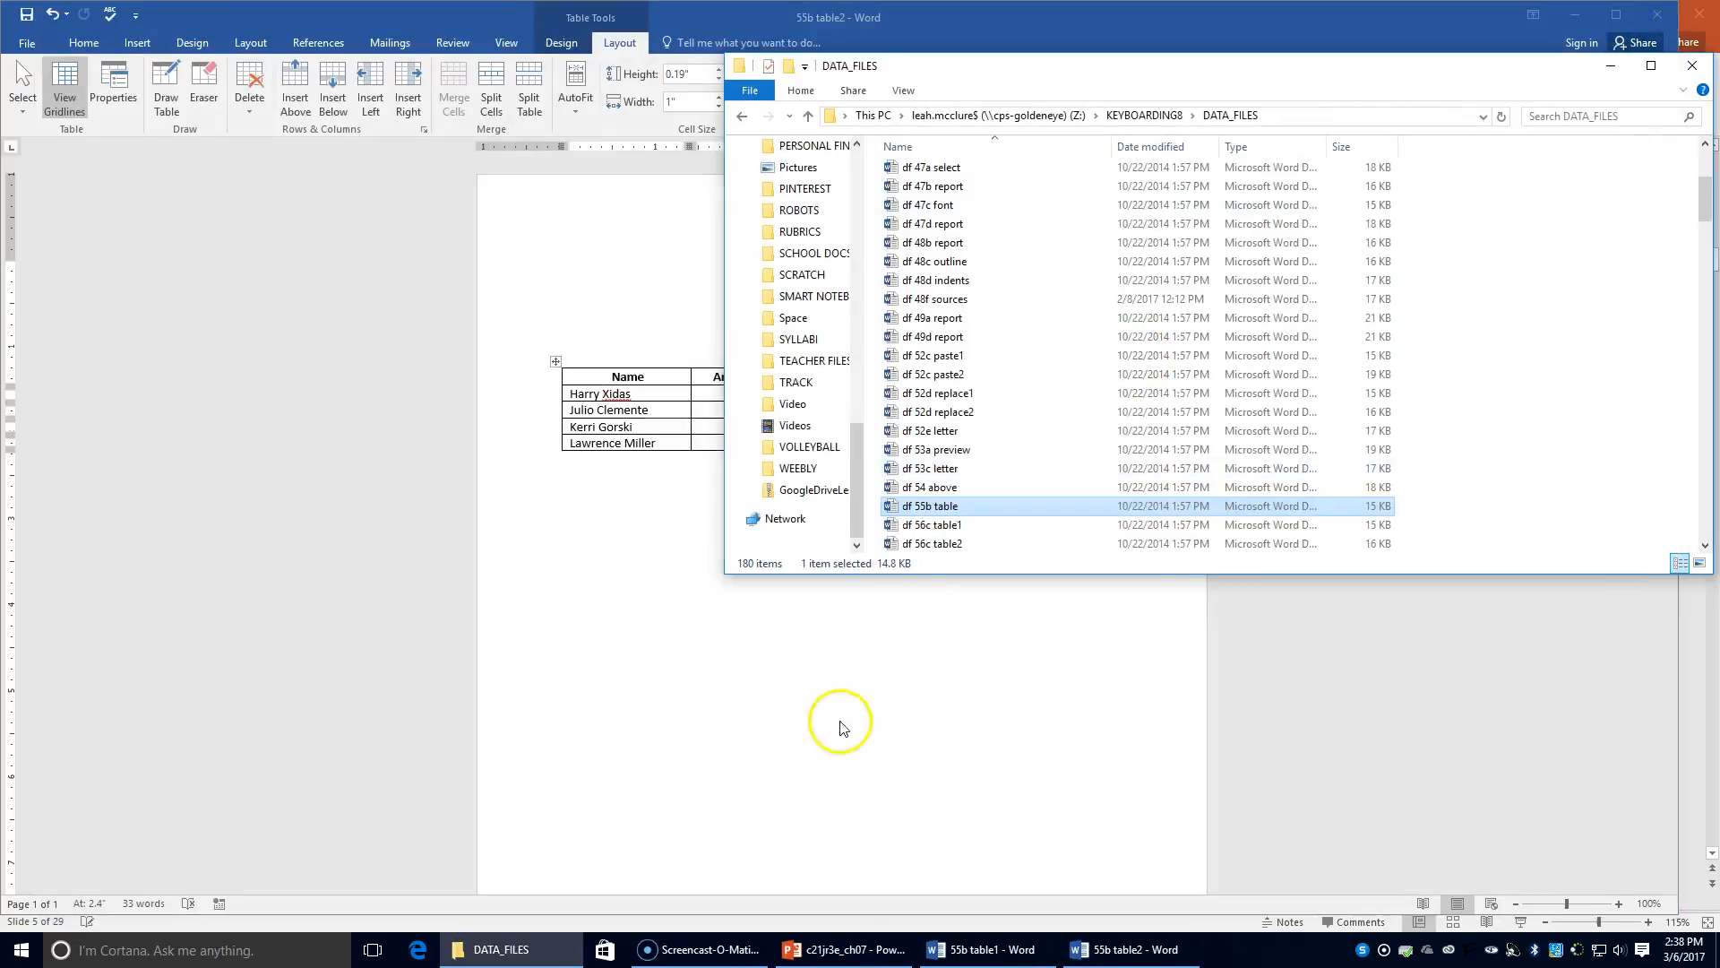
pyautogui.click(837, 718)
pyautogui.click(1658, 15)
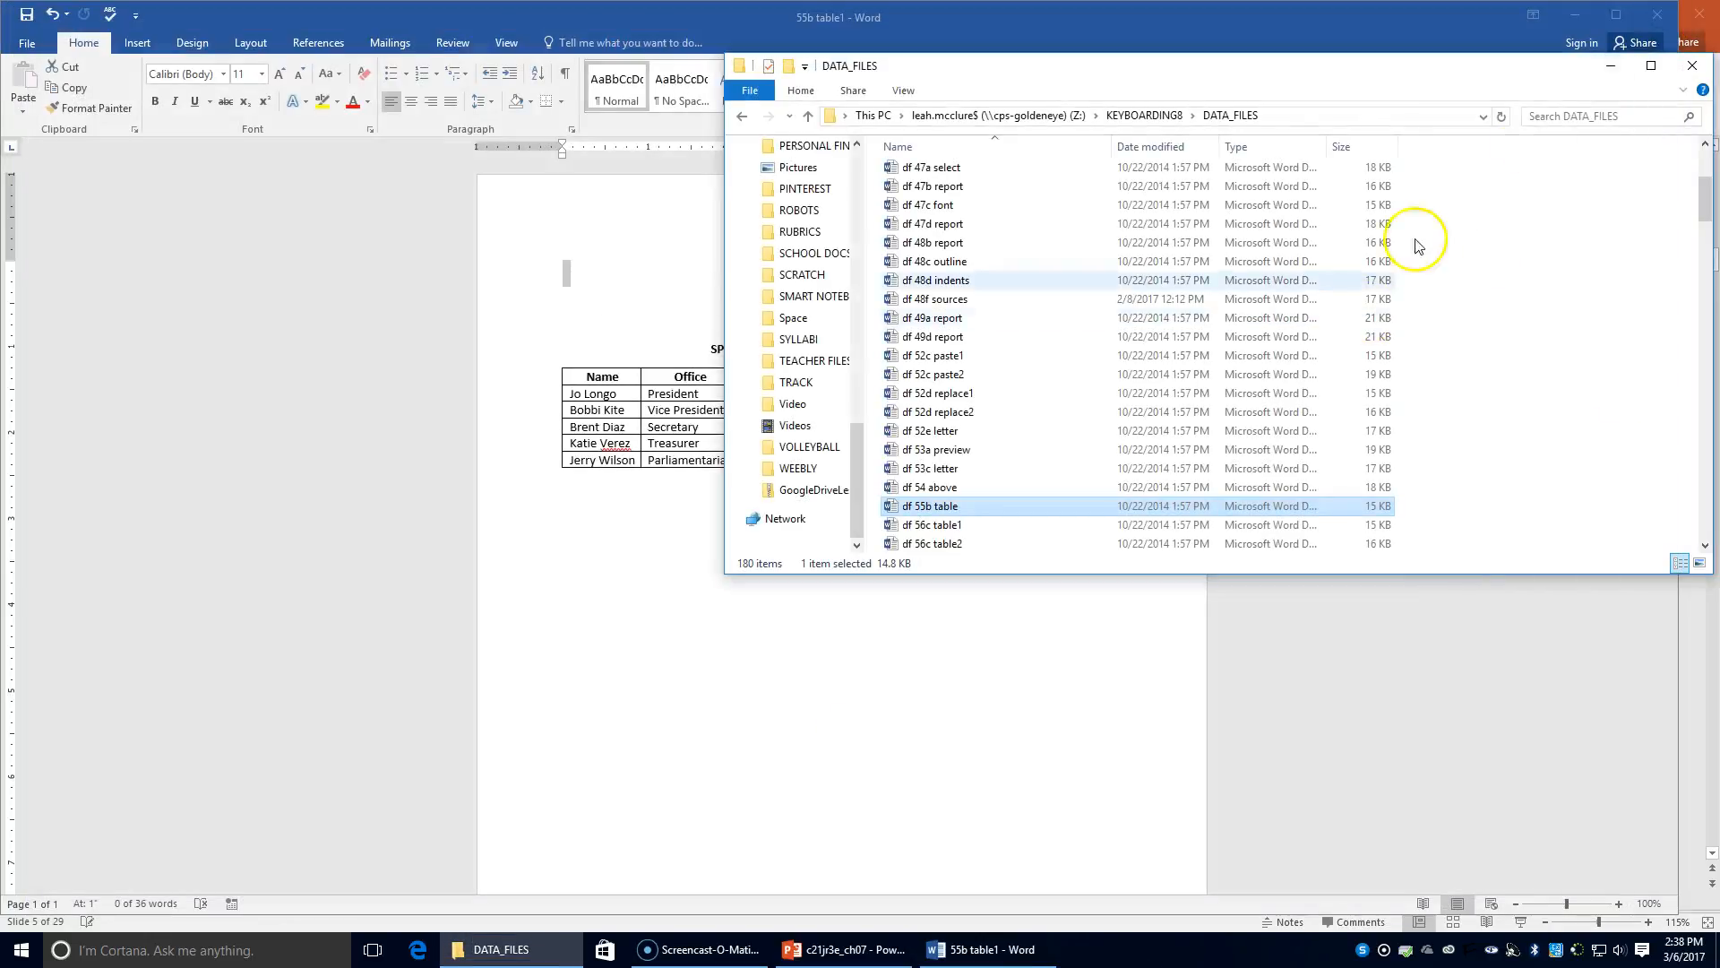
pyautogui.click(1692, 65)
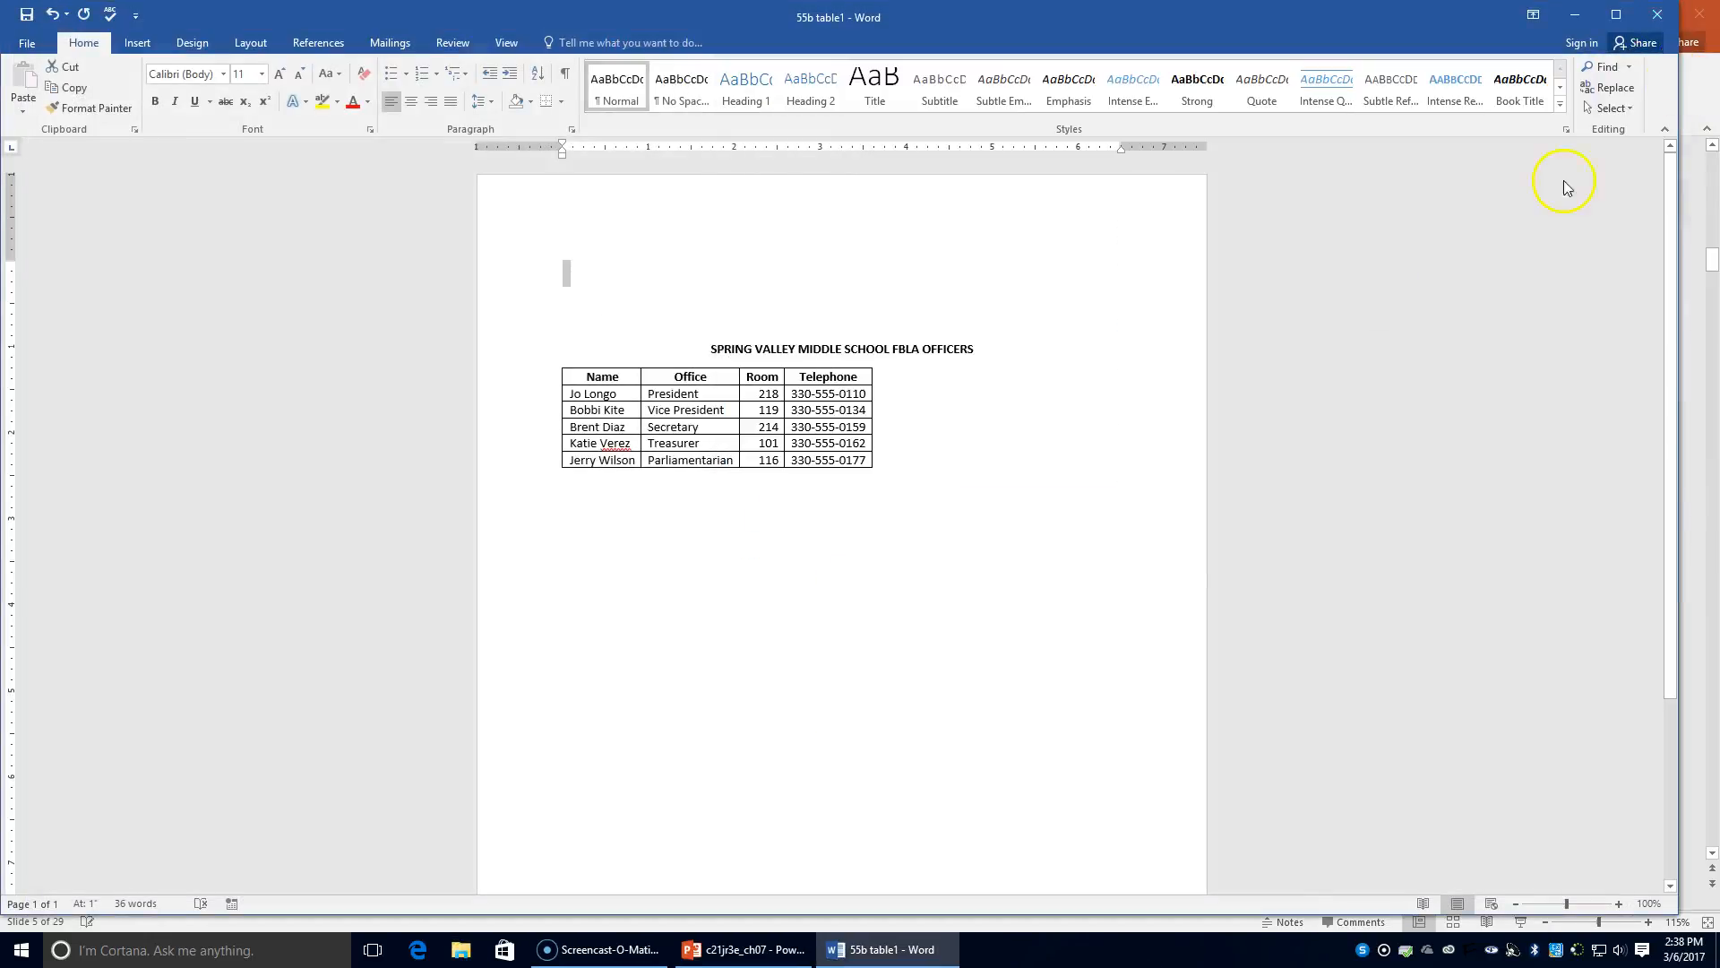
pyautogui.click(1658, 15)
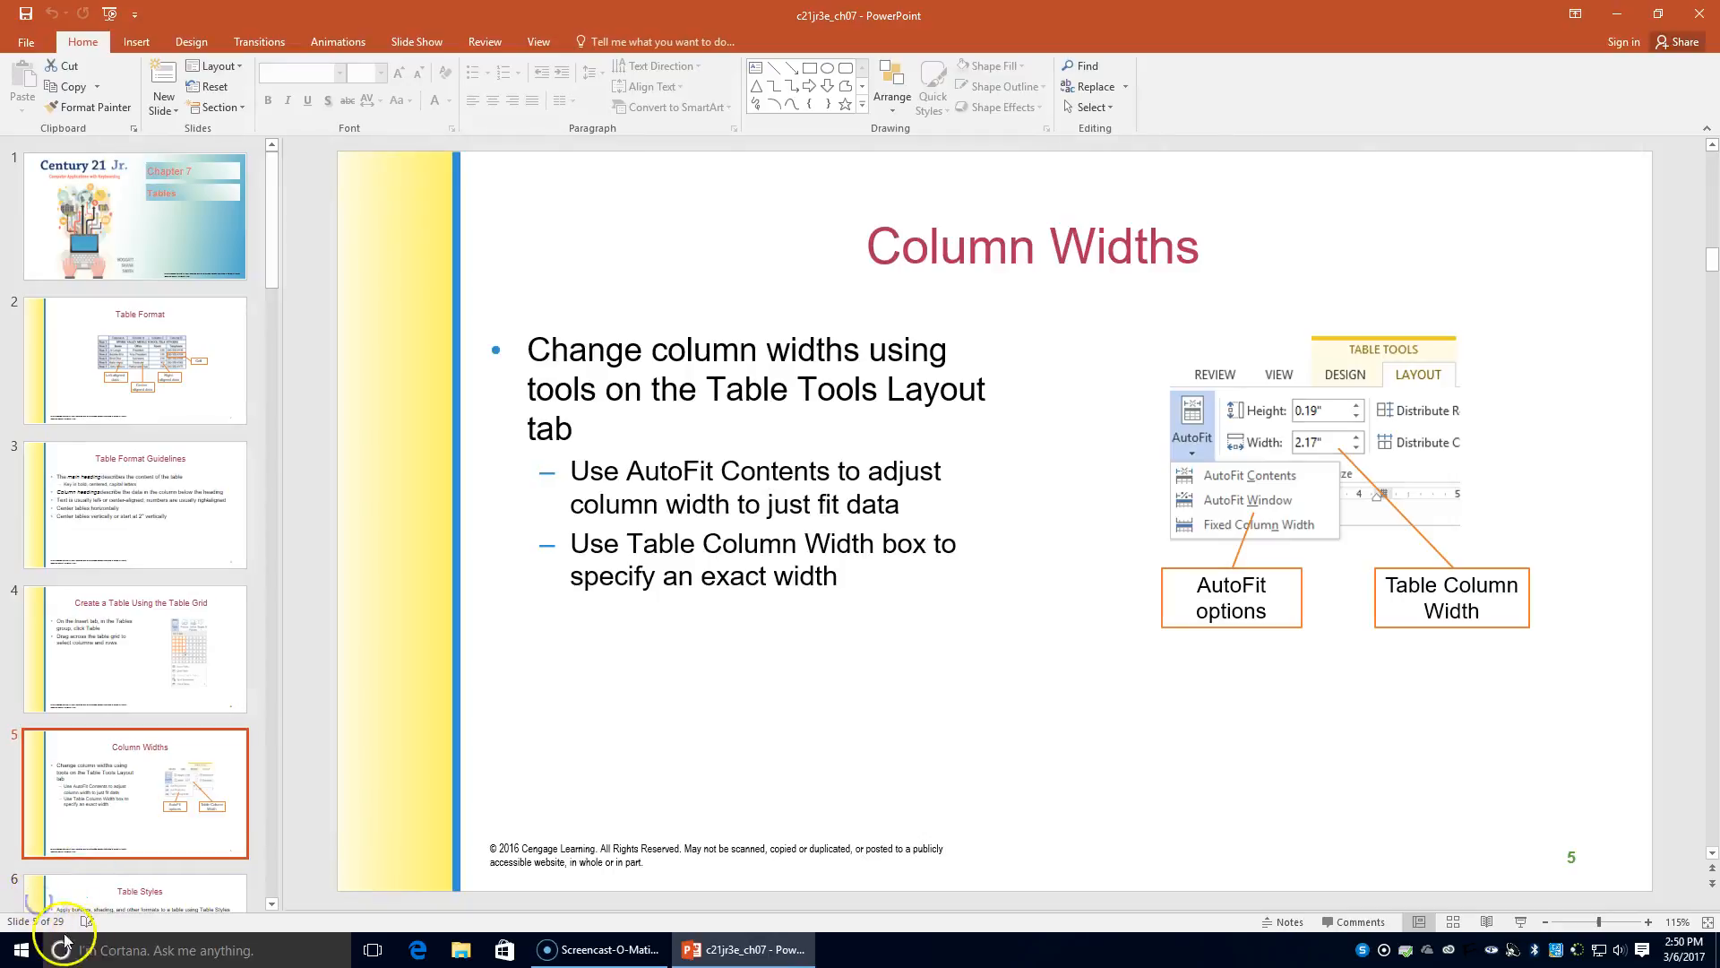
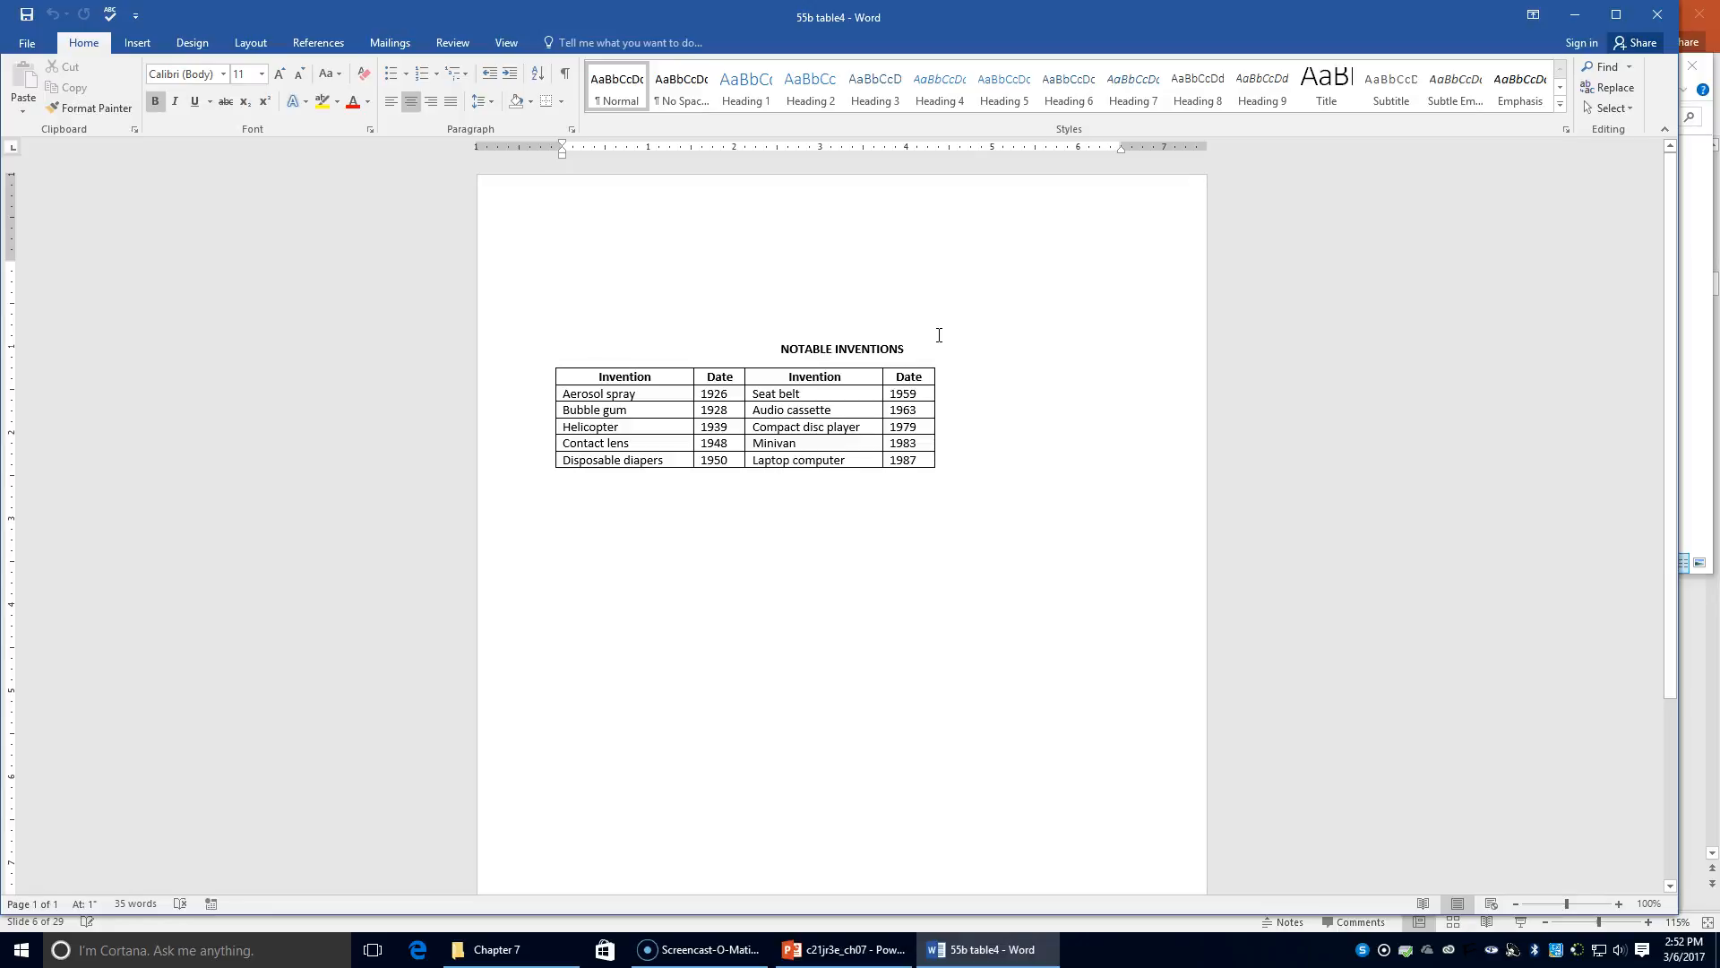
# Put the caret in the inventions table and apply a dashed grid table style
pyautogui.click(869, 411)
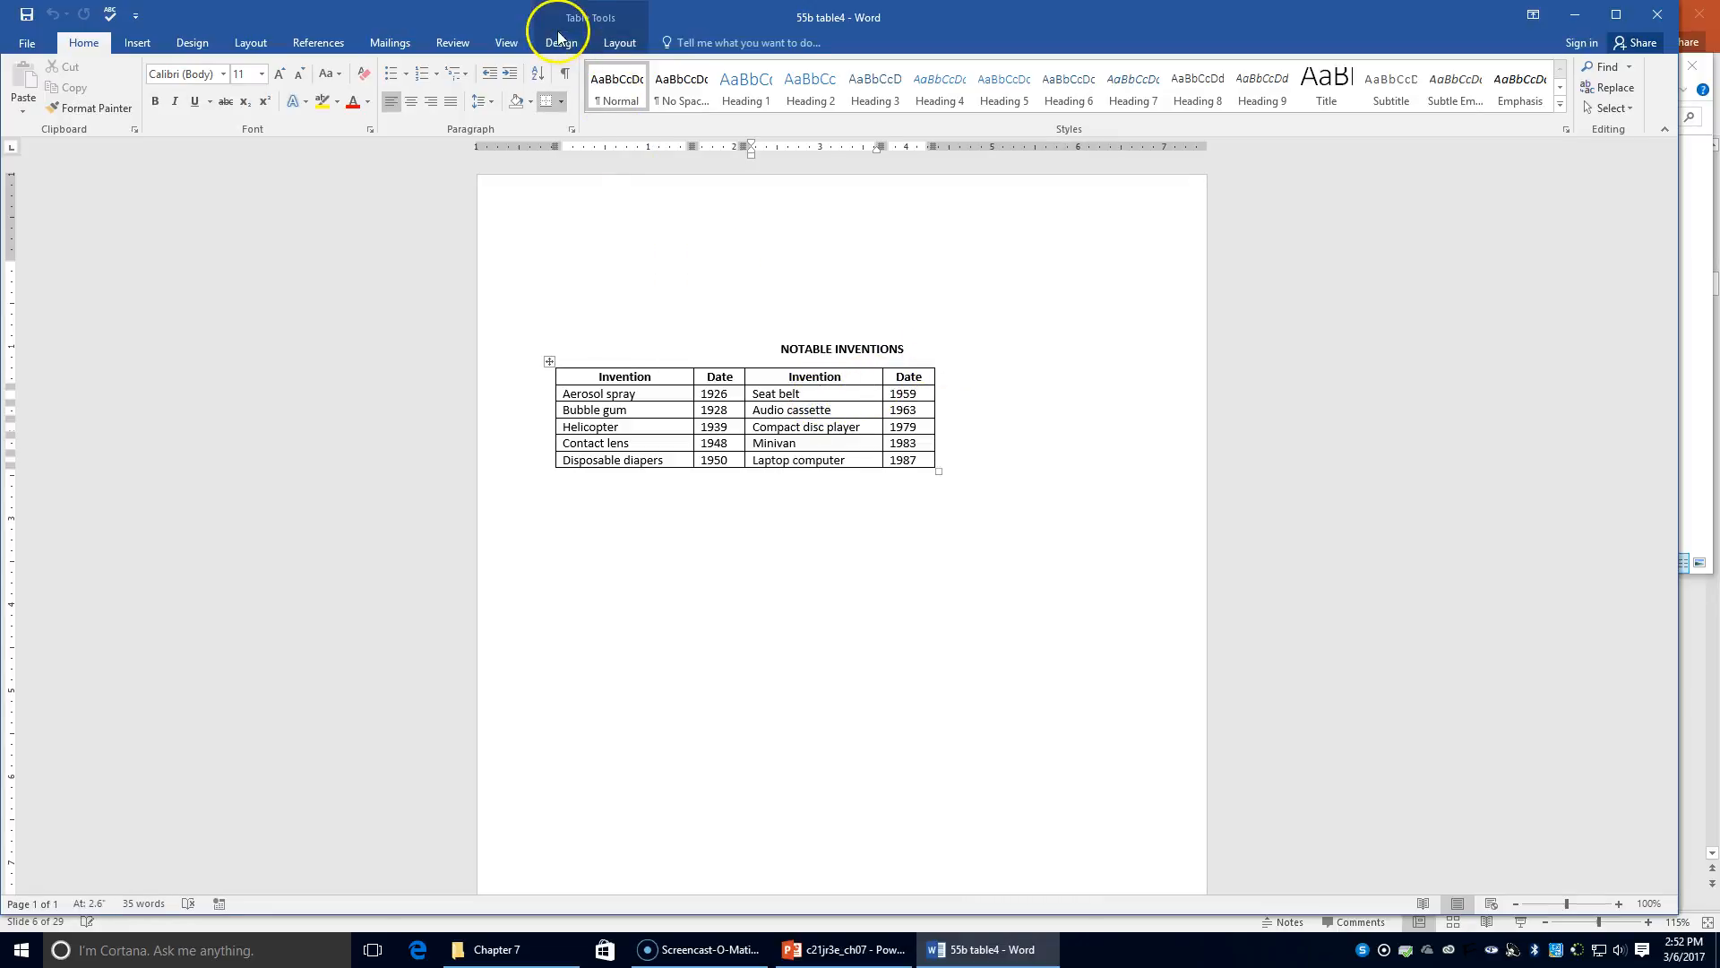
pyautogui.click(761, 536)
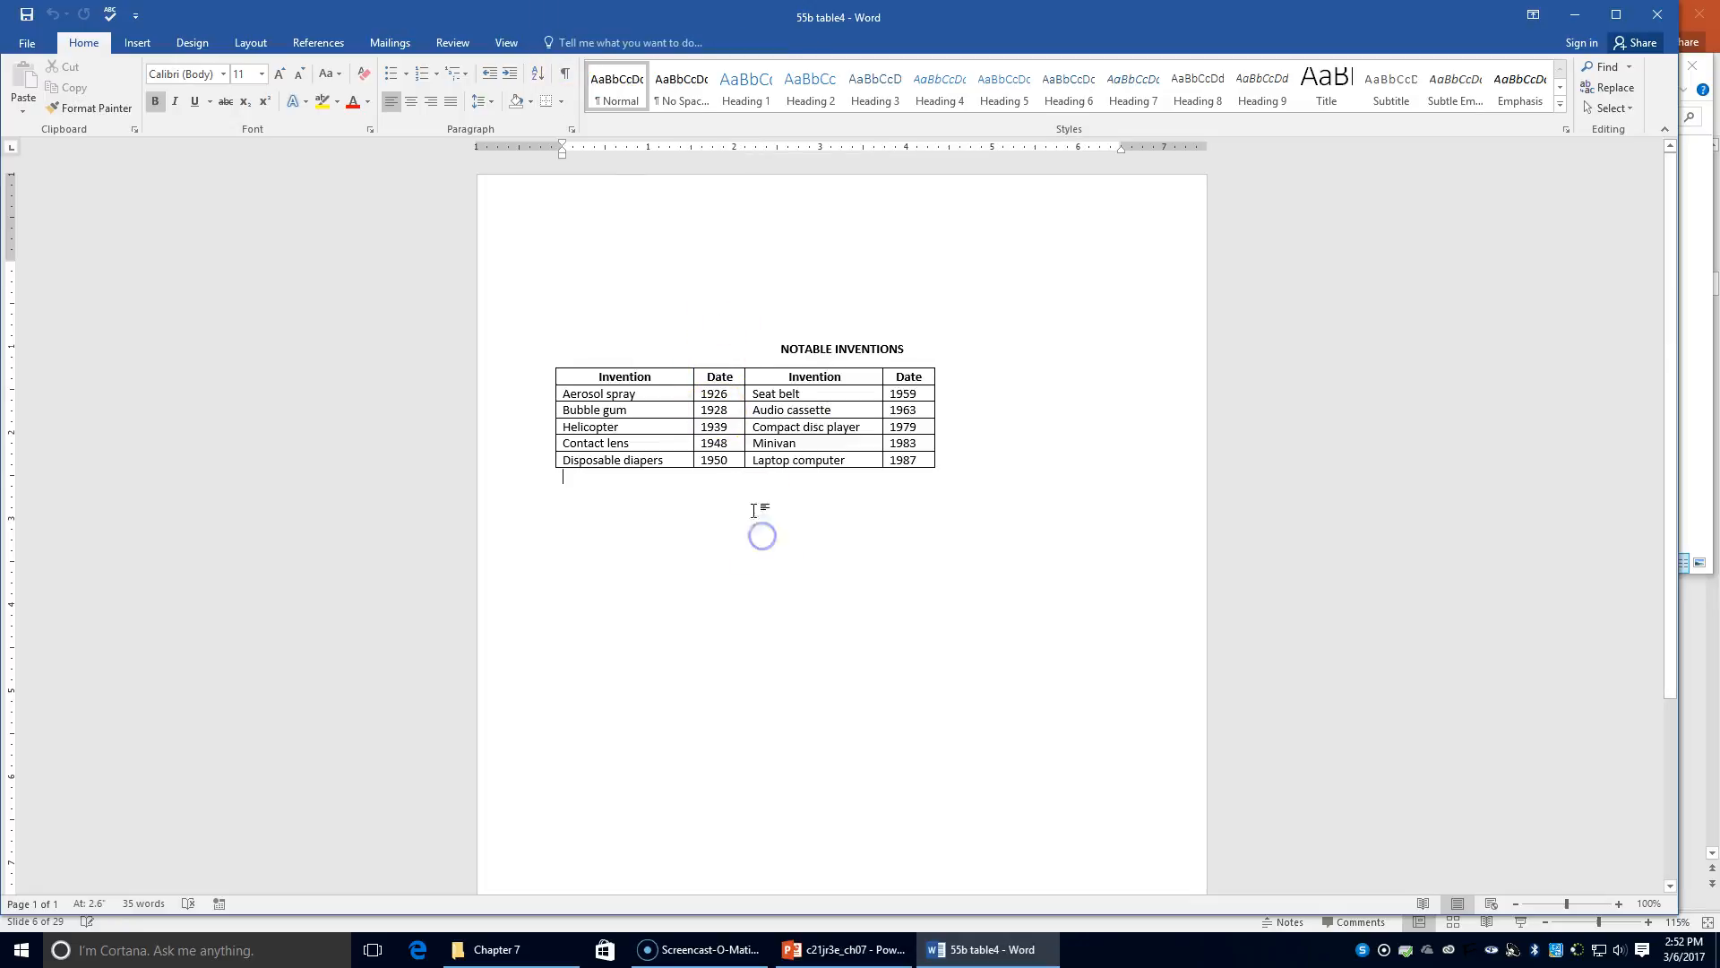
pyautogui.click(658, 395)
pyautogui.click(570, 45)
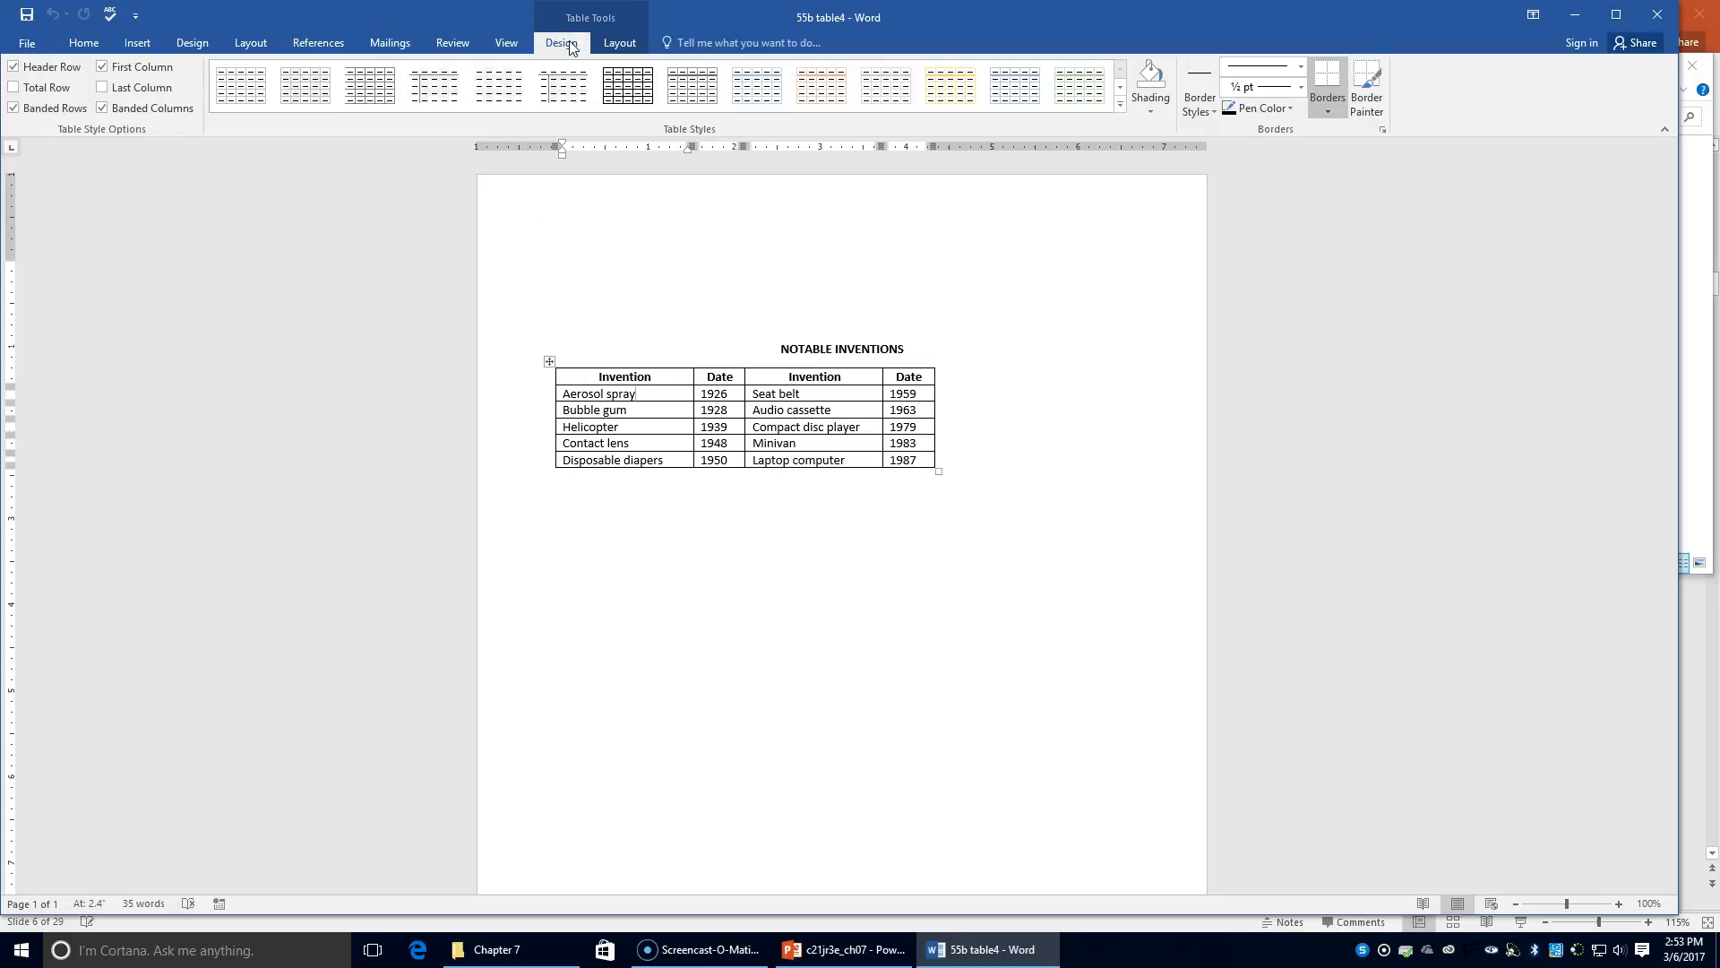
pyautogui.click(487, 86)
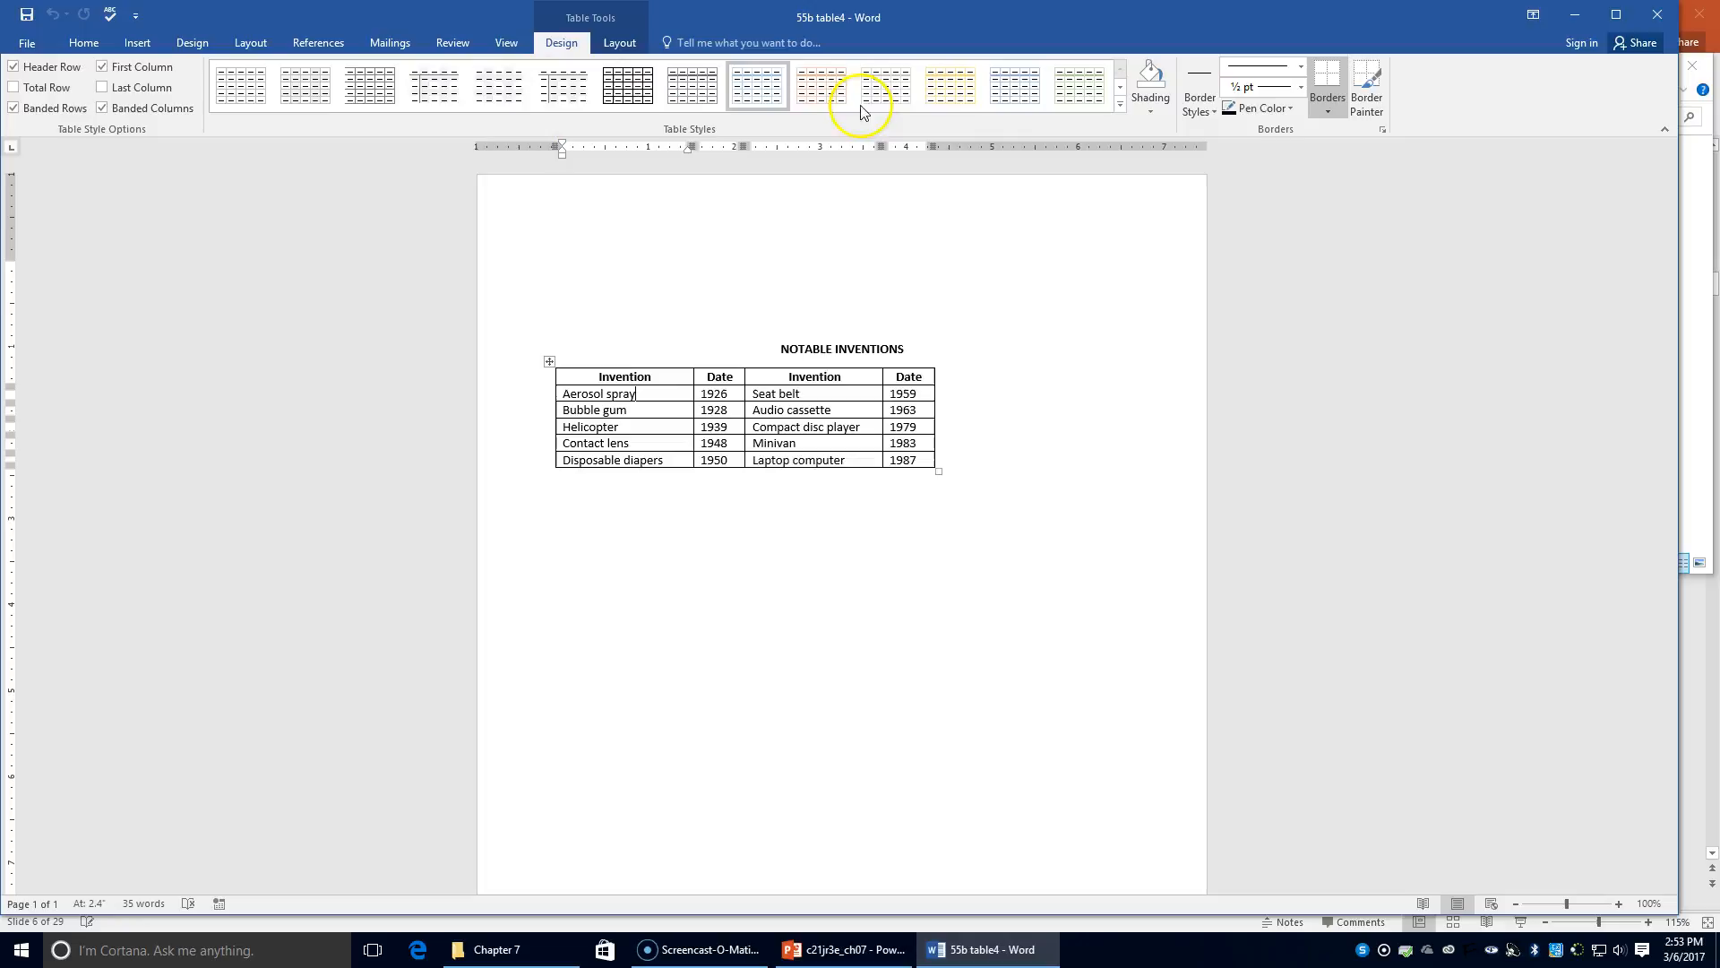
# Switch the table to Plain Table 4 and turn off banded rows
pyautogui.click(1120, 105)
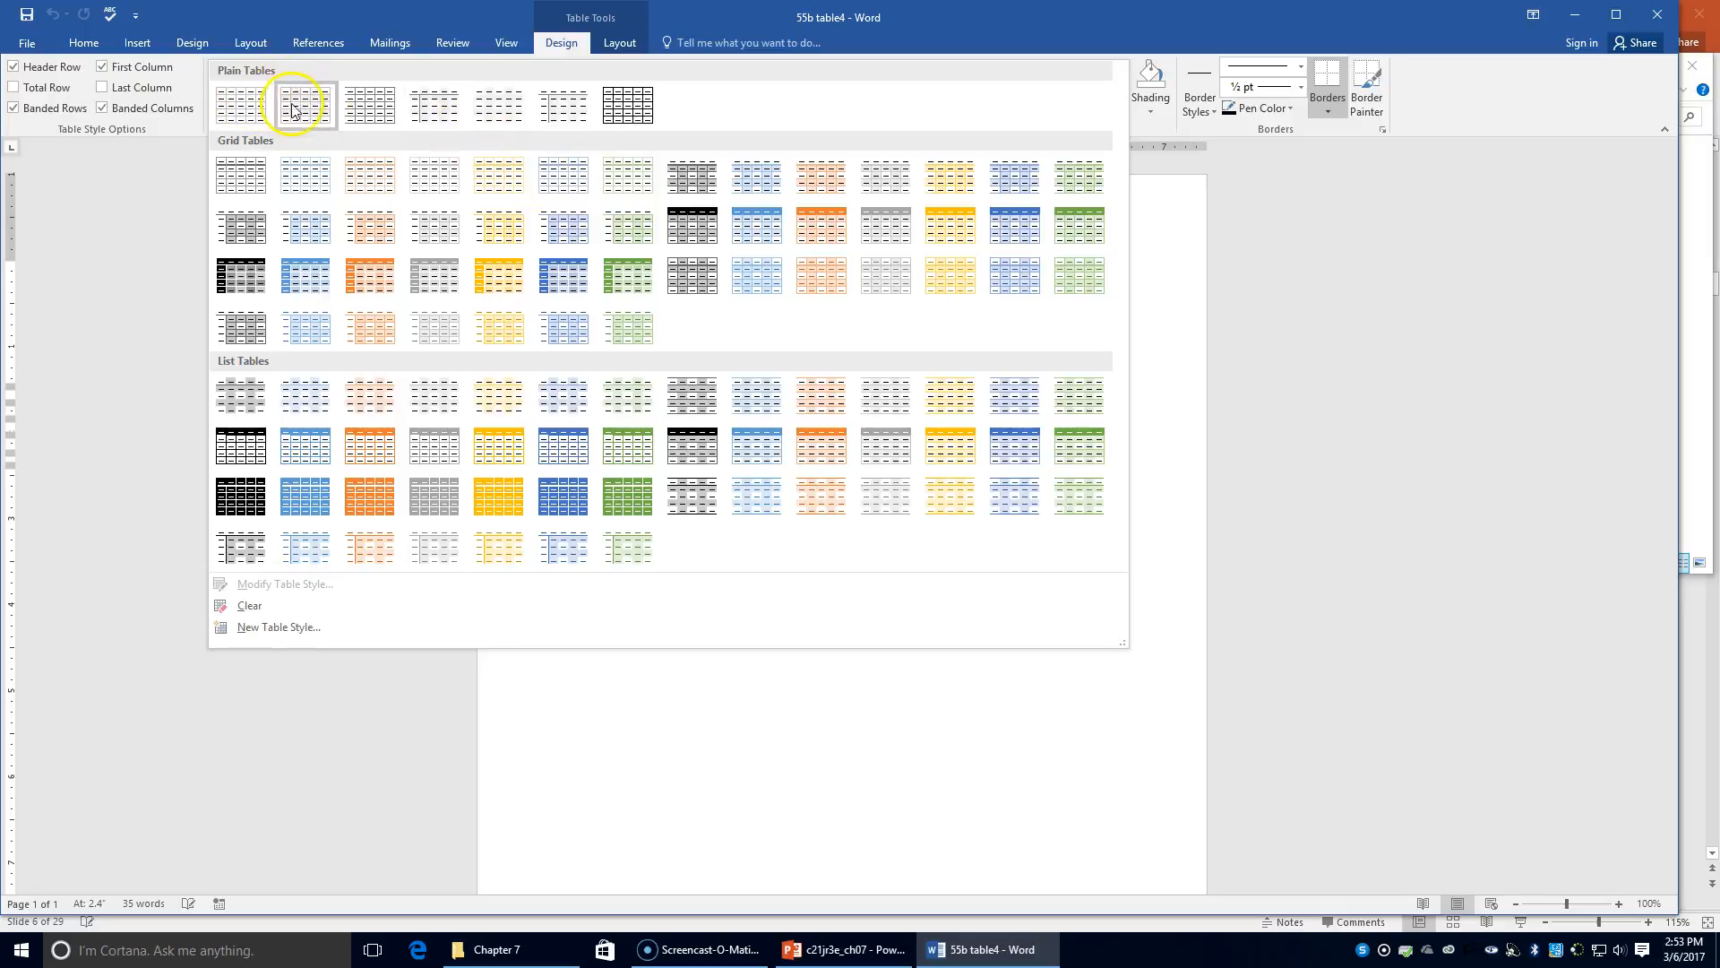
pyautogui.click(491, 117)
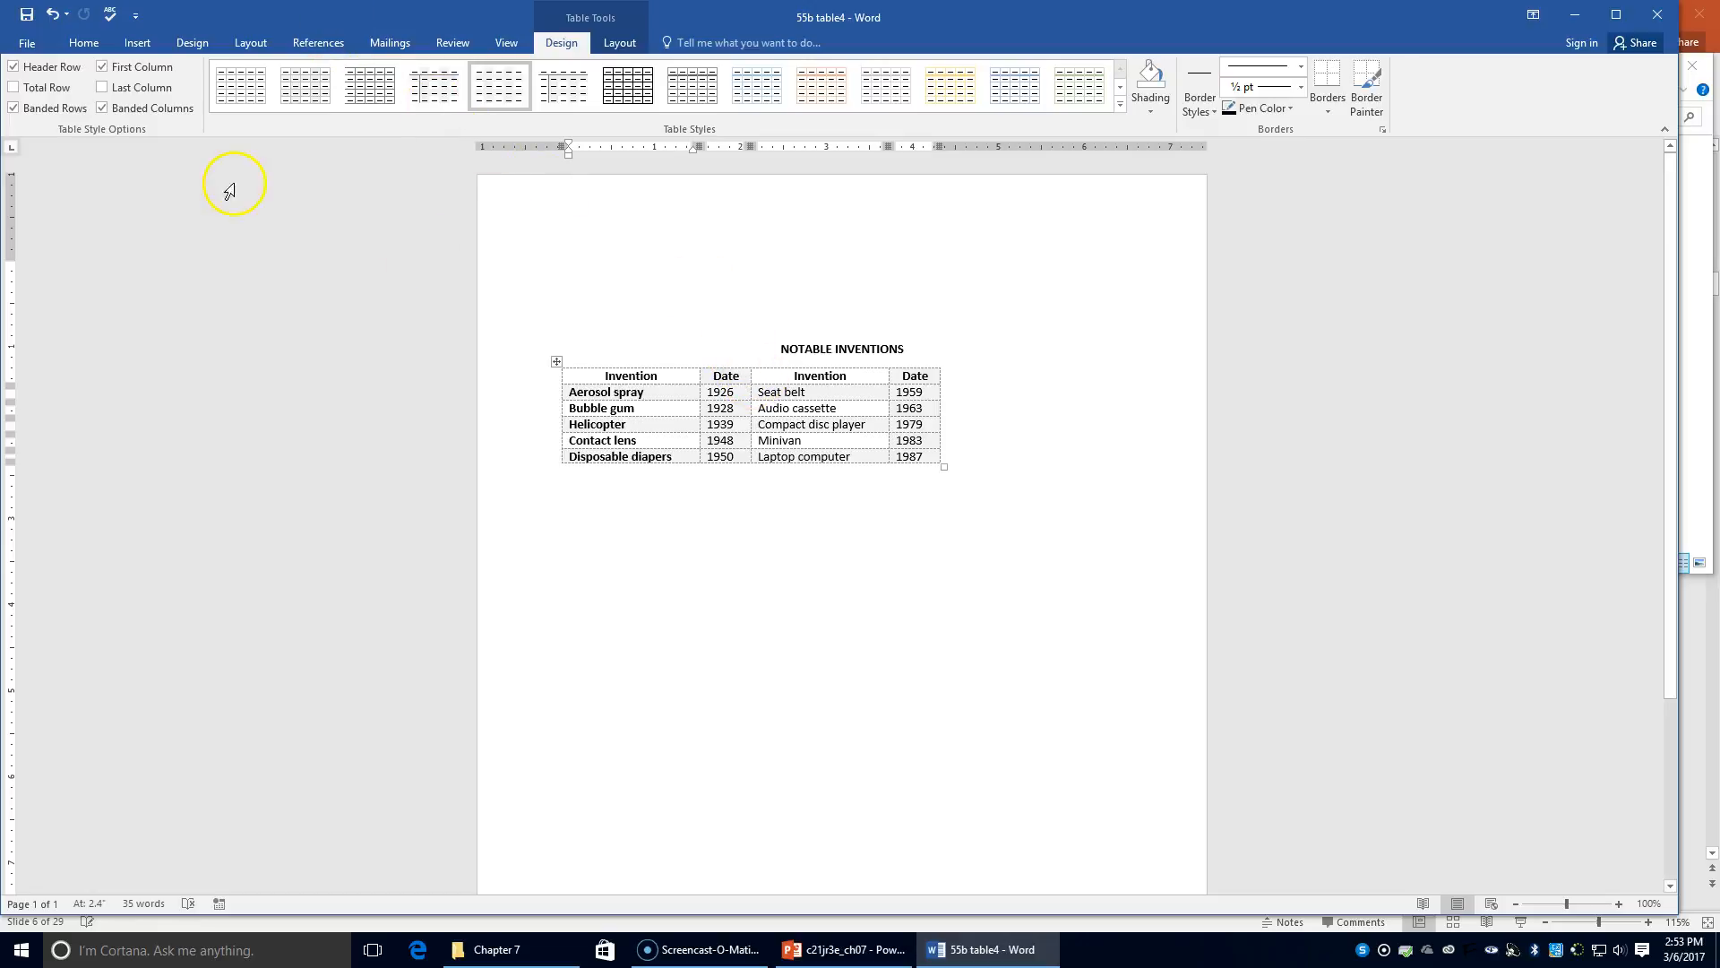
pyautogui.click(125, 112)
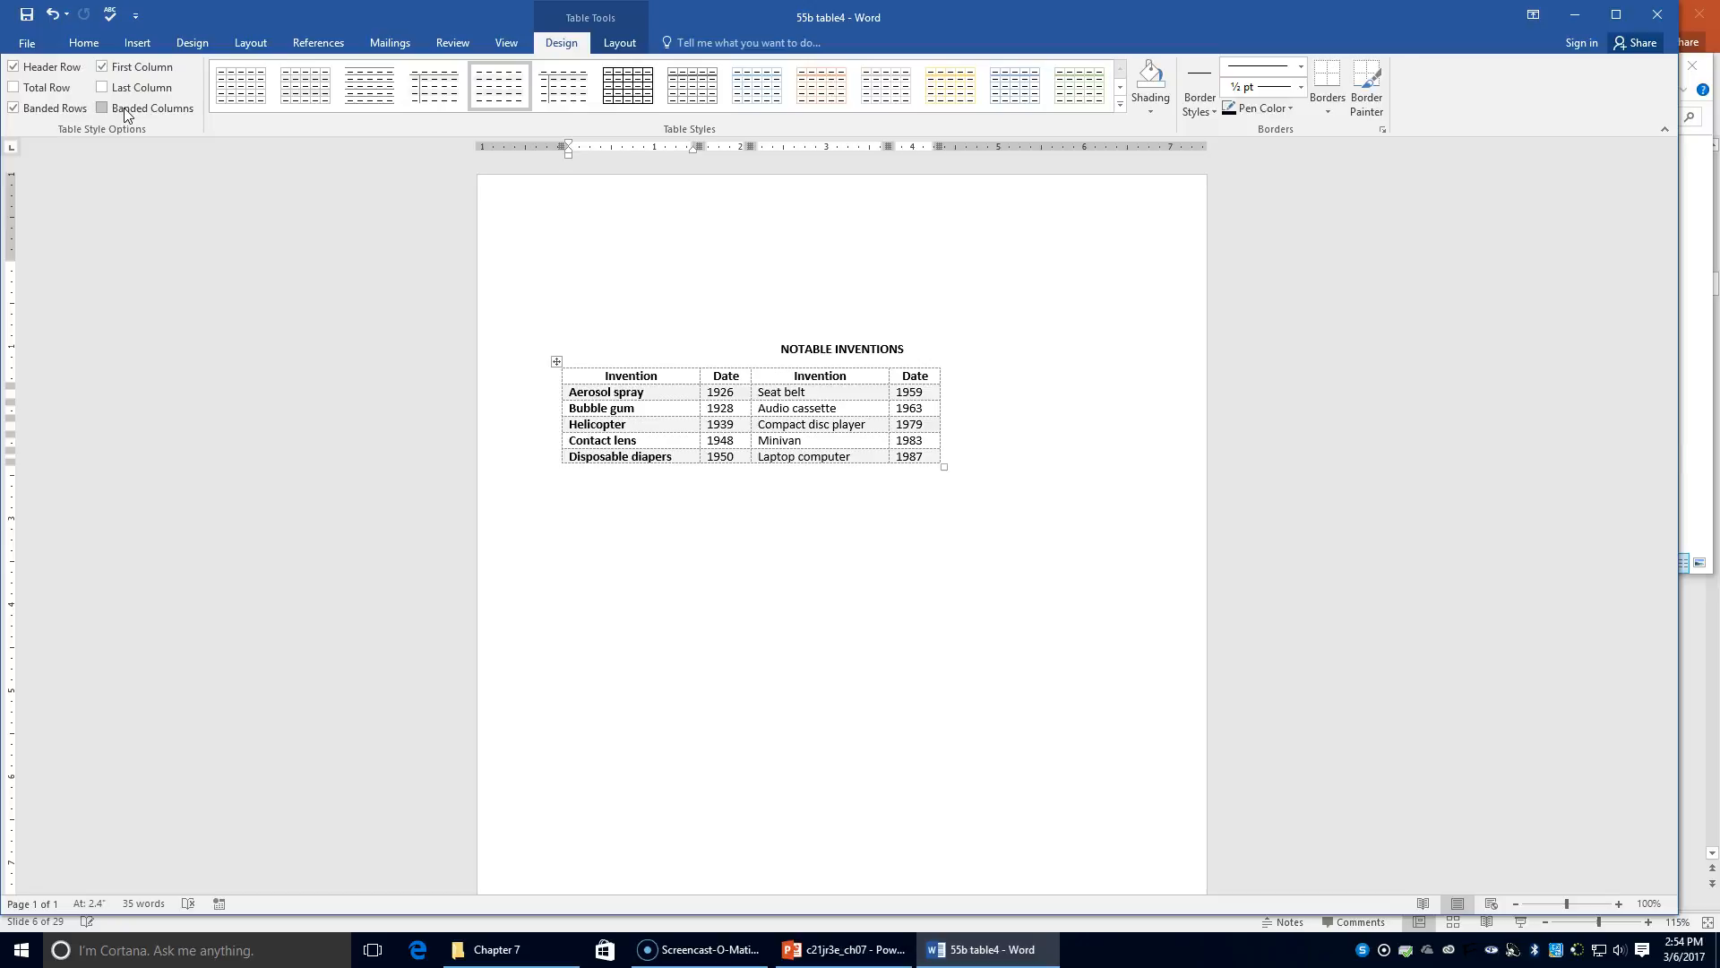
pyautogui.click(123, 108)
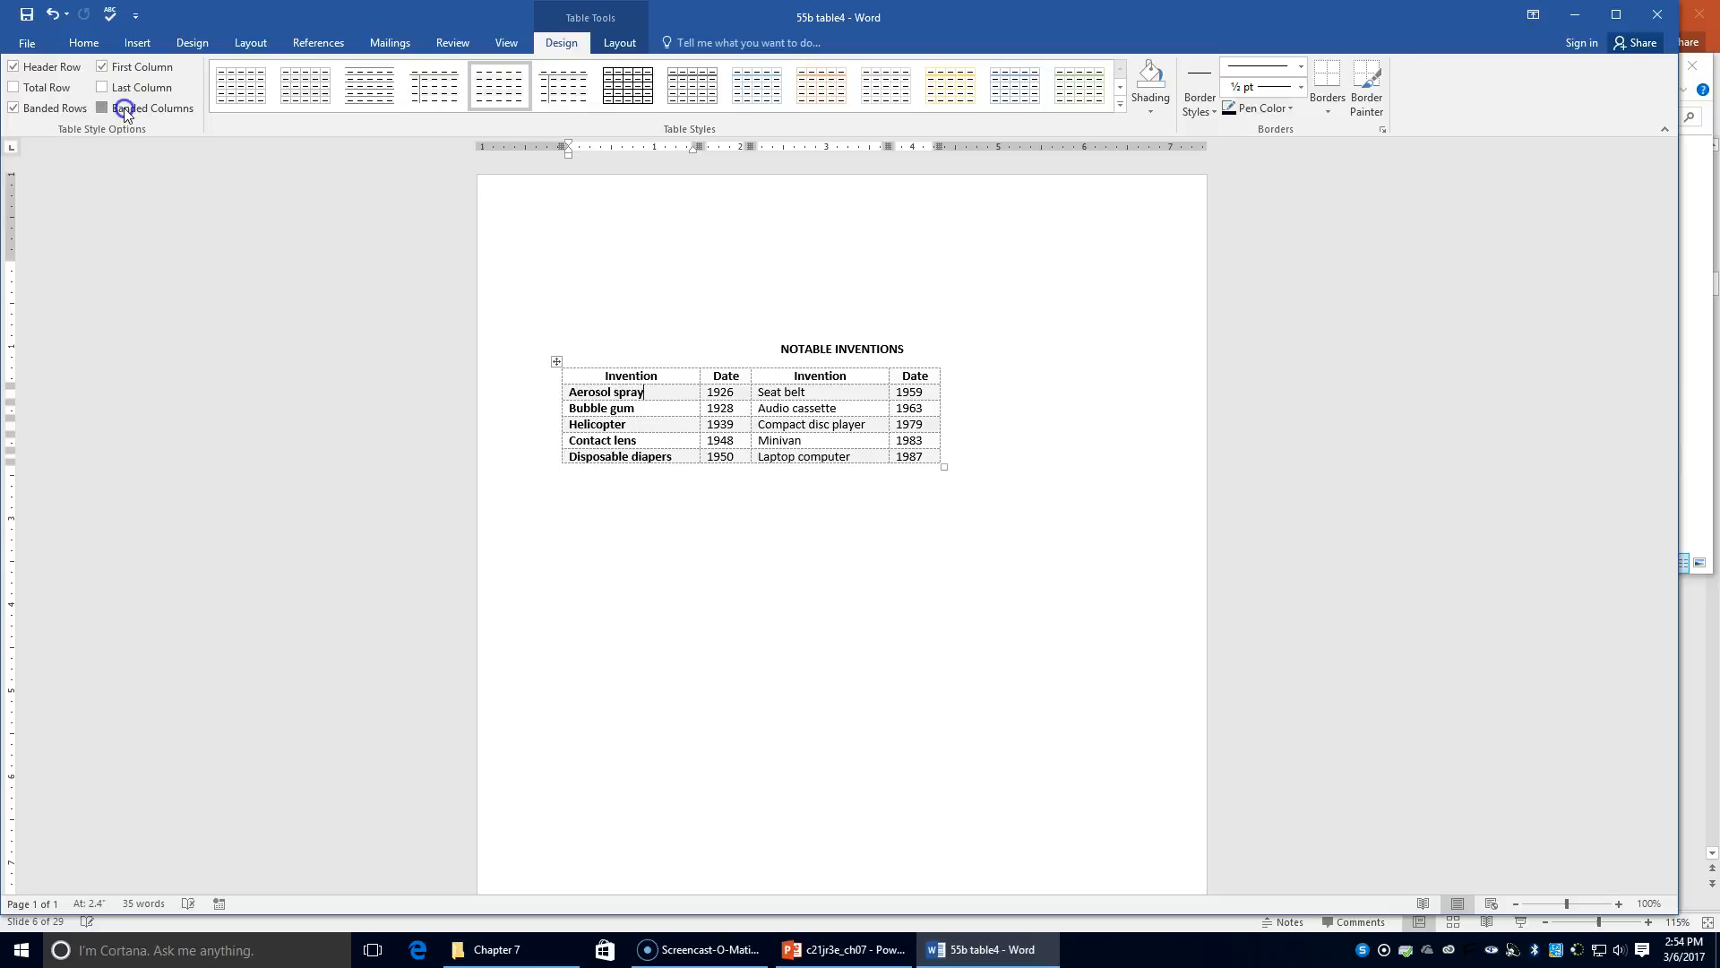
pyautogui.click(42, 115)
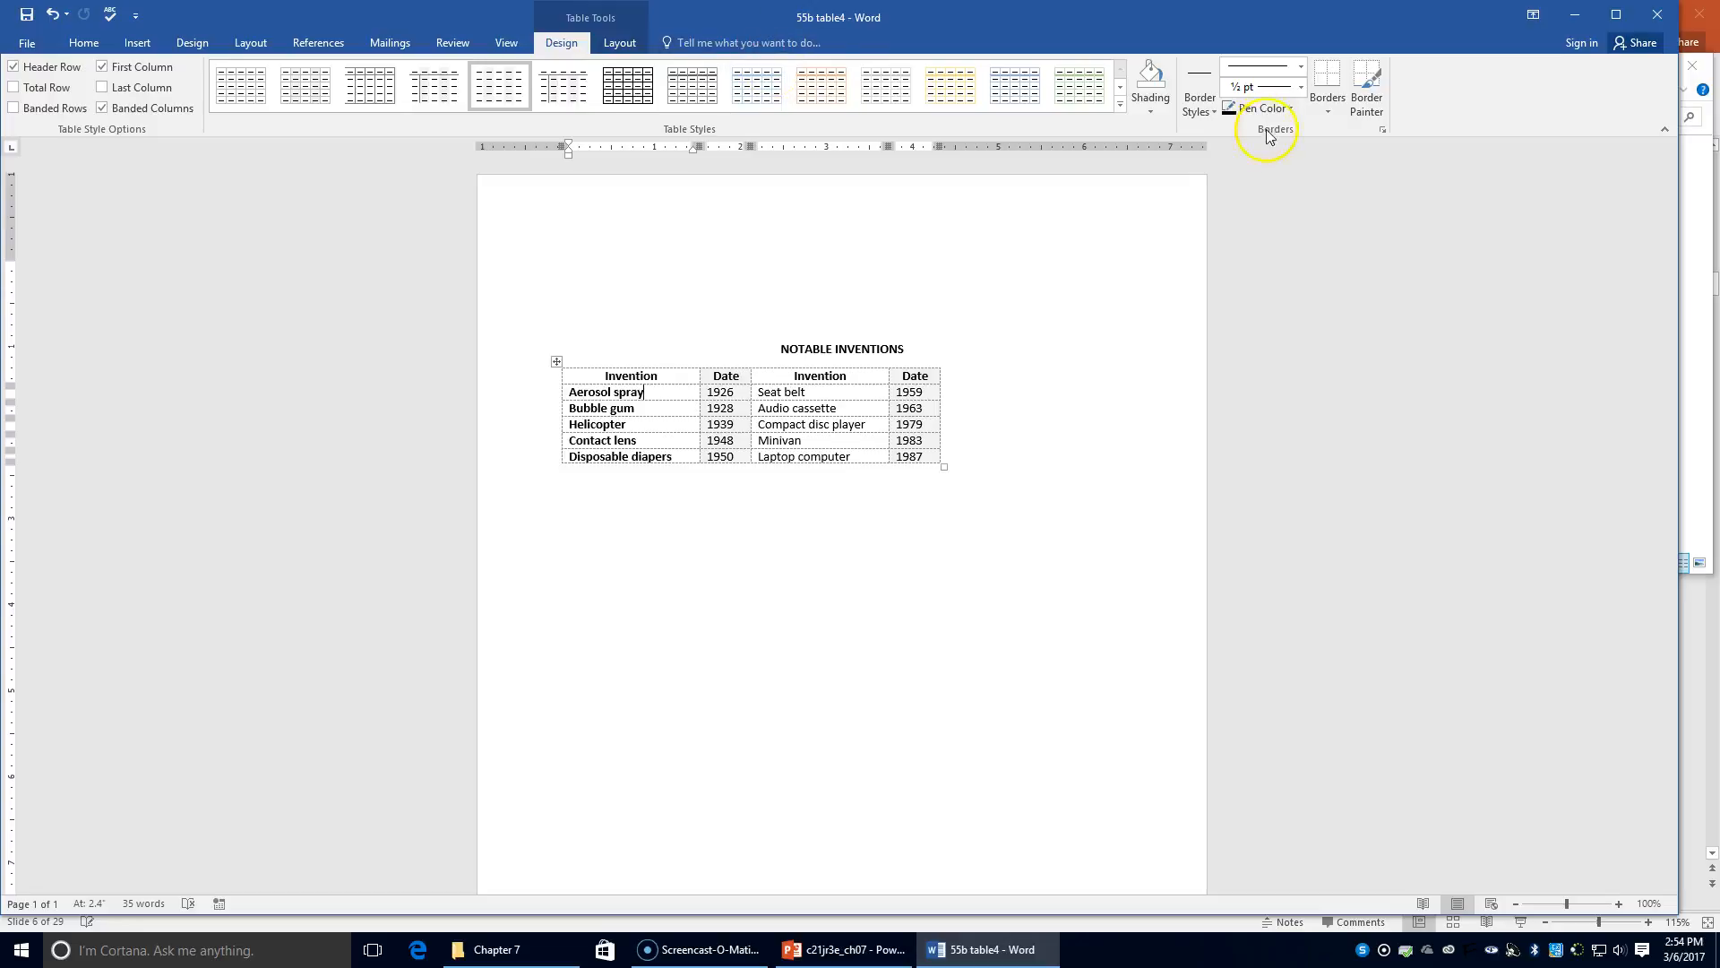
# Apply the Table Grid Light style with banded rows turned off
pyautogui.click(1120, 105)
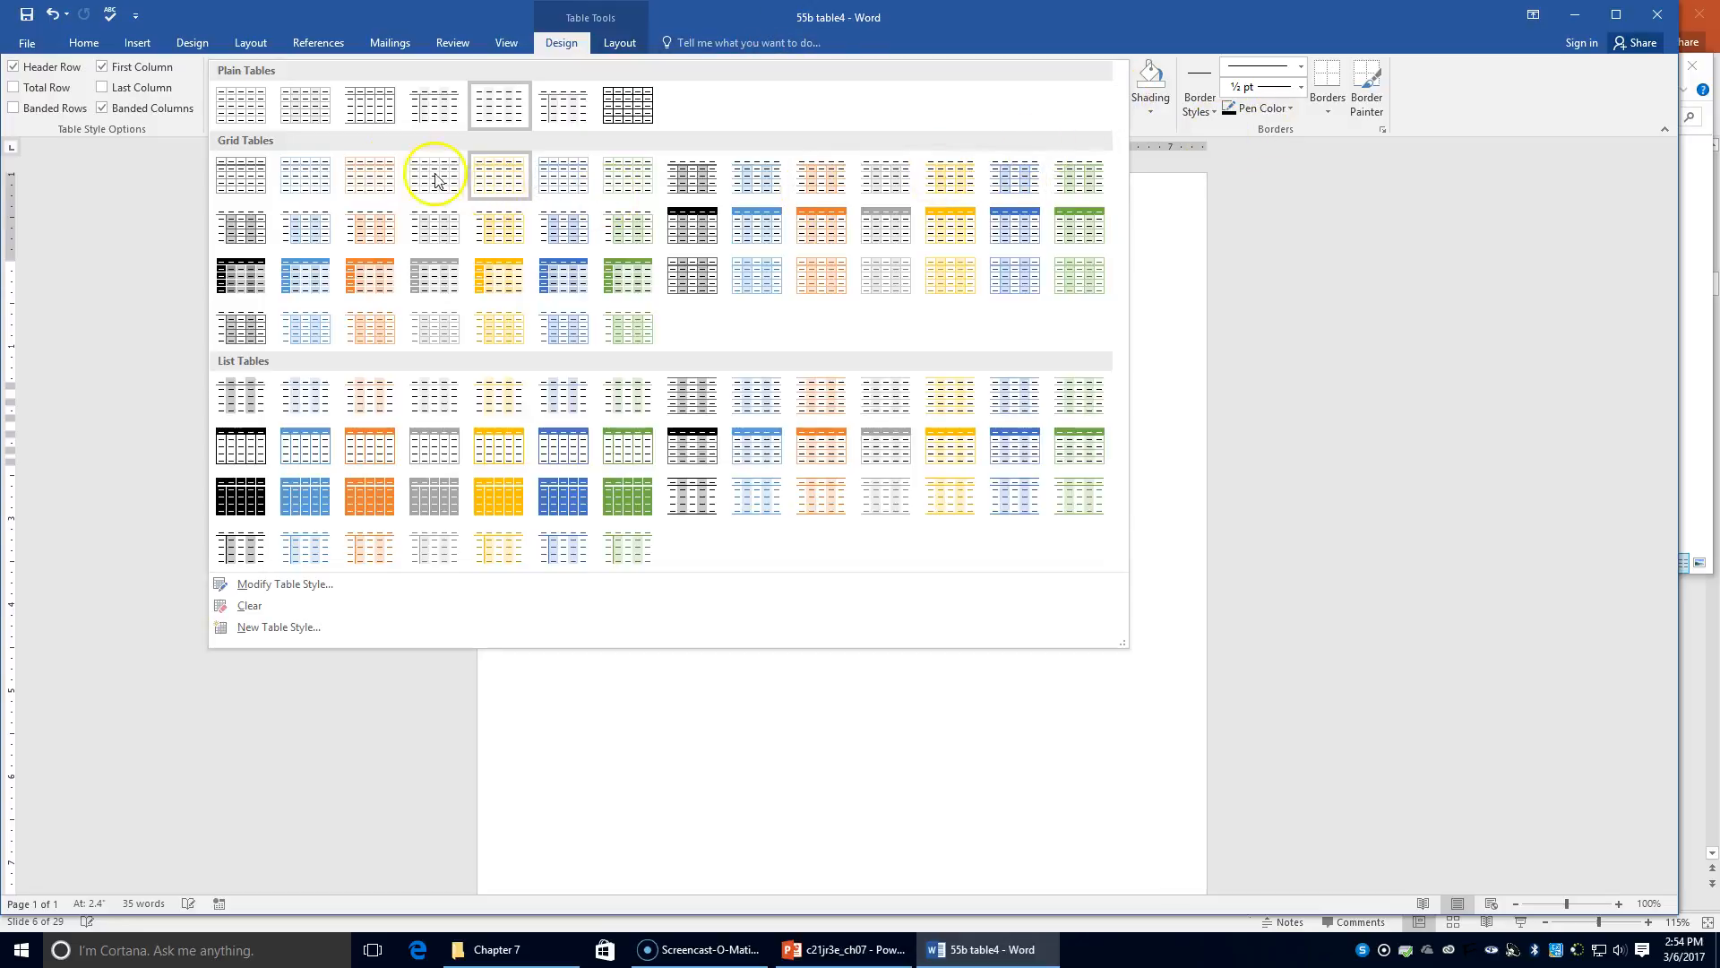
pyautogui.click(244, 119)
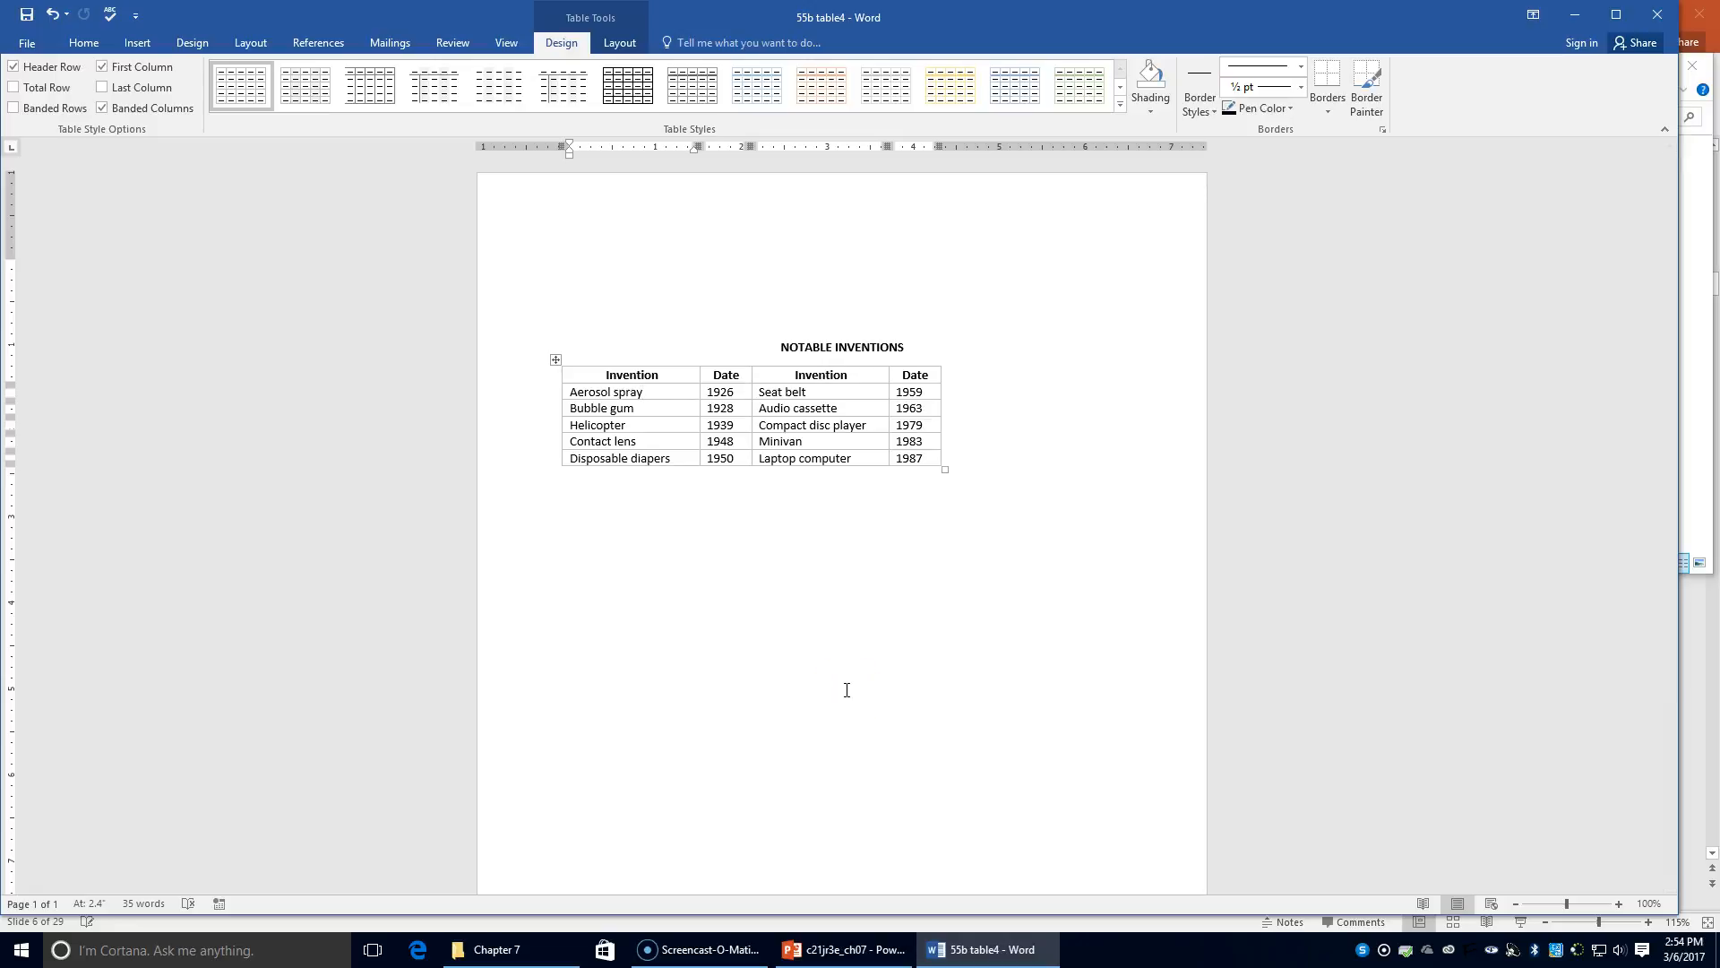
pyautogui.click(16, 108)
# Try the banded columns, last column, total row and header row options, then restore each
pyautogui.click(125, 111)
pyautogui.click(125, 111)
pyautogui.click(121, 87)
pyautogui.click(124, 87)
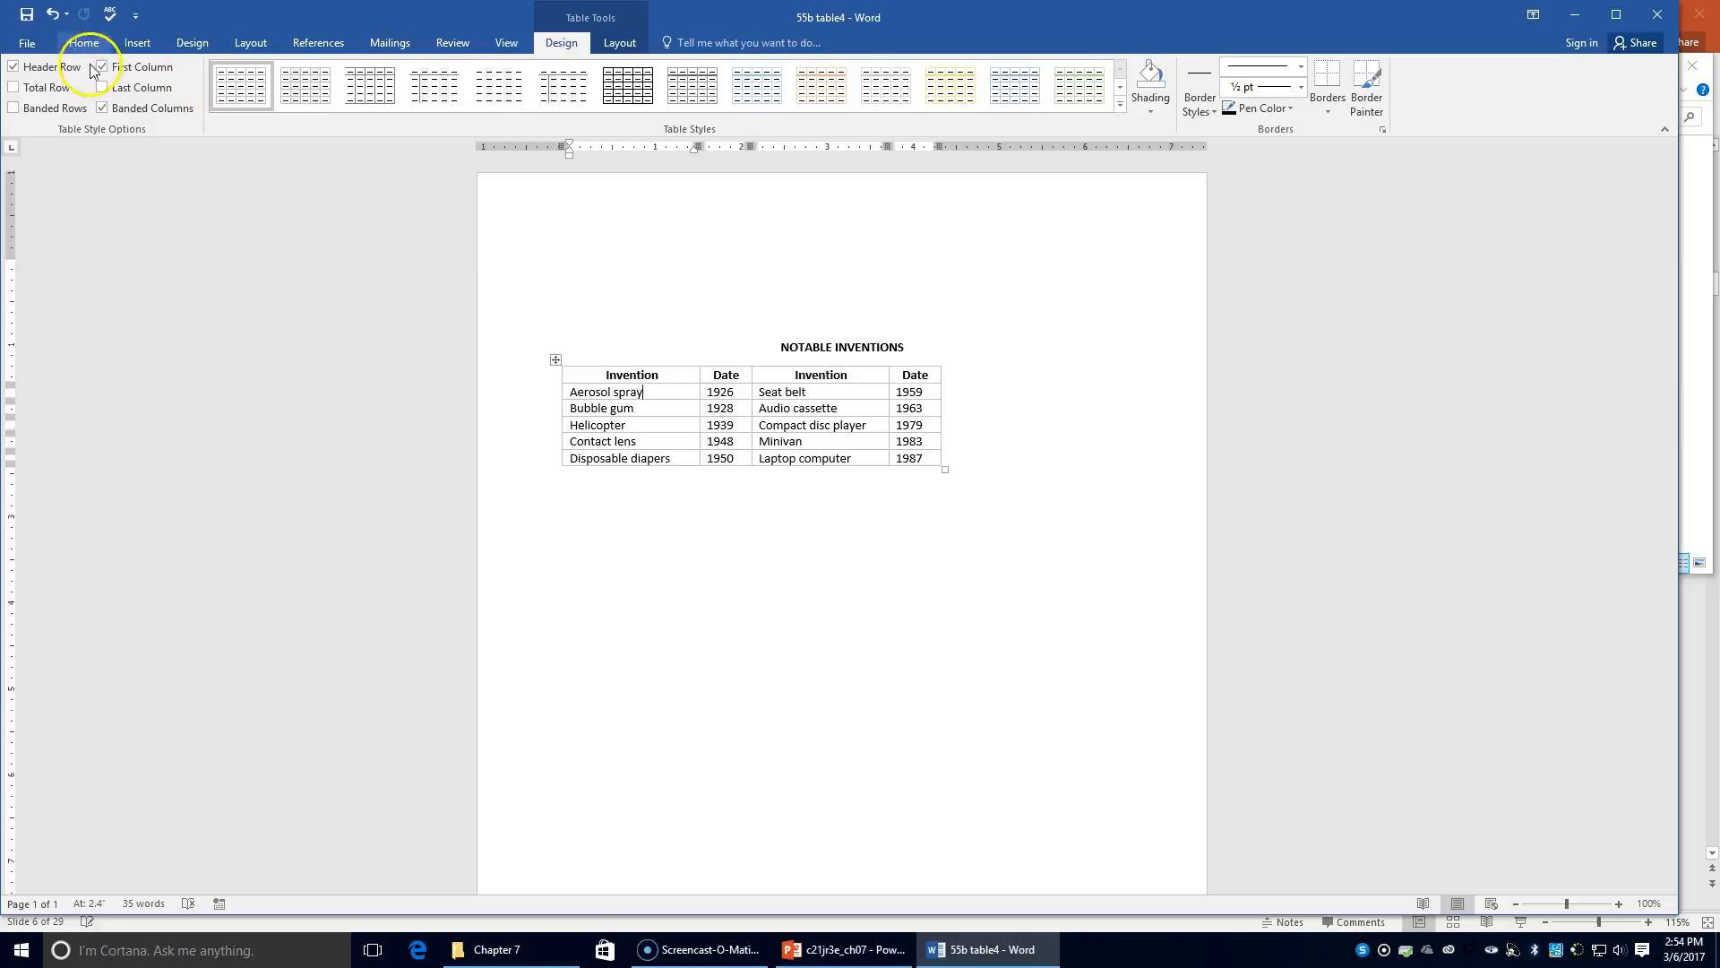
pyautogui.click(47, 88)
pyautogui.click(45, 87)
pyautogui.click(48, 68)
pyautogui.click(48, 67)
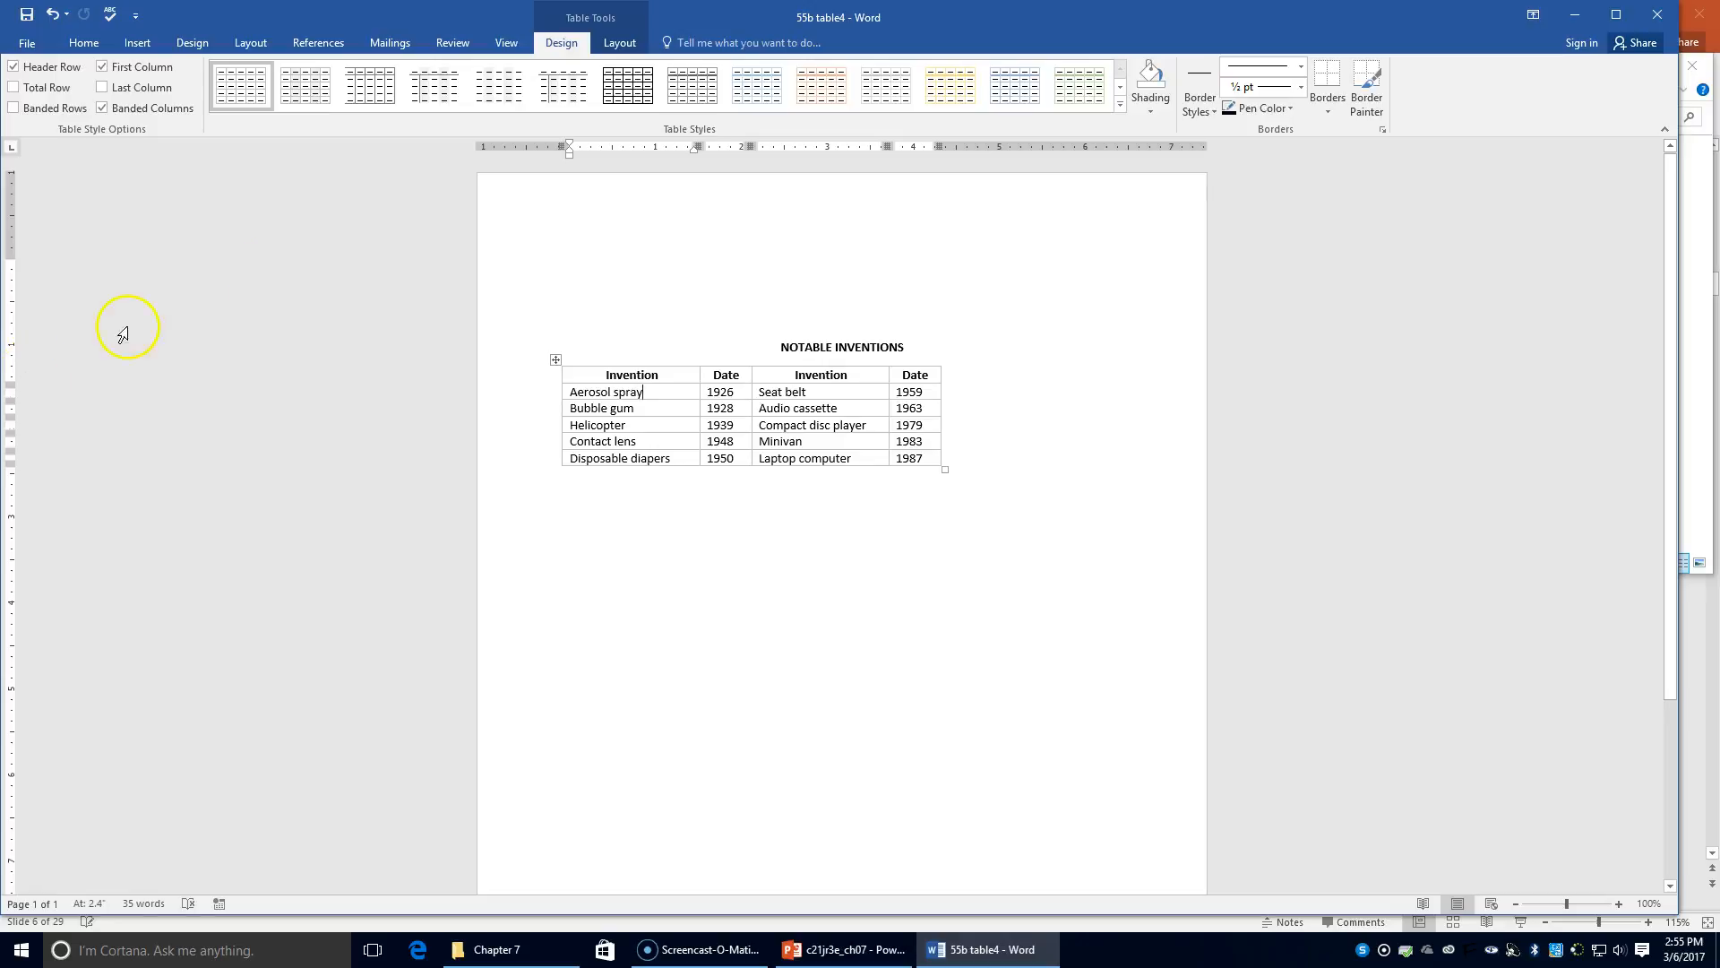
# Apply Heading 1 to the table's header row and the NOTABLE INVENTIONS title
pyautogui.click(646, 375)
pyautogui.moveTo(646, 374); pyautogui.dragTo(929, 376)
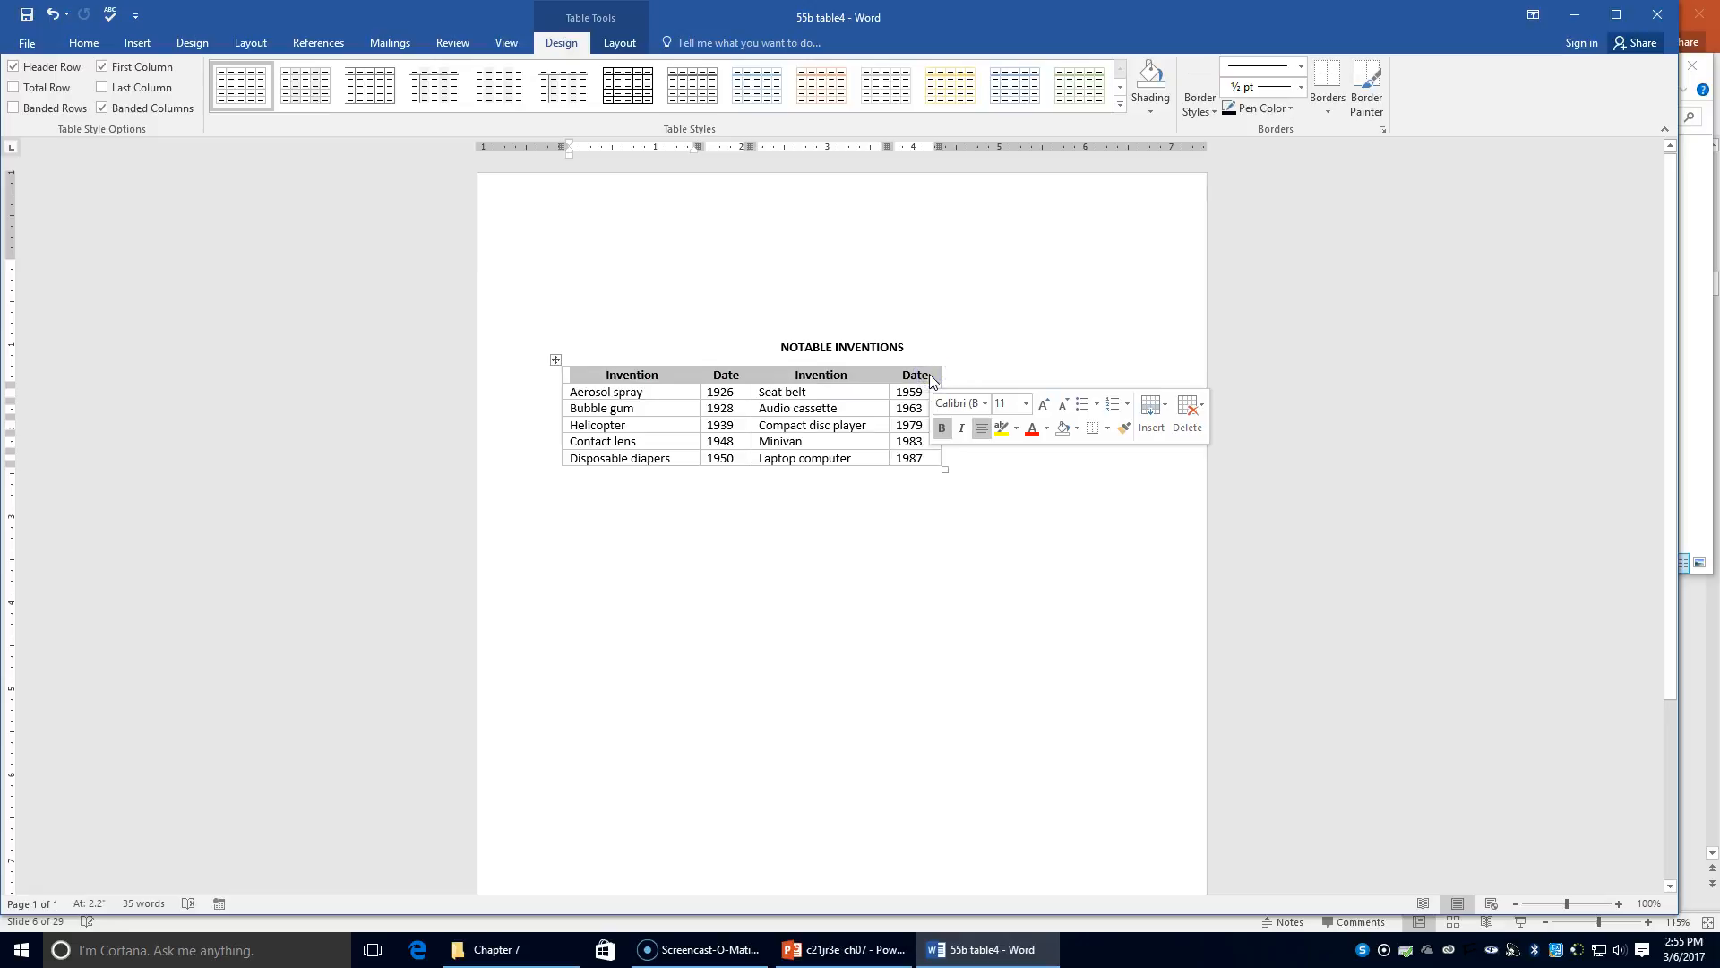
pyautogui.click(83, 42)
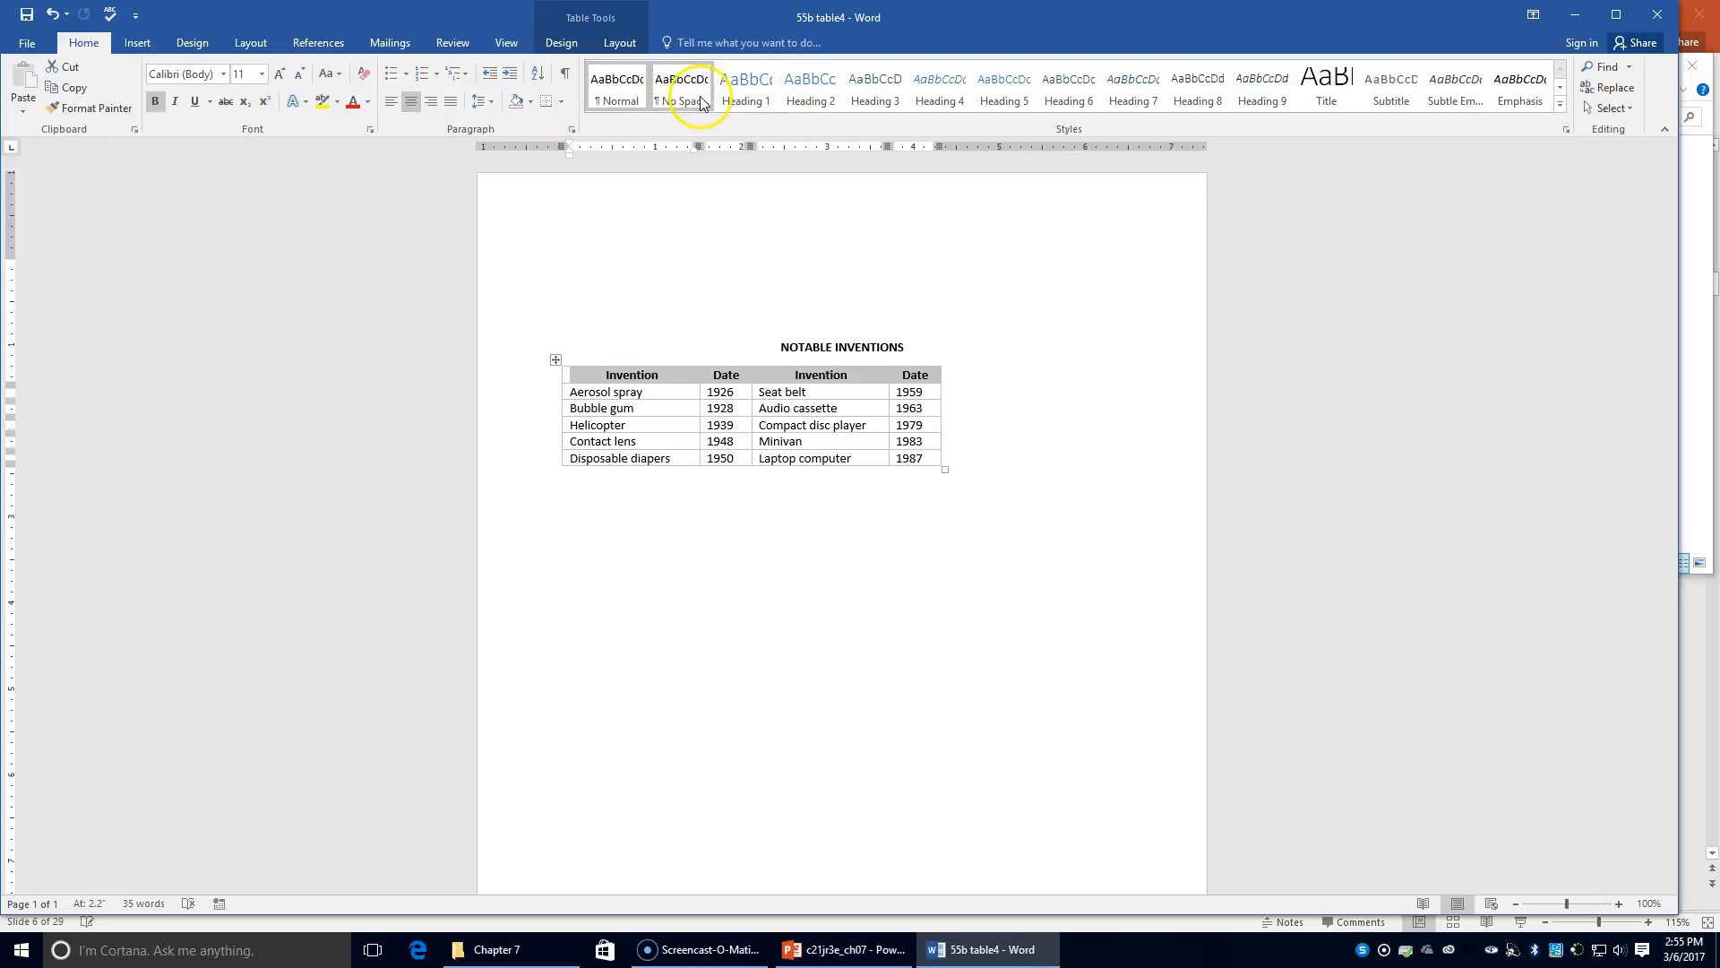
pyautogui.click(766, 104)
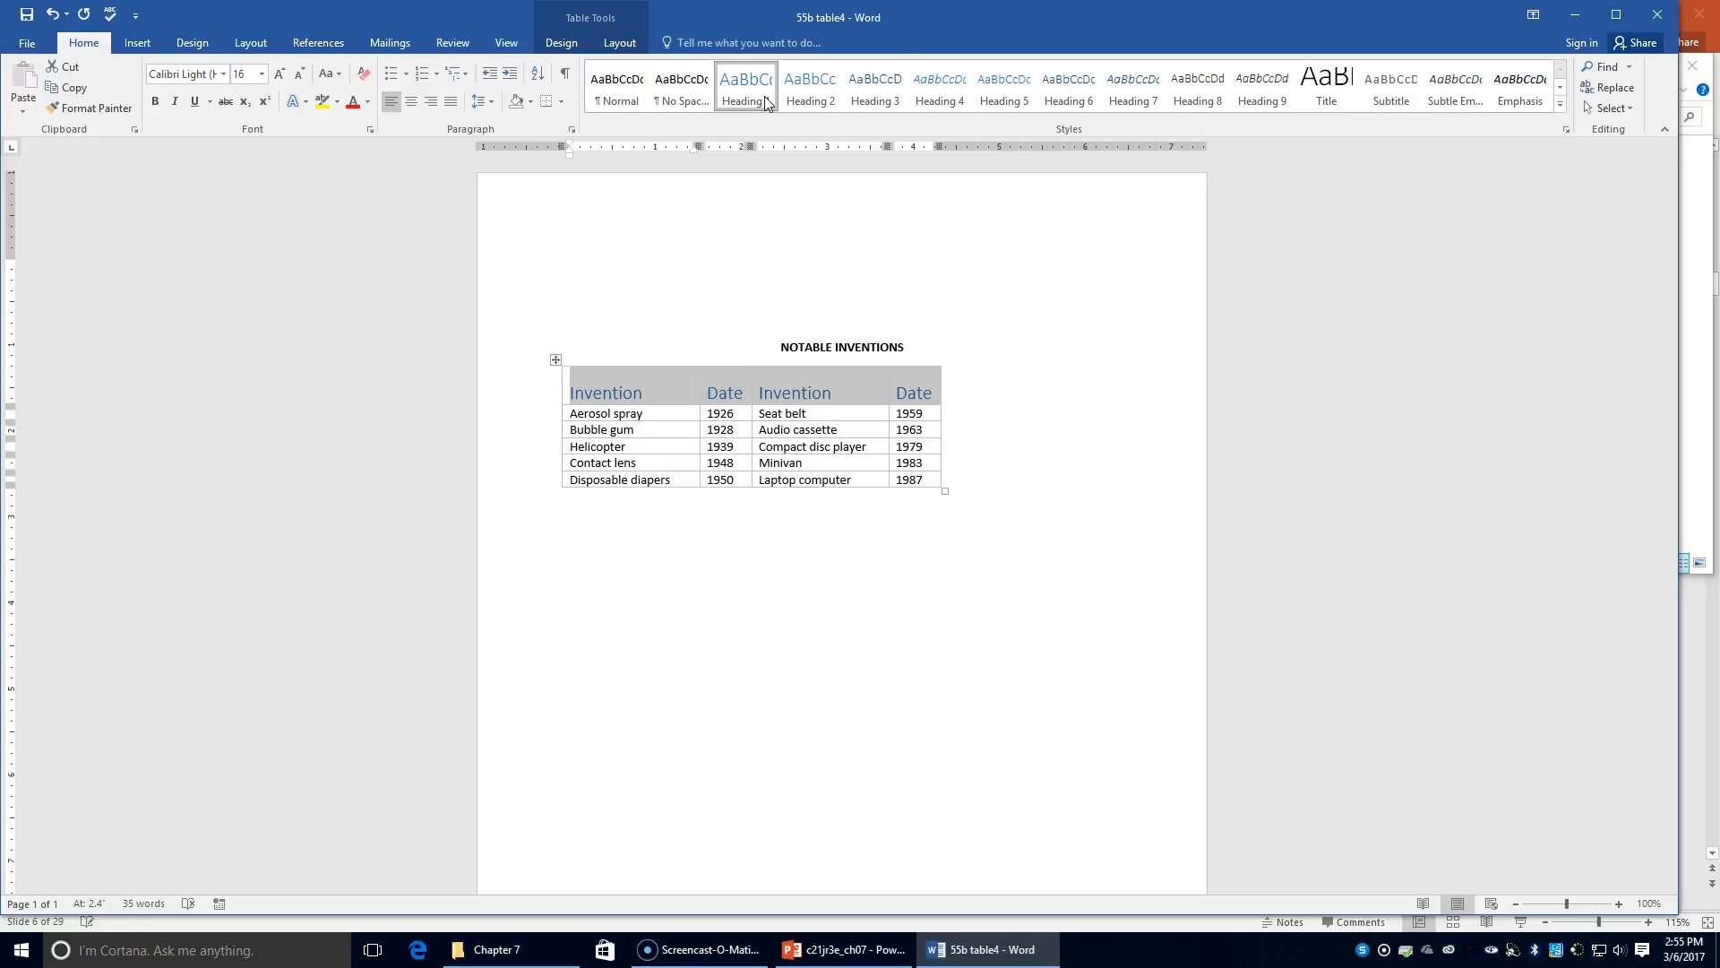
pyautogui.moveTo(767, 341); pyautogui.dragTo(920, 354)
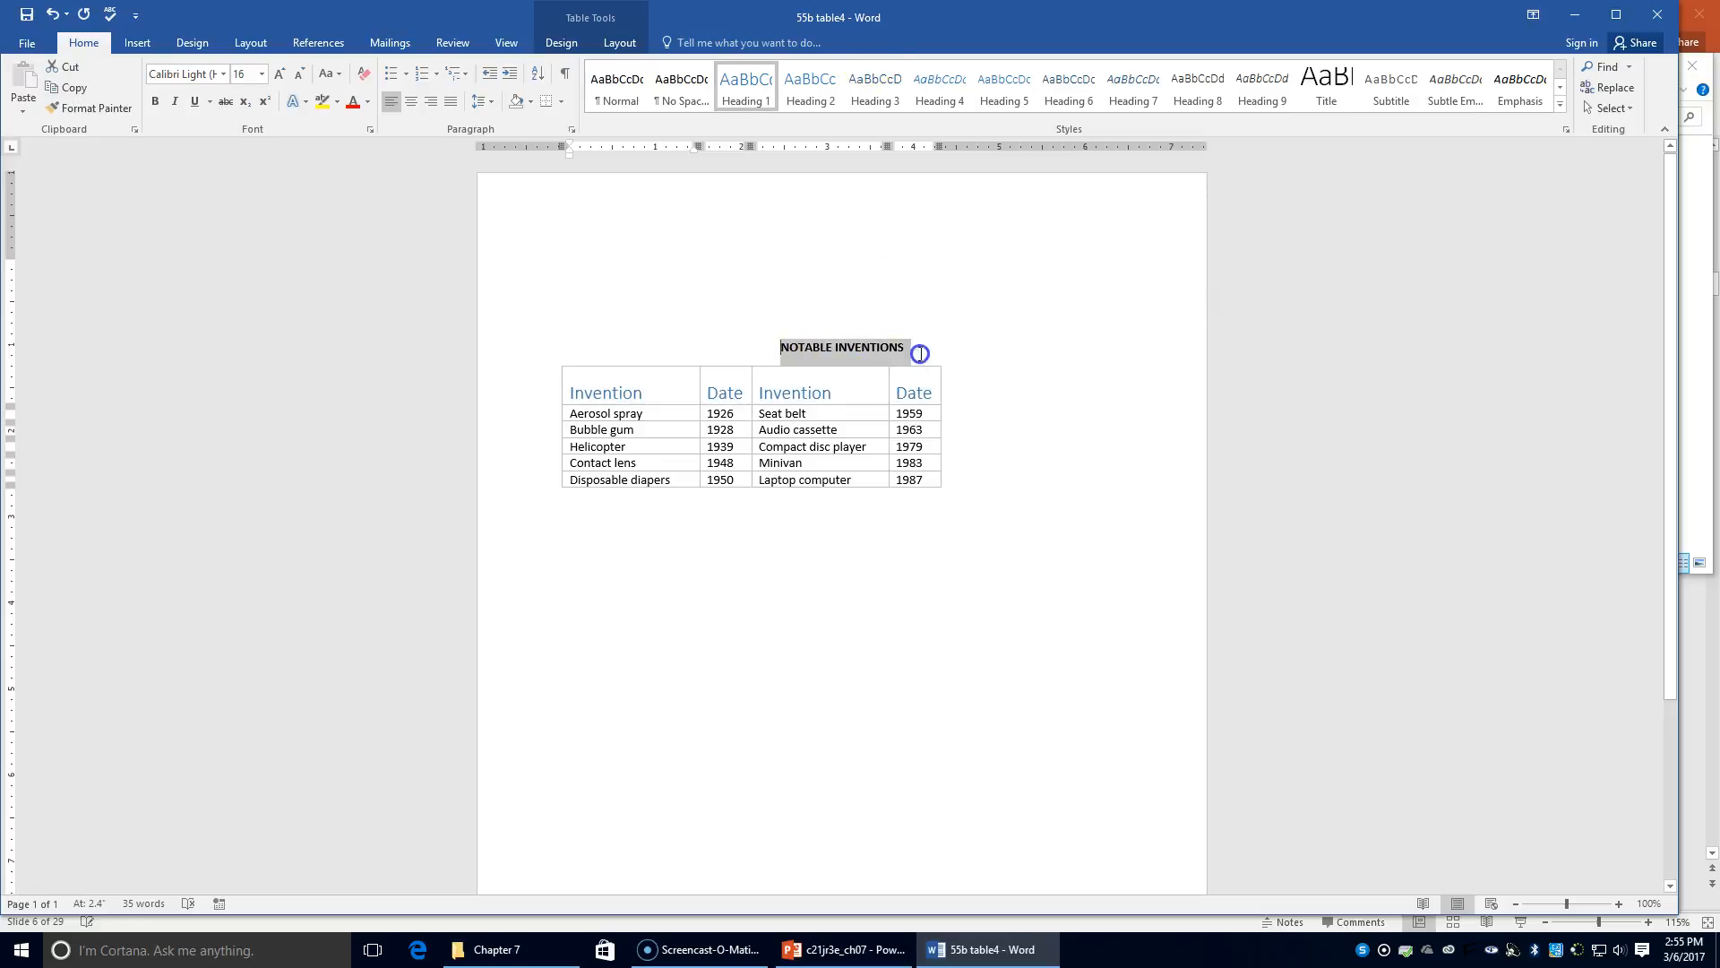
pyautogui.click(743, 86)
# Change the table's header row from Heading 1 to Heading 2
pyautogui.click(591, 385)
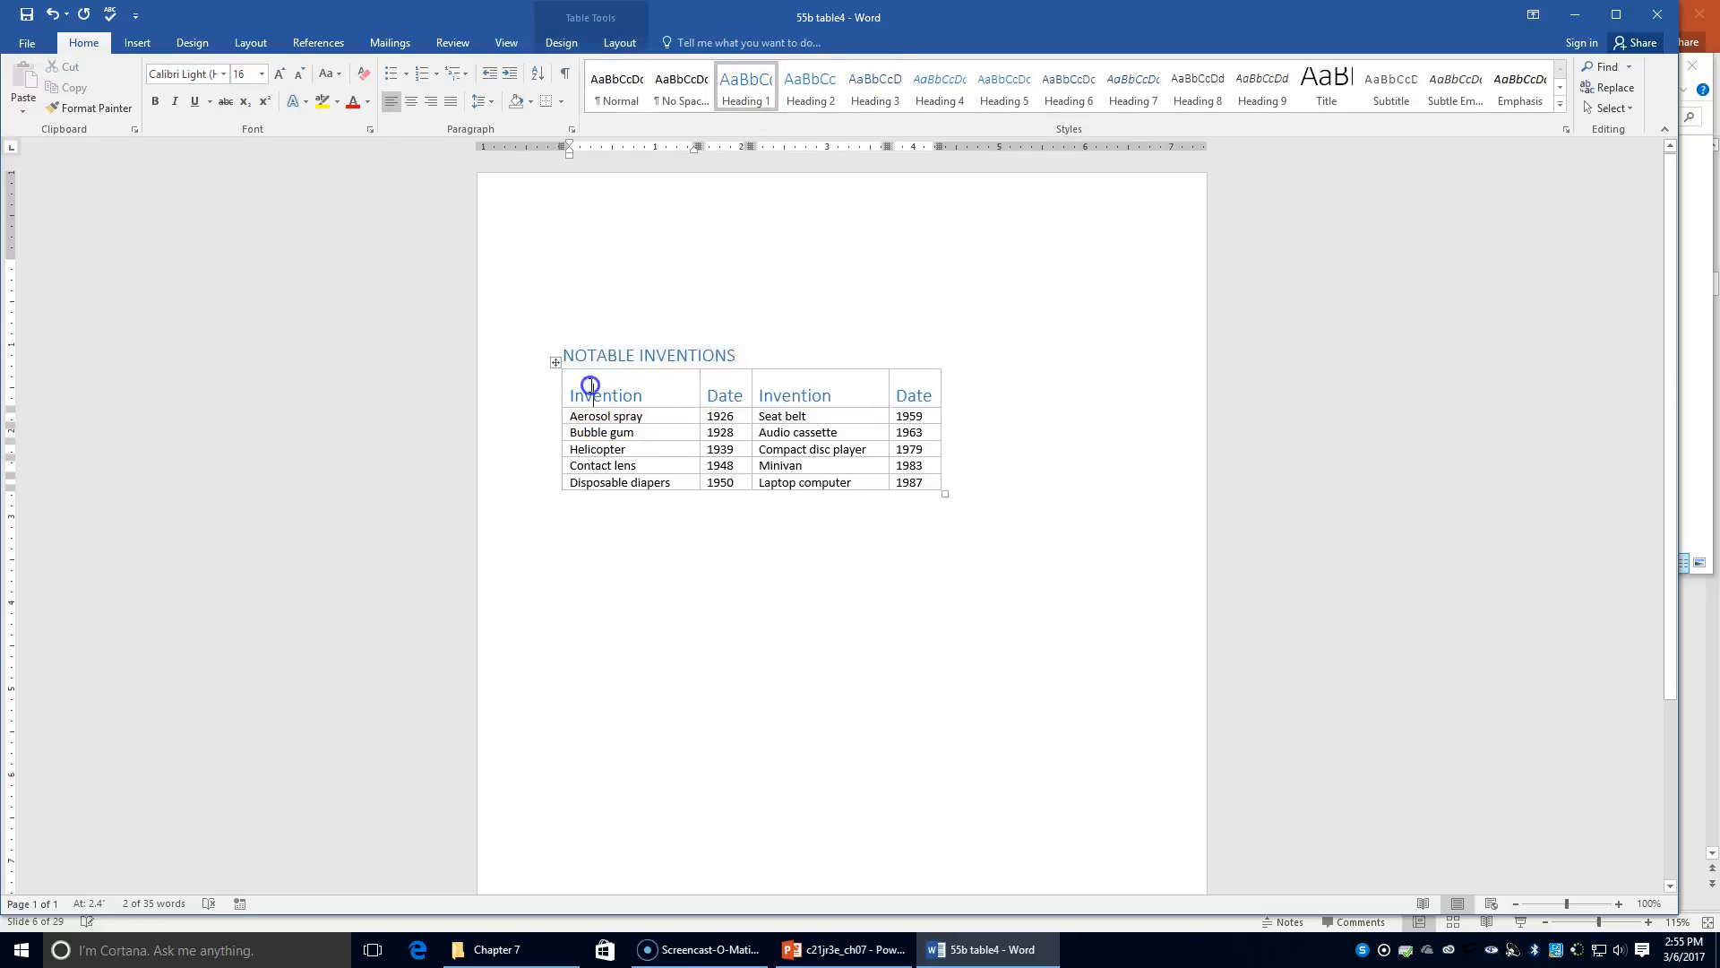
pyautogui.moveTo(596, 388); pyautogui.dragTo(926, 371)
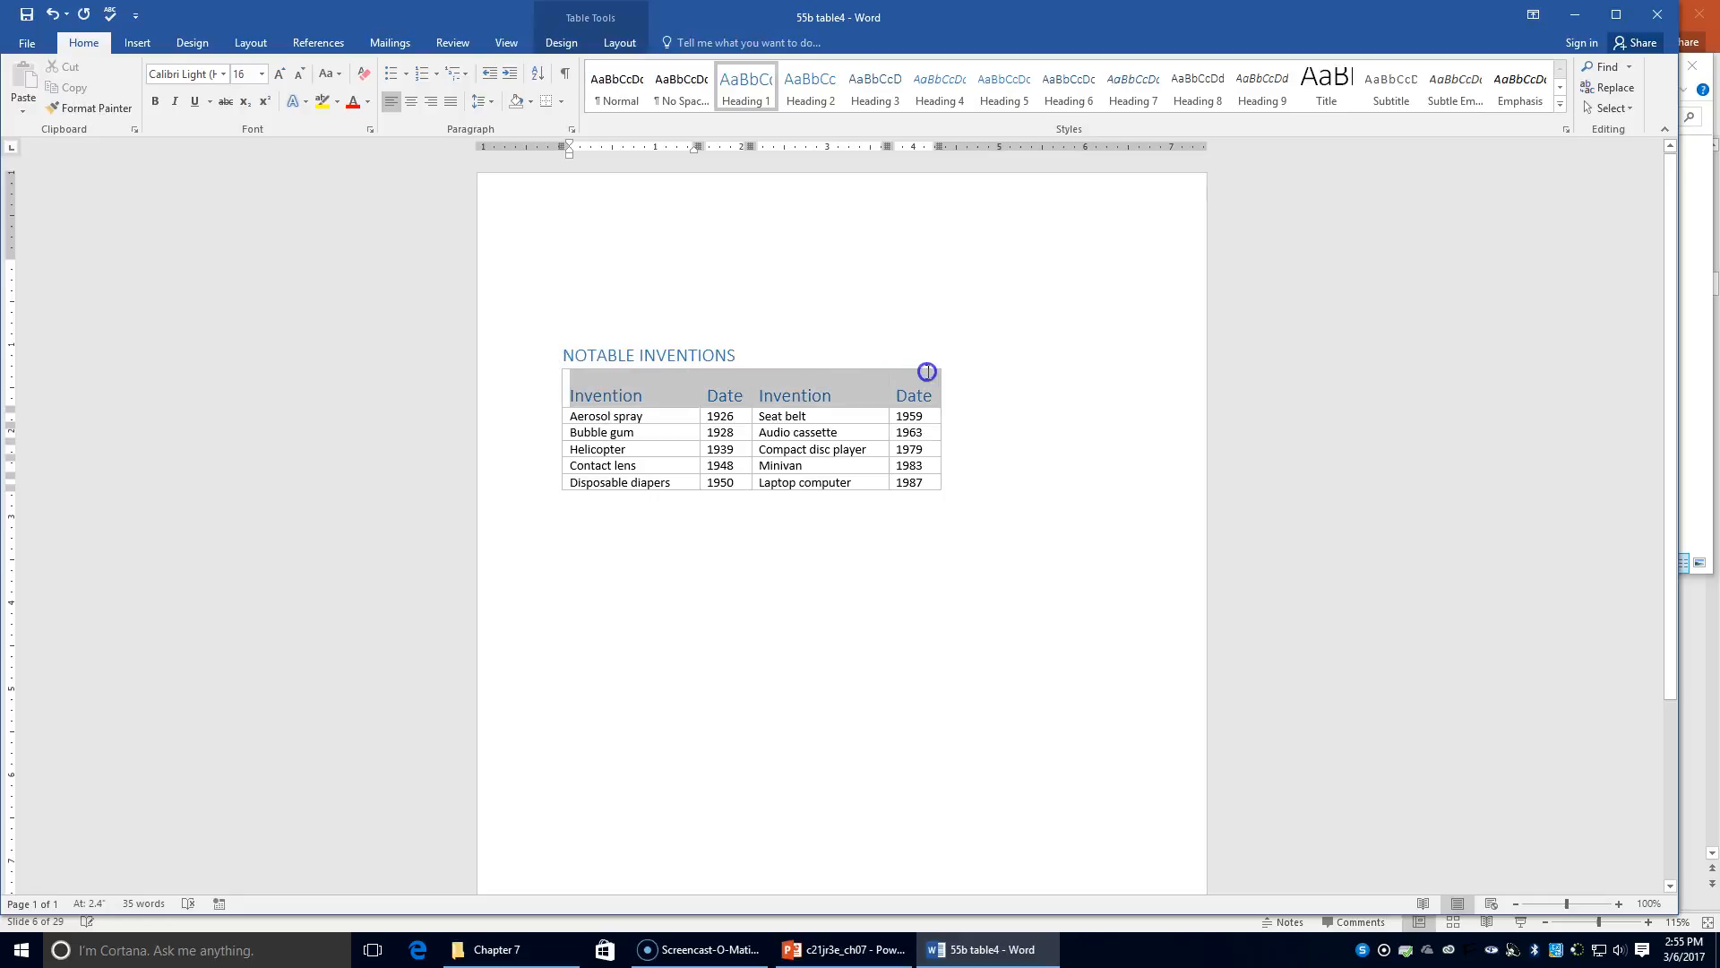
pyautogui.click(817, 95)
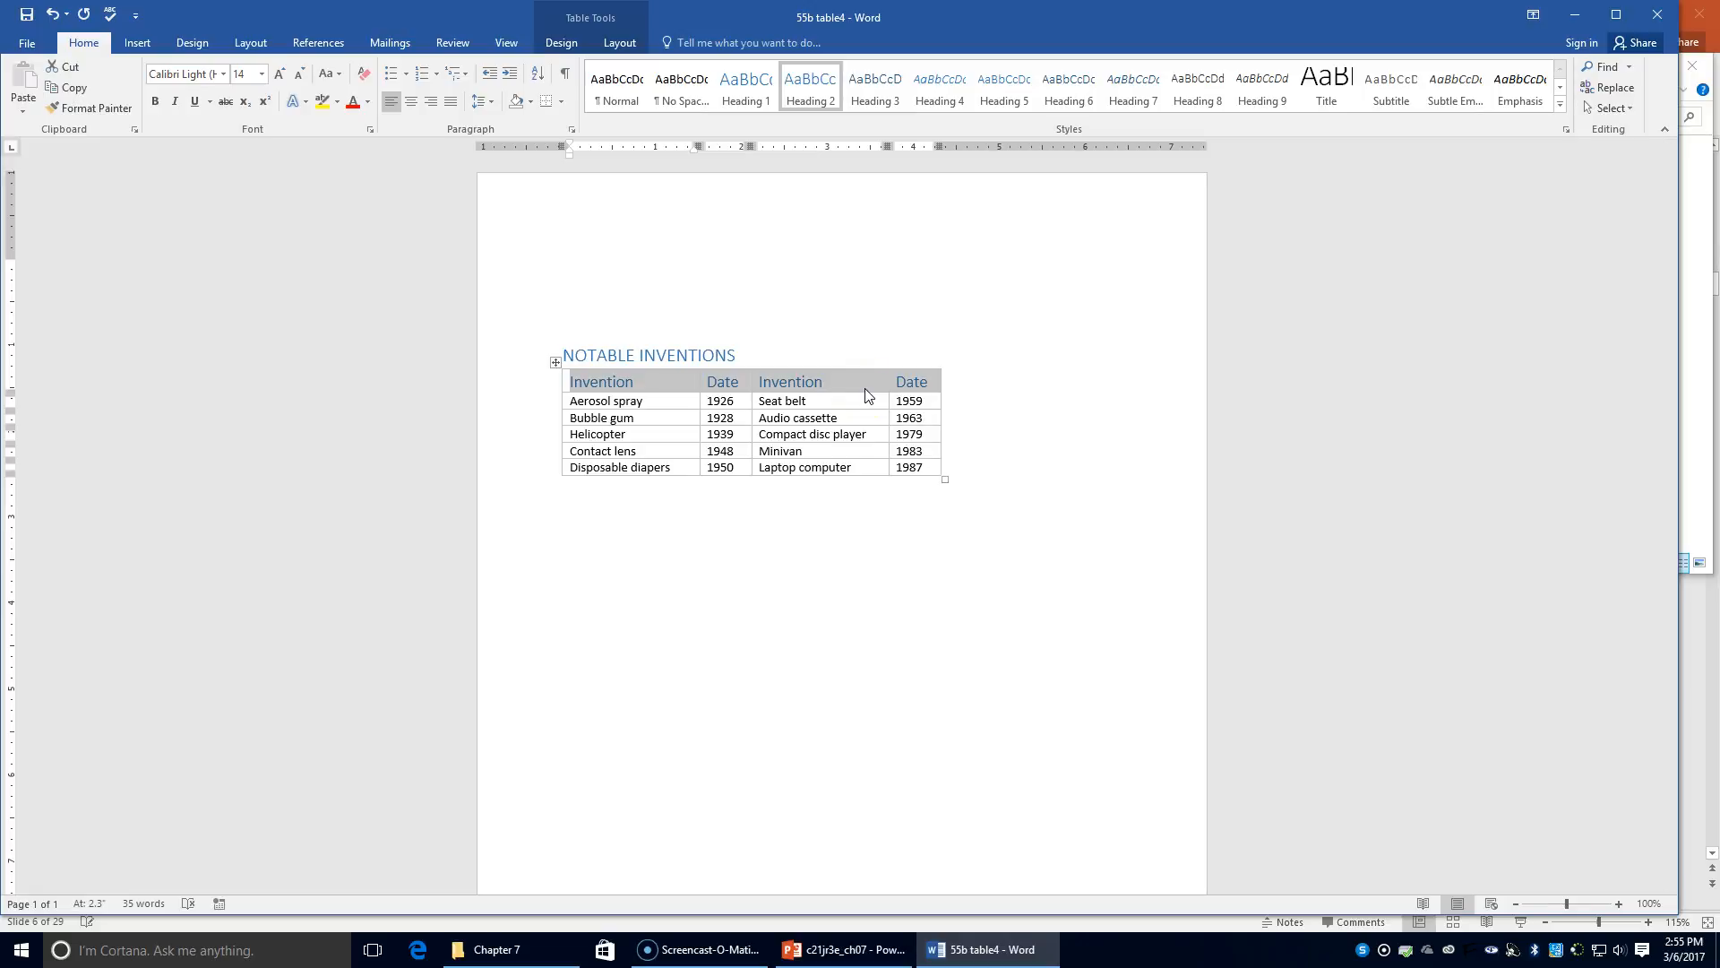
# Save As into the Chapter 7 folder, renaming '55b table4' to '55c table'
pyautogui.click(35, 42)
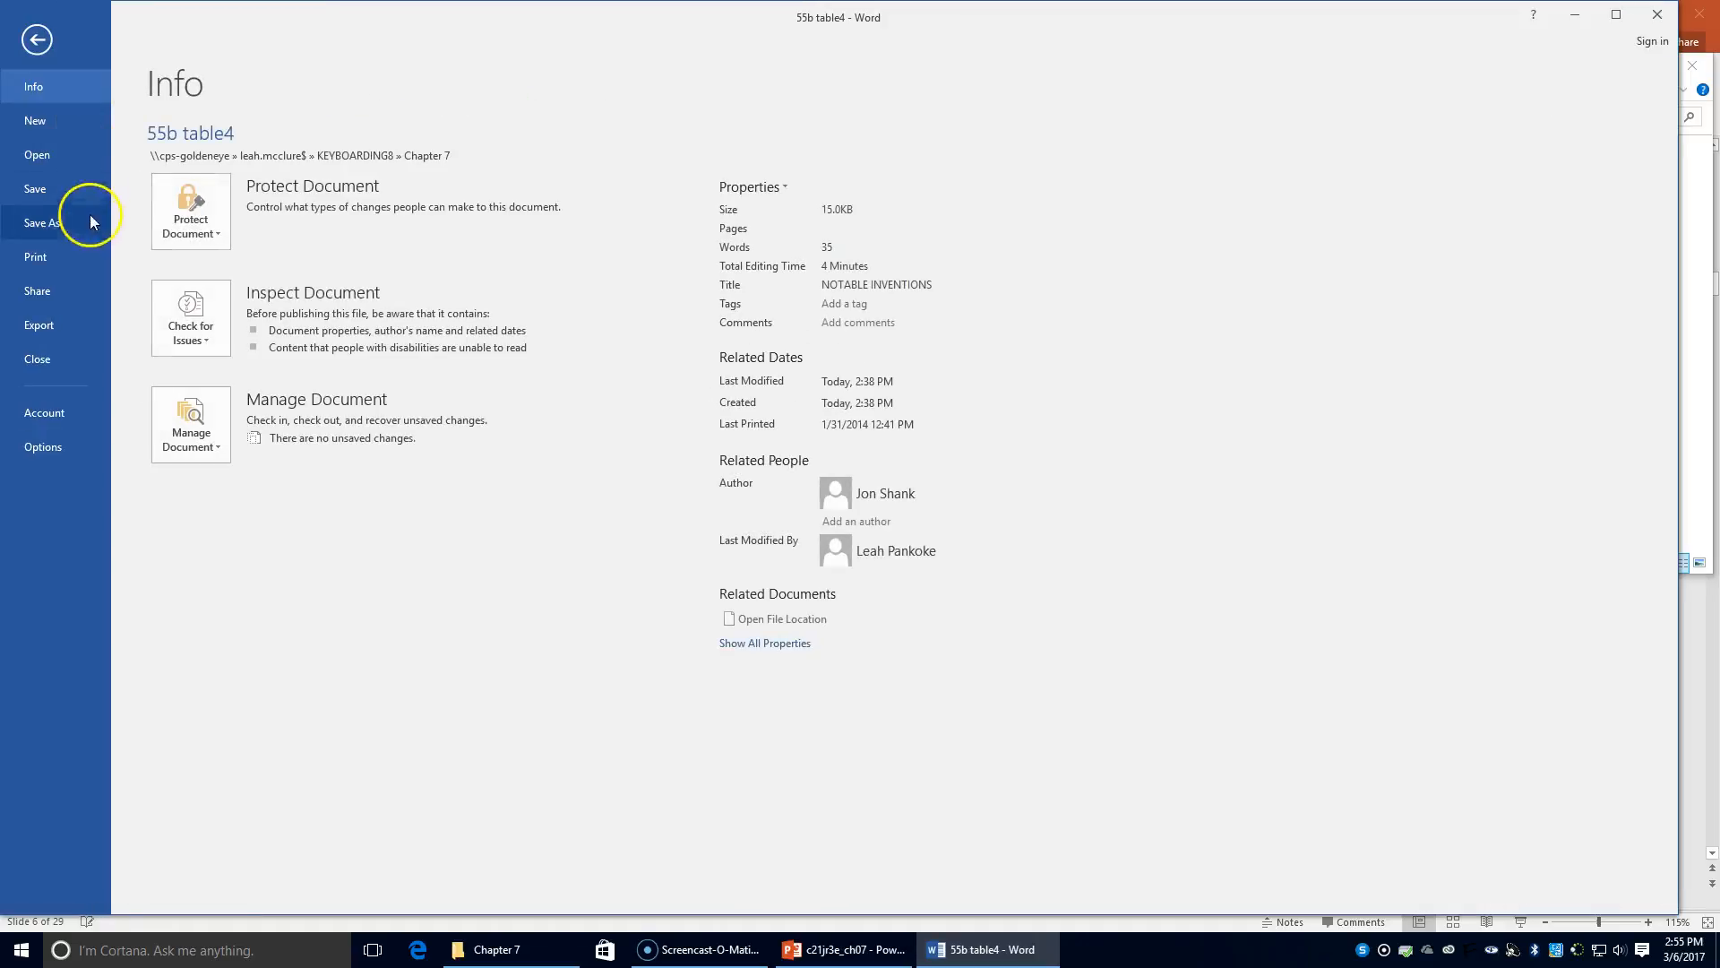
pyautogui.click(42, 223)
pyautogui.click(481, 170)
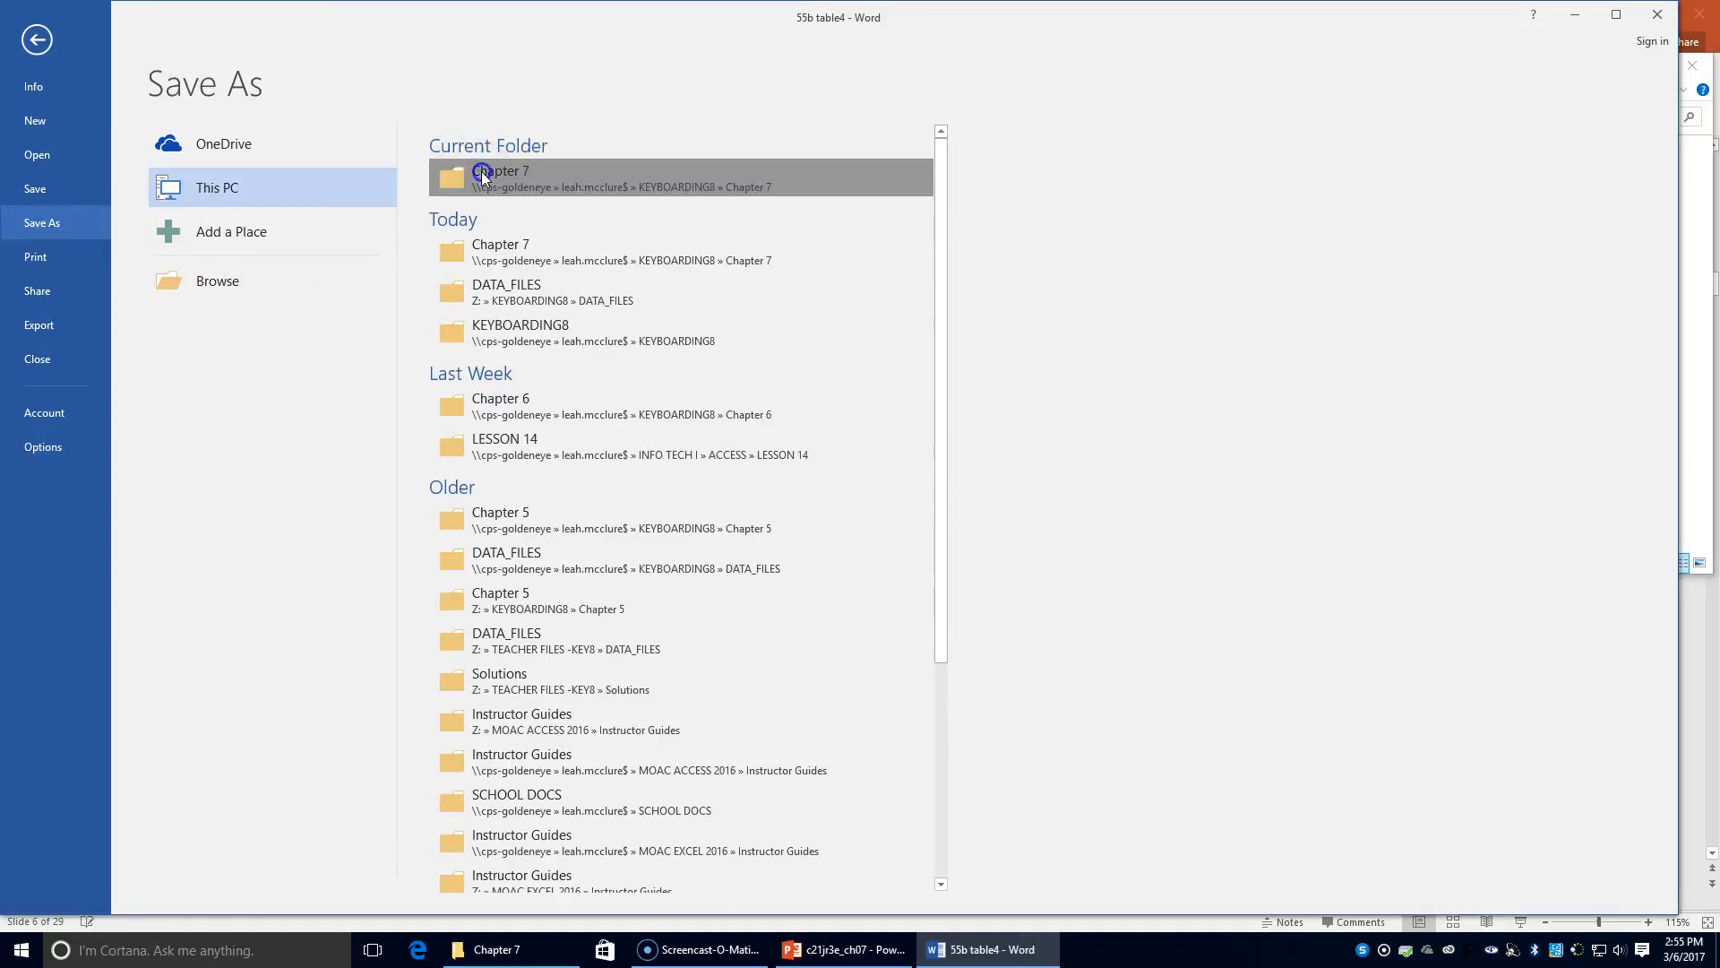
pyautogui.click(143, 360)
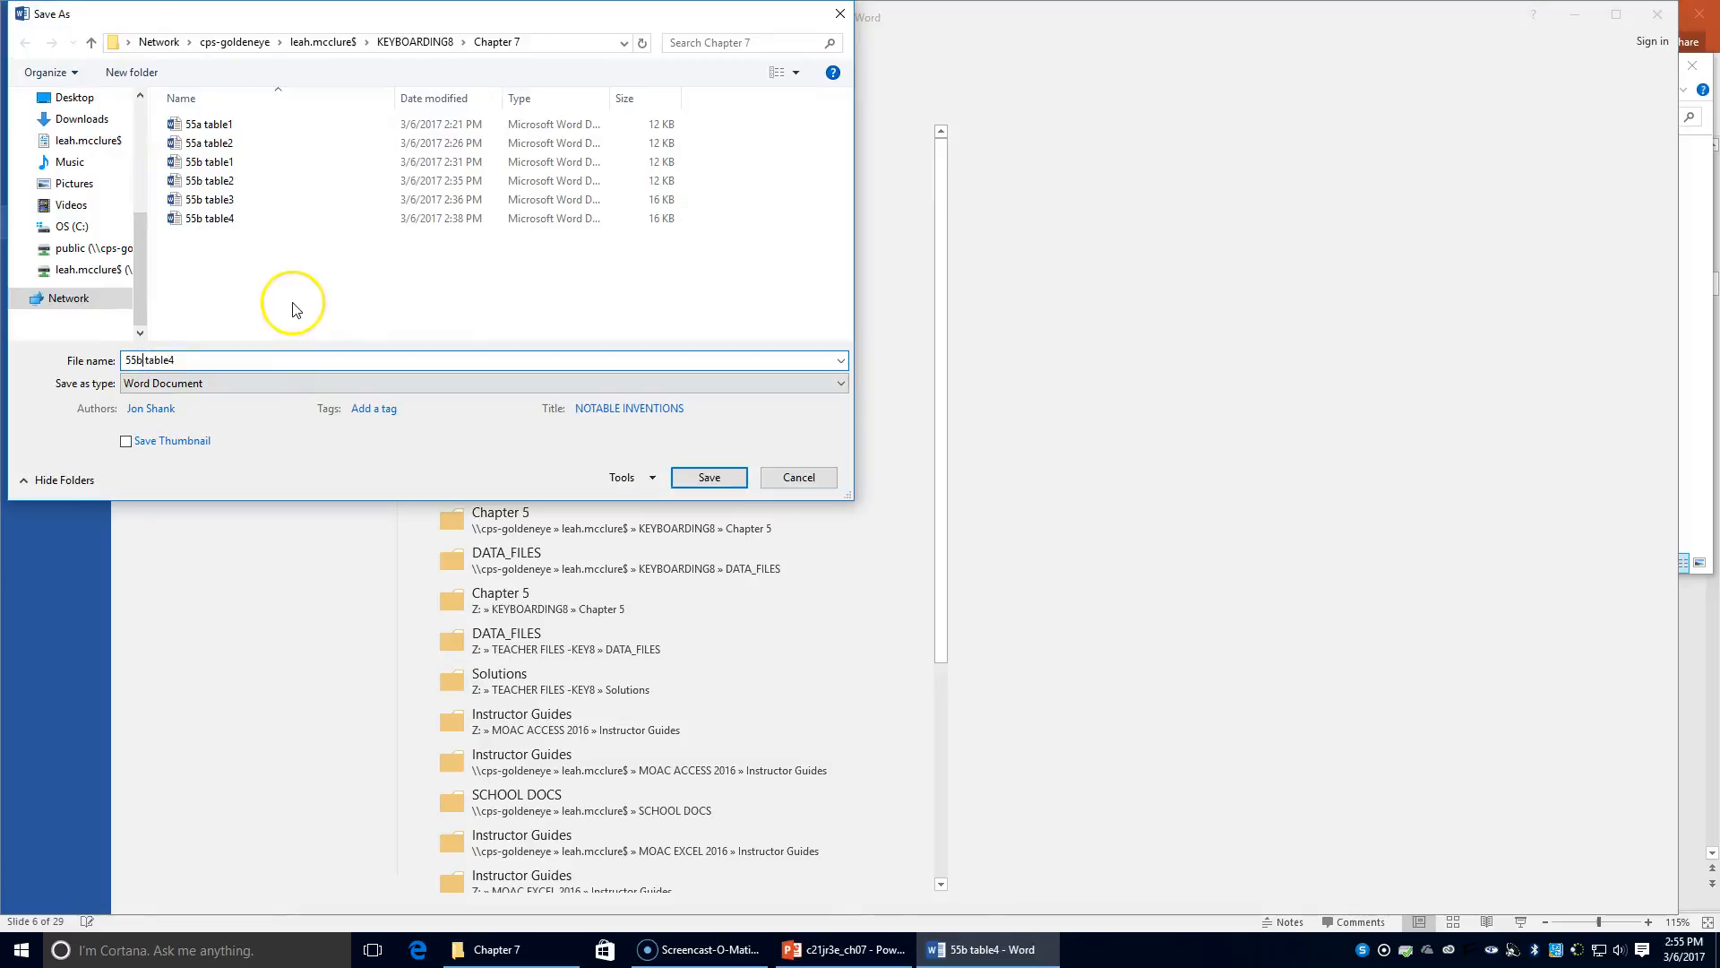
pyautogui.press('BackSpace')
pyautogui.write('c')
pyautogui.click(189, 352)
pyautogui.press('BackSpace')
pyautogui.click(686, 477)
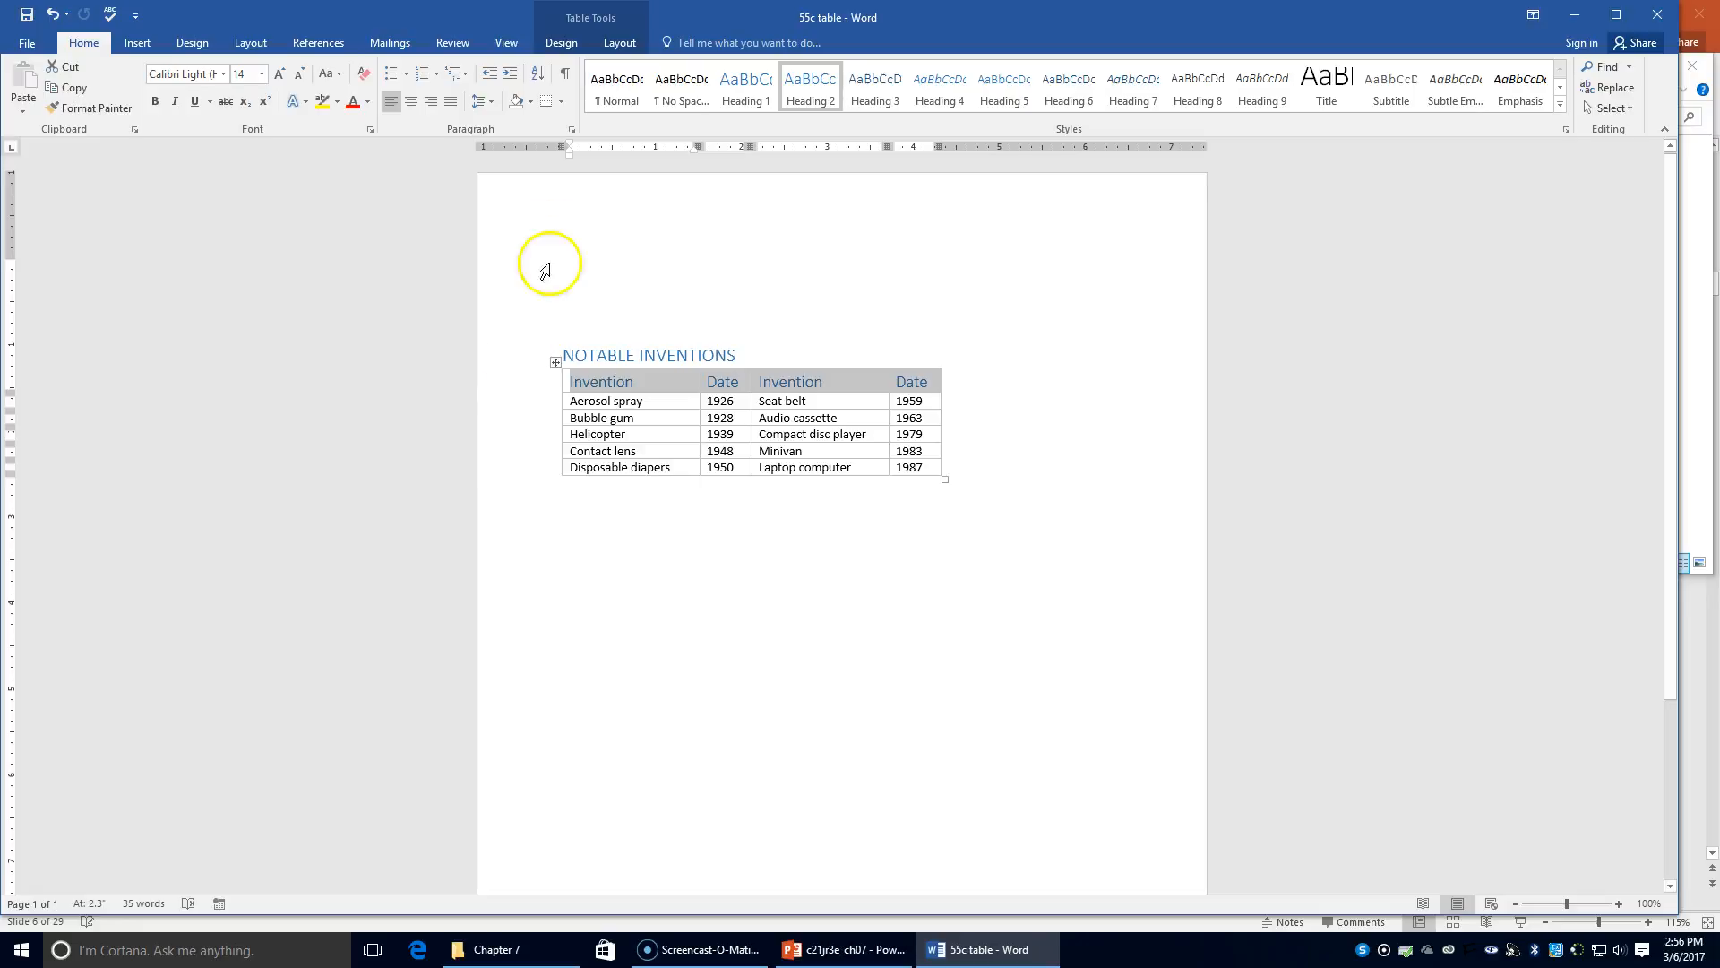
# Open 55b table1 from the Chapter 7 File Explorer window
pyautogui.click(481, 947)
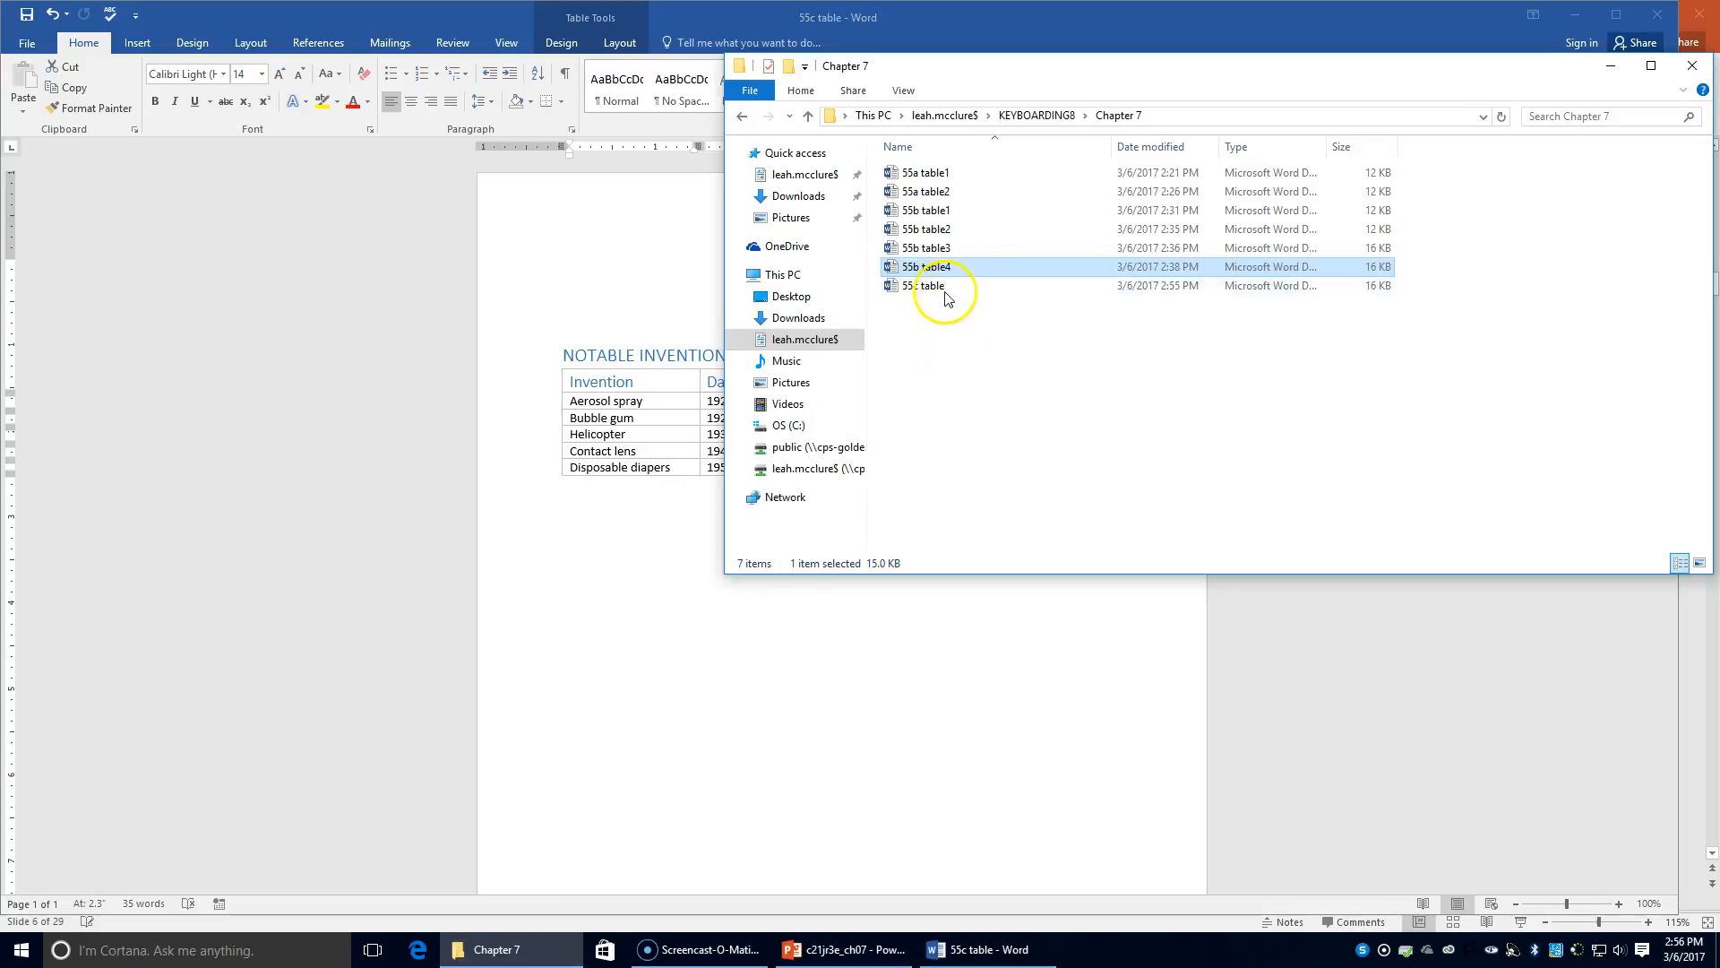
pyautogui.doubleClick(928, 209)
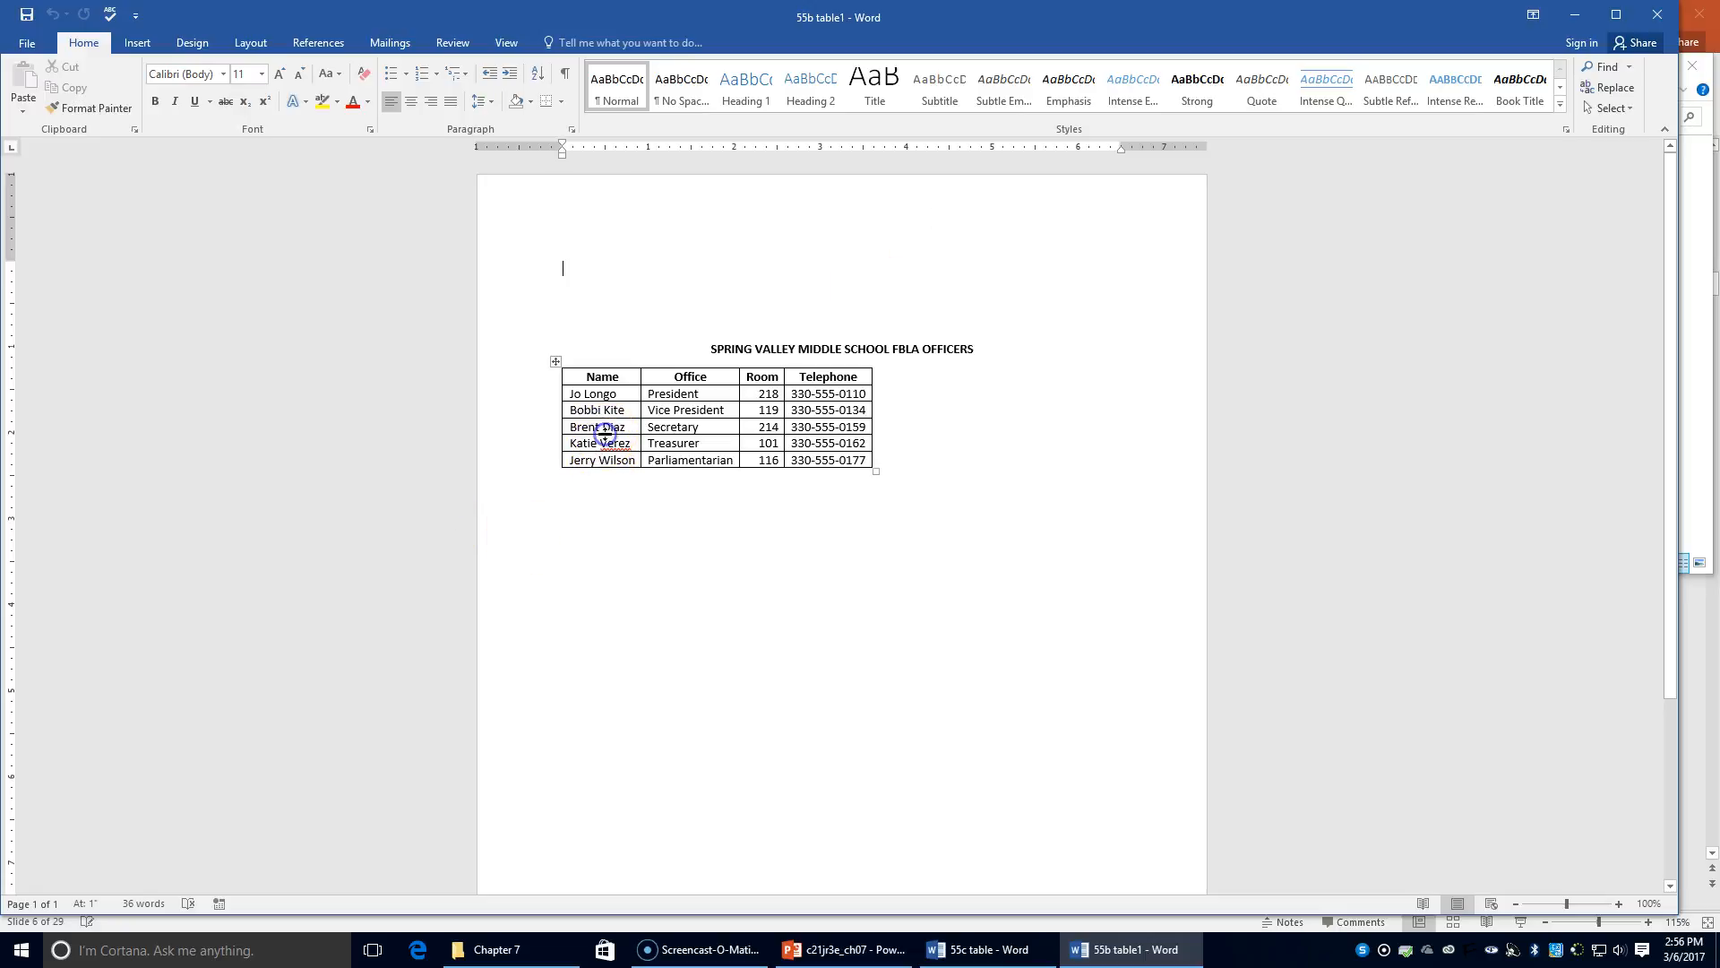
# Apply Heading 1 to the SPRING VALLEY MIDDLE SCHOOL FBLA OFFICERS title and Heading 2 to the Name header row
pyautogui.click(602, 364)
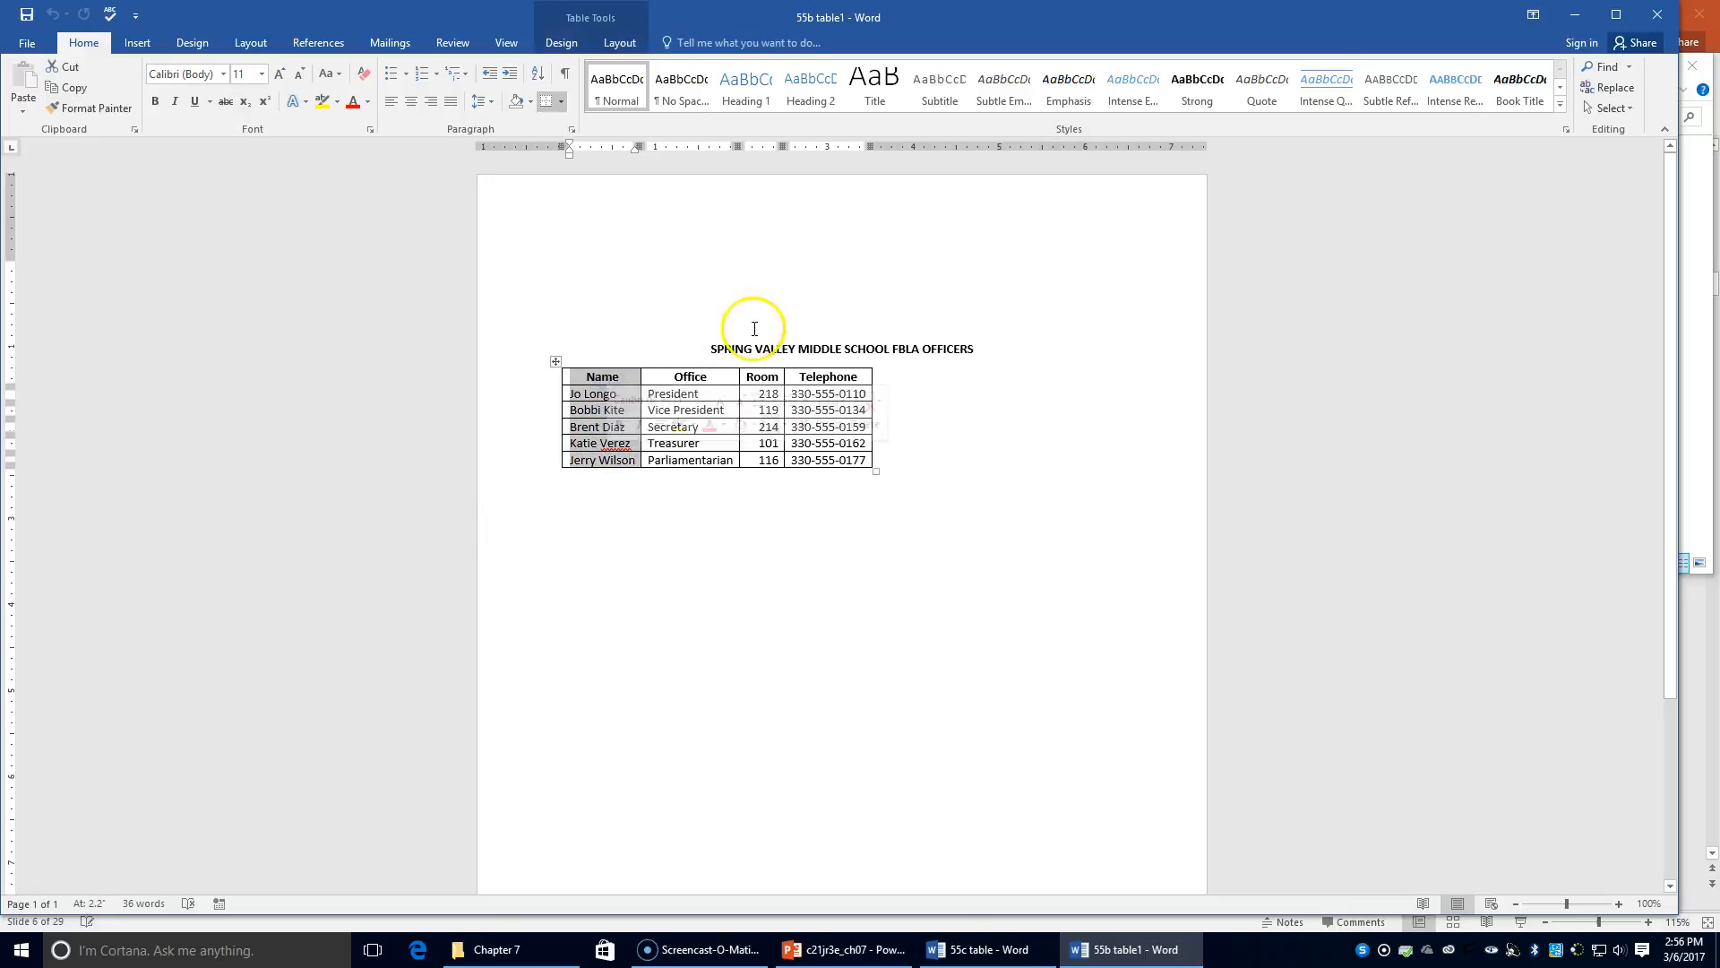
pyautogui.click(706, 352)
pyautogui.moveTo(705, 352); pyautogui.dragTo(1056, 346)
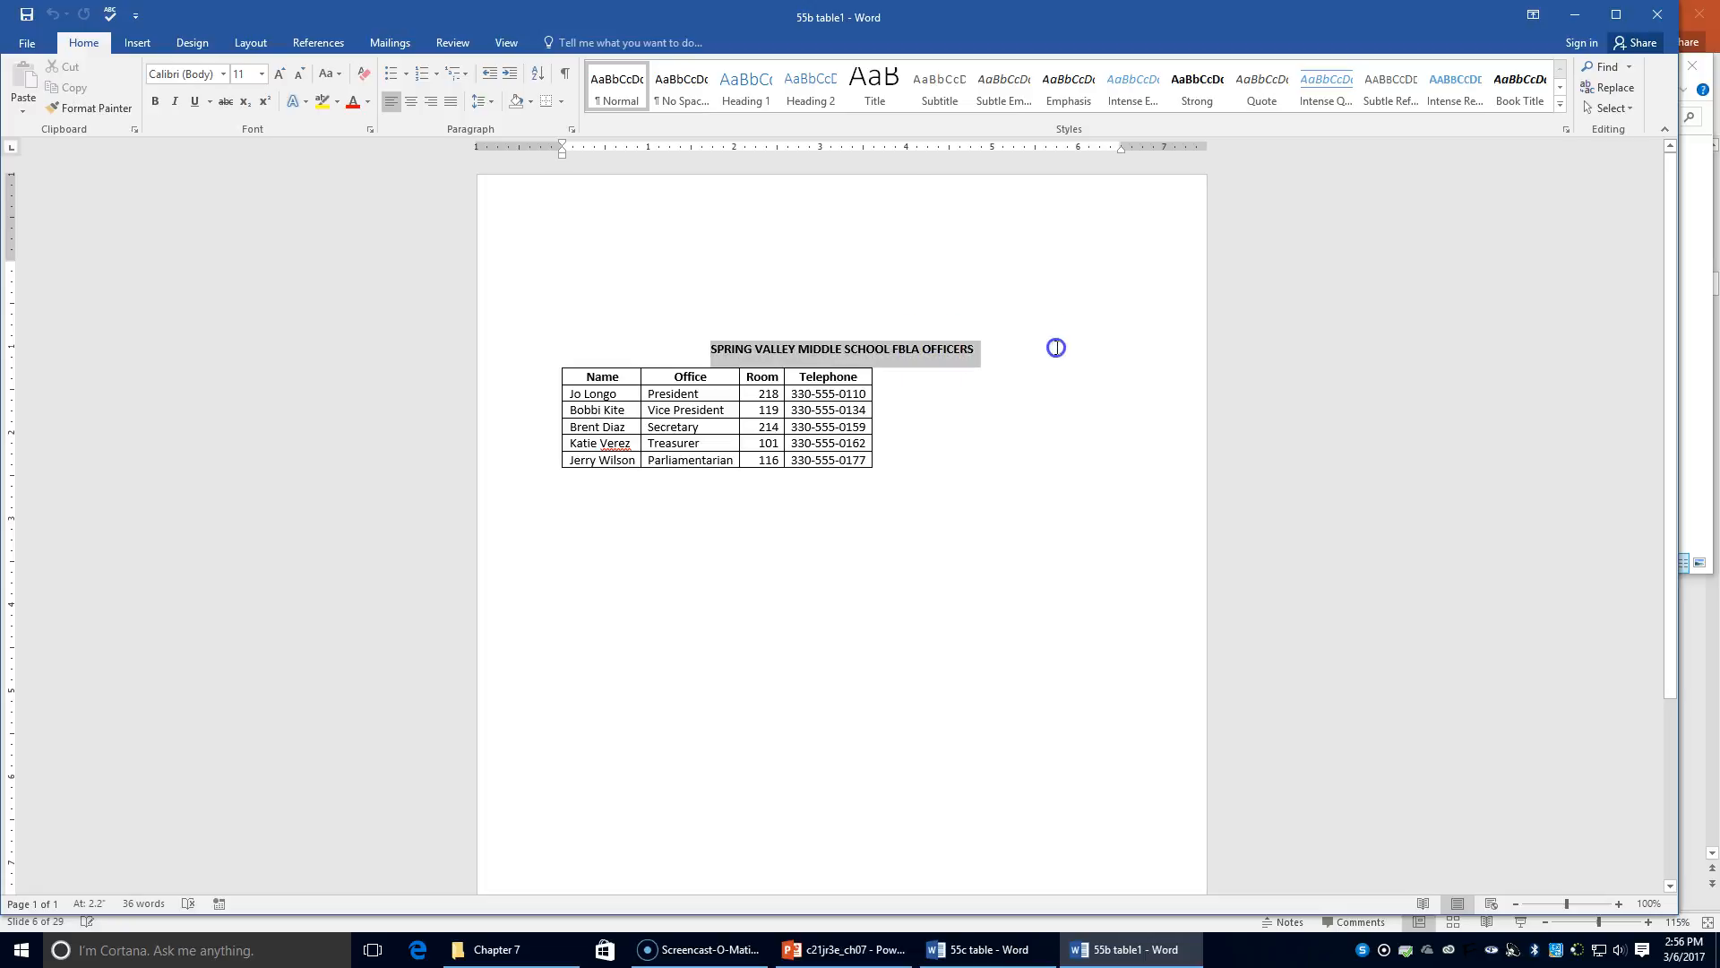
pyautogui.click(760, 102)
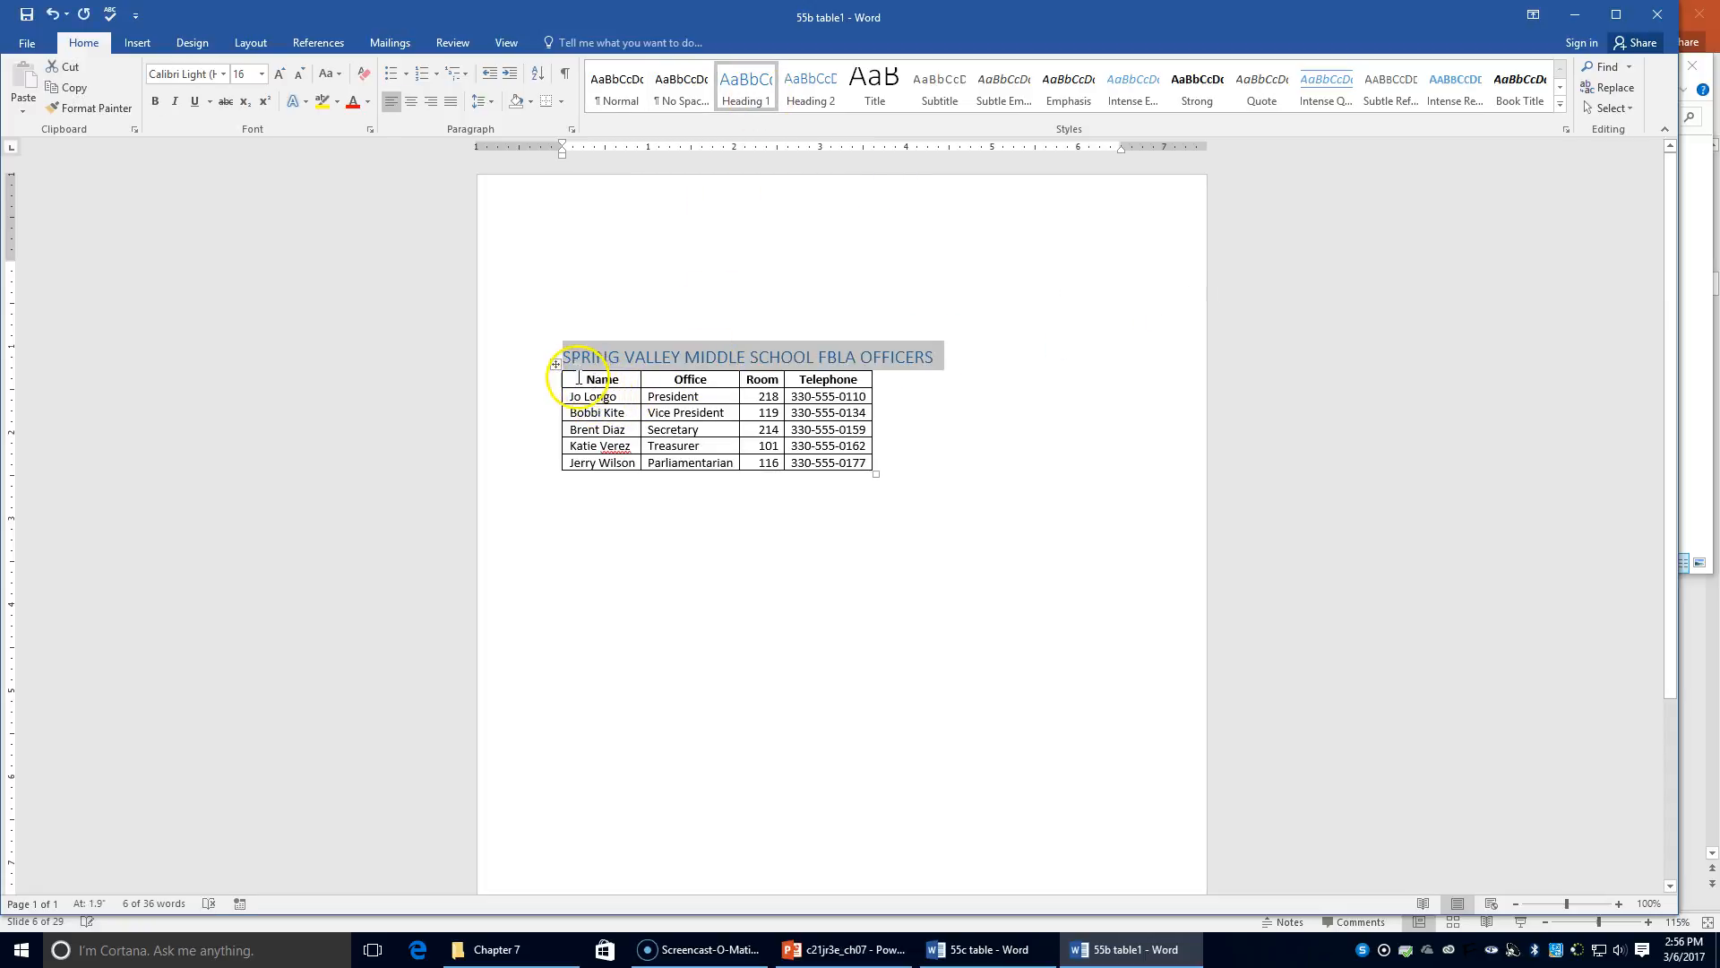
pyautogui.click(584, 378)
pyautogui.moveTo(581, 369); pyautogui.dragTo(865, 380)
pyautogui.click(811, 90)
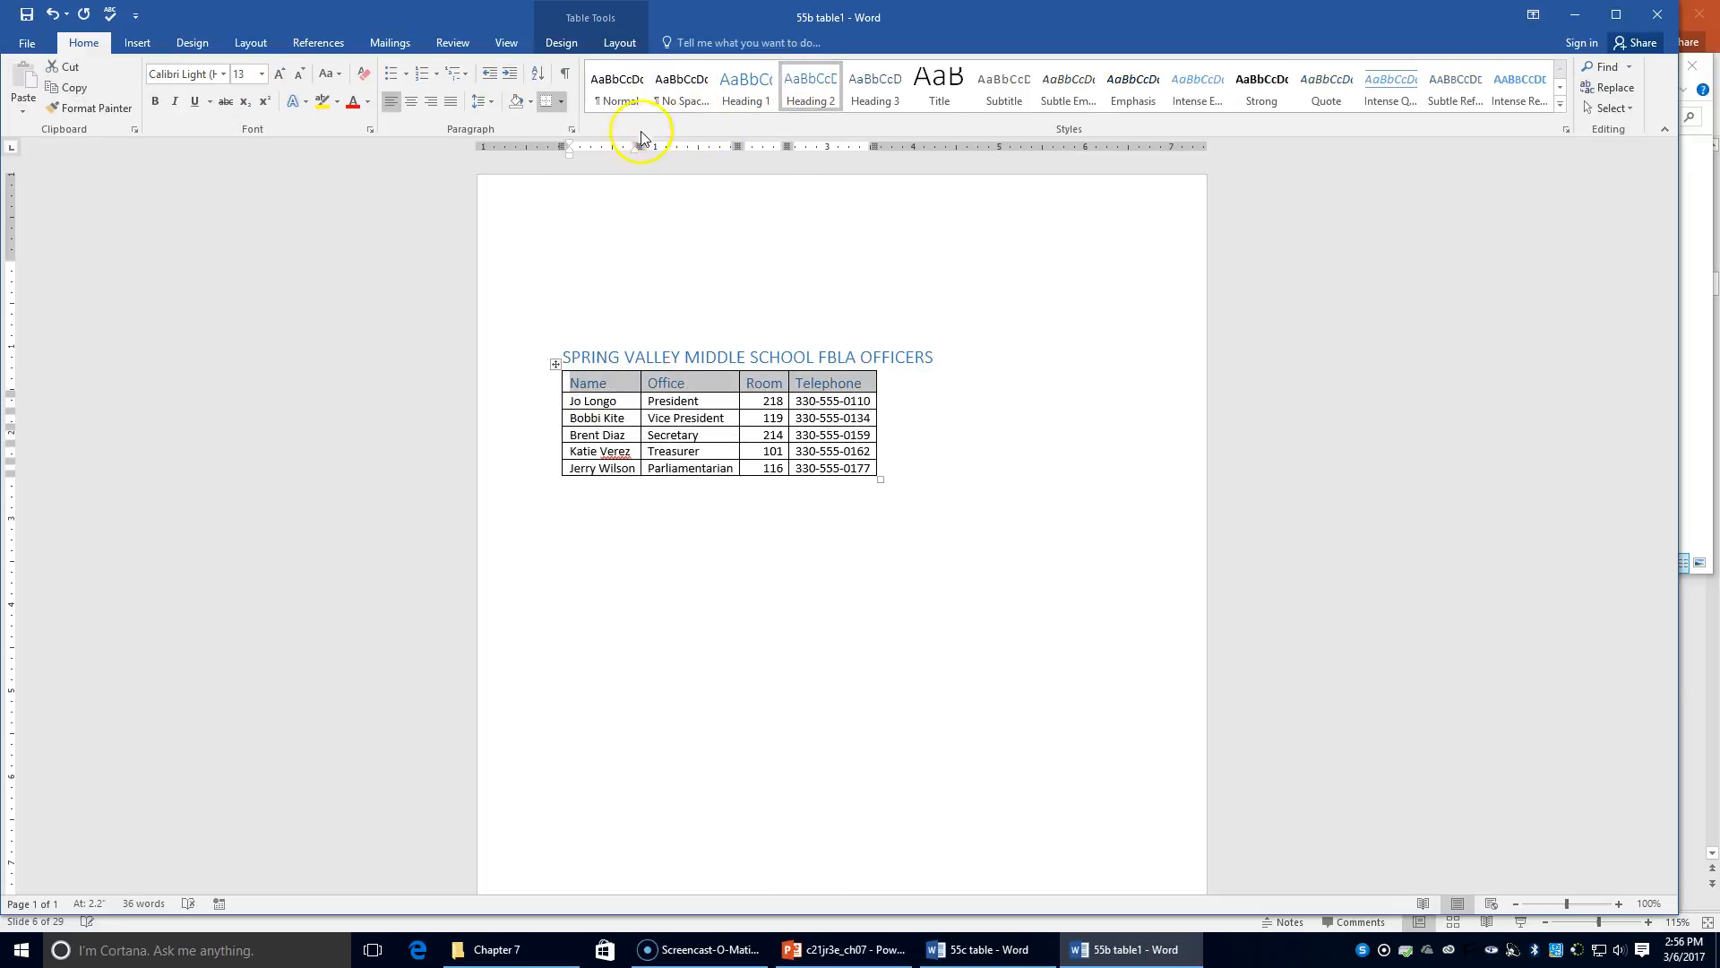
pyautogui.click(584, 49)
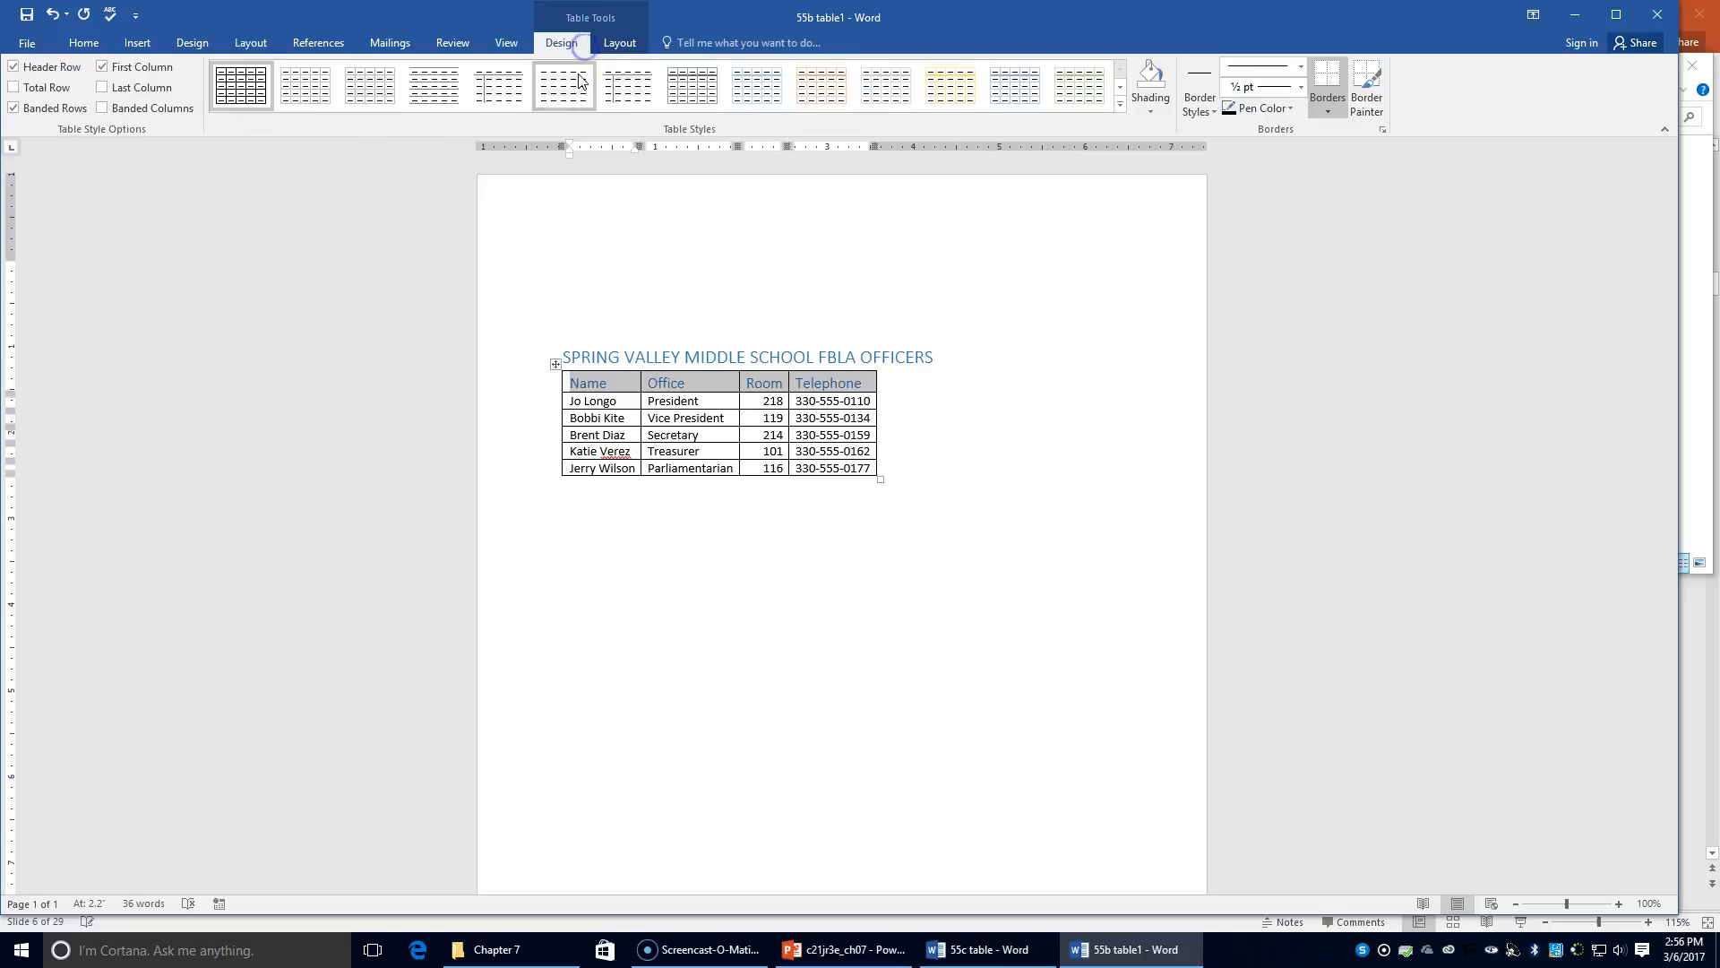
# Preview several blue, green and yellow table styles on the FBLA officers table
pyautogui.click(1122, 106)
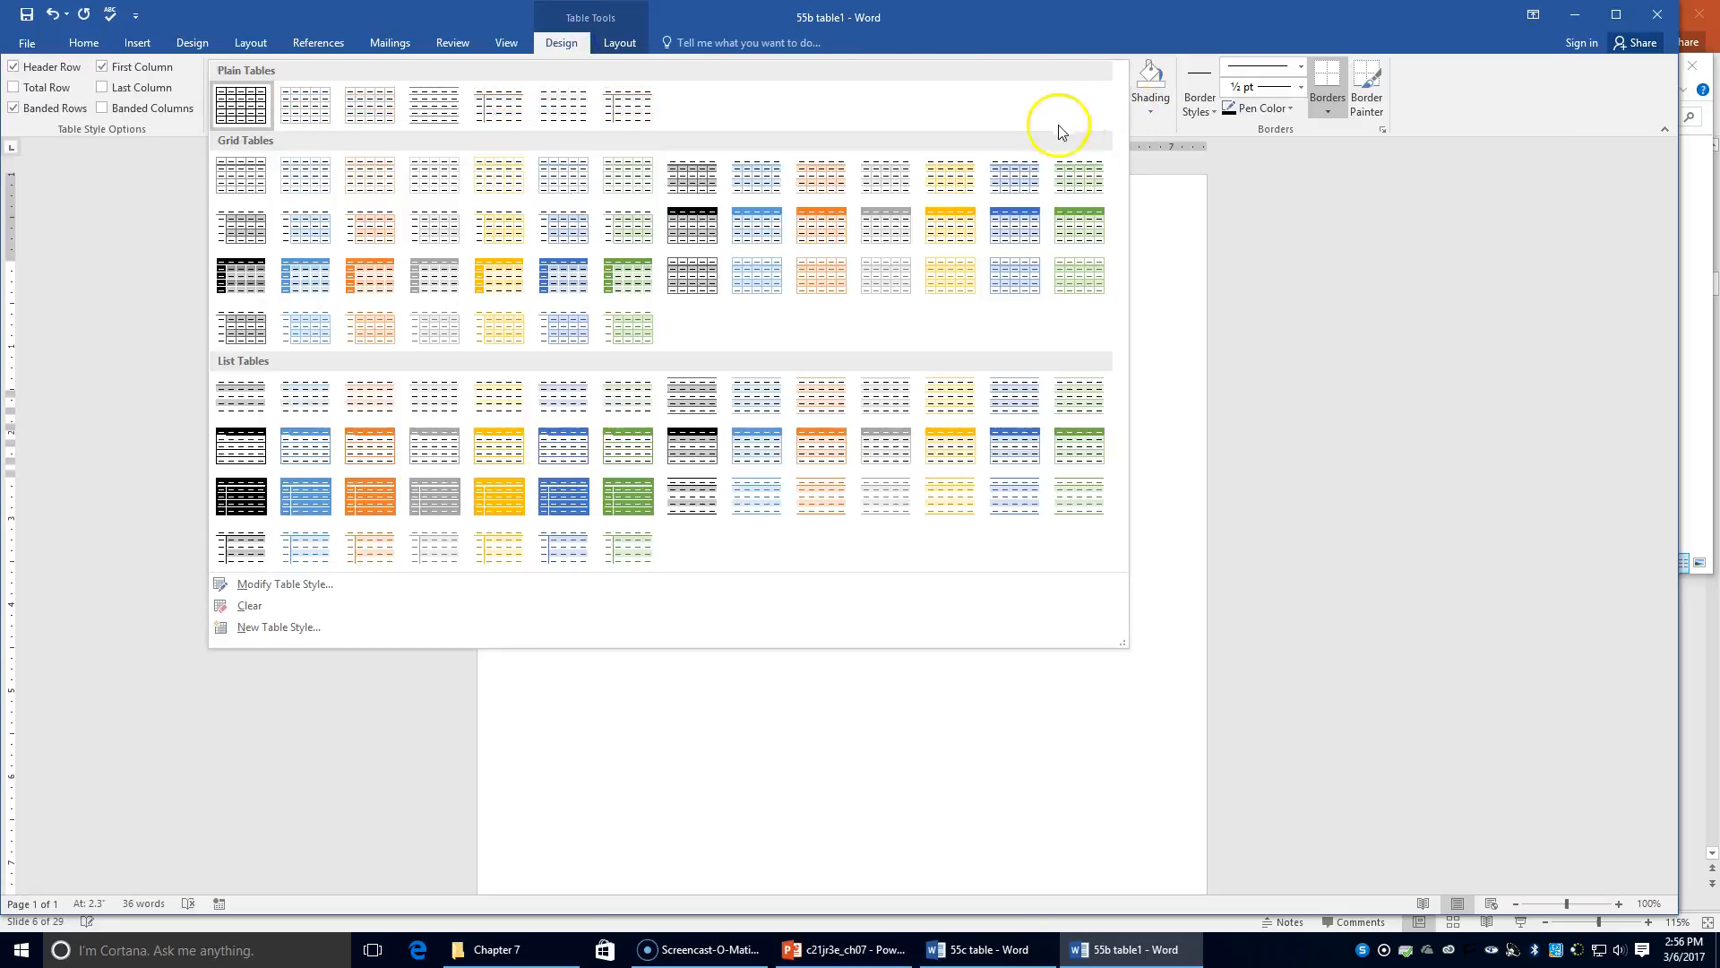
pyautogui.click(572, 230)
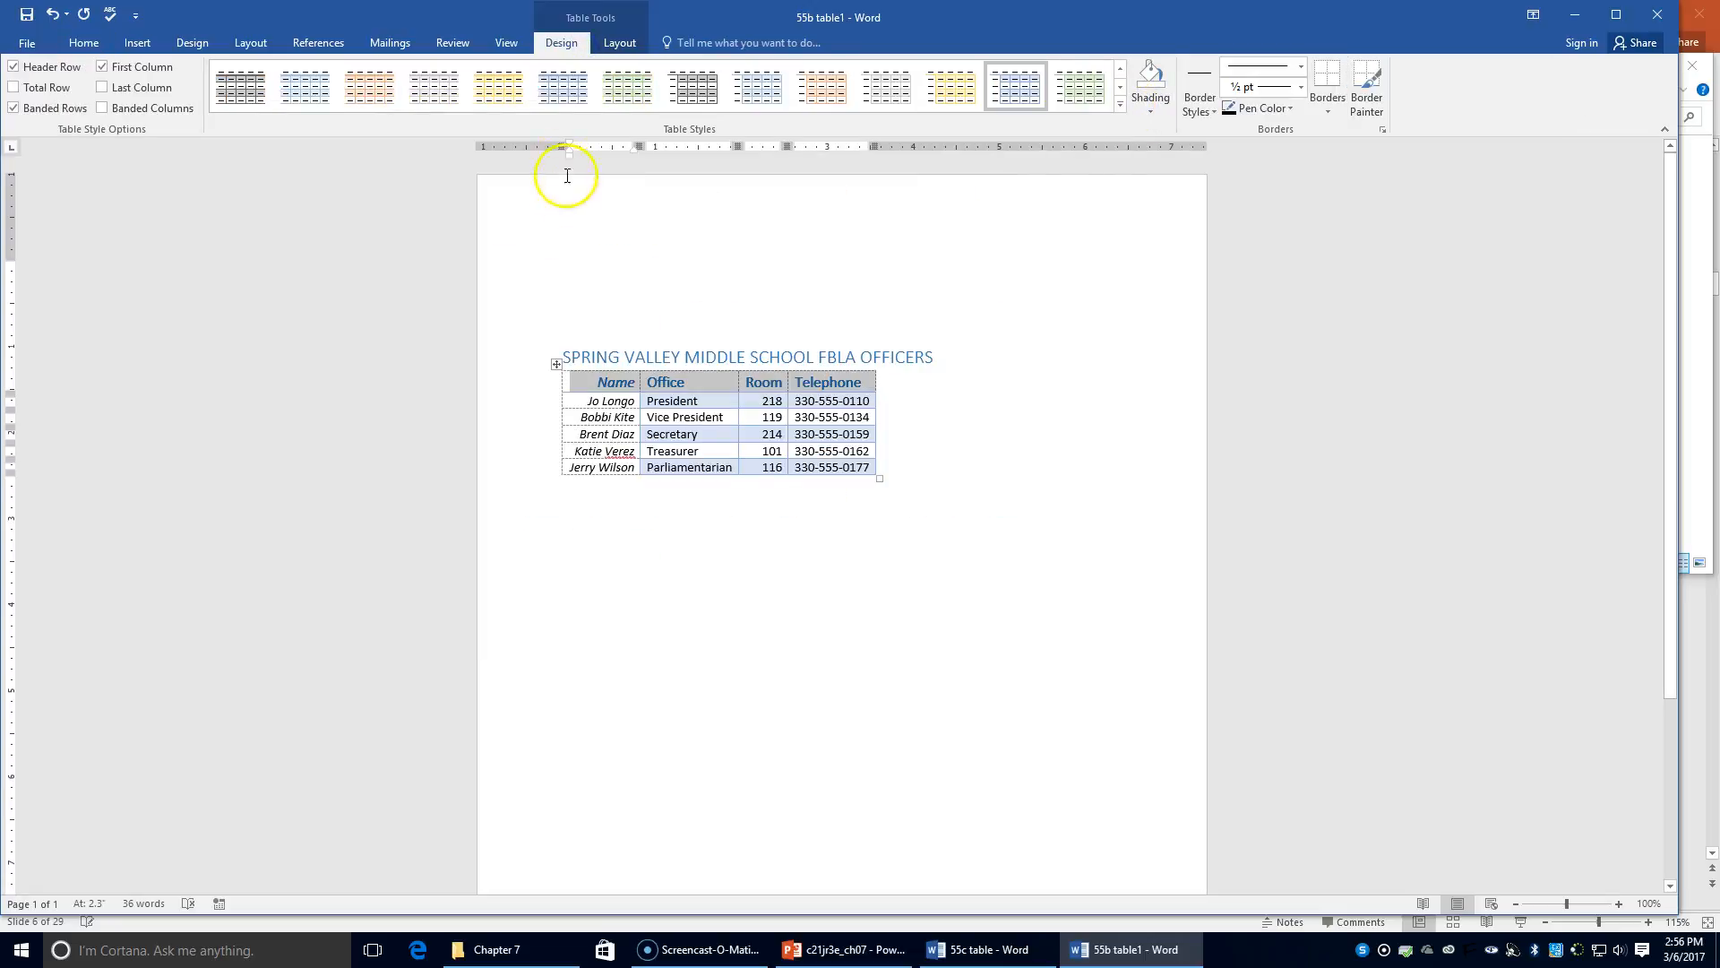
pyautogui.click(579, 93)
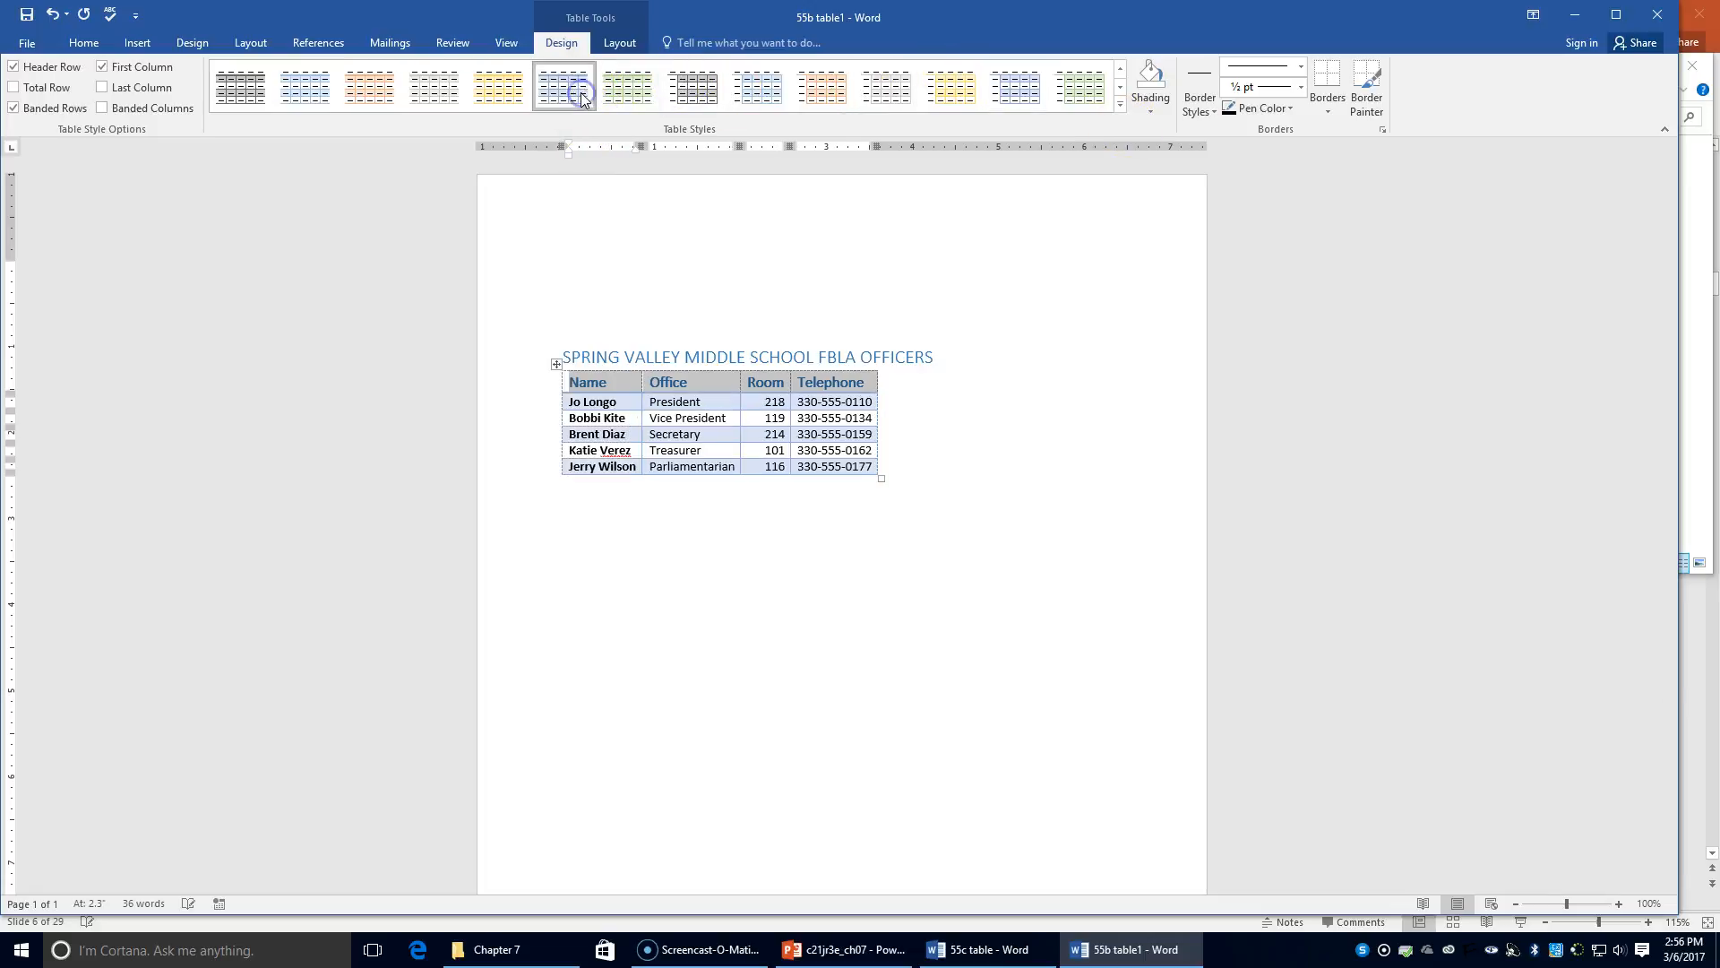
pyautogui.click(1035, 87)
pyautogui.click(864, 530)
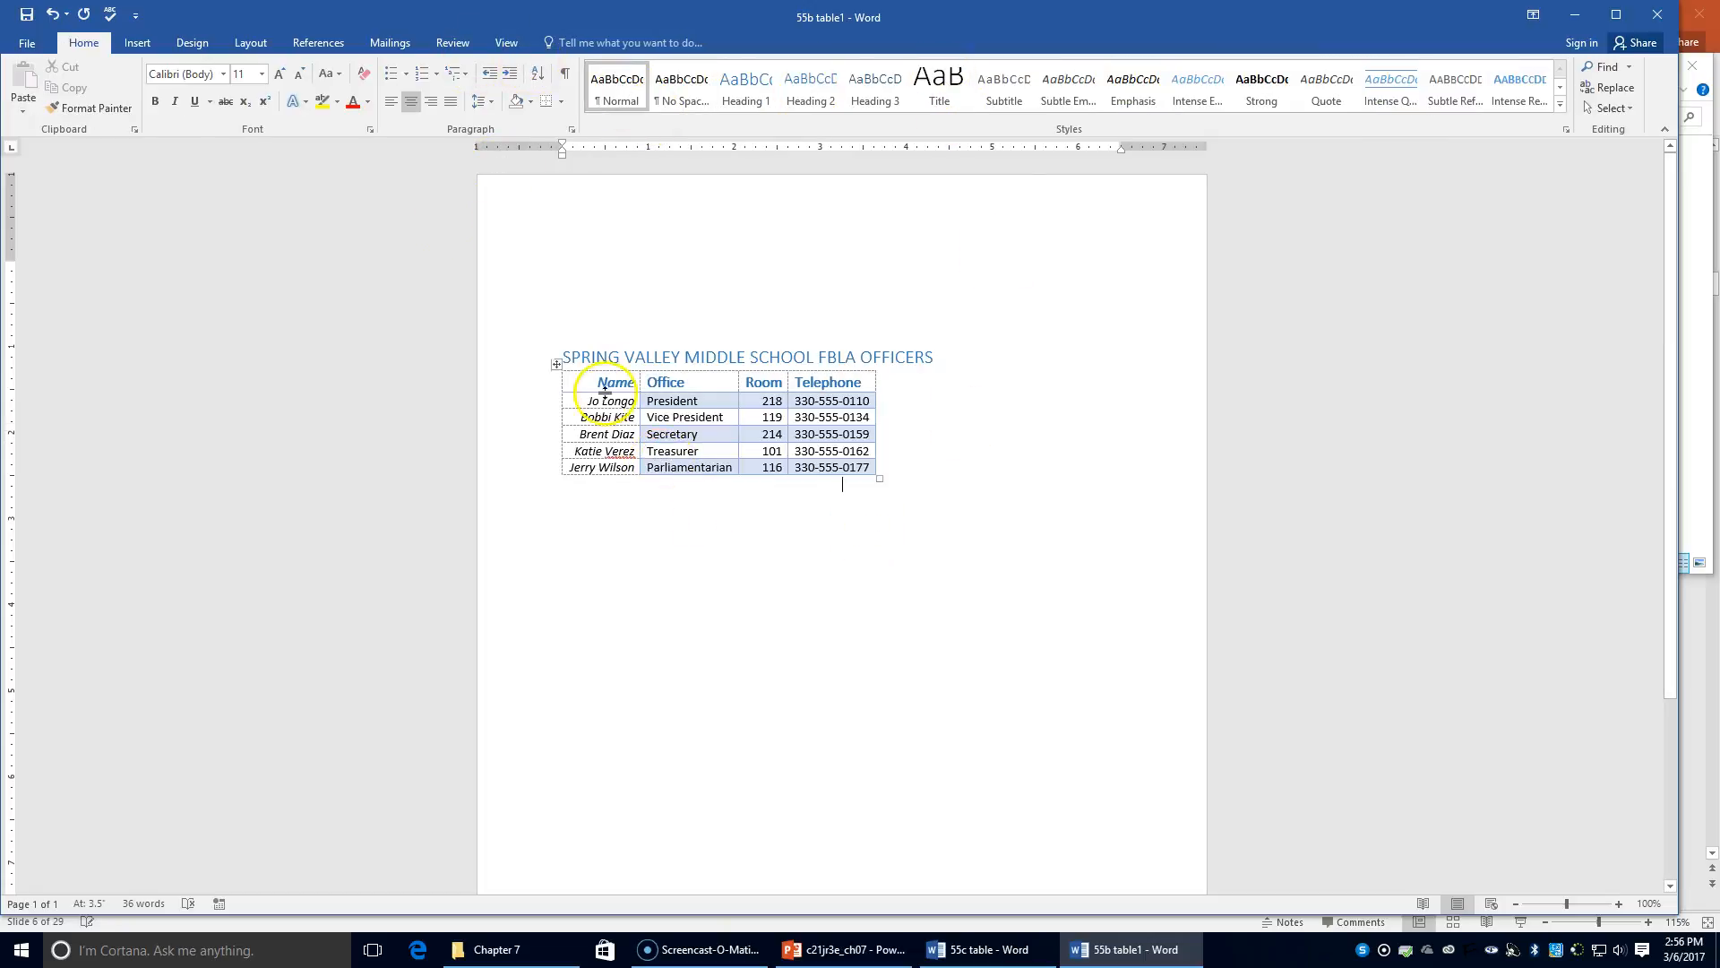
pyautogui.click(691, 408)
pyautogui.click(575, 44)
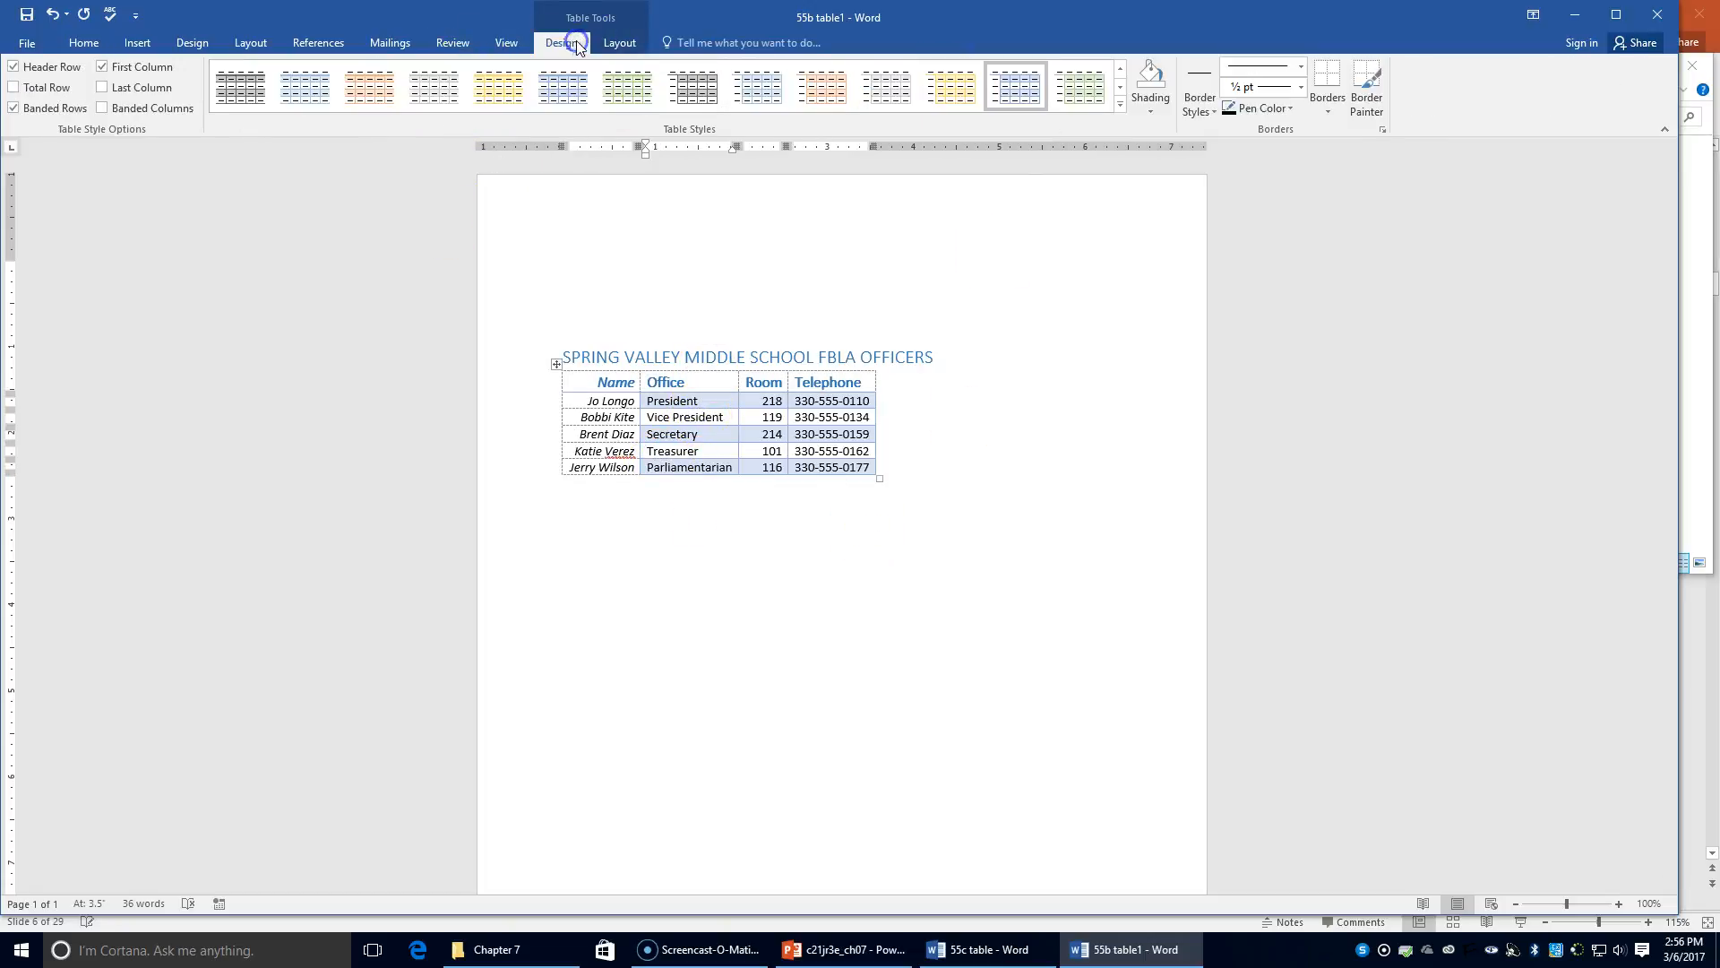
pyautogui.click(632, 98)
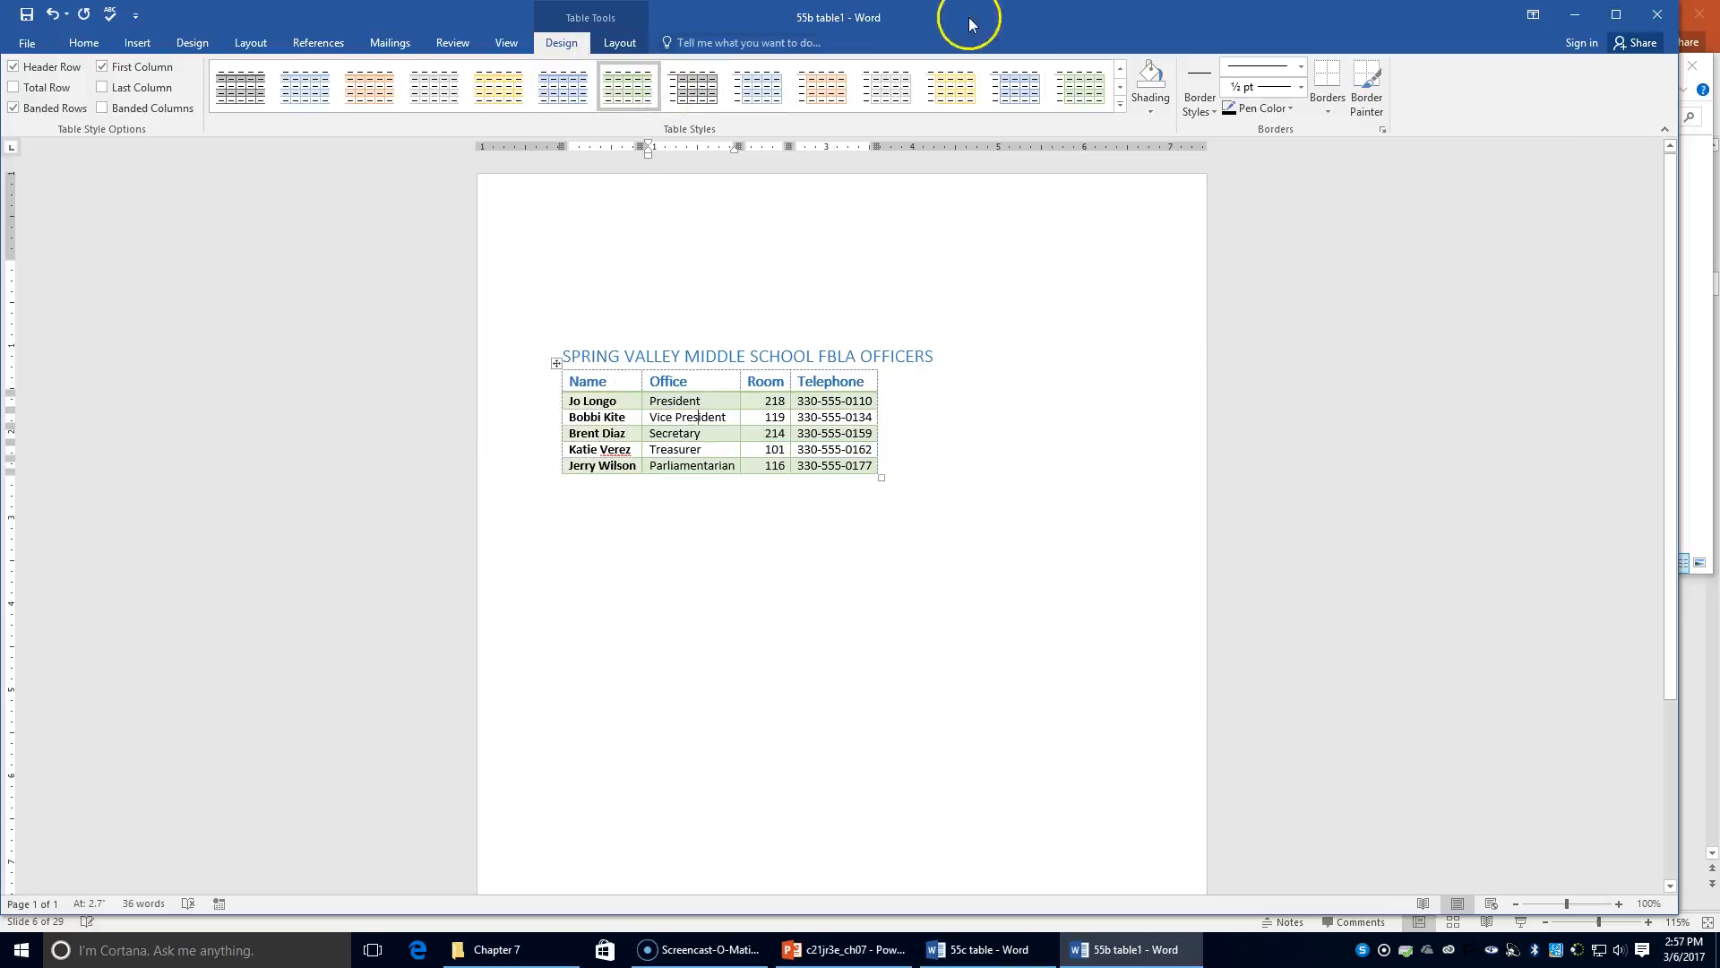
pyautogui.click(950, 88)
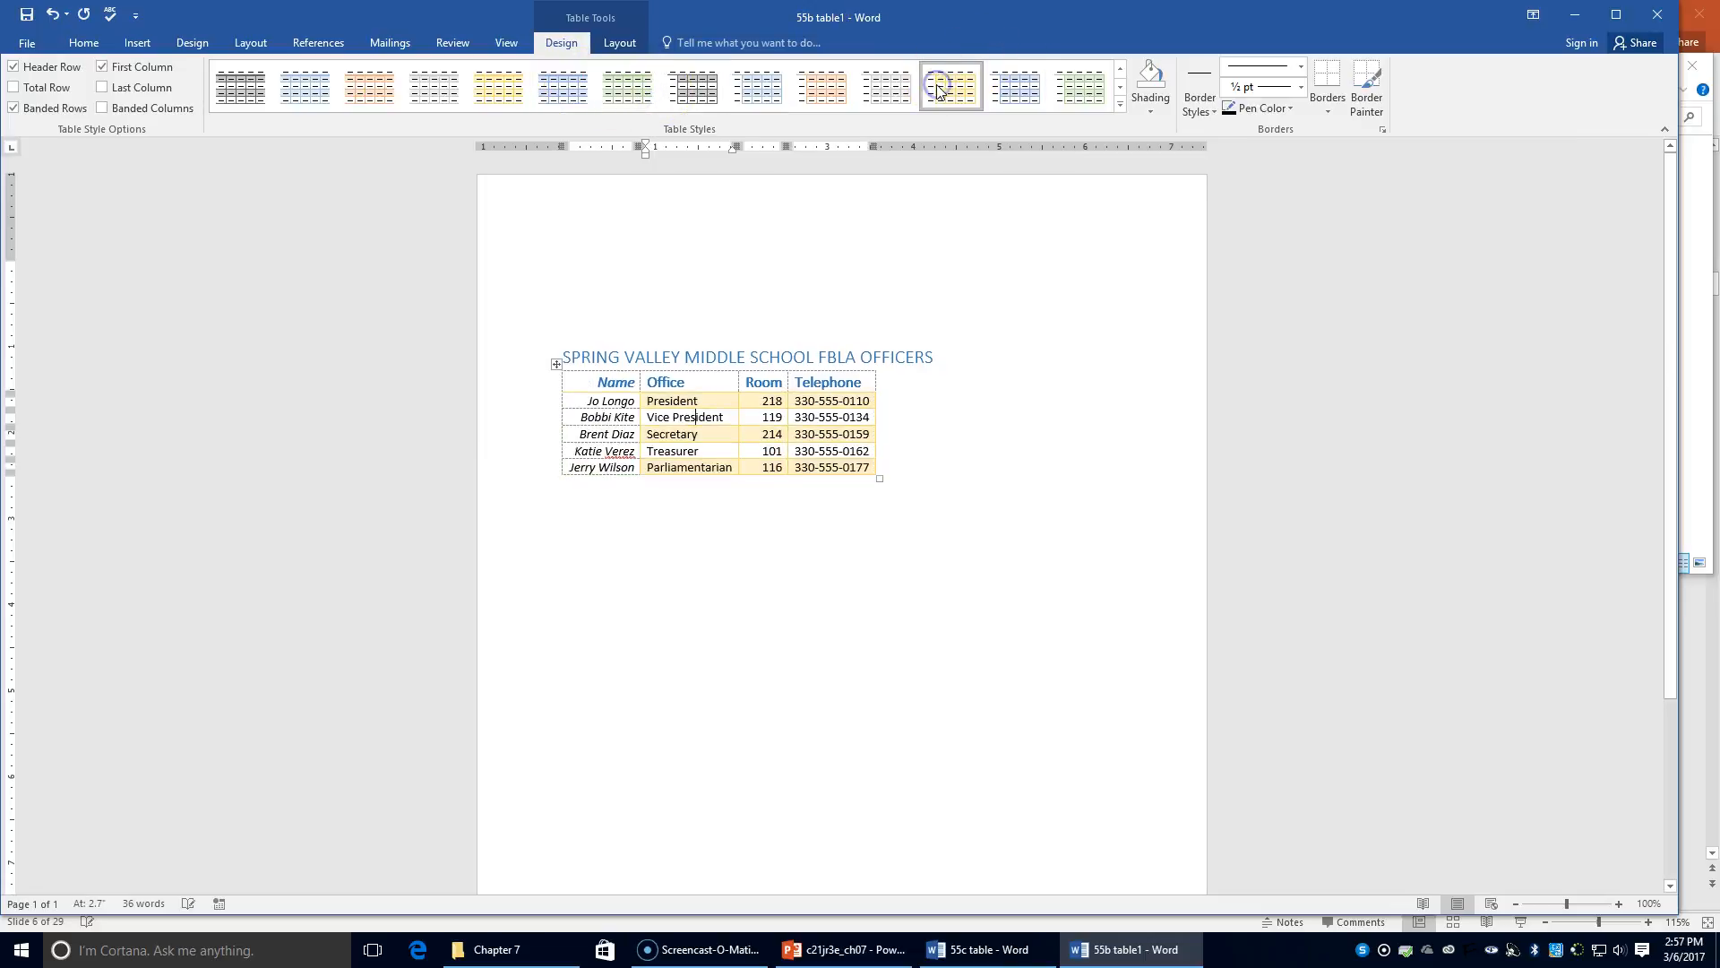
pyautogui.click(516, 93)
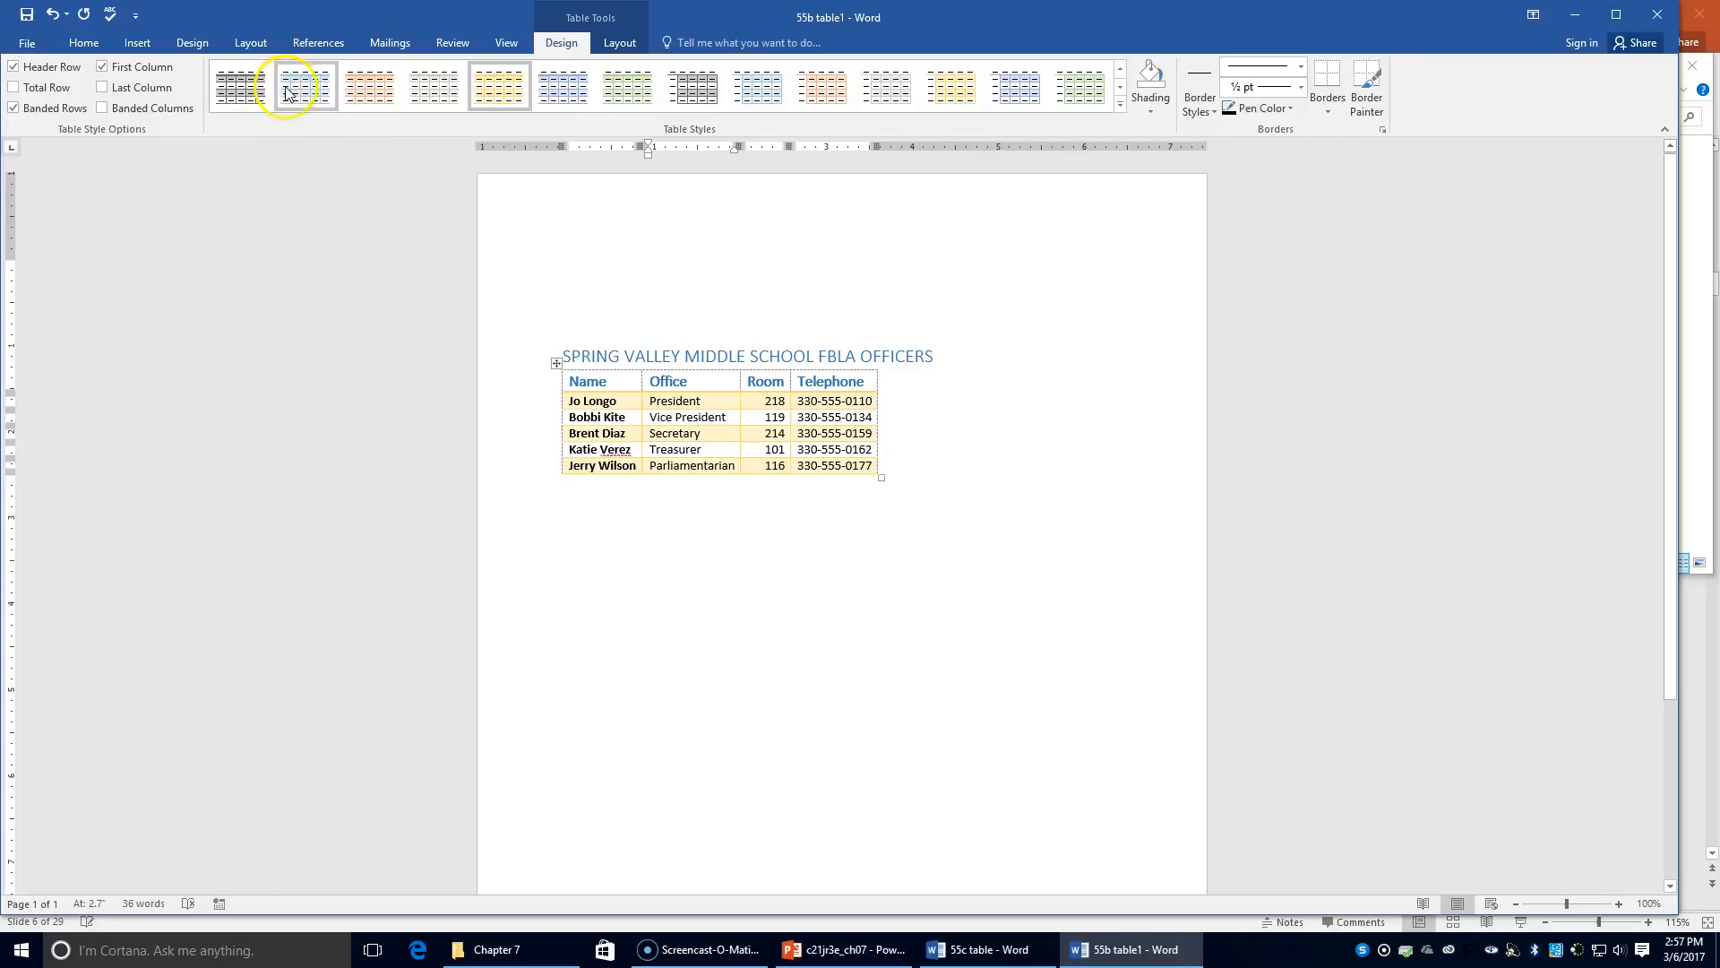
# Settle on the orange grid table style after briefly trying a blue list style
pyautogui.click(1122, 105)
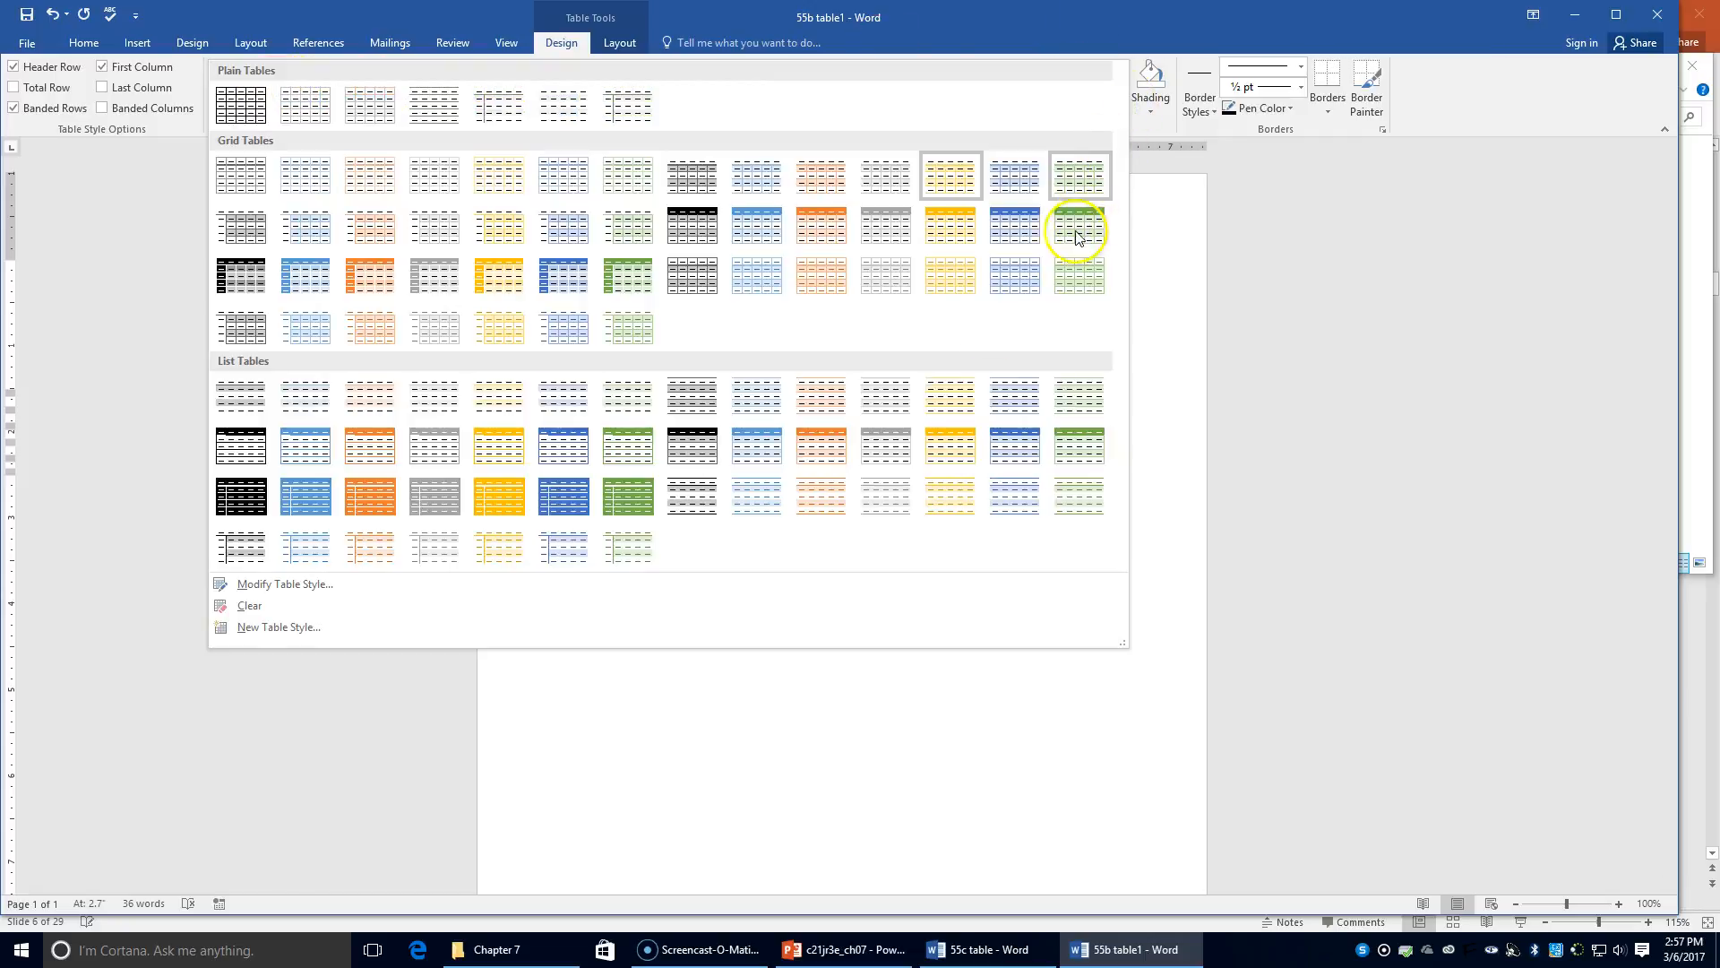
pyautogui.click(749, 461)
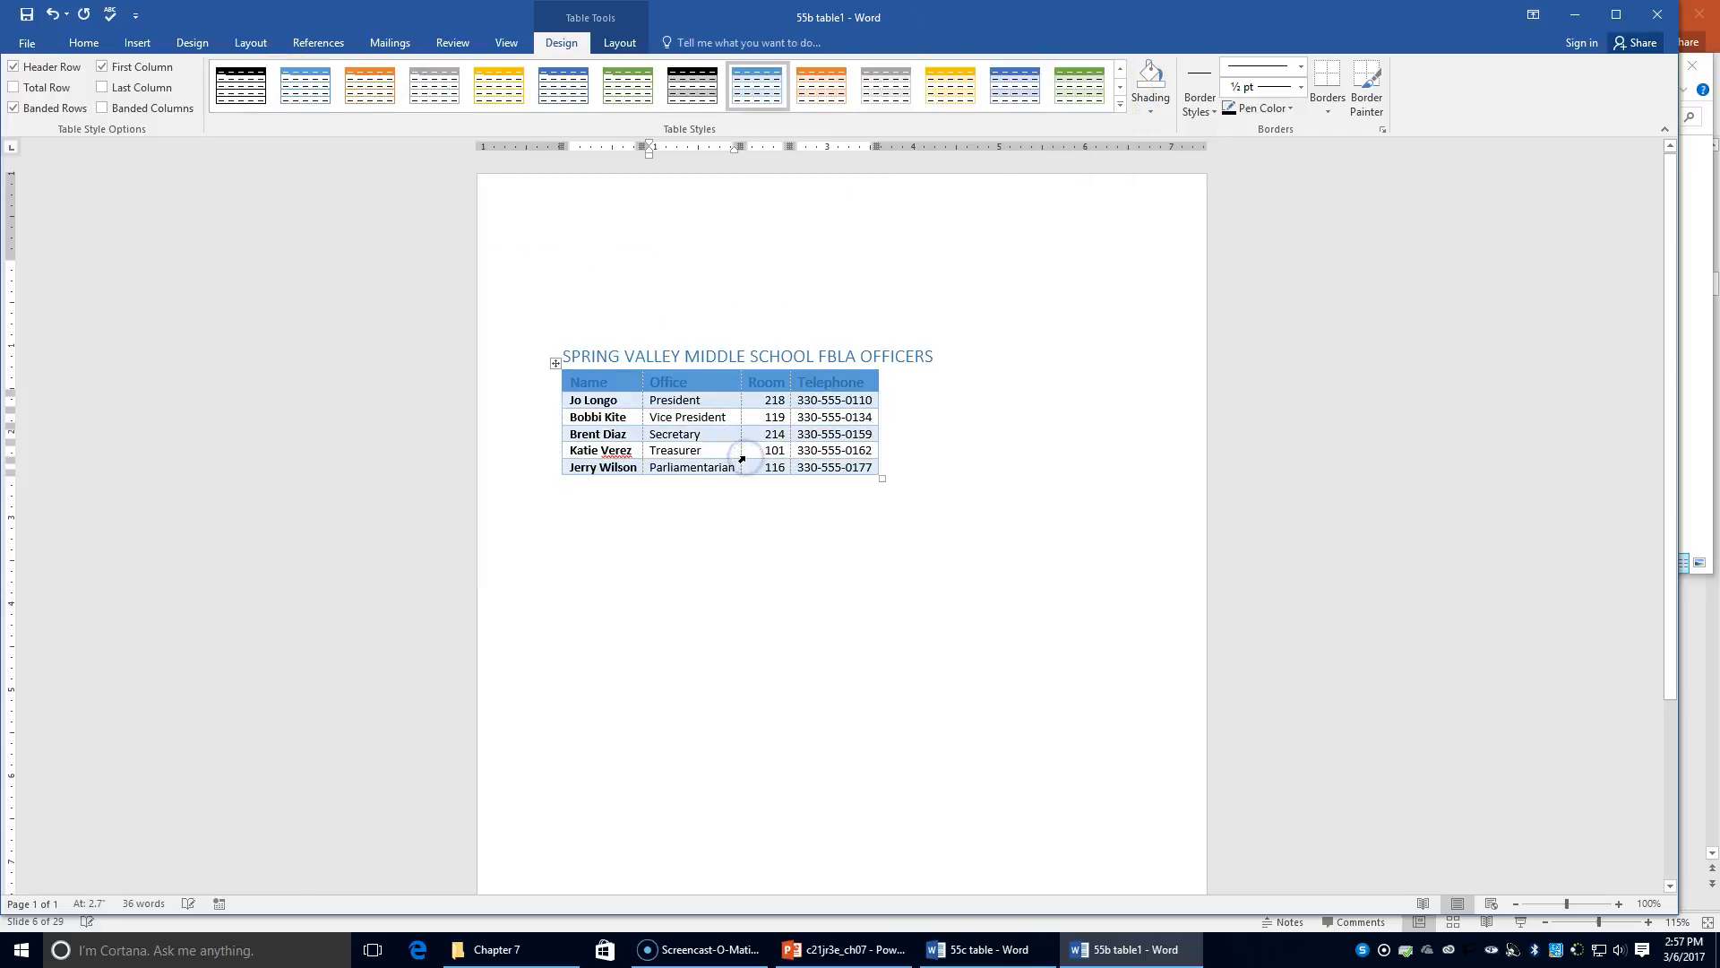
pyautogui.click(1124, 109)
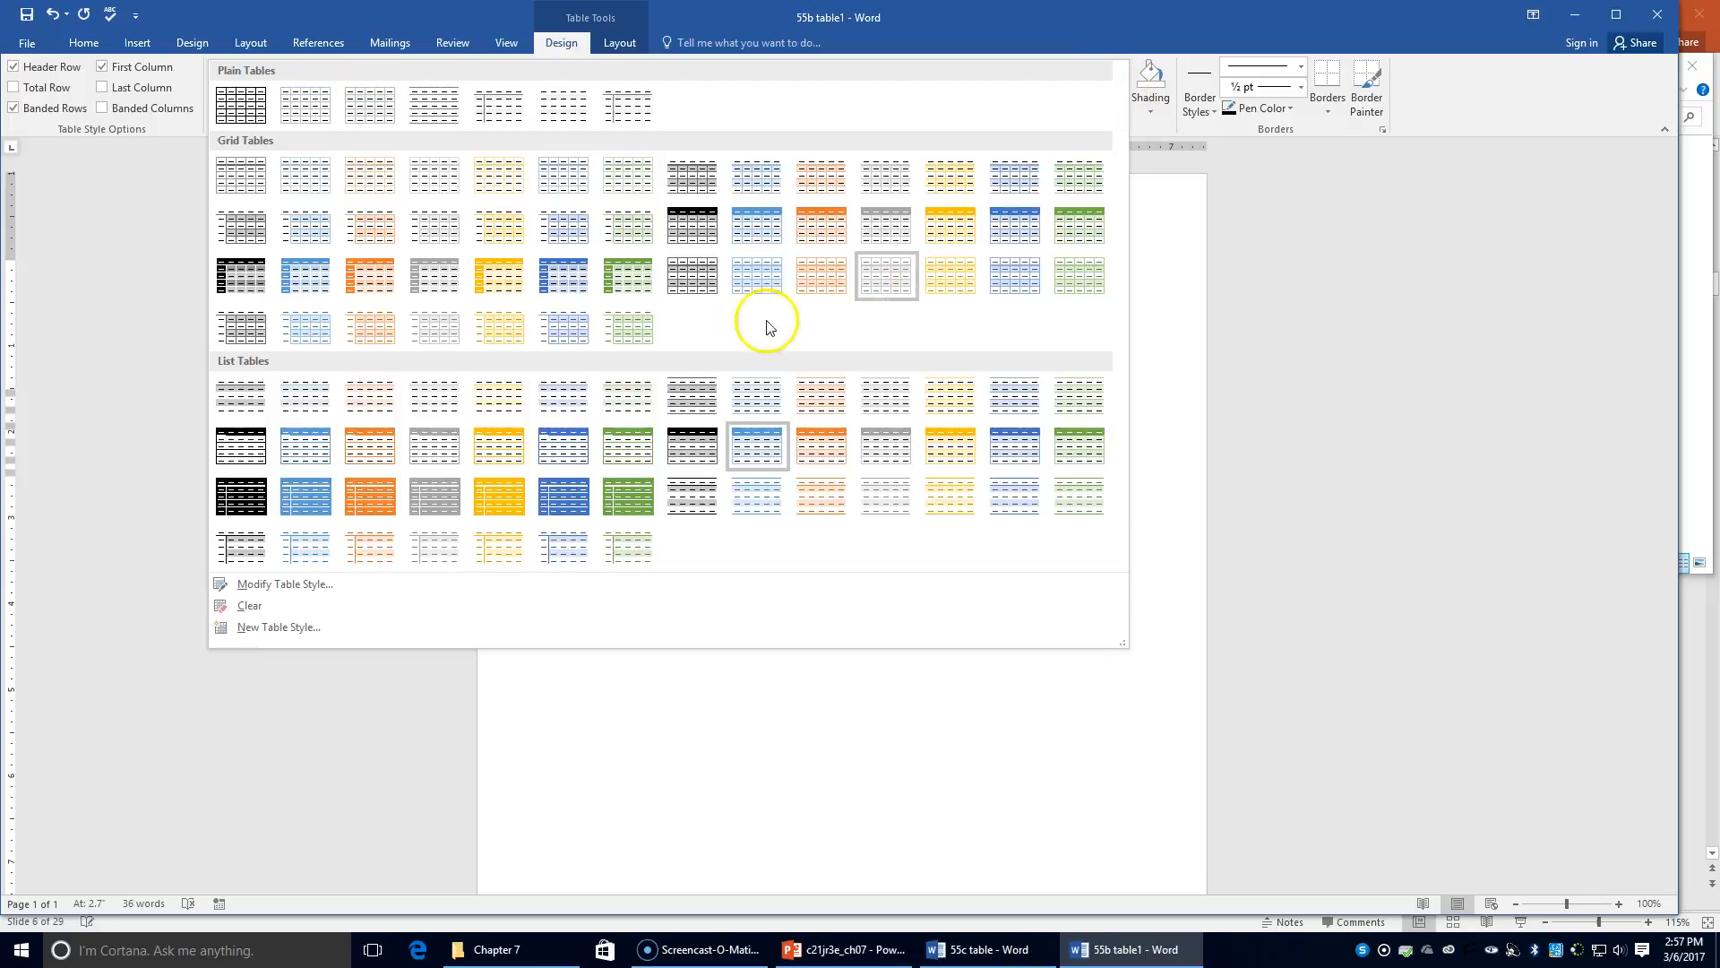
pyautogui.click(503, 436)
pyautogui.click(833, 524)
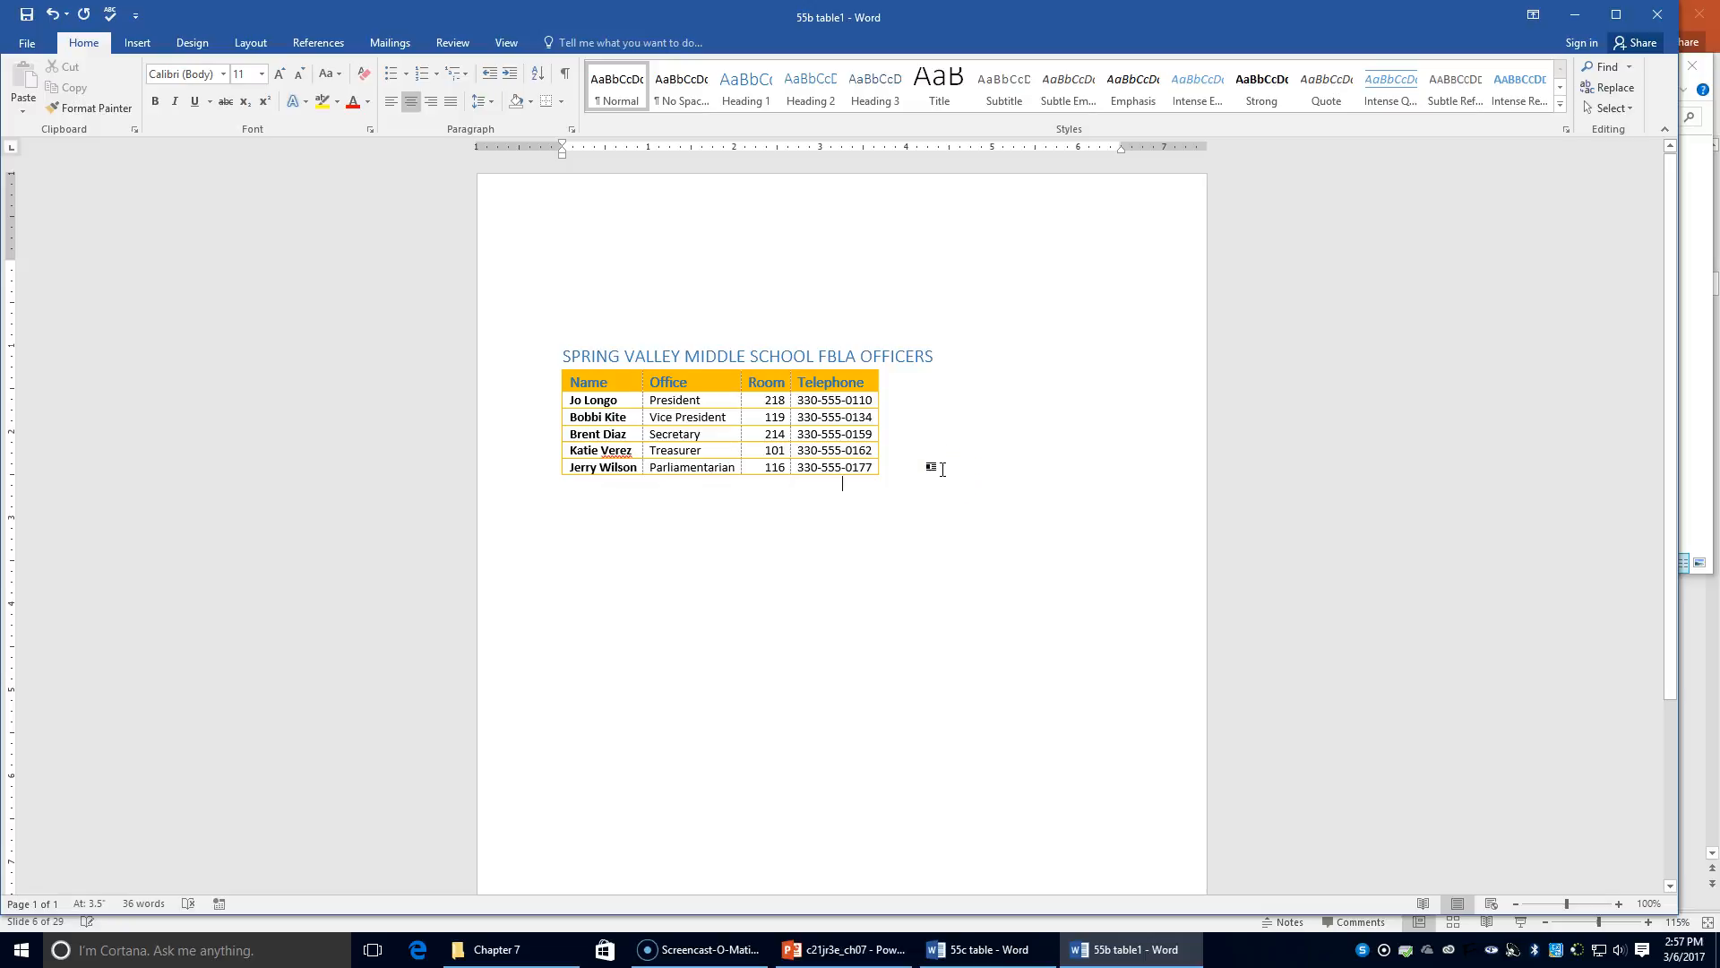
# Save As into the Chapter 7 folder under the name '55d table'
pyautogui.click(10, 49)
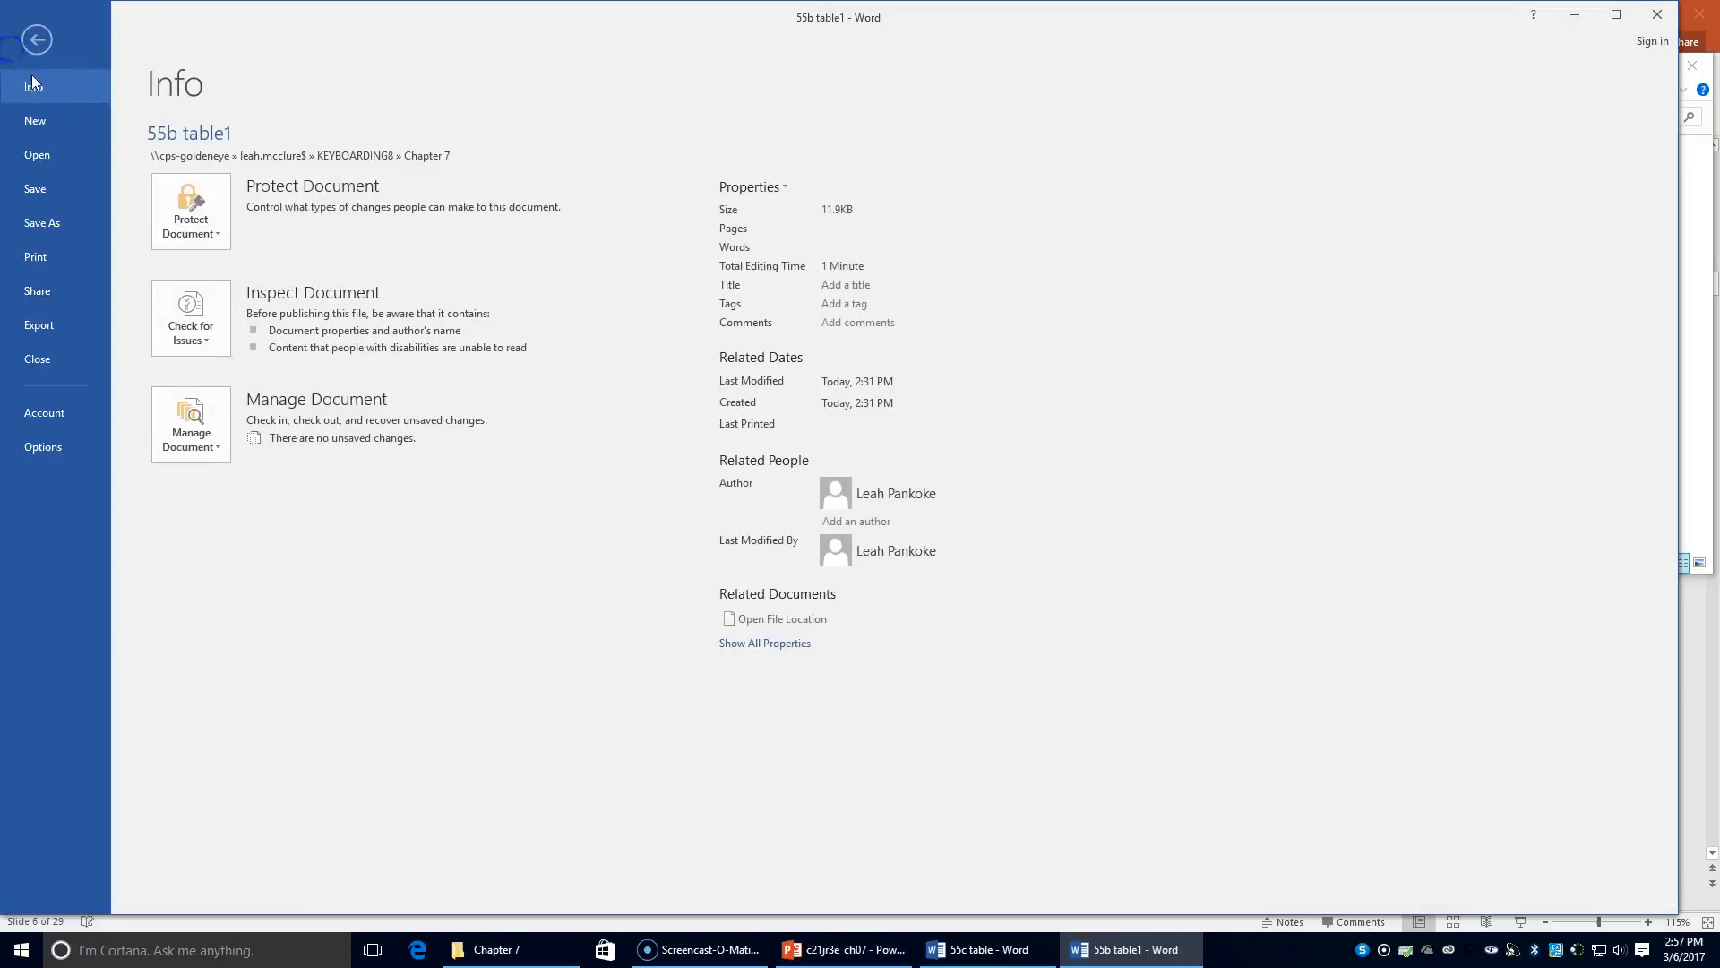
pyautogui.click(79, 221)
pyautogui.click(529, 170)
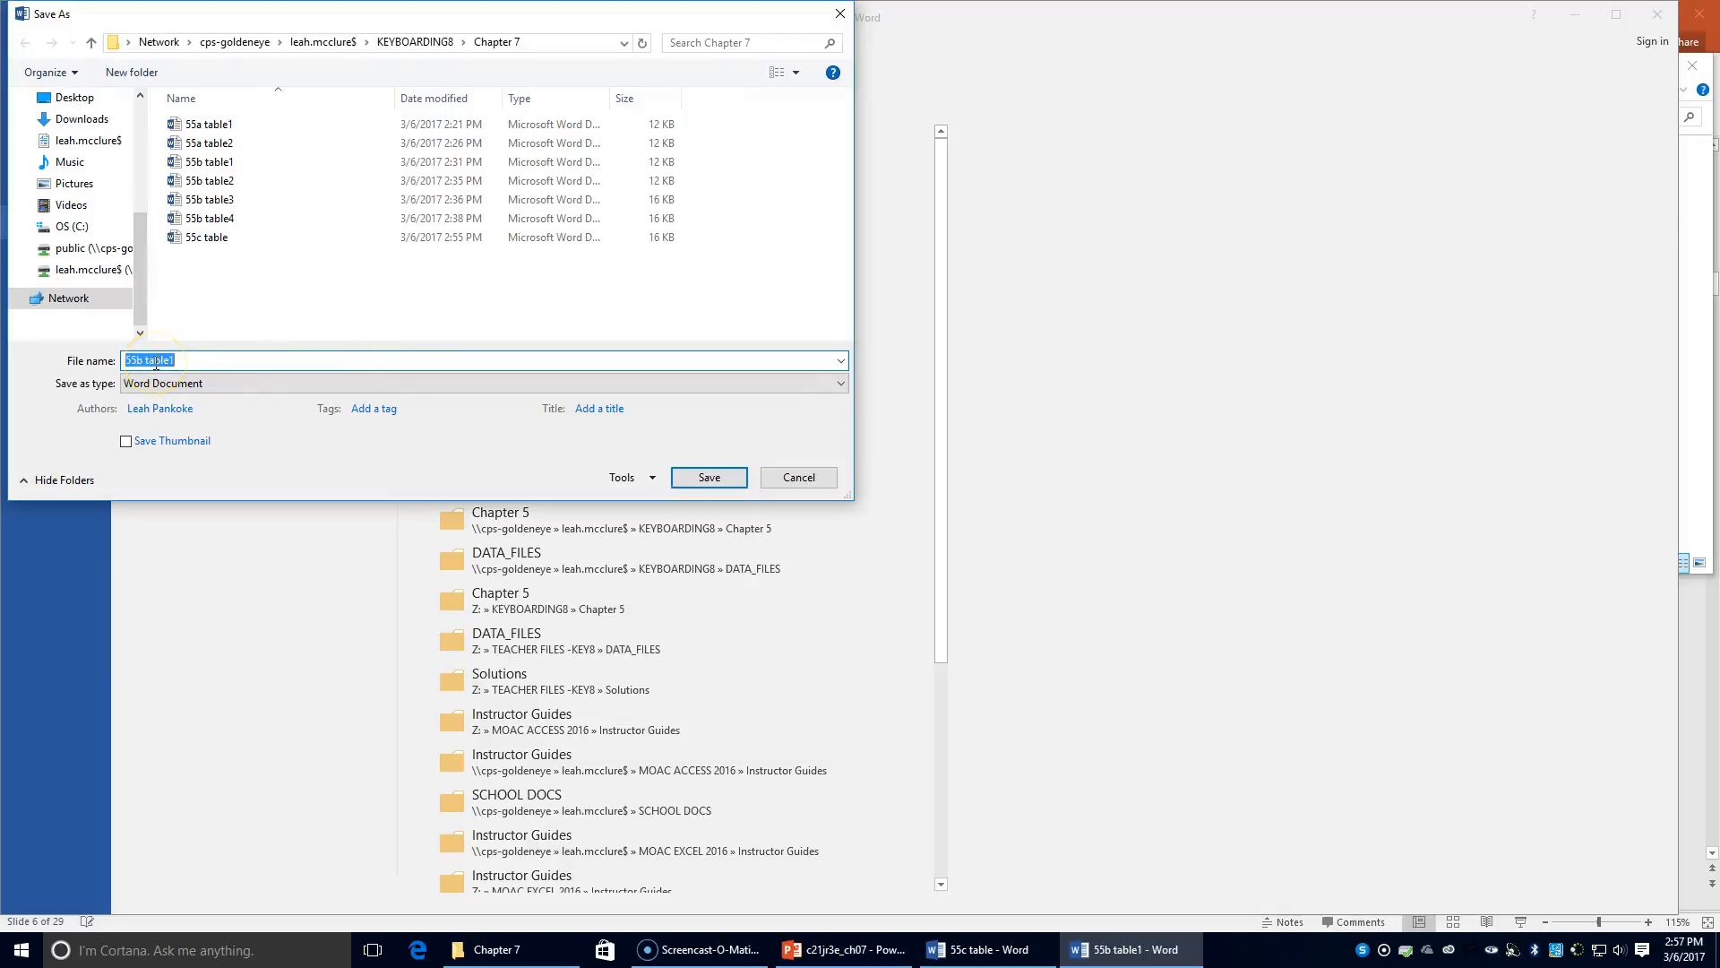
pyautogui.click(139, 357)
pyautogui.click(259, 358)
pyautogui.click(721, 476)
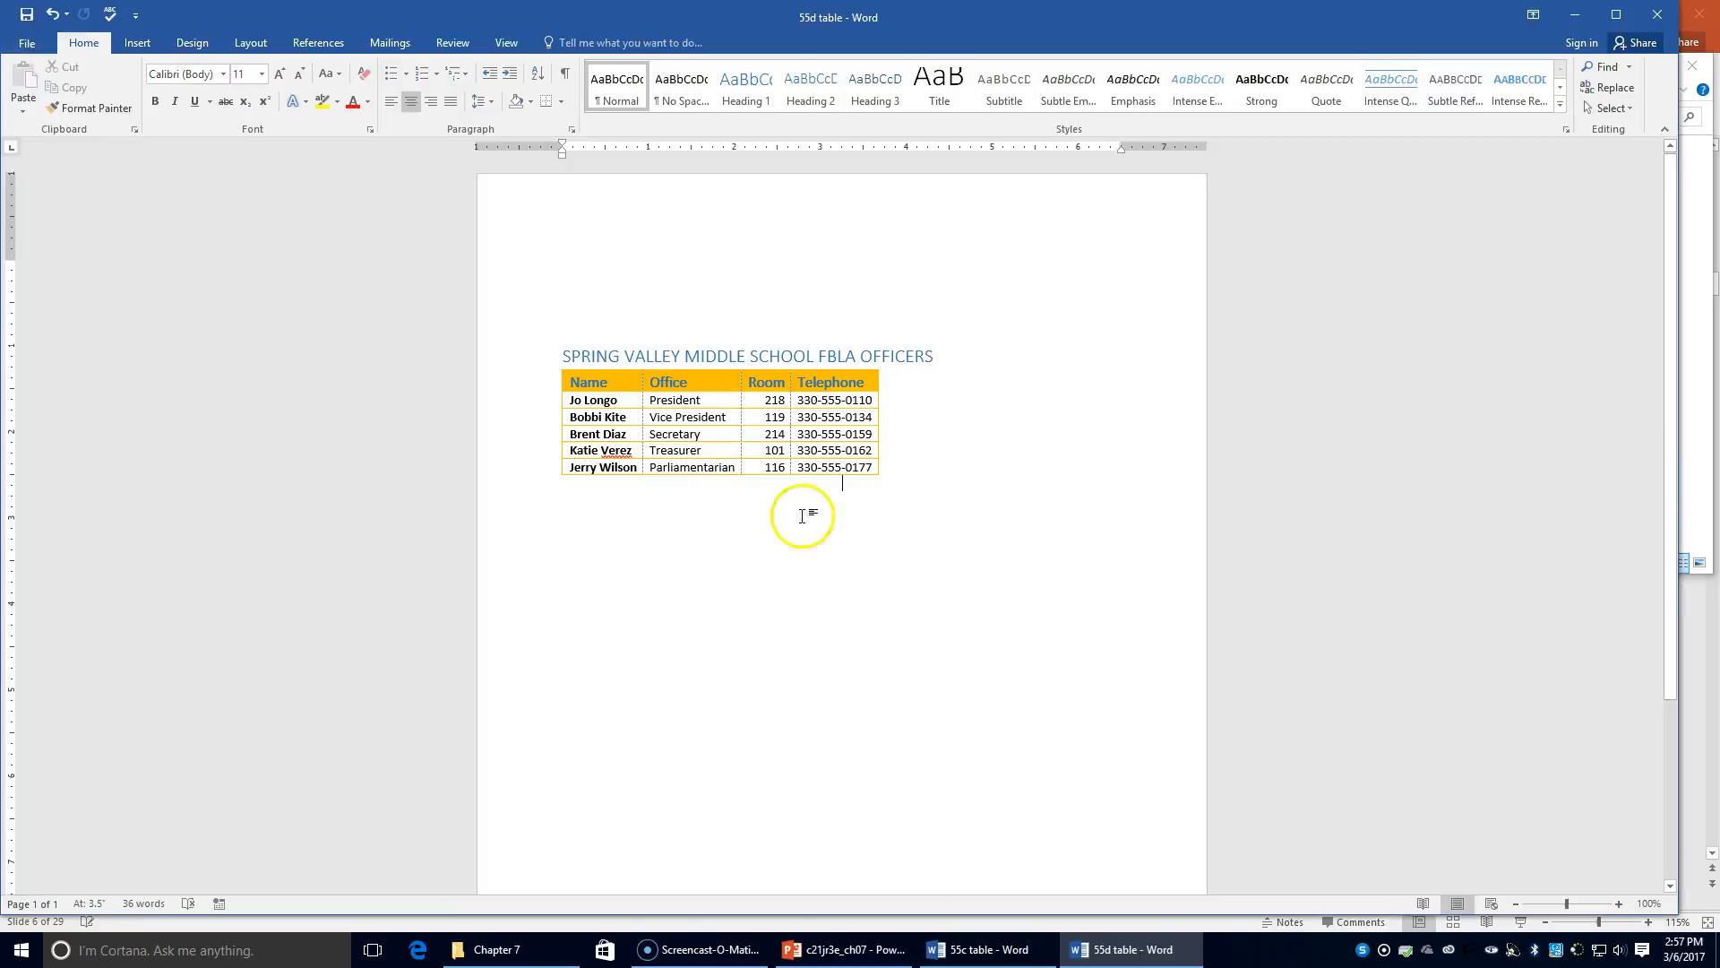